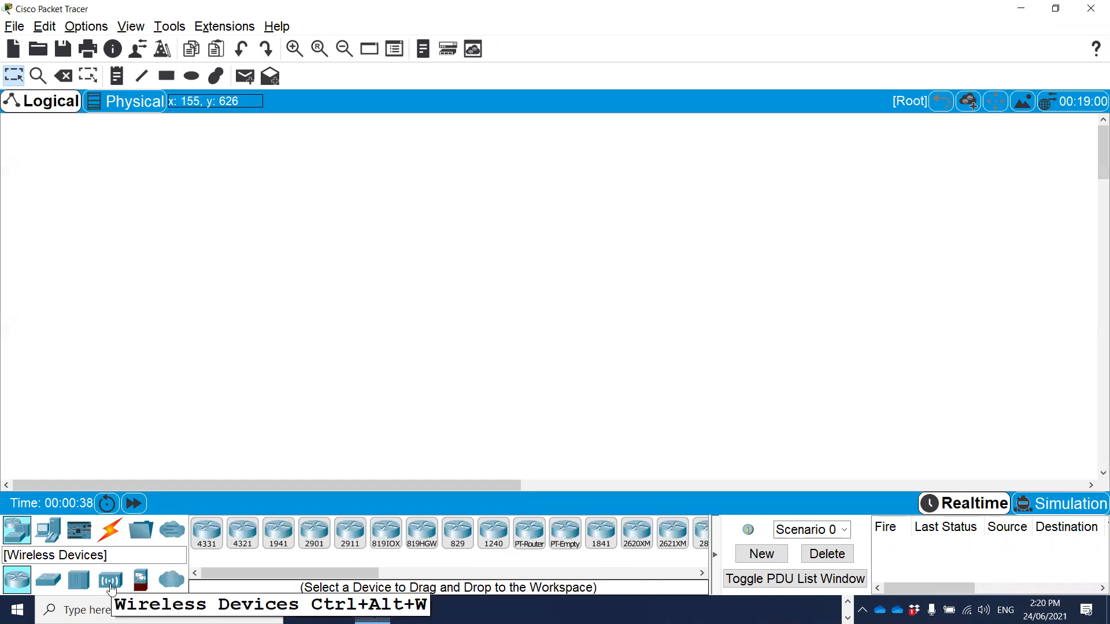
Place a 2960 switch in the upper middle of the empty logical workspace.
{"action": "left_click", "coordinate": [110, 581]}
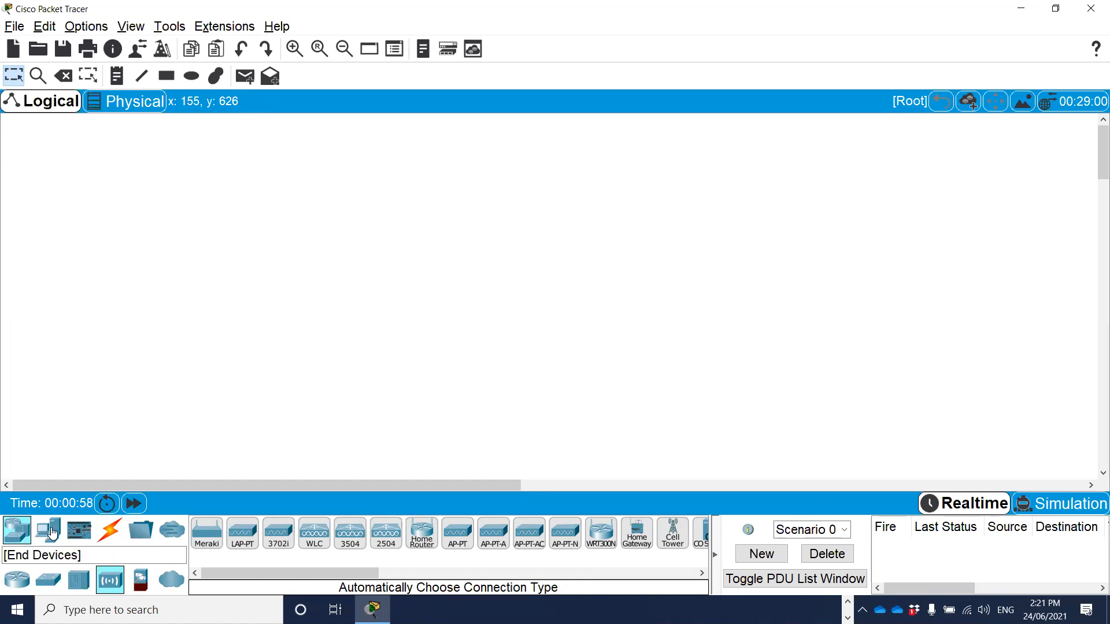
{"action": "left_click", "coordinate": [44, 585]}
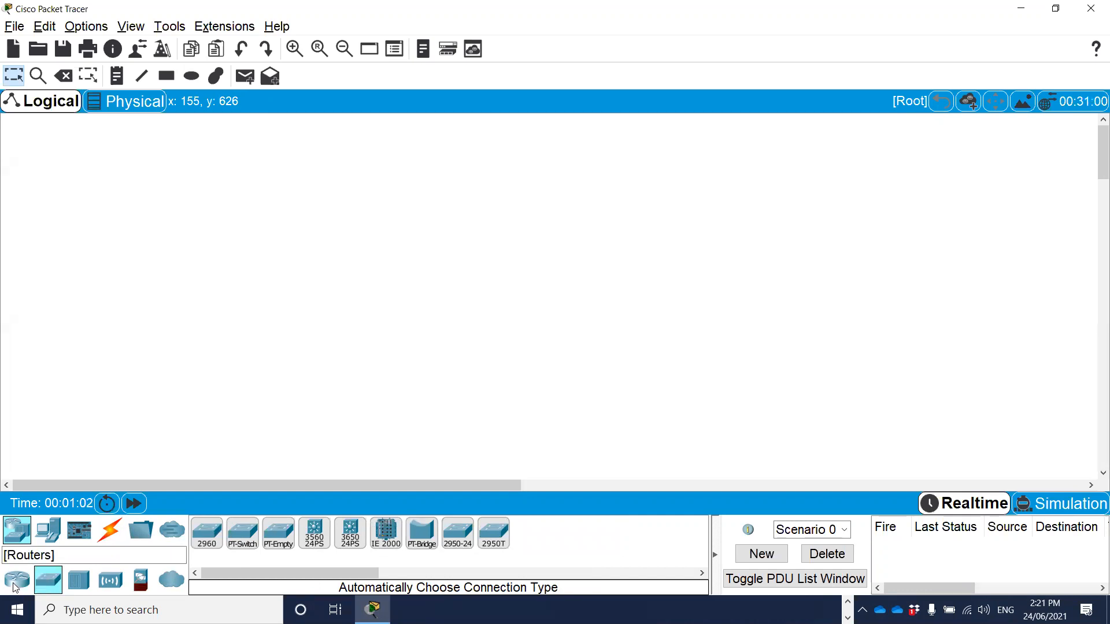
{"action": "left_click", "coordinate": [18, 581]}
{"action": "left_click", "coordinate": [50, 583]}
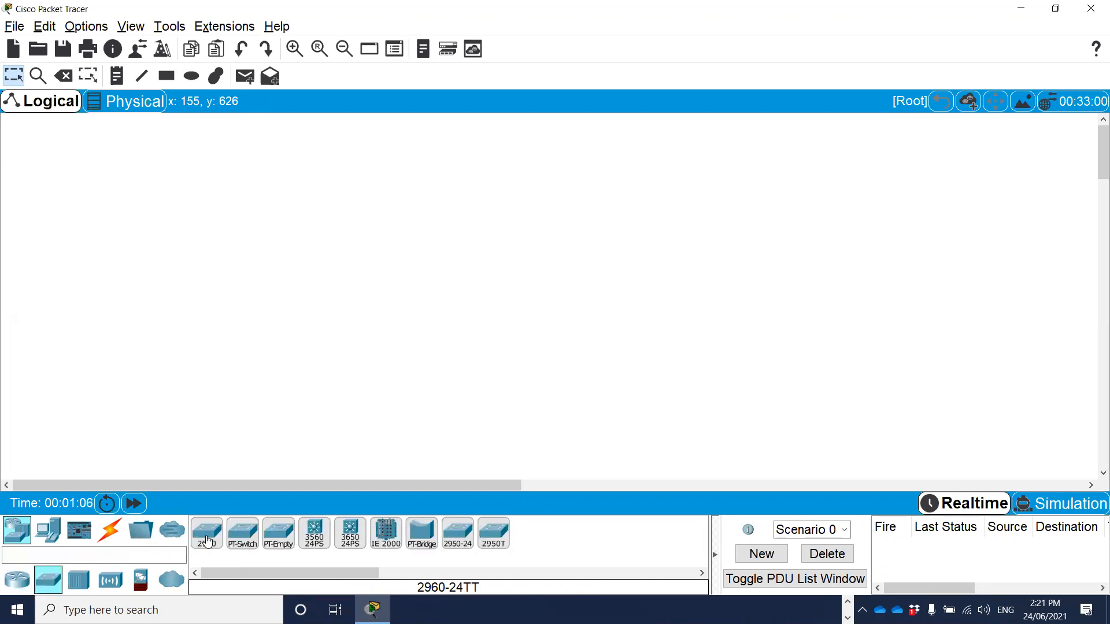
{"action": "left_click_drag", "start_coordinate": [207, 539], "coordinate": [371, 276]}
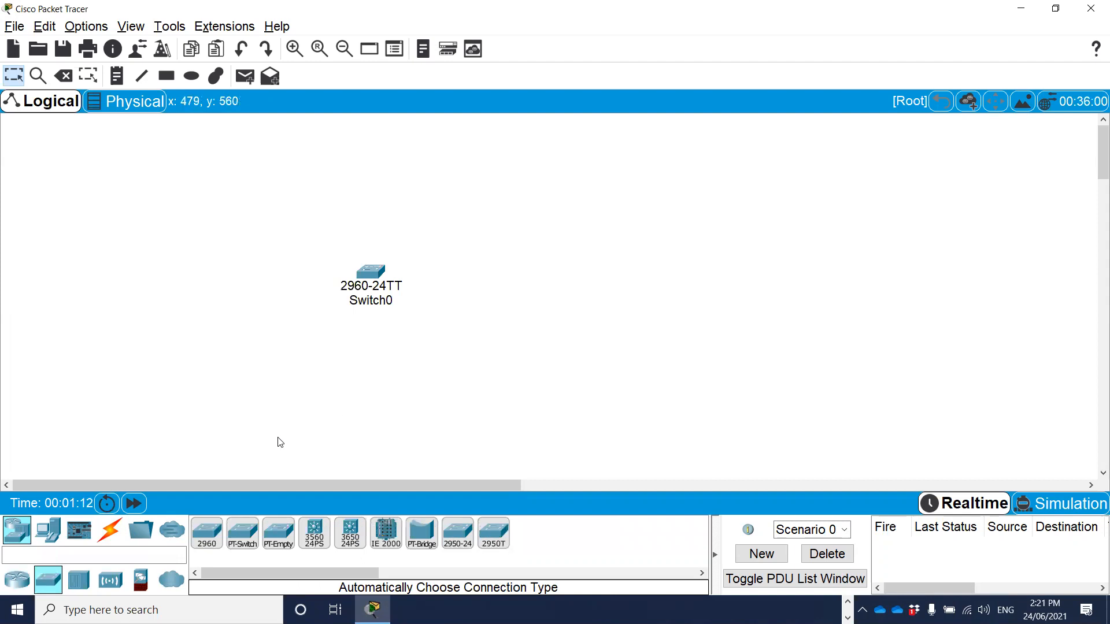
Add a PC end device to the workspace below the 2960 switch.
{"action": "left_click", "coordinate": [49, 532]}
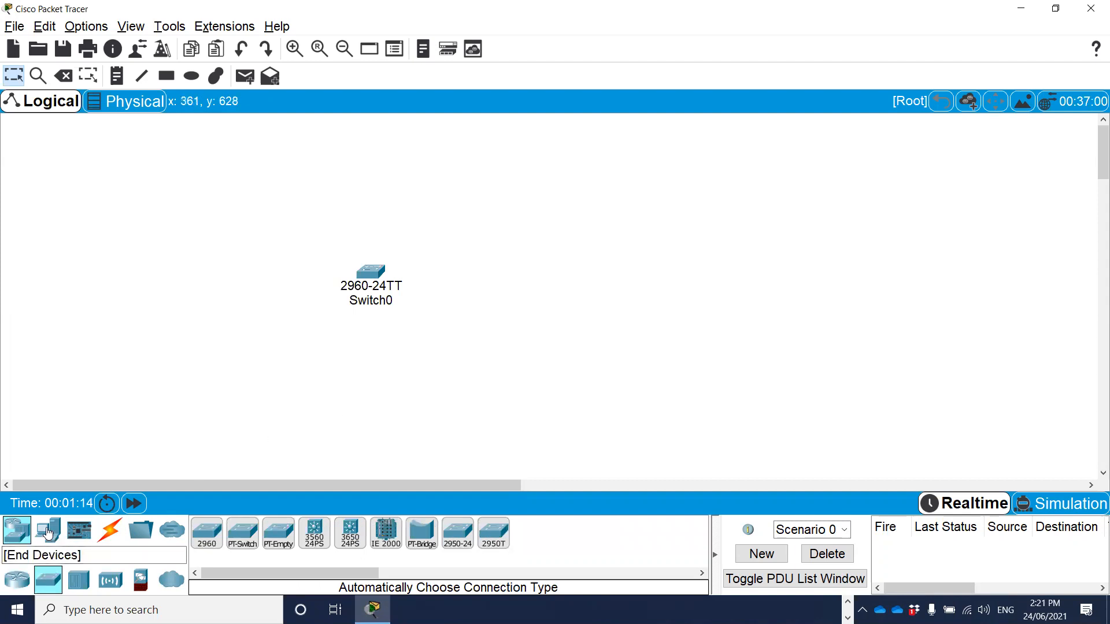
{"action": "left_click_drag", "start_coordinate": [208, 537], "coordinate": [208, 537]}
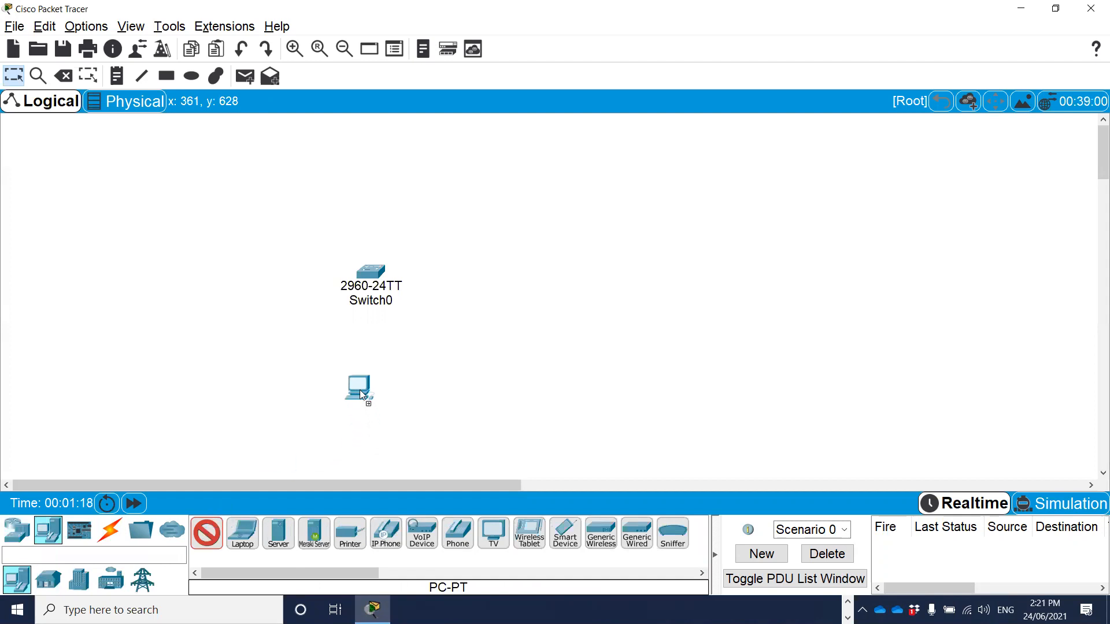
{"action": "left_click_drag", "start_coordinate": [360, 387], "coordinate": [360, 387]}
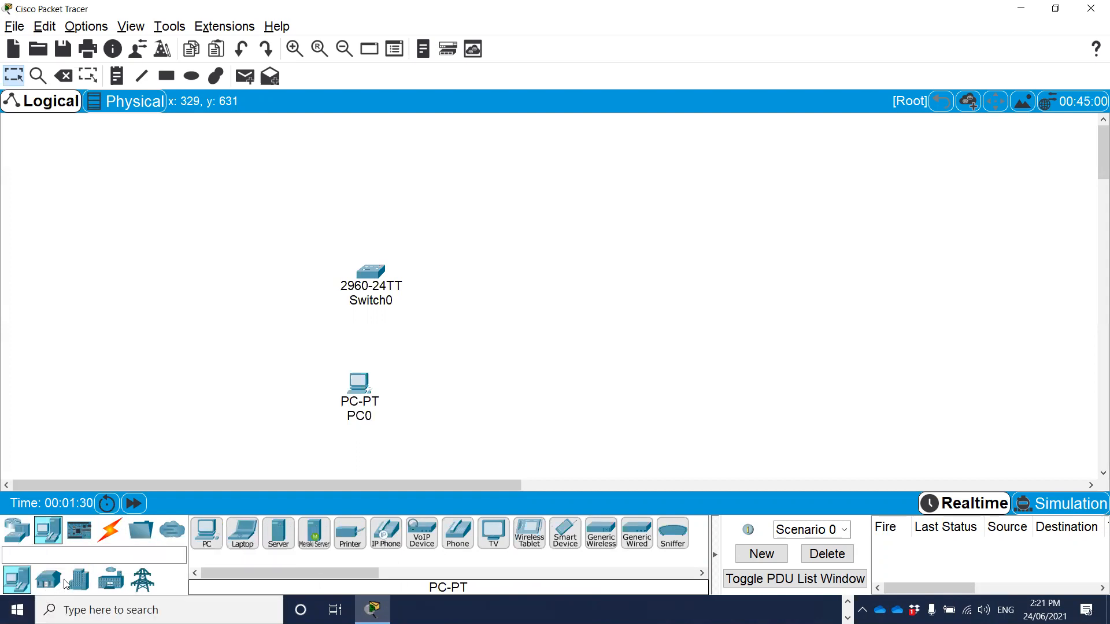
Add a WLC-3504 wireless LAN controller to the right of the switch.
{"action": "left_click", "coordinate": [17, 531]}
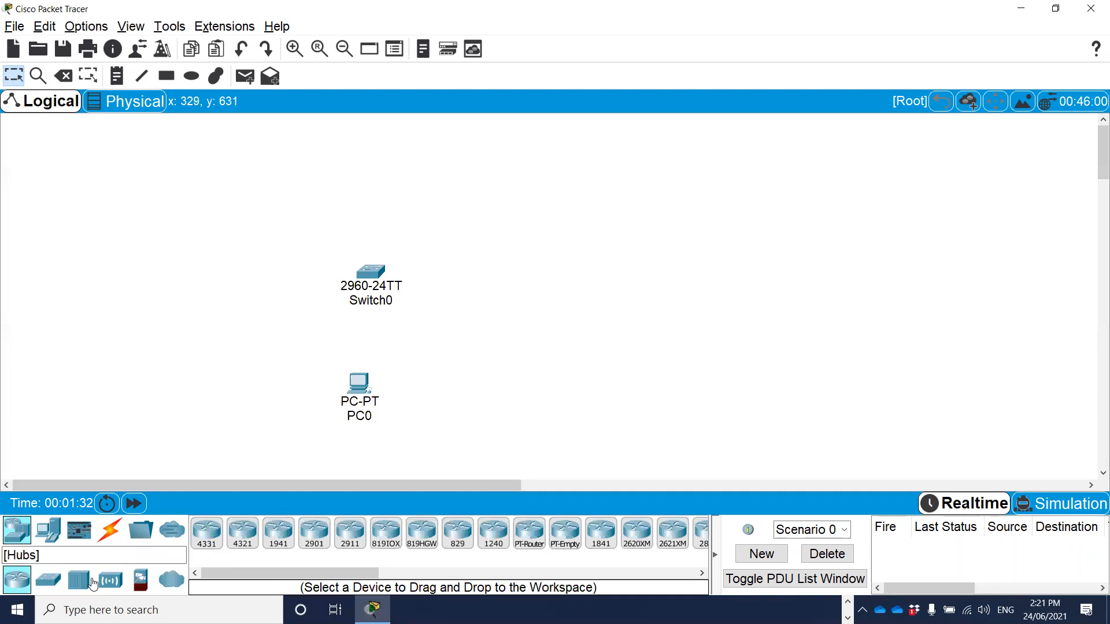
{"action": "left_click", "coordinate": [112, 583]}
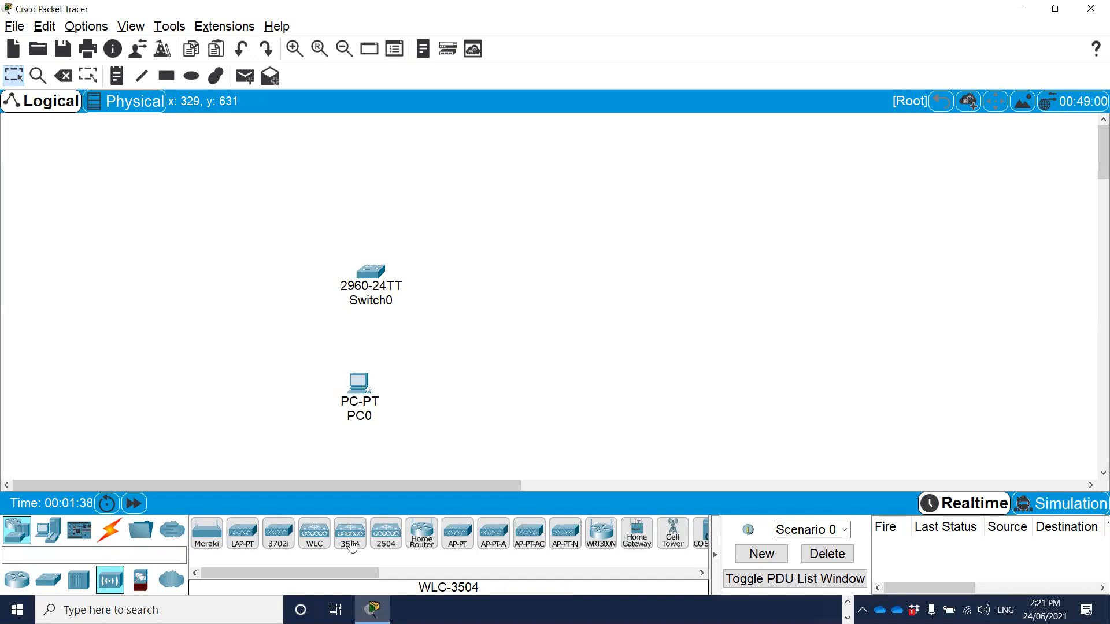
{"action": "left_click_drag", "start_coordinate": [352, 544], "coordinate": [578, 280]}
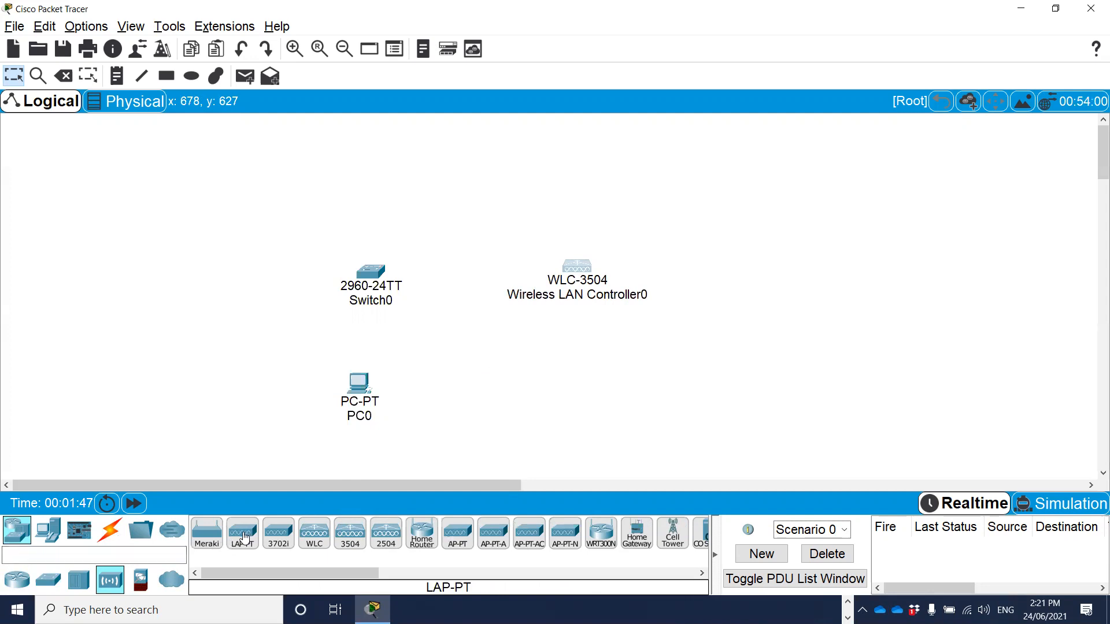
Add a LAP-PT lightweight access point above the switch and align the switch and PC beneath it.
{"action": "left_click_drag", "start_coordinate": [244, 538], "coordinate": [362, 146]}
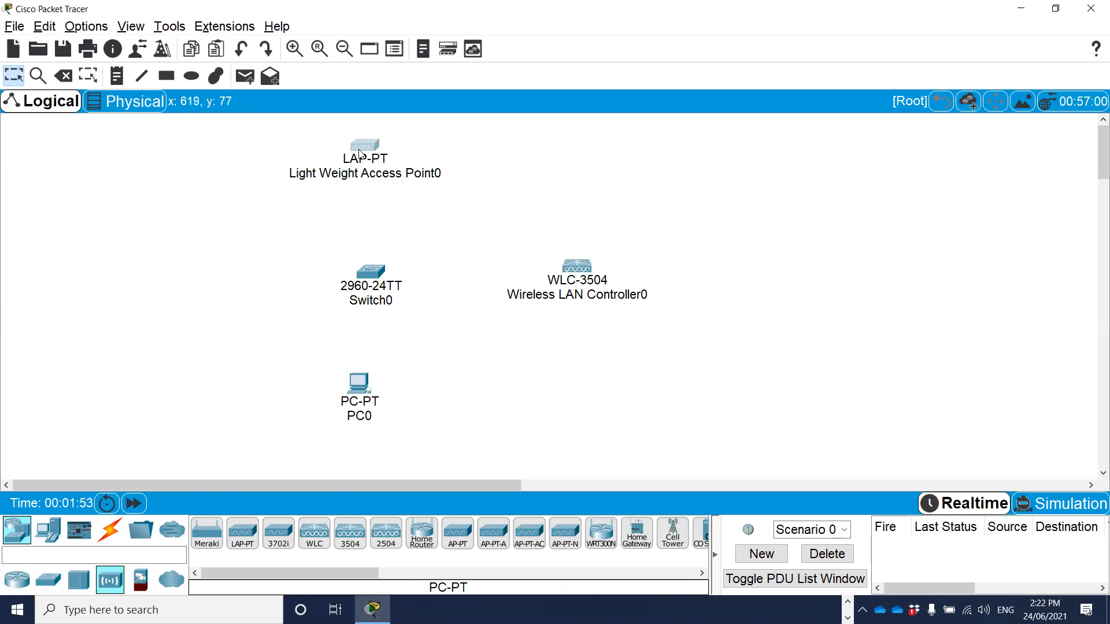
{"action": "left_click_drag", "start_coordinate": [375, 274], "coordinate": [370, 269]}
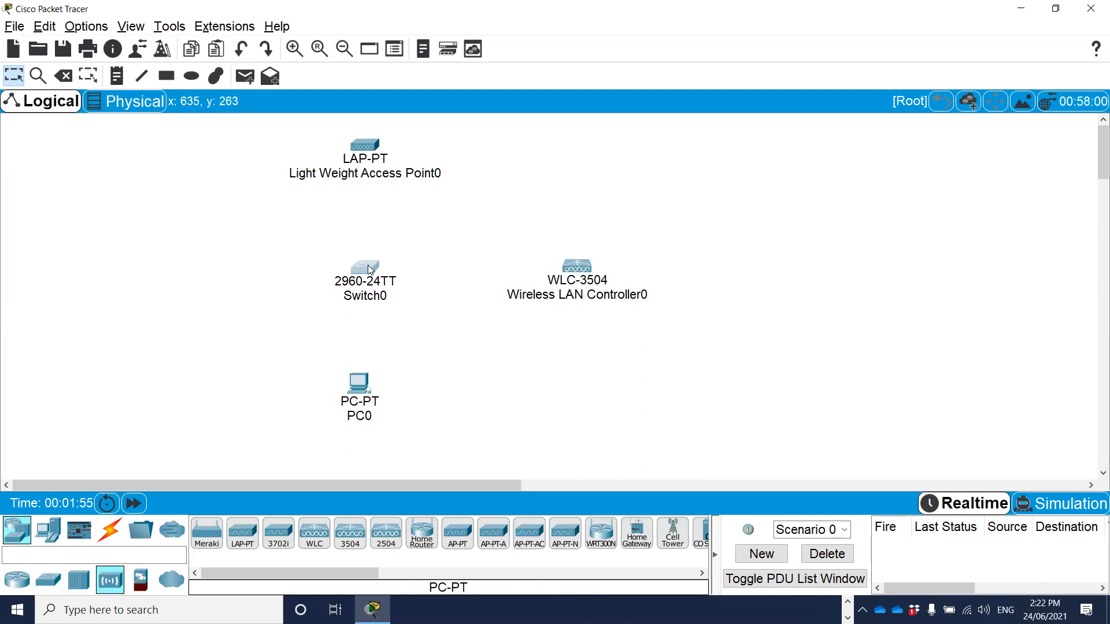
{"action": "left_click_drag", "start_coordinate": [360, 386], "coordinate": [363, 383]}
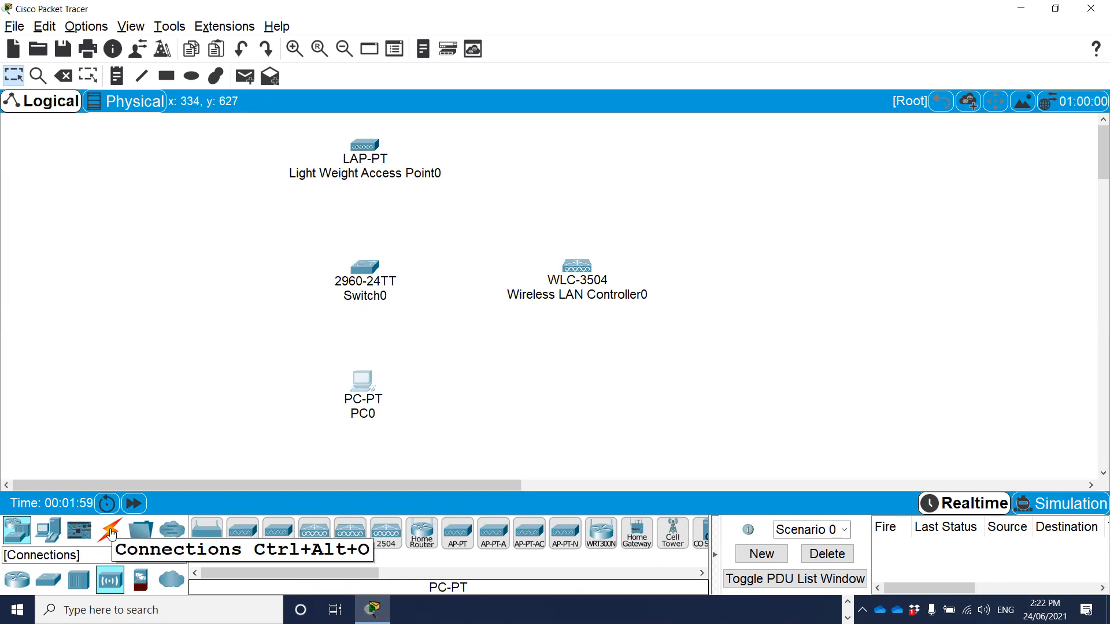
Connect PC0 to Switch0 using the automatically chosen connection type.
{"action": "left_click", "coordinate": [112, 535]}
{"action": "left_click", "coordinate": [206, 533]}
{"action": "left_click", "coordinate": [361, 385]}
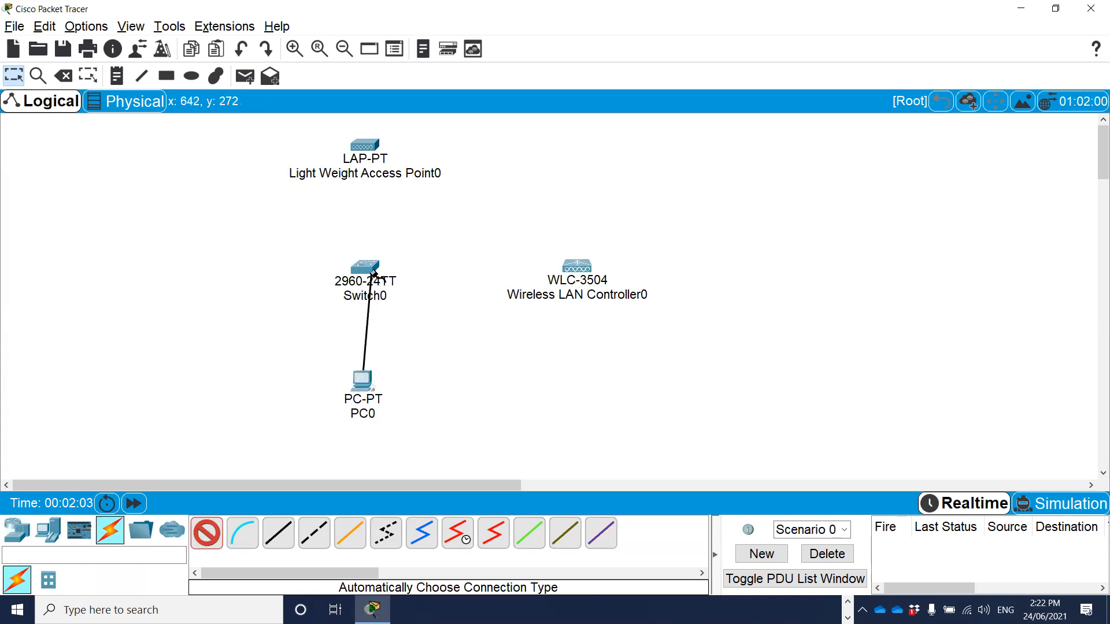
{"action": "left_click", "coordinate": [364, 267]}
Connect Switch0 to the WLC-3504 controller using the automatically chosen connection type.
{"action": "left_click", "coordinate": [206, 533]}
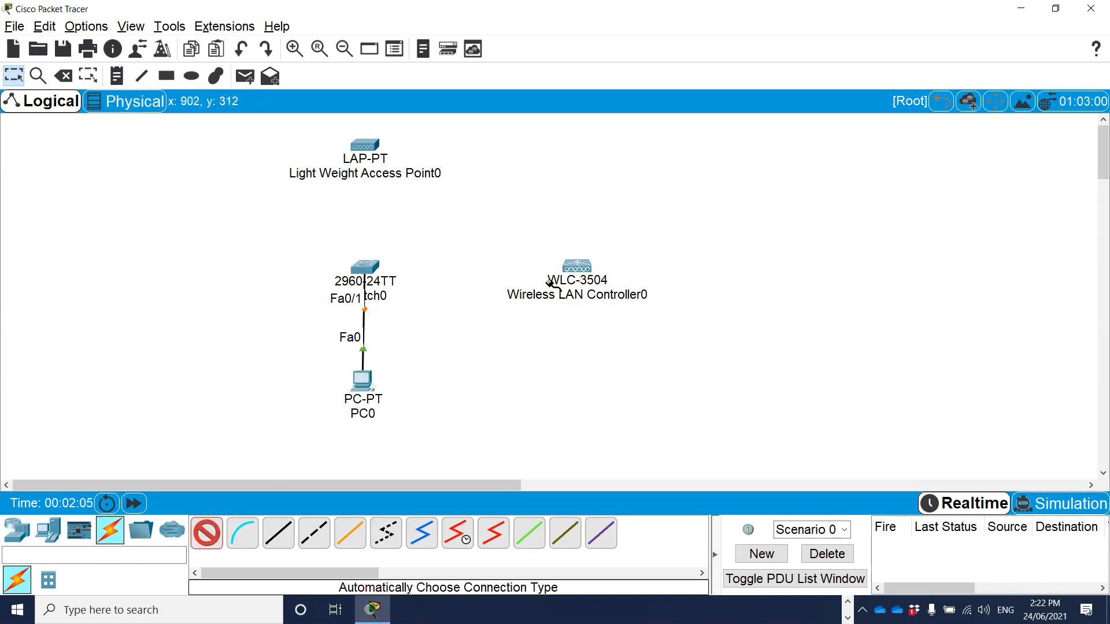
{"action": "left_click", "coordinate": [365, 267]}
{"action": "left_click", "coordinate": [576, 268]}
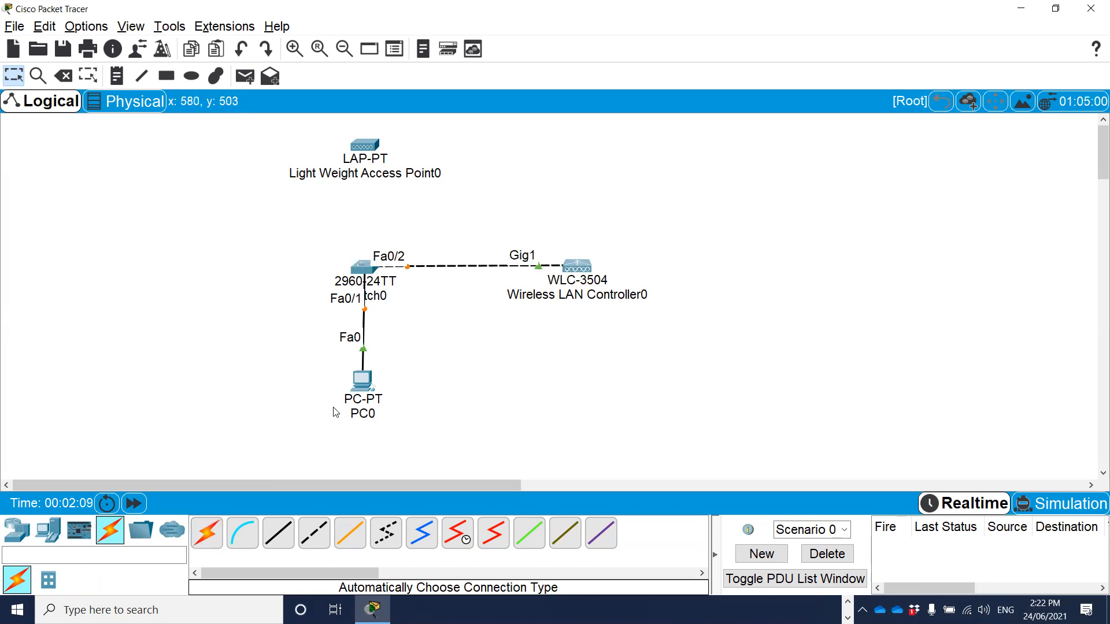
Connect Switch0 to the lightweight access point with an automatic connection and straighten the access point above the switch.
{"action": "left_click", "coordinate": [206, 533]}
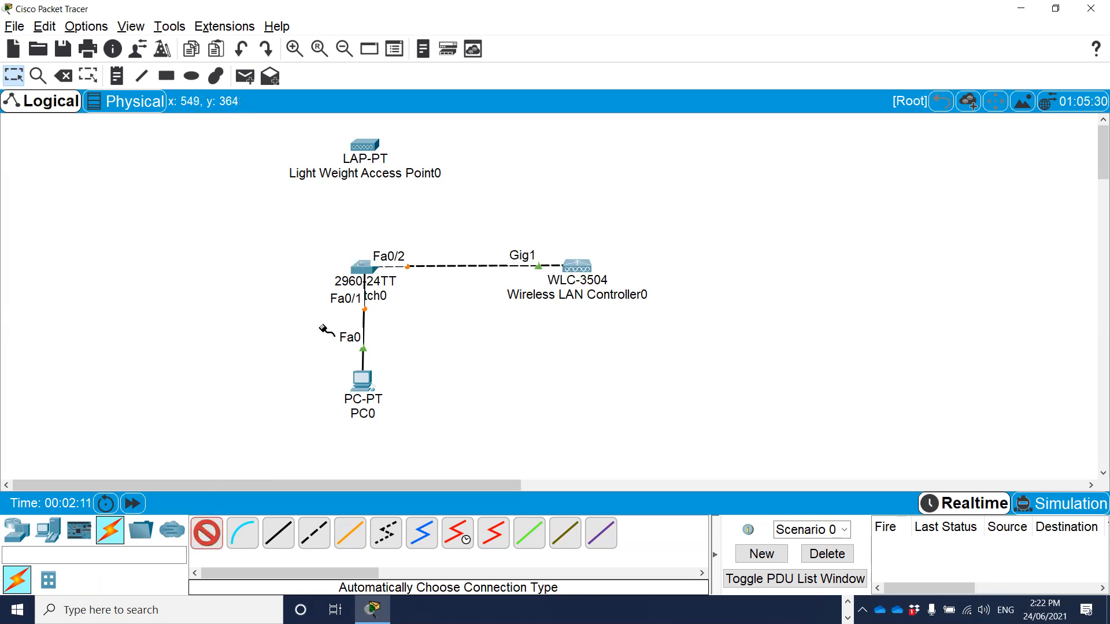
{"action": "left_click", "coordinate": [364, 267]}
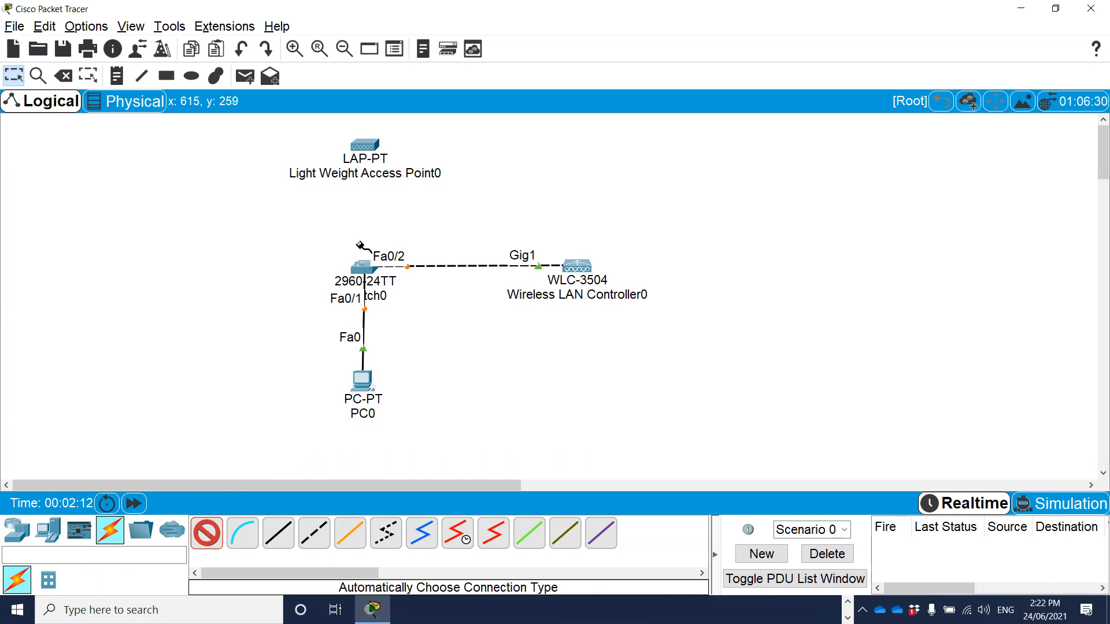
{"action": "left_click", "coordinate": [368, 143]}
{"action": "left_click_drag", "start_coordinate": [370, 149], "coordinate": [368, 147]}
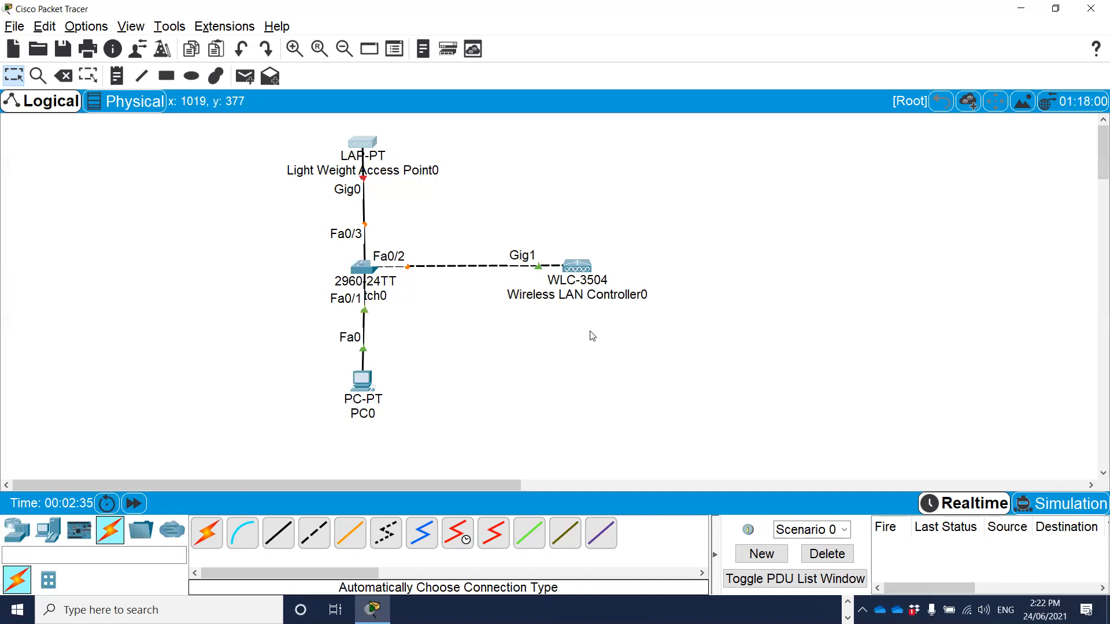
Check the interface preference for always showing port labels in the logical workspace.
{"action": "left_click", "coordinate": [86, 26]}
{"action": "left_click", "coordinate": [117, 51]}
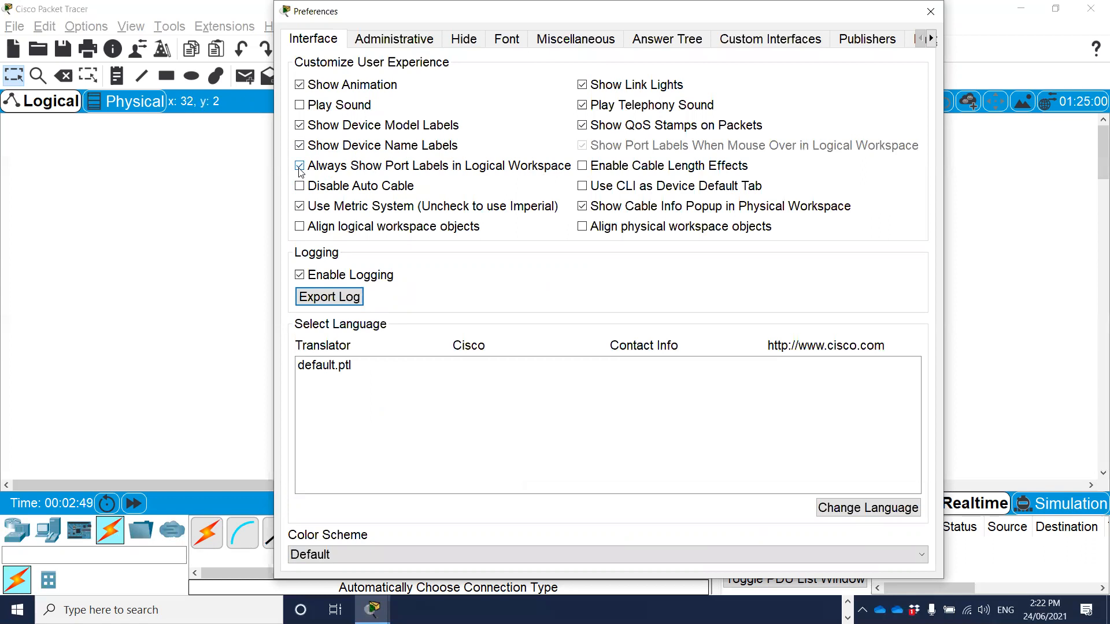
{"action": "left_click", "coordinate": [931, 12]}
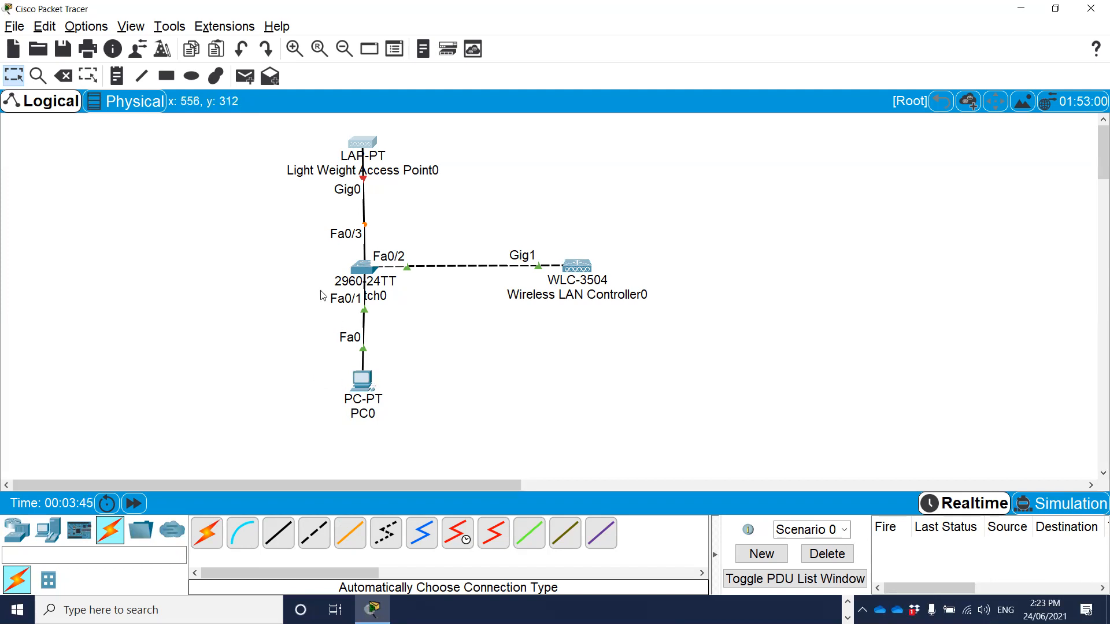
Examine the port settings of the wireless LAN controller's GigabitEthernet1 to GigabitEthernet5 interfaces.
{"action": "left_click", "coordinate": [580, 268]}
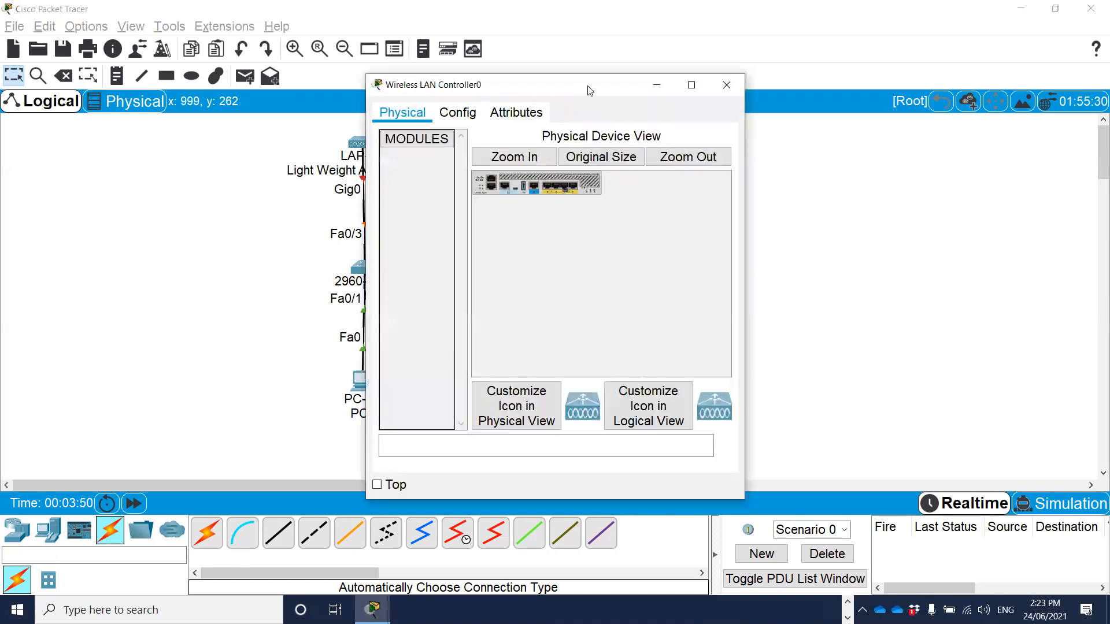
{"action": "left_click_drag", "start_coordinate": [590, 91], "coordinate": [841, 89]}
{"action": "left_click", "coordinate": [703, 113]}
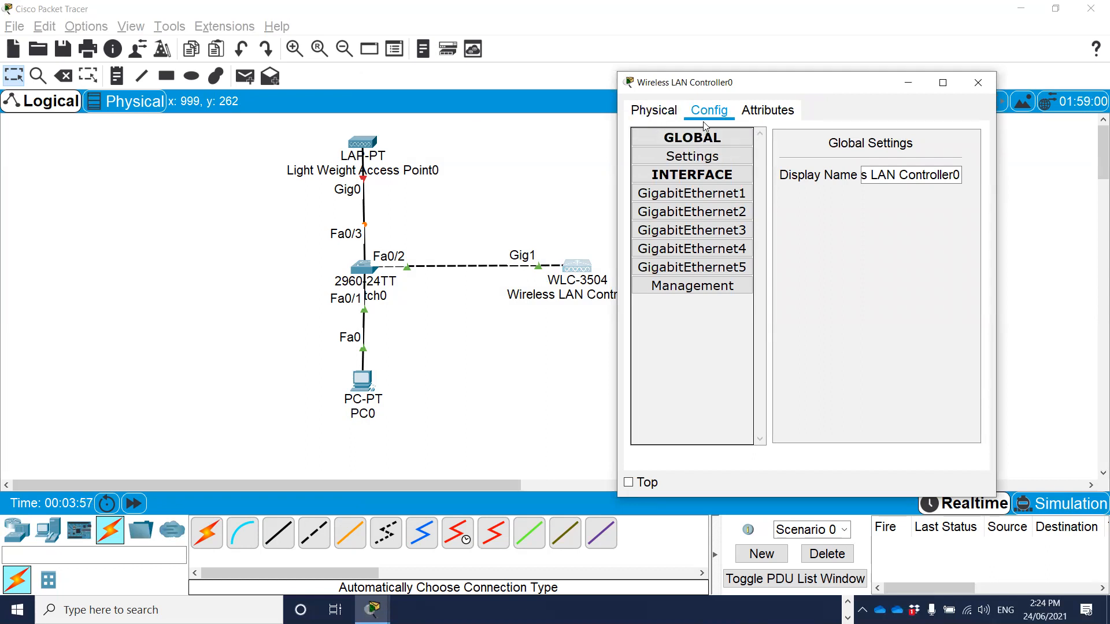
{"action": "left_click", "coordinate": [685, 194]}
{"action": "left_click", "coordinate": [691, 211]}
{"action": "left_click", "coordinate": [691, 230]}
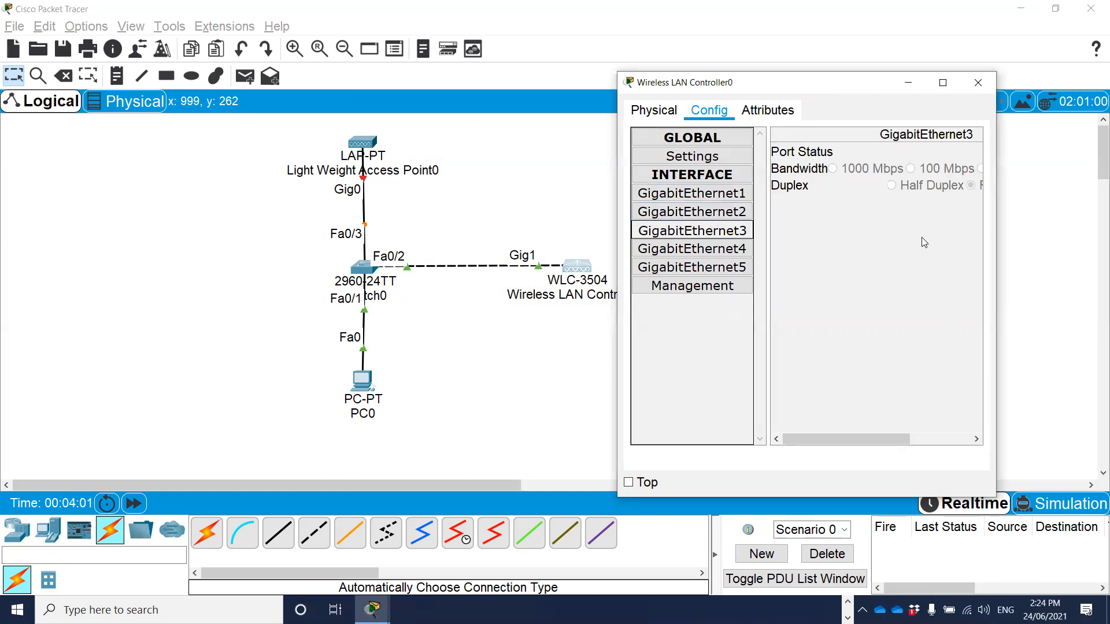
{"action": "left_click_drag", "start_coordinate": [997, 229], "coordinate": [1101, 229]}
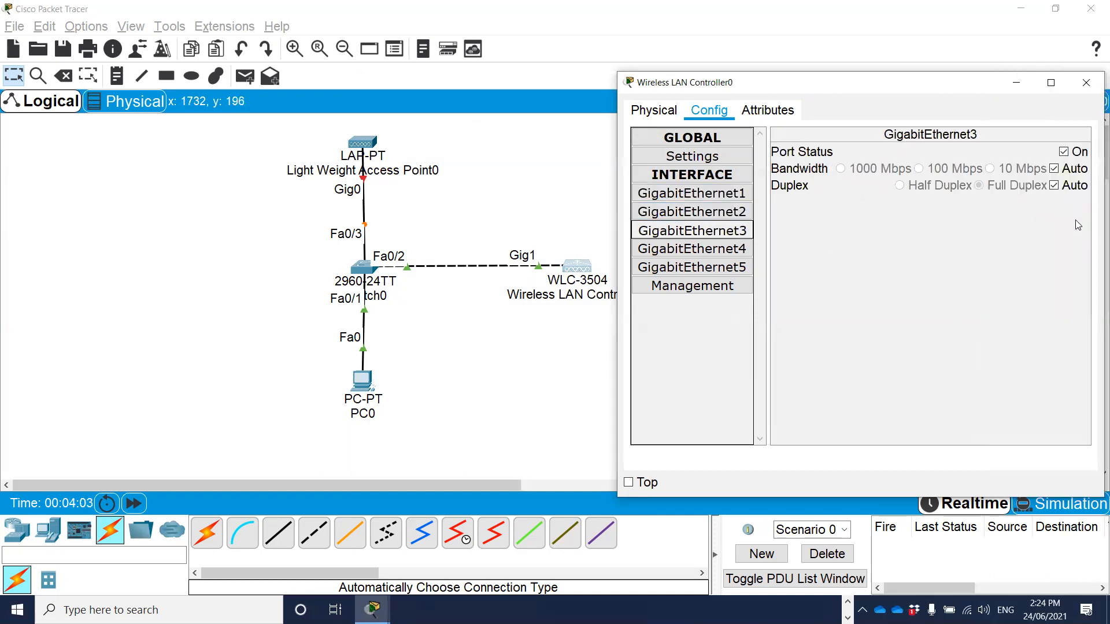
{"action": "left_click", "coordinate": [698, 252]}
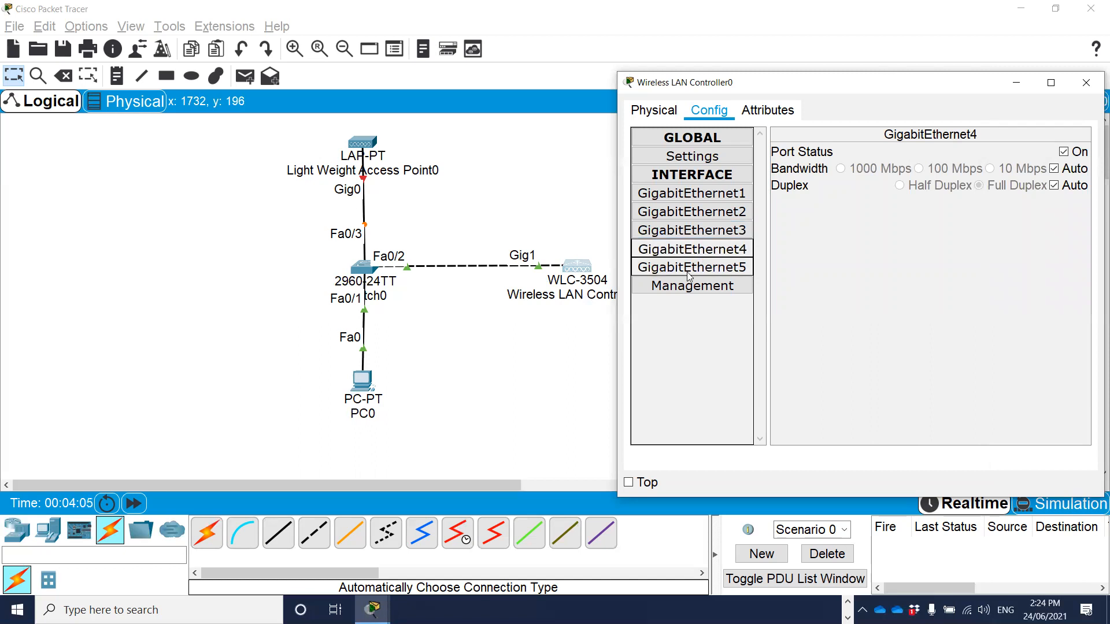
{"action": "left_click", "coordinate": [688, 269]}
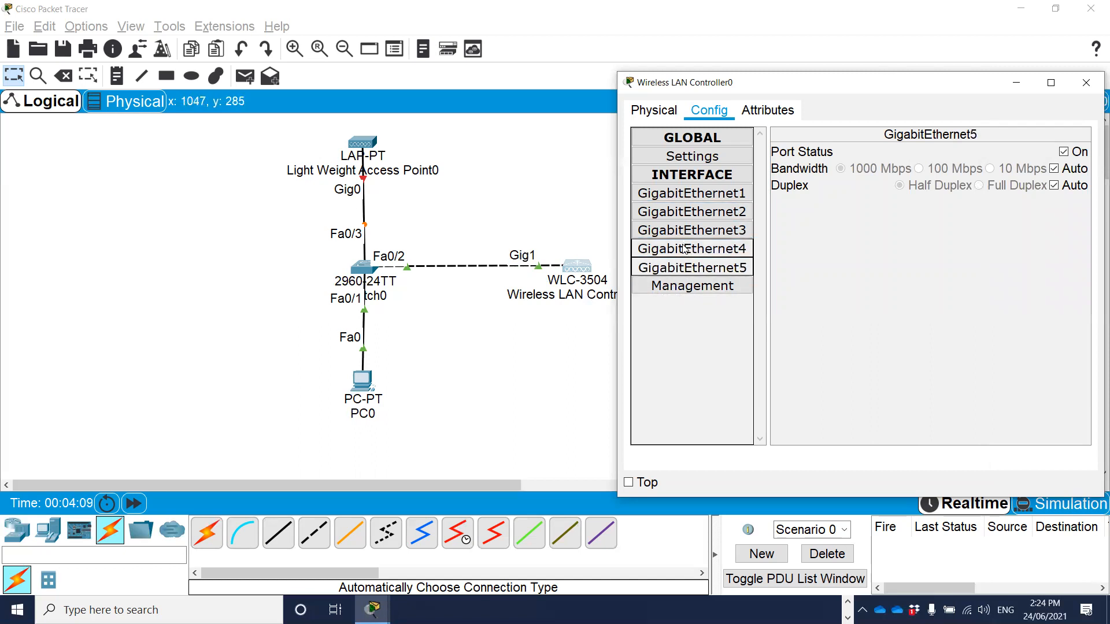
Set the subnet mask of the wireless LAN controller's management interface to 255.255.255.0 and close its configuration window.
{"action": "left_click", "coordinate": [711, 287]}
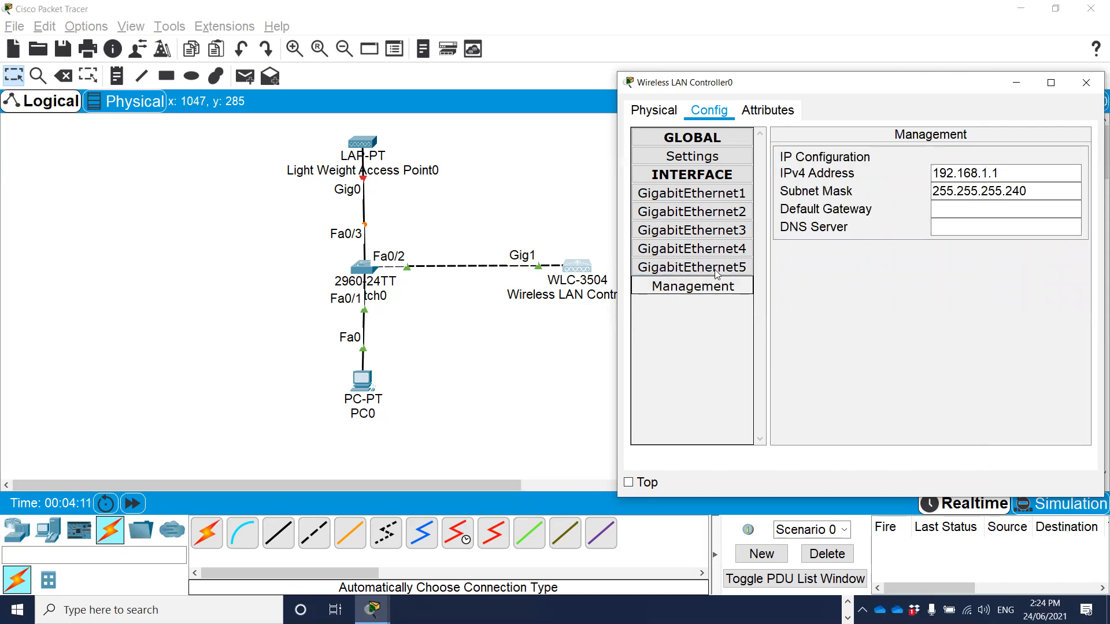
{"action": "left_click", "coordinate": [959, 173]}
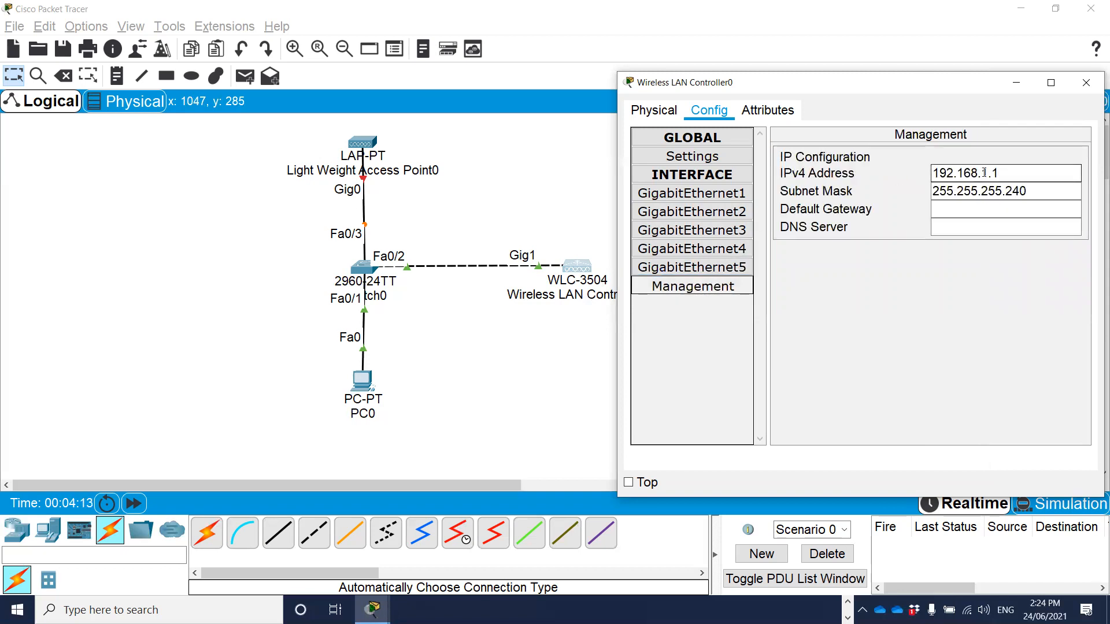
{"action": "left_click_drag", "start_coordinate": [1004, 173], "coordinate": [928, 178]}
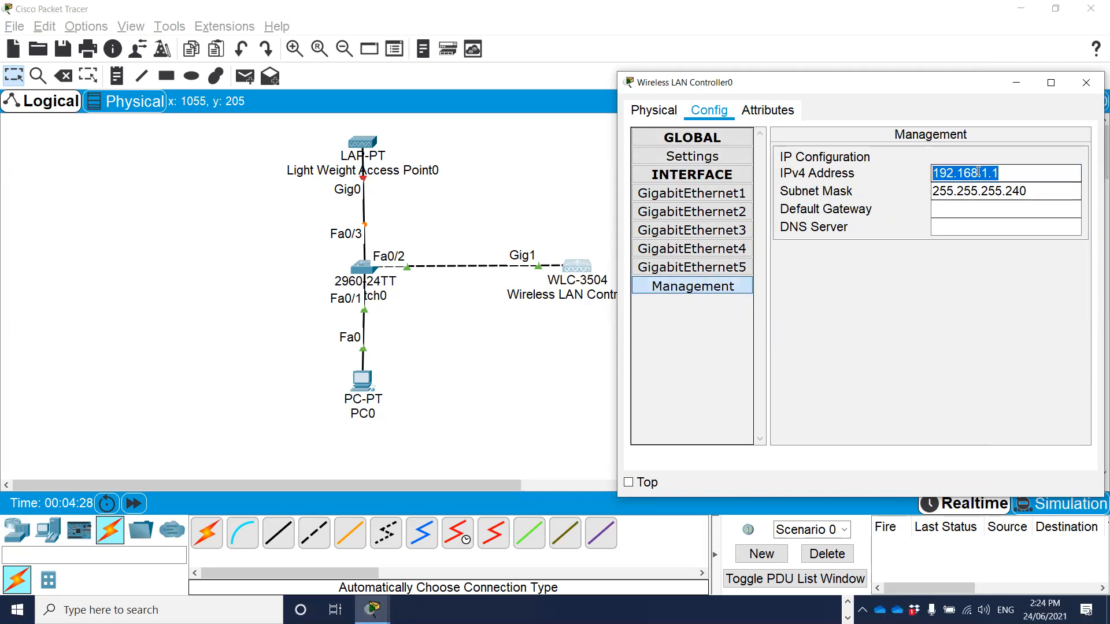
{"action": "left_click", "coordinate": [1007, 172]}
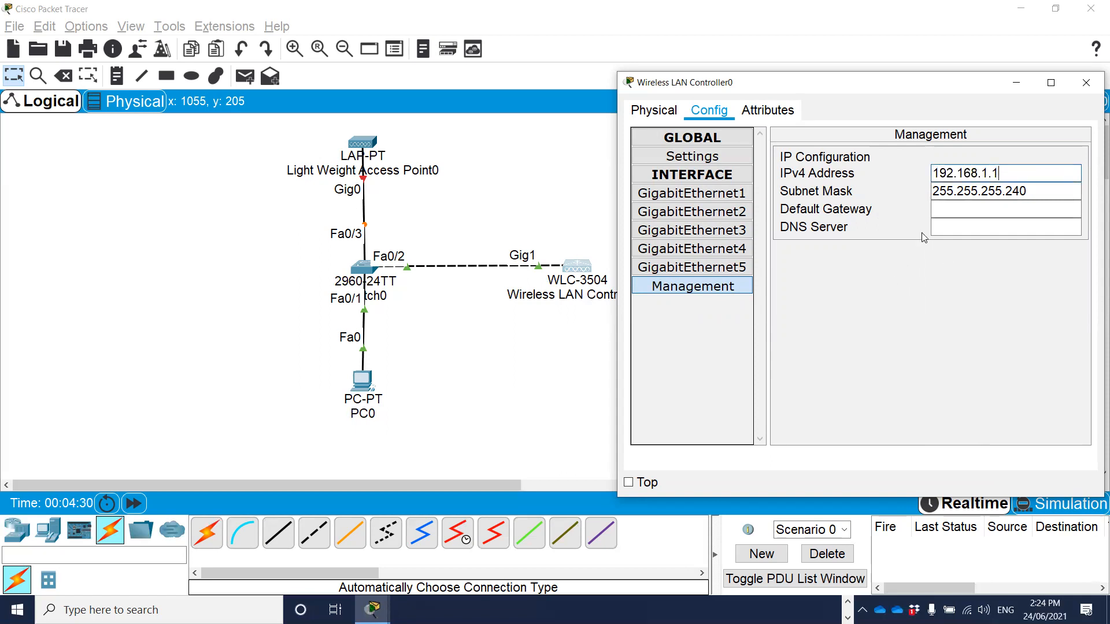
{"action": "left_click", "coordinate": [1032, 192]}
{"action": "left_click_drag", "start_coordinate": [1033, 190], "coordinate": [1008, 191]}
{"action": "key", "text": "BackSpace"}
{"action": "type", "text": "0"}
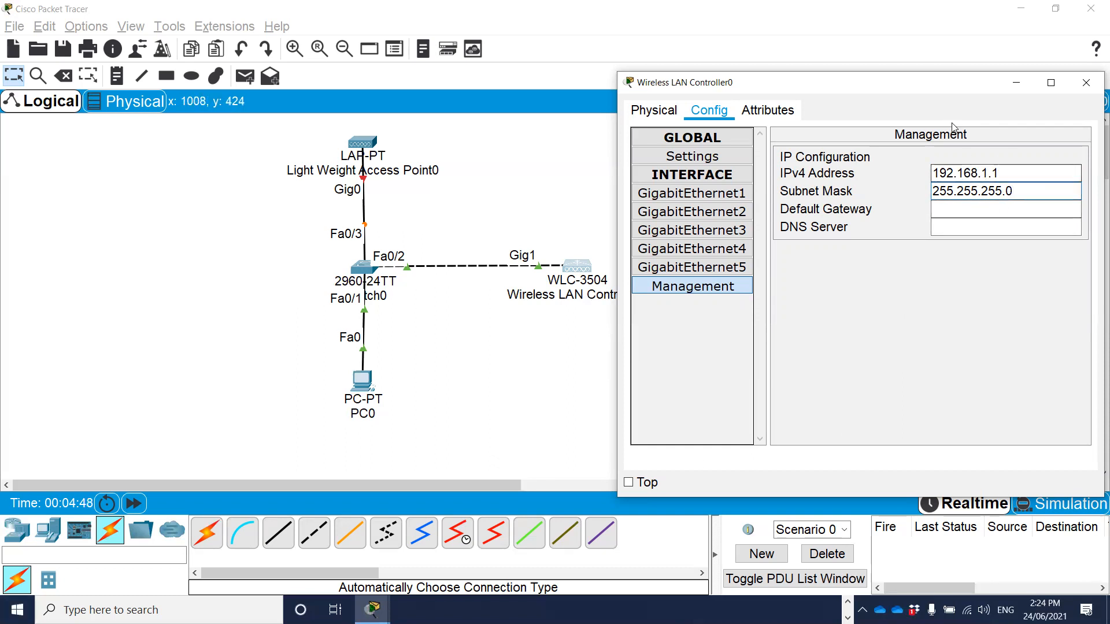
{"action": "left_click_drag", "start_coordinate": [851, 82], "coordinate": [795, 83]}
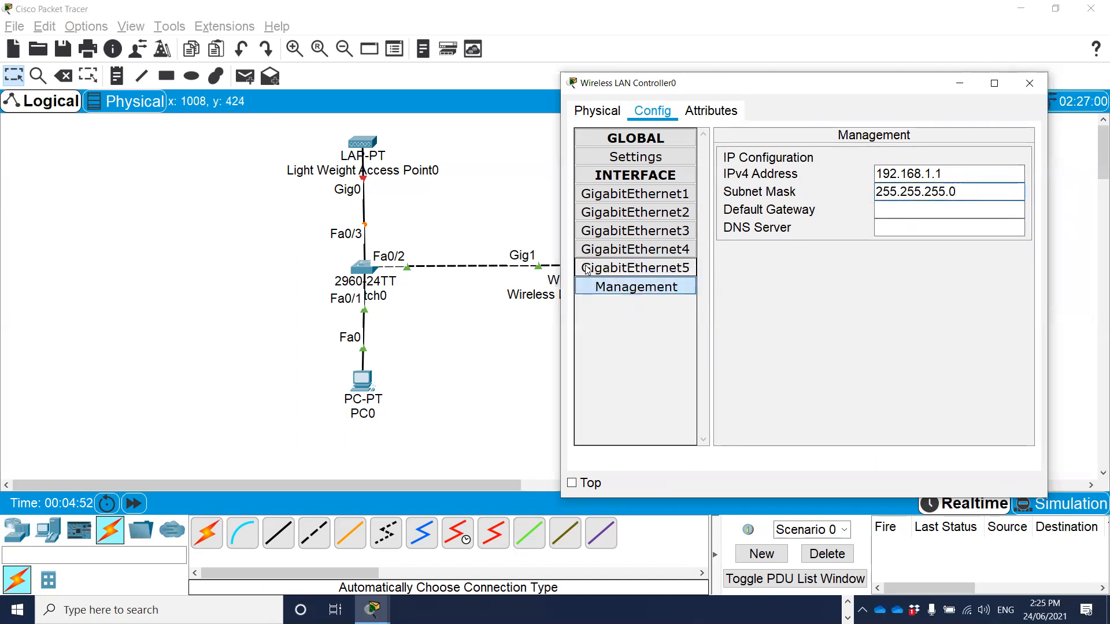
{"action": "left_click", "coordinate": [1031, 88]}
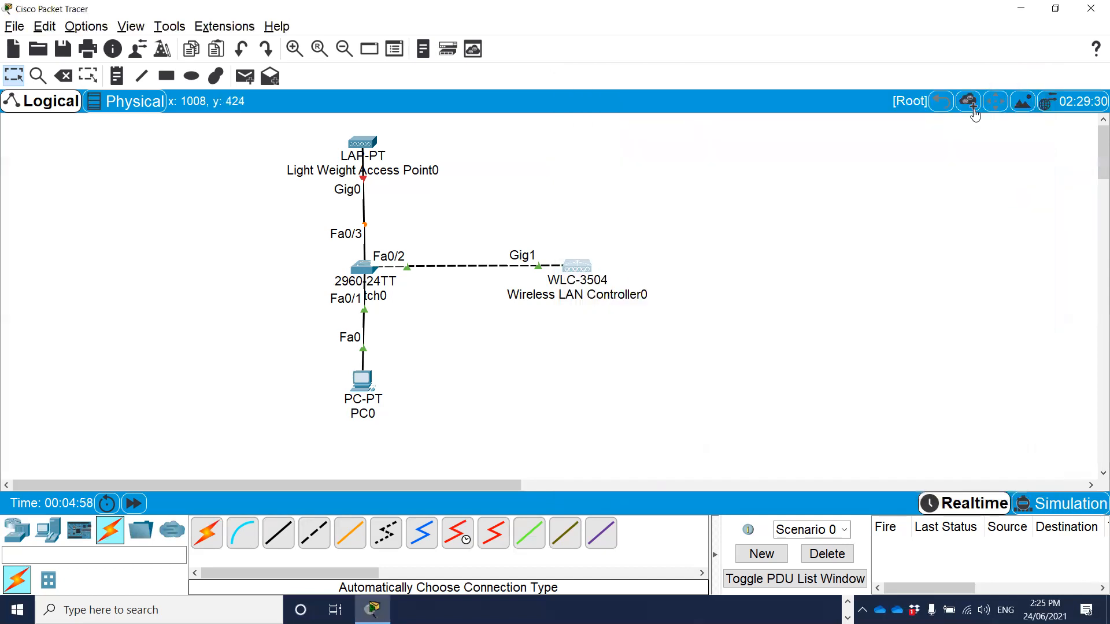
Add a note reading 192.168.1.0/24 to the workspace and position it beside Switch0.
{"action": "left_click", "coordinate": [362, 385]}
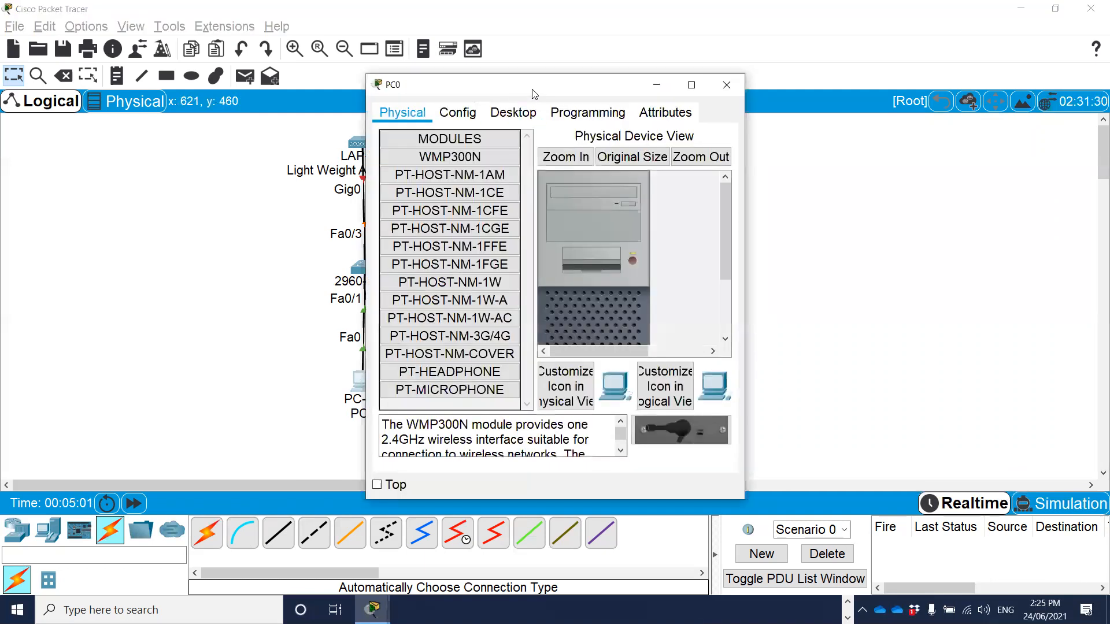
{"action": "left_click_drag", "start_coordinate": [534, 94], "coordinate": [818, 93]}
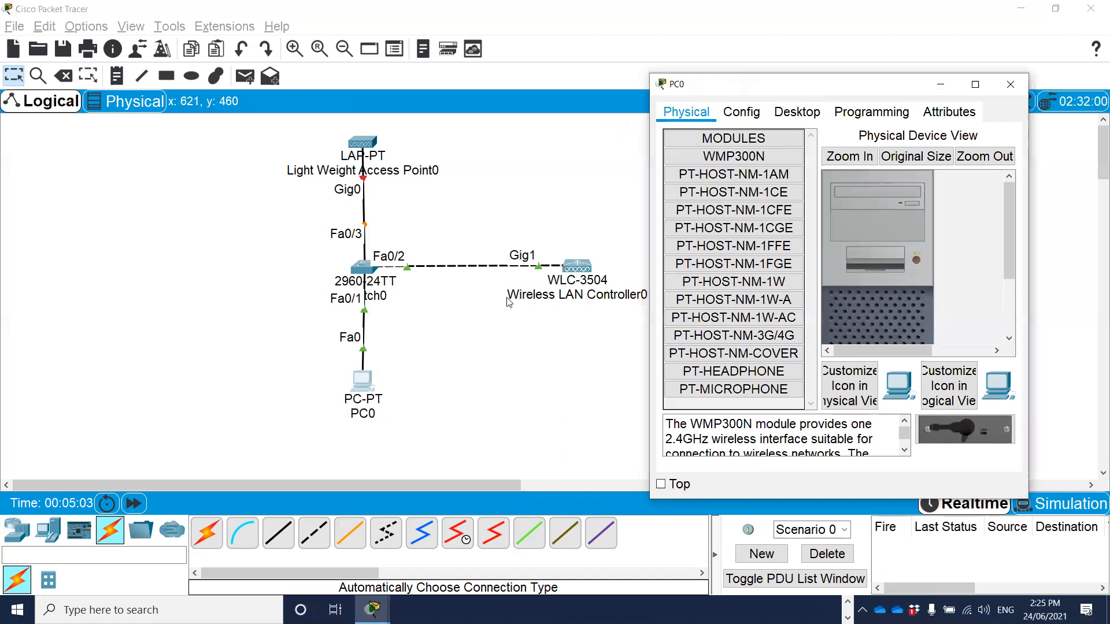
{"action": "left_click", "coordinate": [156, 256]}
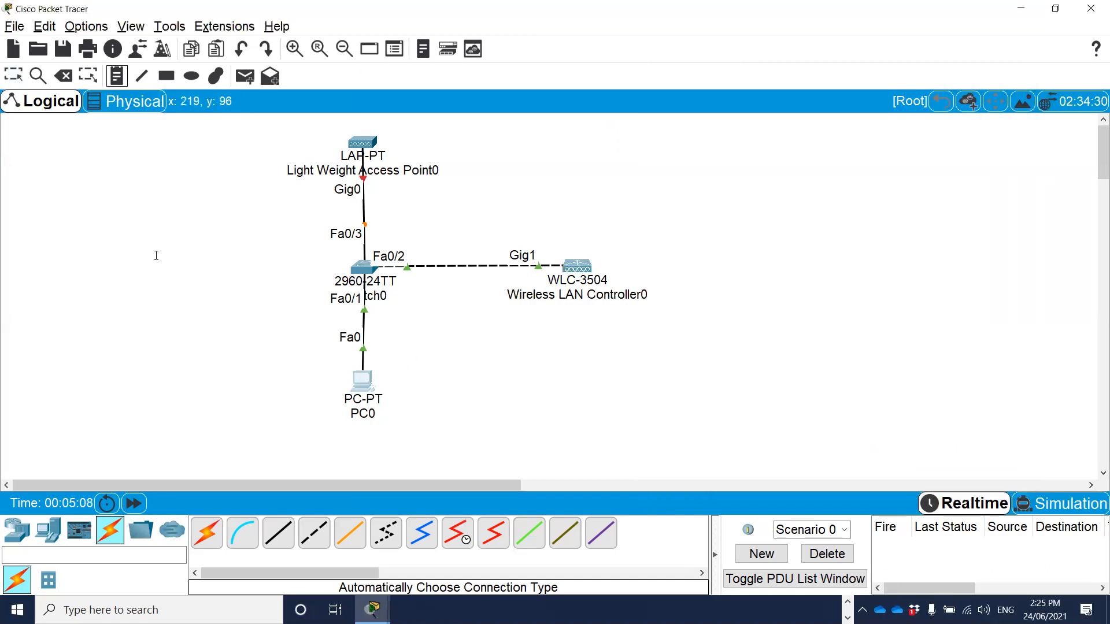
{"action": "left_click", "coordinate": [262, 271]}
{"action": "type", "text": "192.168.1.0/24"}
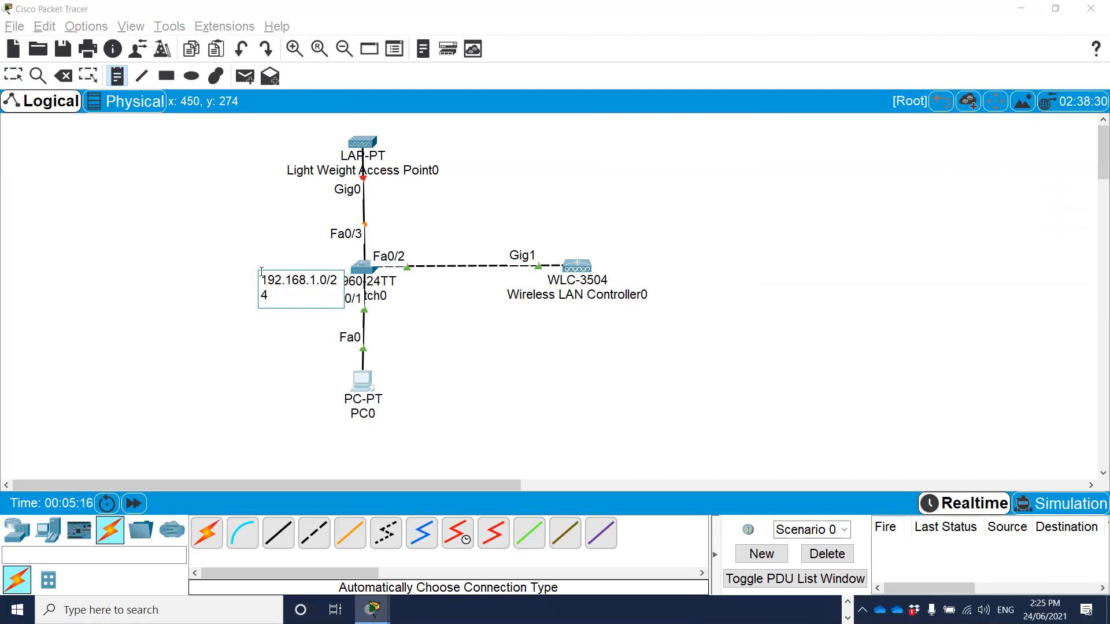
{"action": "left_click", "coordinate": [13, 76]}
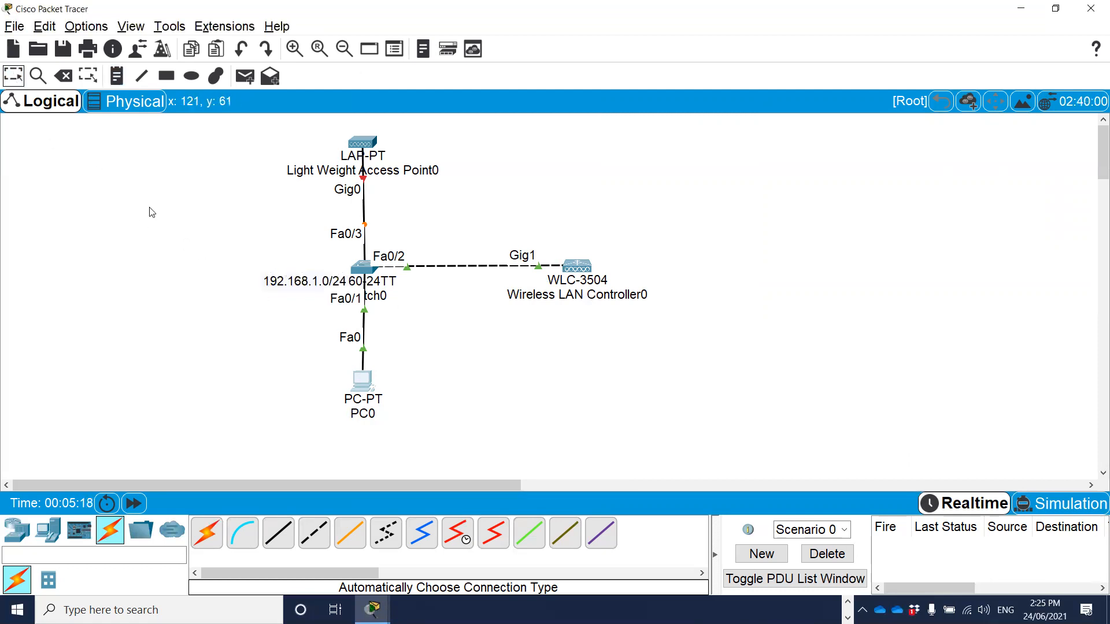
{"action": "left_click_drag", "start_coordinate": [295, 283], "coordinate": [275, 271]}
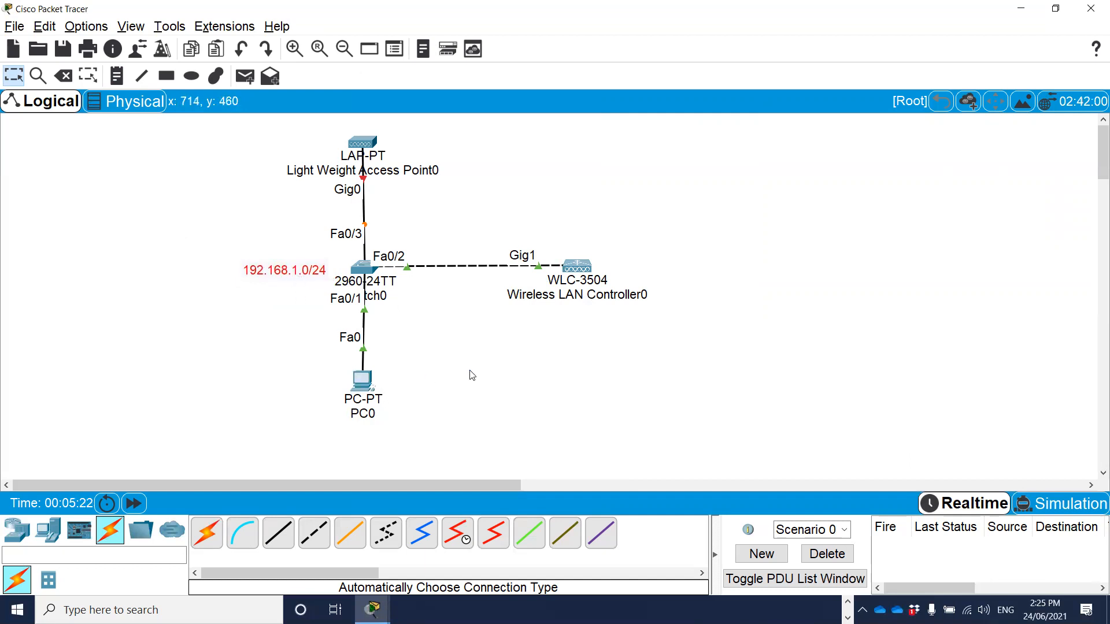
Give PC0 the static IPv4 address 192.168.1.2 with subnet mask 255.255.255.0 and close its IP configuration.
{"action": "left_click", "coordinate": [365, 386]}
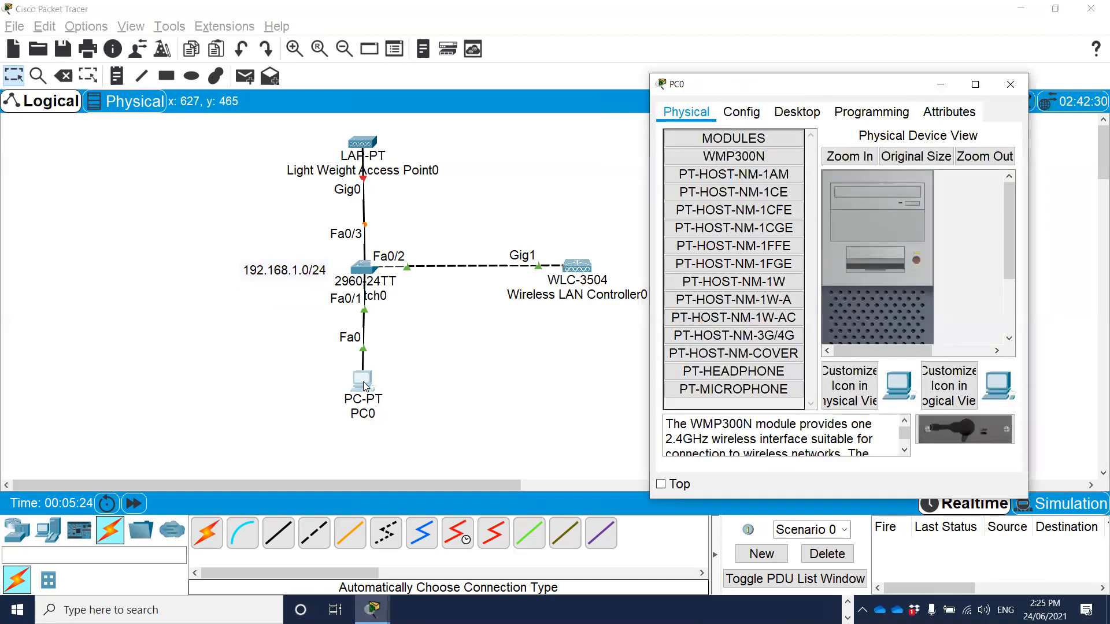
{"action": "left_click", "coordinate": [808, 114]}
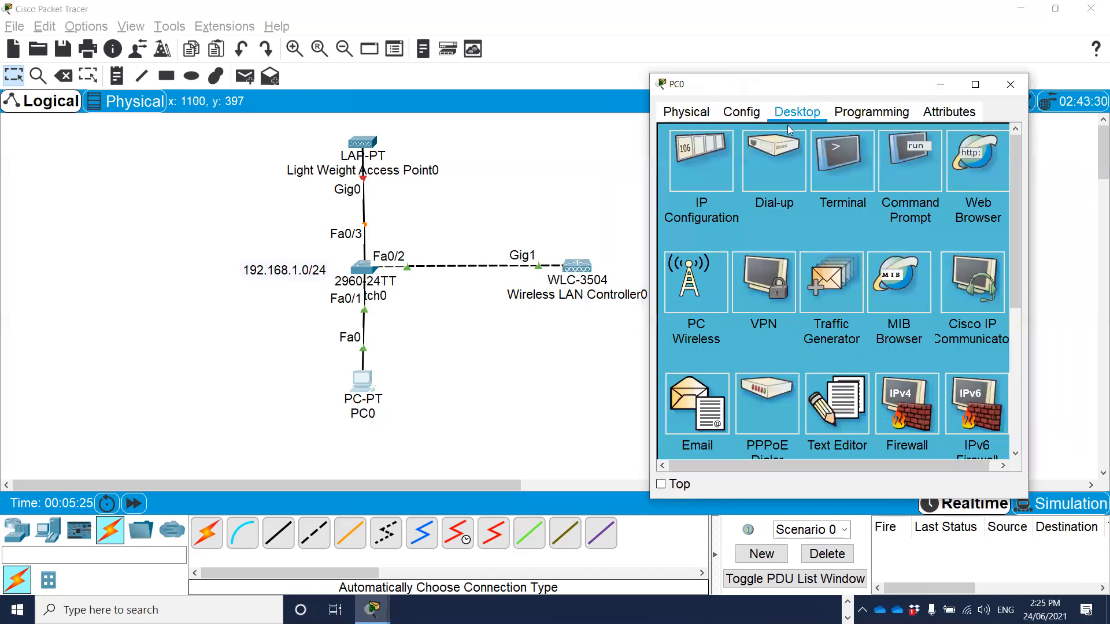
{"action": "left_click", "coordinate": [704, 167]}
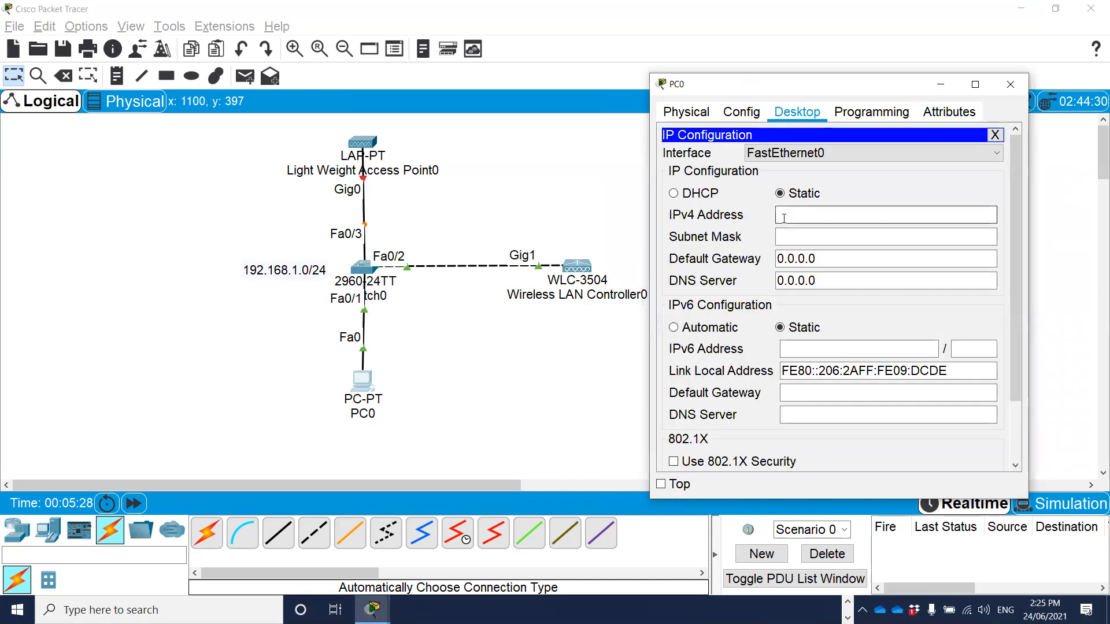
{"action": "type", "text": "1"}
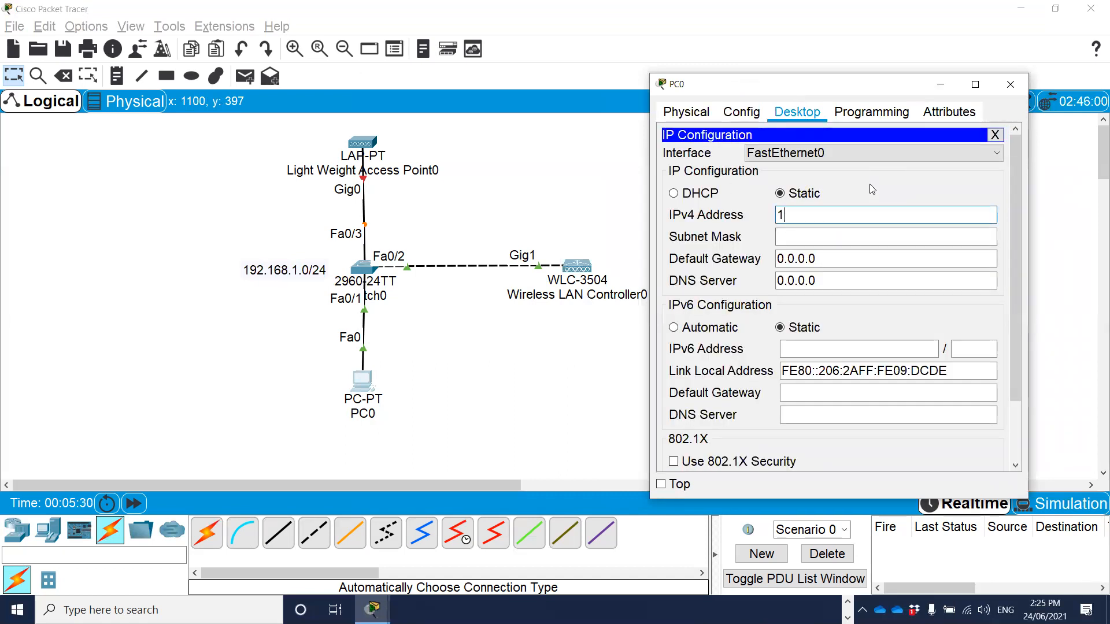
{"action": "type", "text": "92.168.1.2"}
{"action": "key", "text": "Tab"}
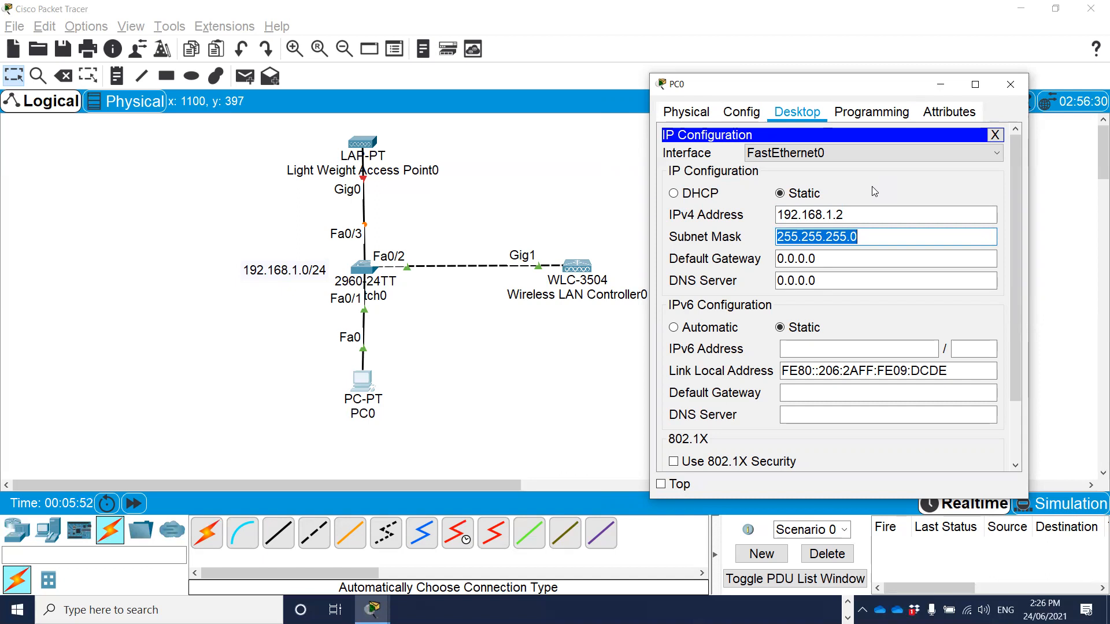
{"action": "left_click", "coordinate": [995, 135]}
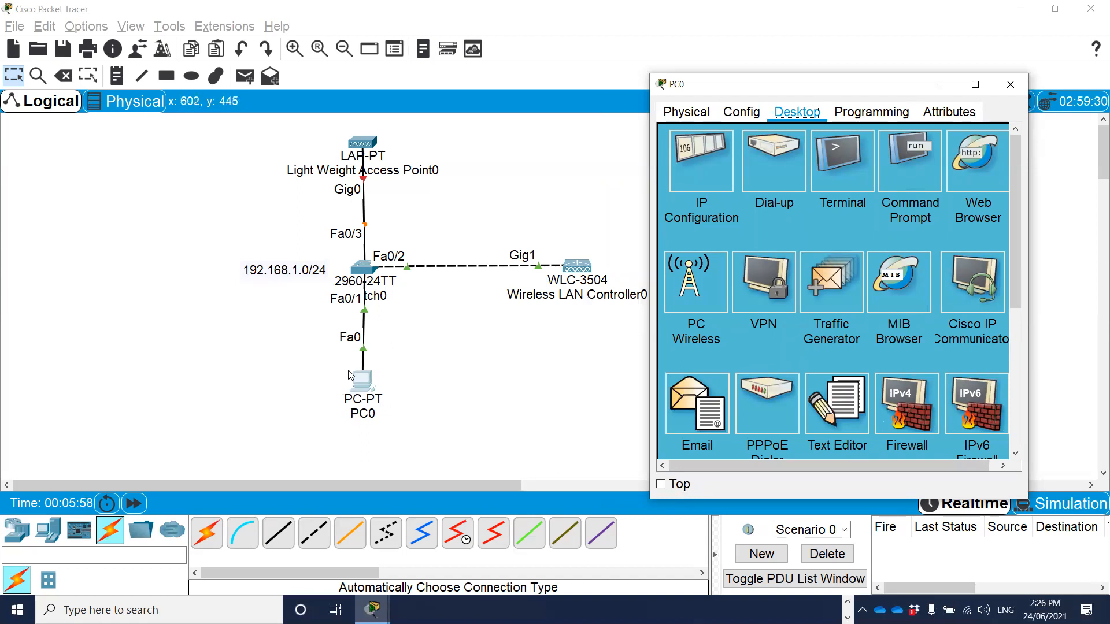
Ping the wireless LAN controller at 192.168.1.1 from PC0's command prompt, review the replies and close the prompt.
{"action": "left_click", "coordinate": [907, 171]}
{"action": "type", "text": "p"}
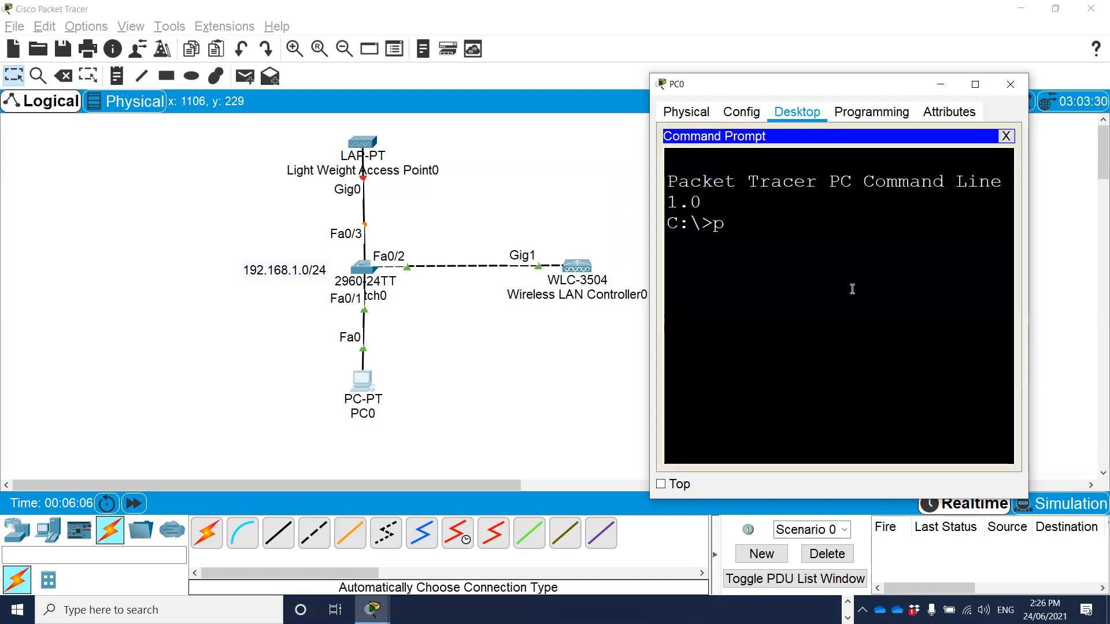
{"action": "type", "text": "ing 192.168.1"}
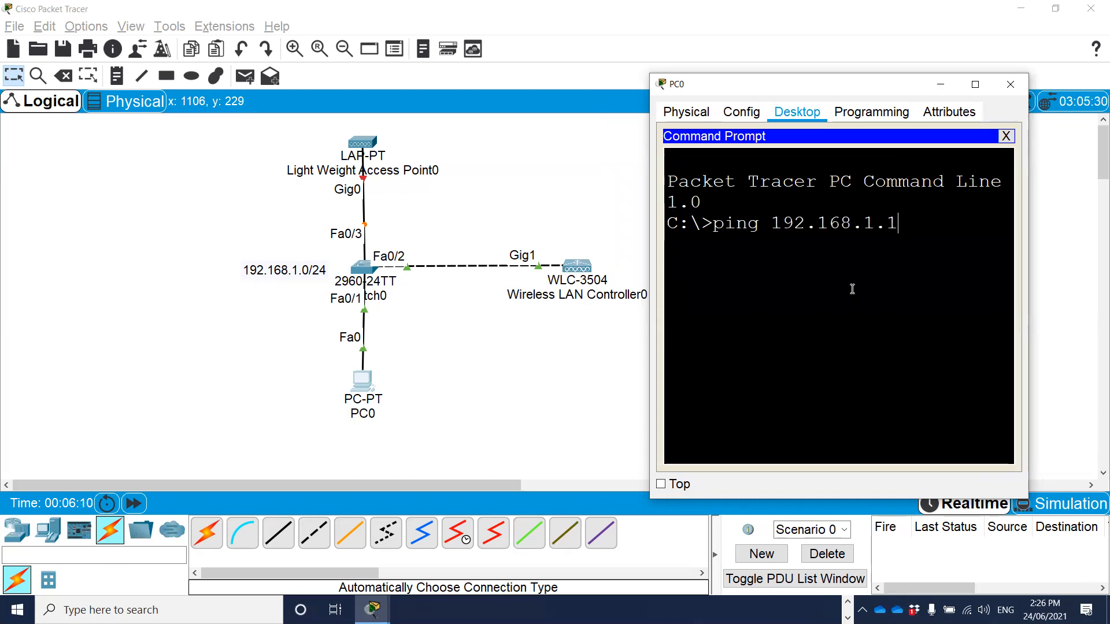
{"action": "type", "text": ".1"}
{"action": "key", "text": "Return"}
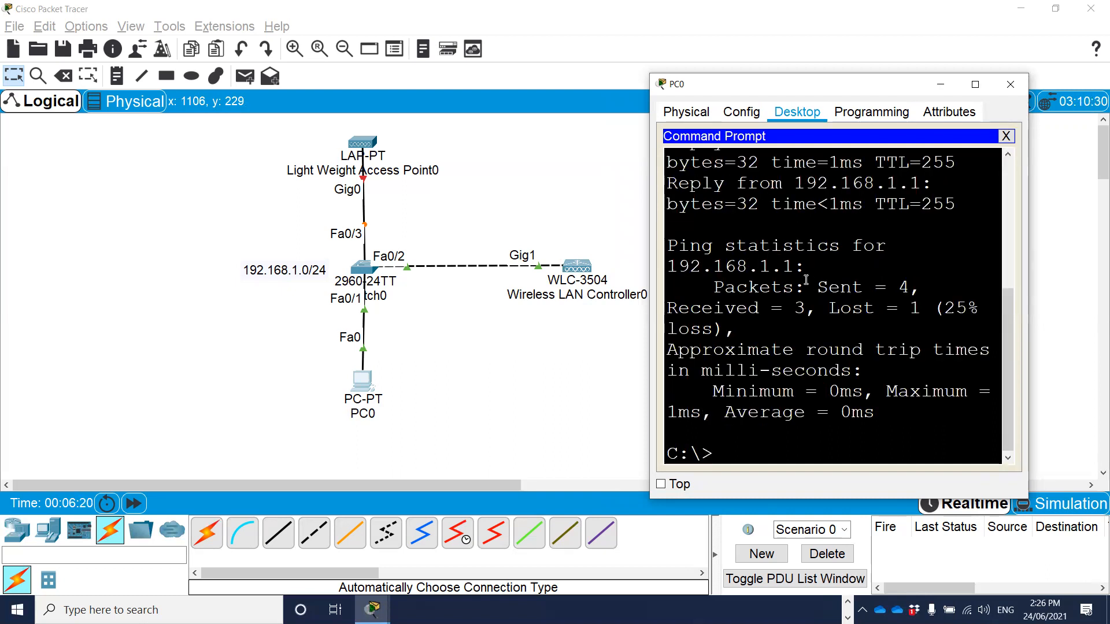
{"action": "scroll", "coordinate": [864, 231], "scroll_direction": "up", "scroll_amount": 2}
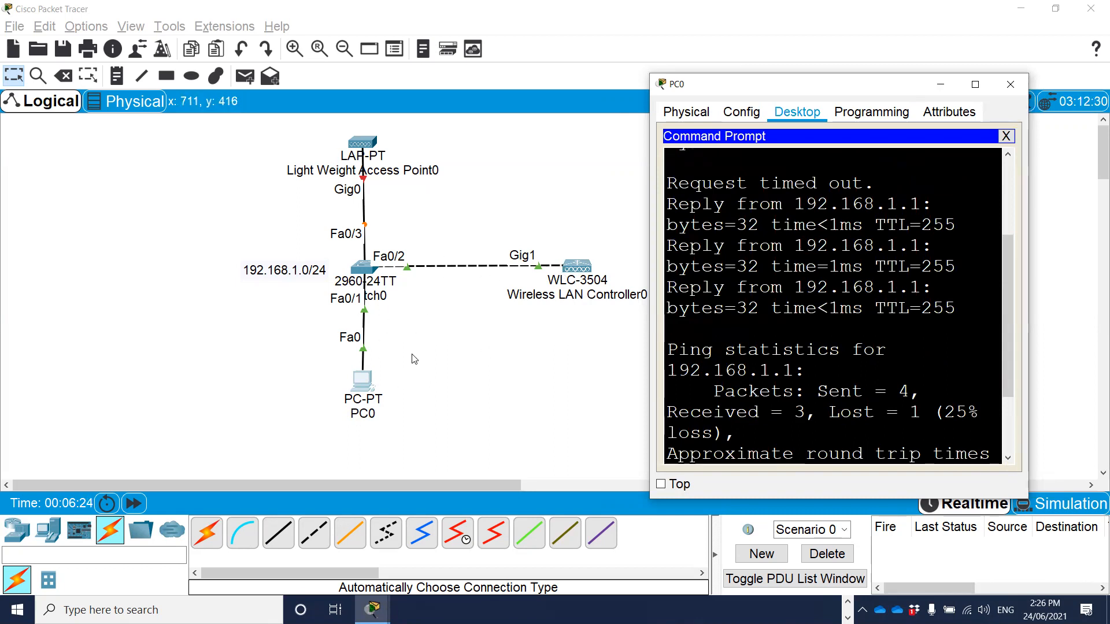
{"action": "left_click_drag", "start_coordinate": [1032, 293], "coordinate": [1093, 290]}
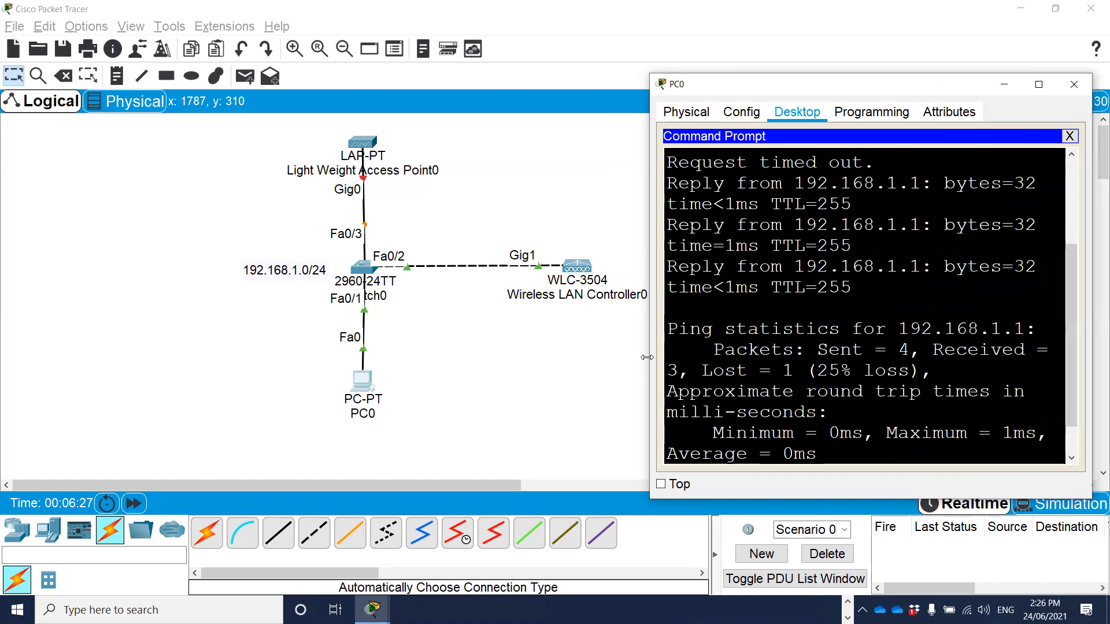
{"action": "left_click_drag", "start_coordinate": [647, 358], "coordinate": [618, 357]}
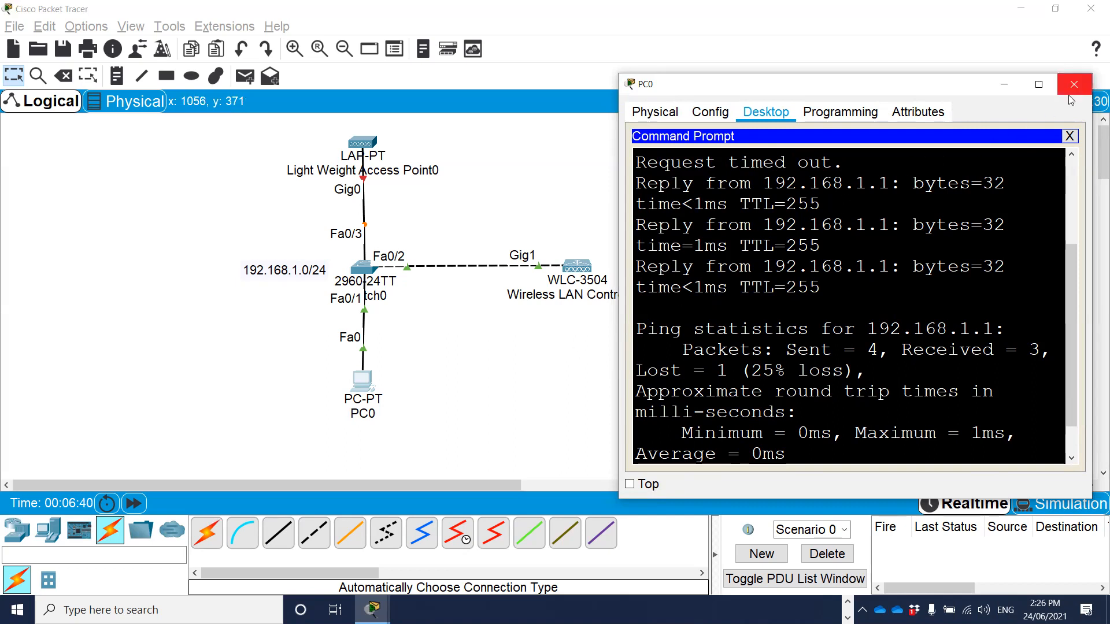
{"action": "left_click", "coordinate": [1070, 136]}
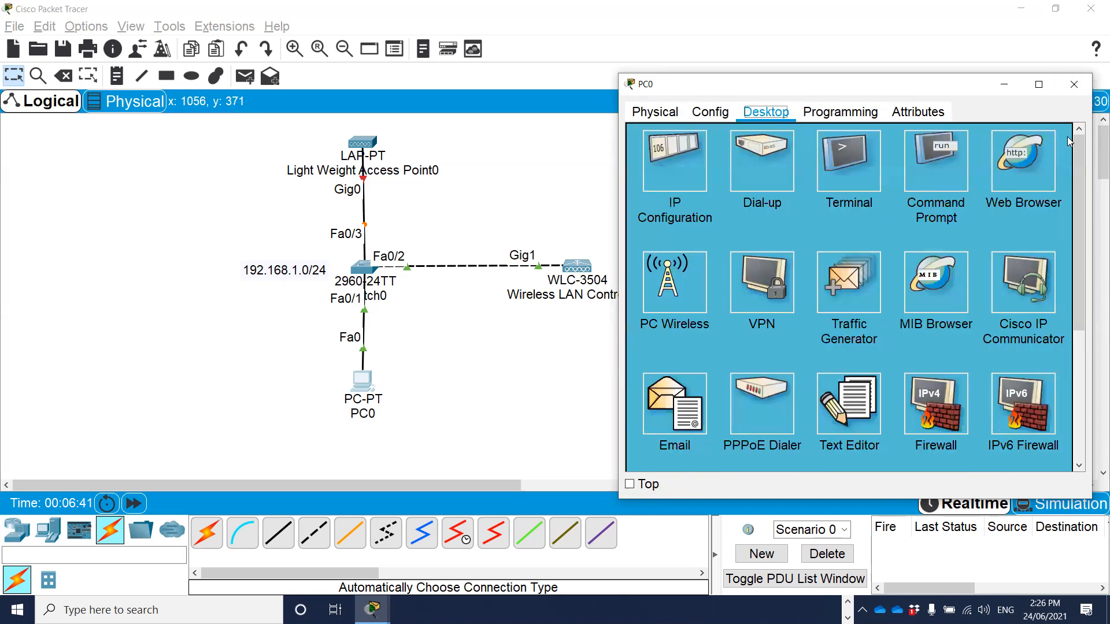
{"action": "left_click", "coordinate": [1017, 167]}
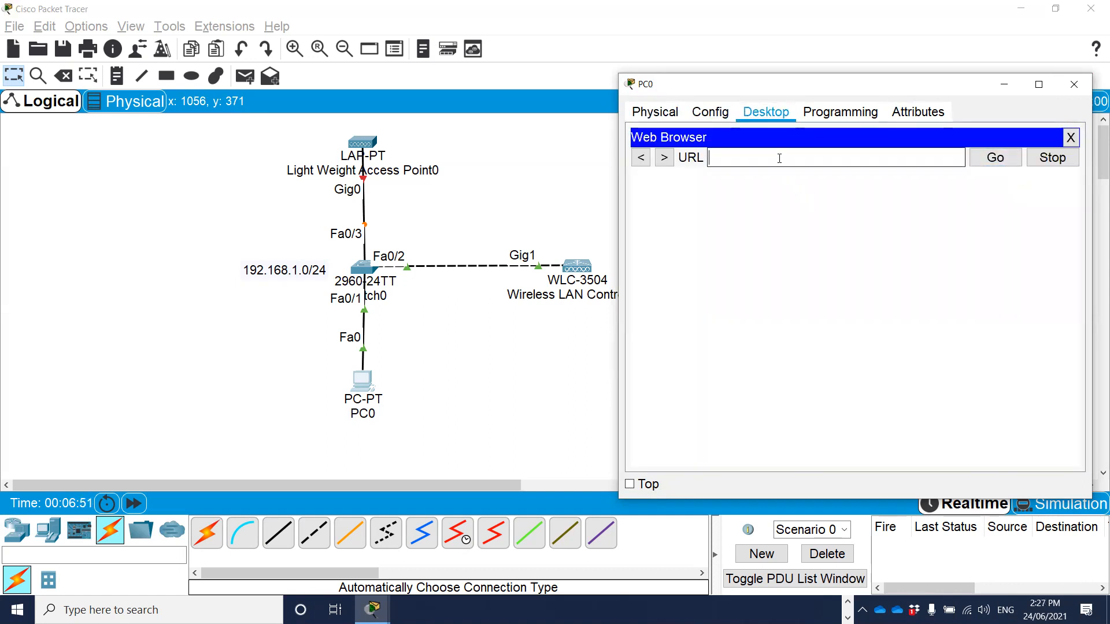
{"action": "type", "text": "192.168.1.1"}
{"action": "key", "text": "Return"}
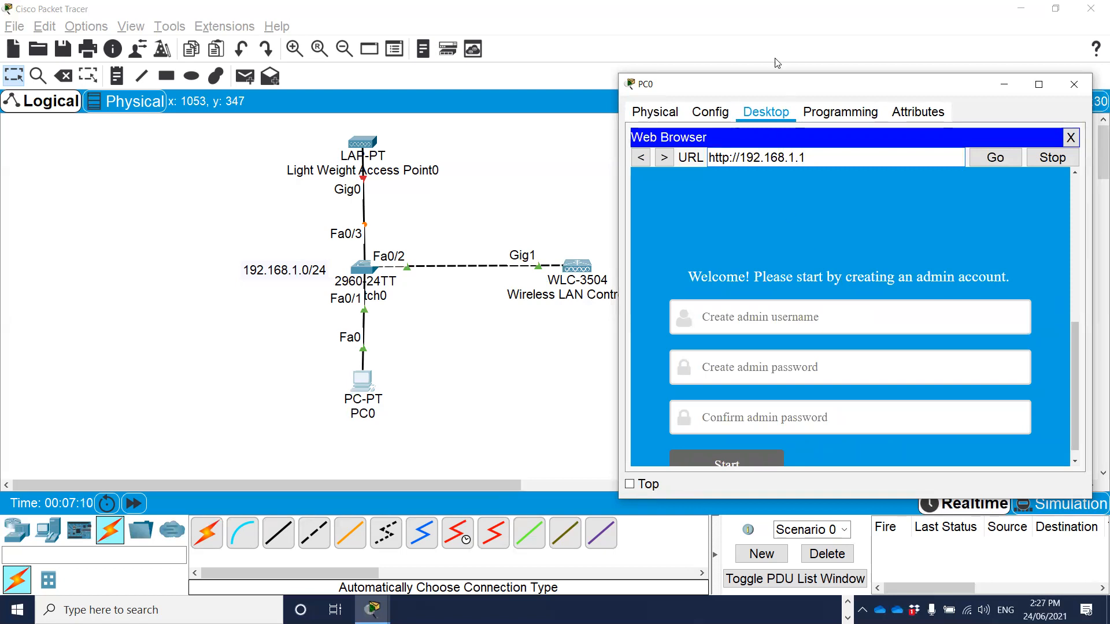
{"action": "left_click_drag", "start_coordinate": [776, 75], "coordinate": [776, 40]}
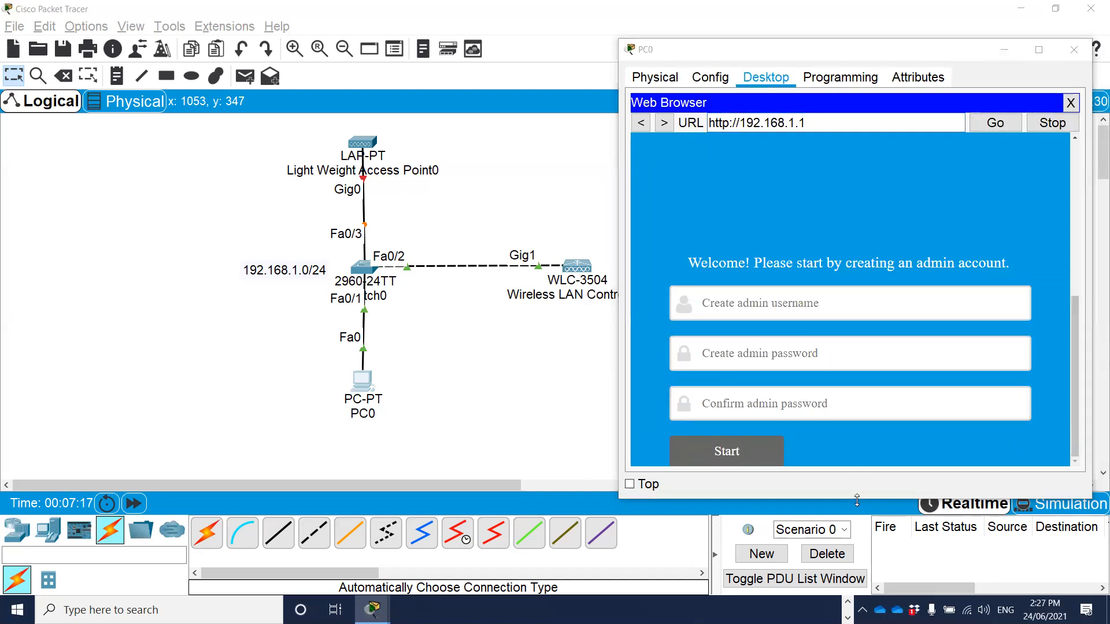
{"action": "left_click_drag", "start_coordinate": [857, 501], "coordinate": [857, 568]}
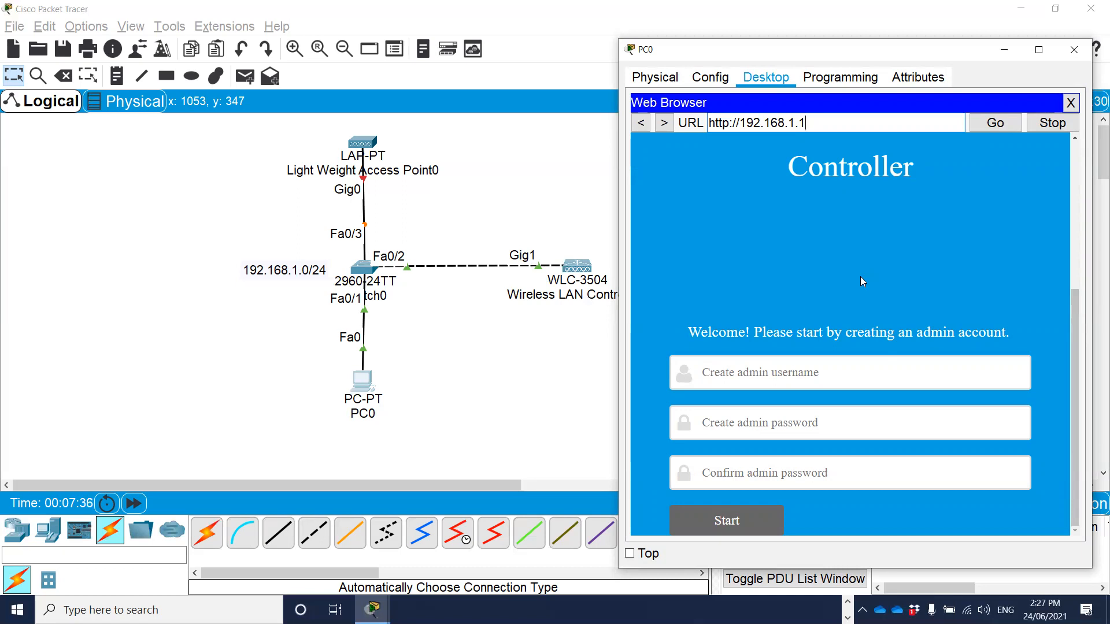
{"action": "left_click_drag", "start_coordinate": [815, 124], "coordinate": [693, 127]}
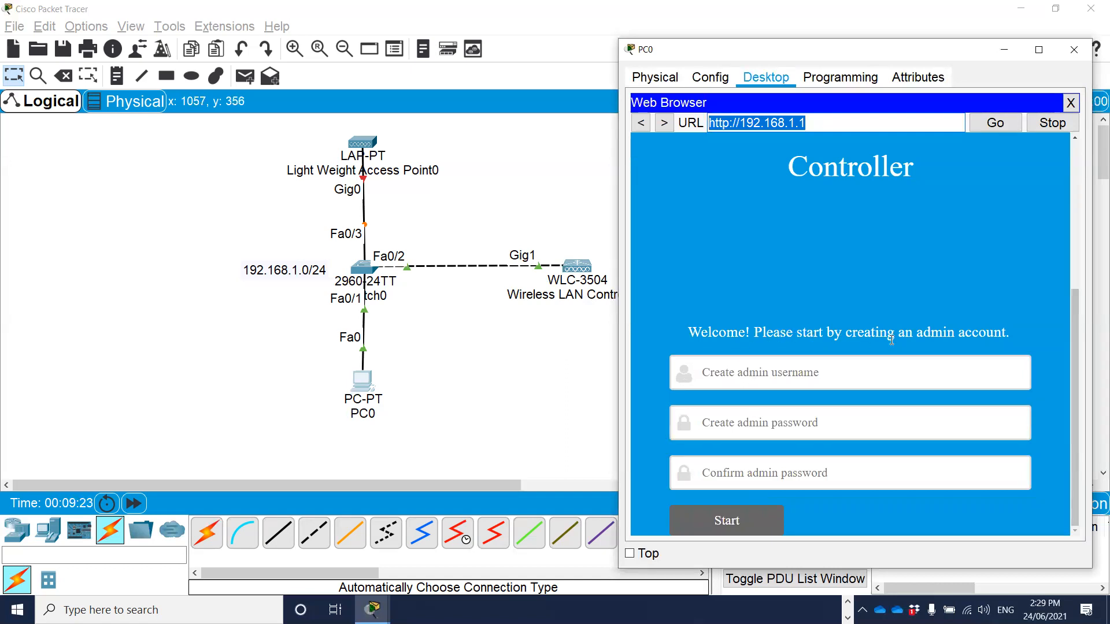
Create the controller's admin account with the username admin, enter and confirm the admin password, and start the setup.
{"action": "left_click", "coordinate": [754, 375]}
{"action": "left_click", "coordinate": [754, 375]}
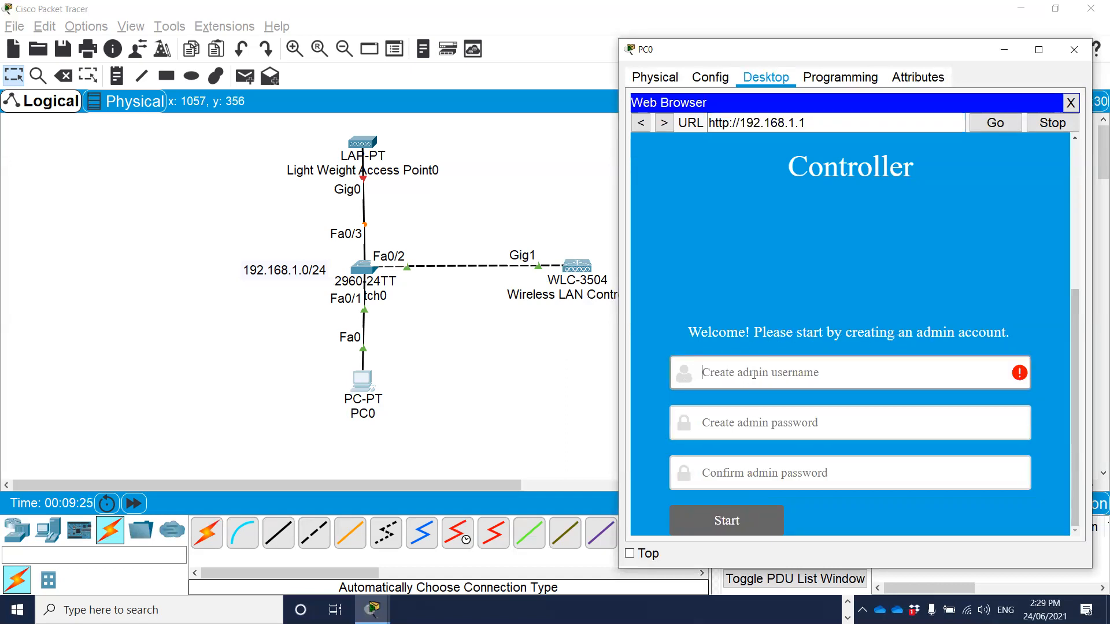
{"action": "type", "text": "admin"}
{"action": "key", "text": "Tab"}
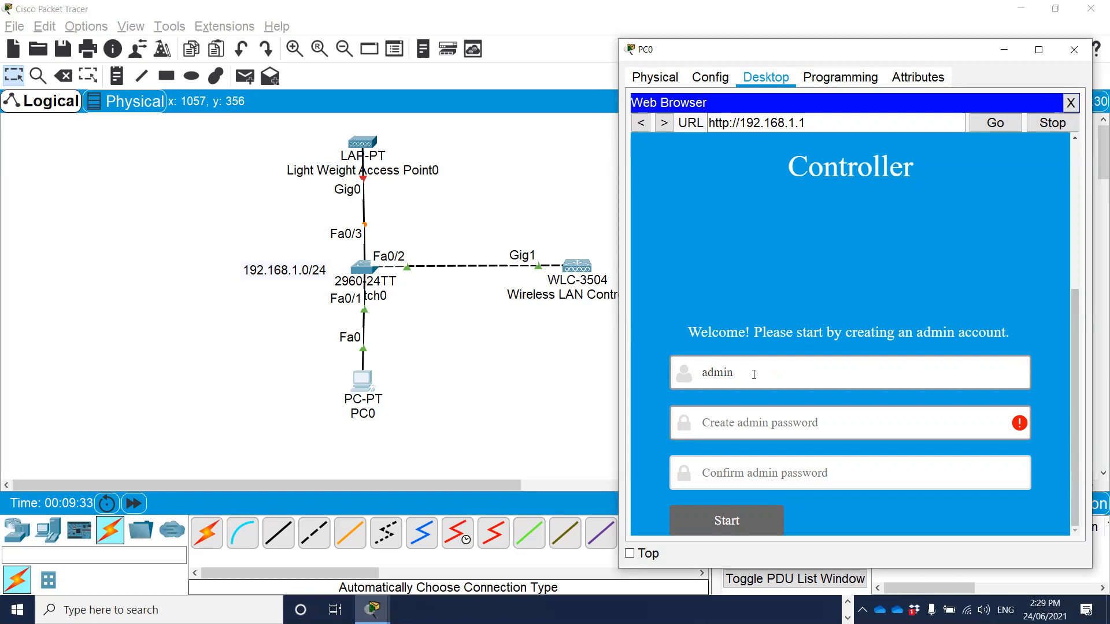
{"action": "type", "text": "admin123"}
{"action": "key", "text": "Tab"}
{"action": "type", "text": "admin123"}
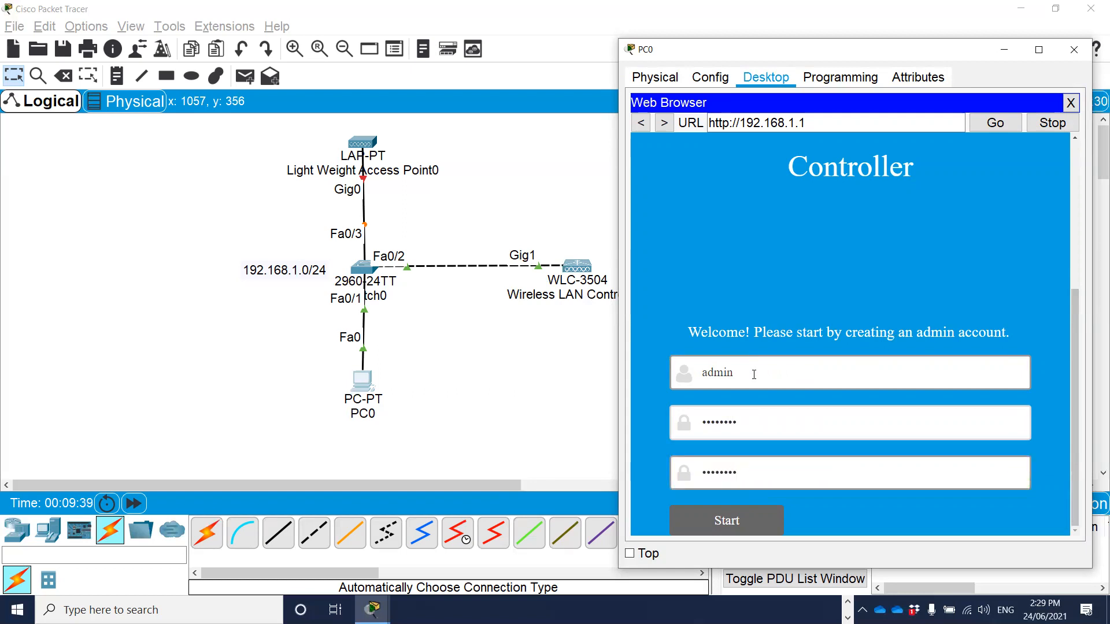
{"action": "left_click", "coordinate": [725, 525]}
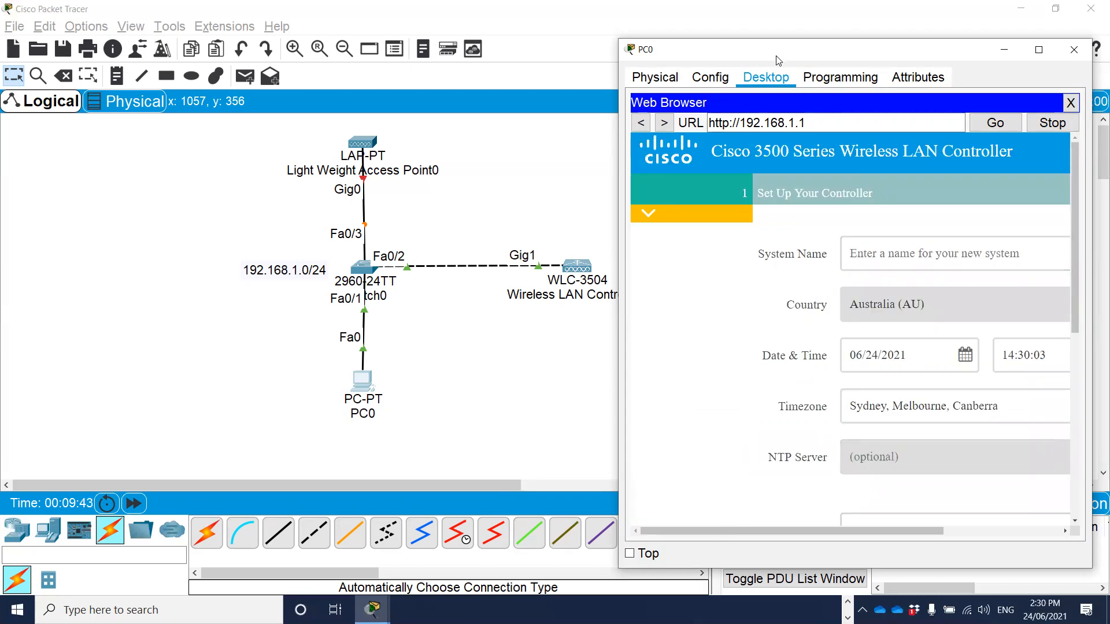
Widen the PC0 window, set the controller's system name to WLC-1 and review the date, timezone and NTP server fields.
{"action": "left_click_drag", "start_coordinate": [779, 61], "coordinate": [619, 44]}
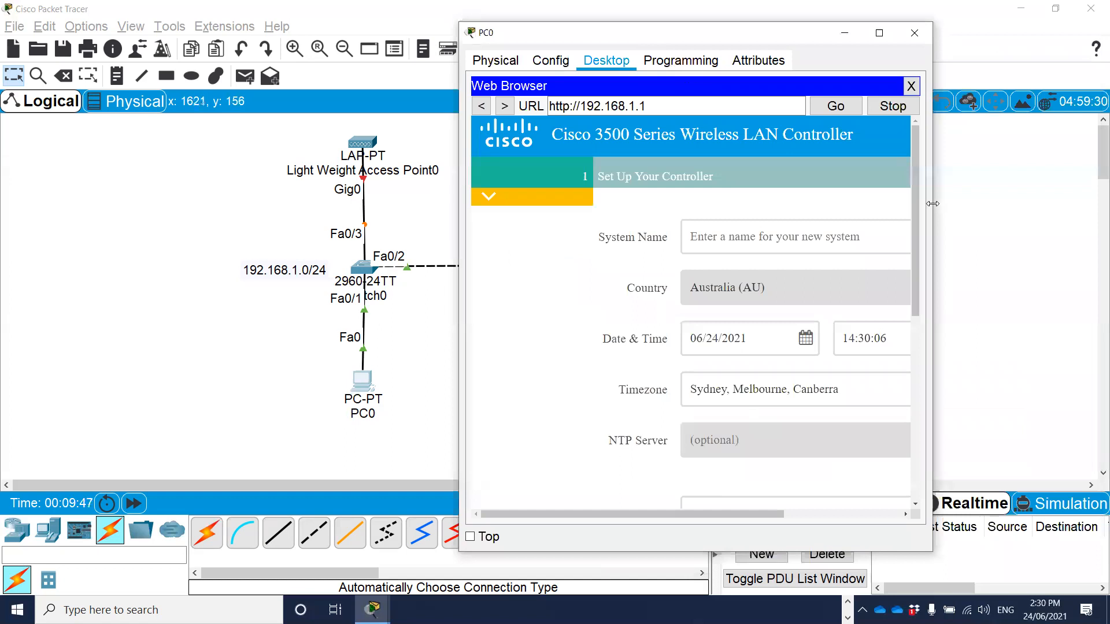
{"action": "left_click_drag", "start_coordinate": [932, 204], "coordinate": [1080, 203]}
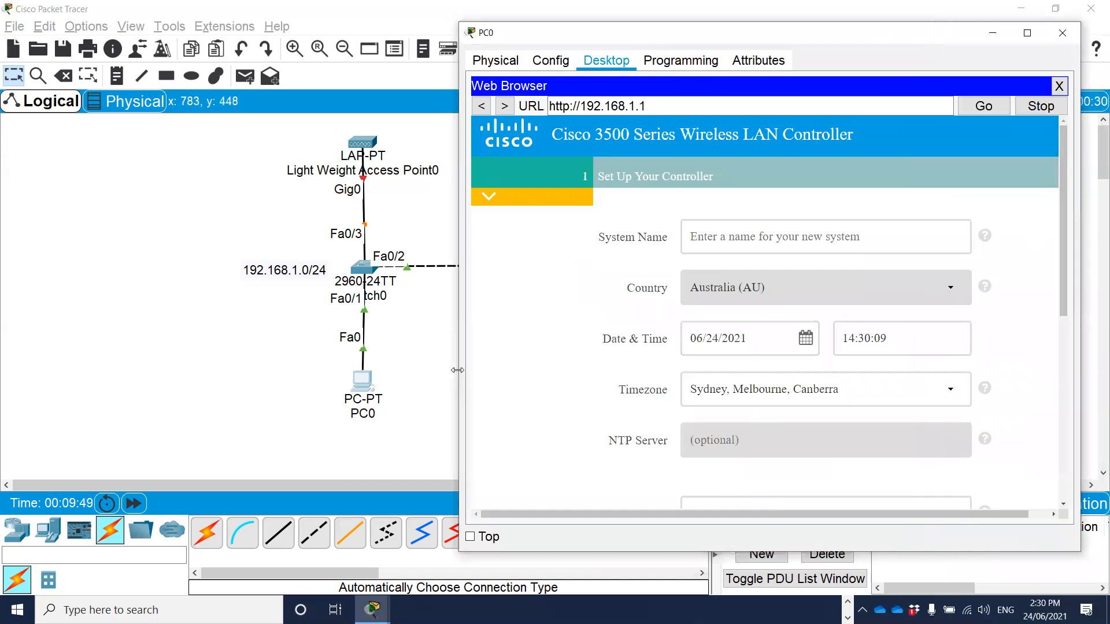
{"action": "left_click_drag", "start_coordinate": [456, 370], "coordinate": [428, 370]}
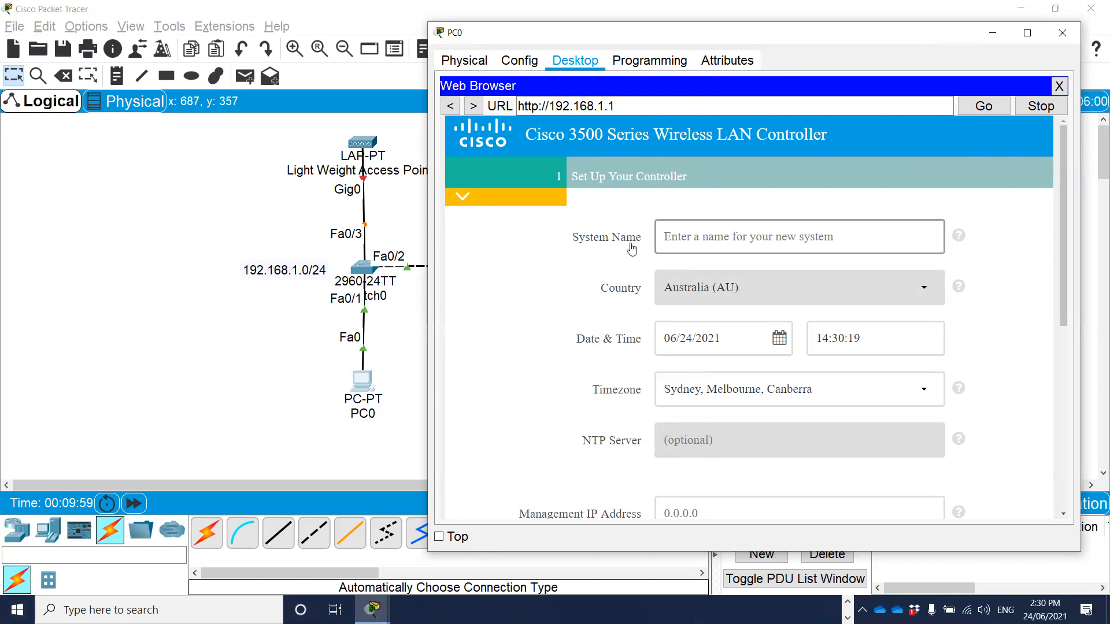
{"action": "left_click", "coordinate": [689, 238]}
{"action": "type", "text": "WLC"}
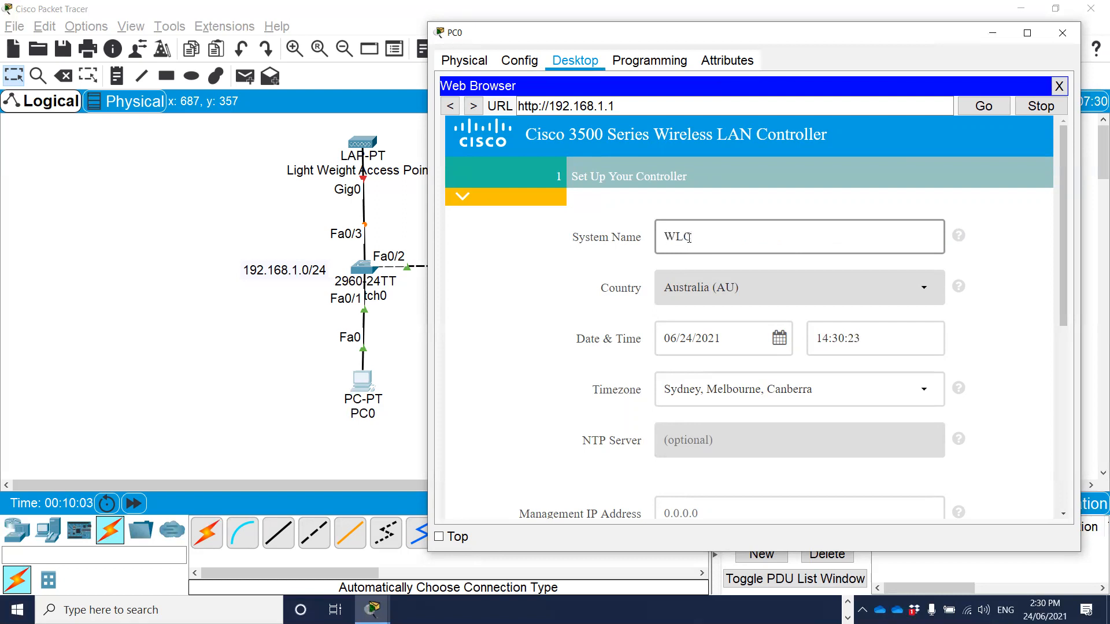
{"action": "type", "text": "-1"}
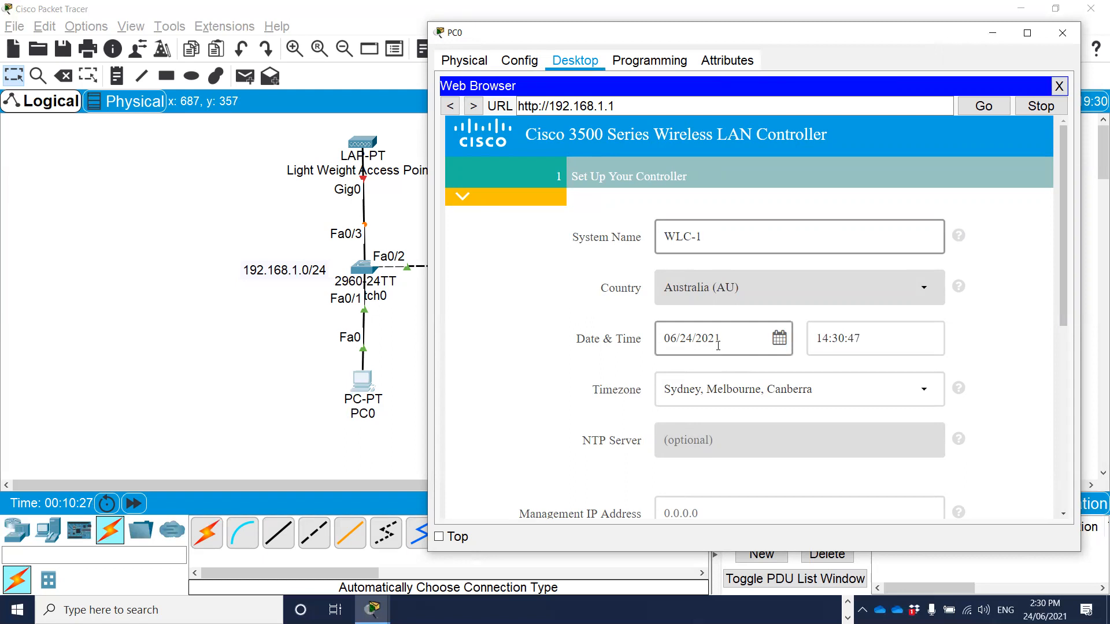
{"action": "key", "text": "Tab"}
{"action": "scroll", "coordinate": [547, 308], "scroll_direction": "down", "scroll_amount": 1}
{"action": "key", "text": "Tab"}
{"action": "key", "text": "Tab"}
{"action": "key", "text": "Tab"}
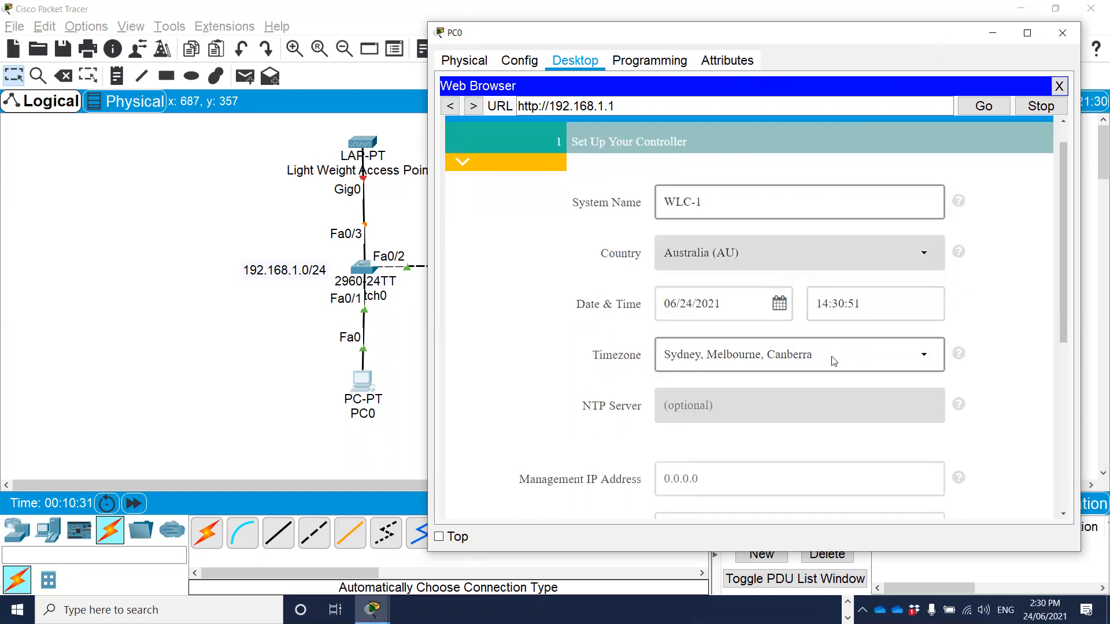
{"action": "scroll", "coordinate": [535, 366], "scroll_direction": "down", "scroll_amount": 1}
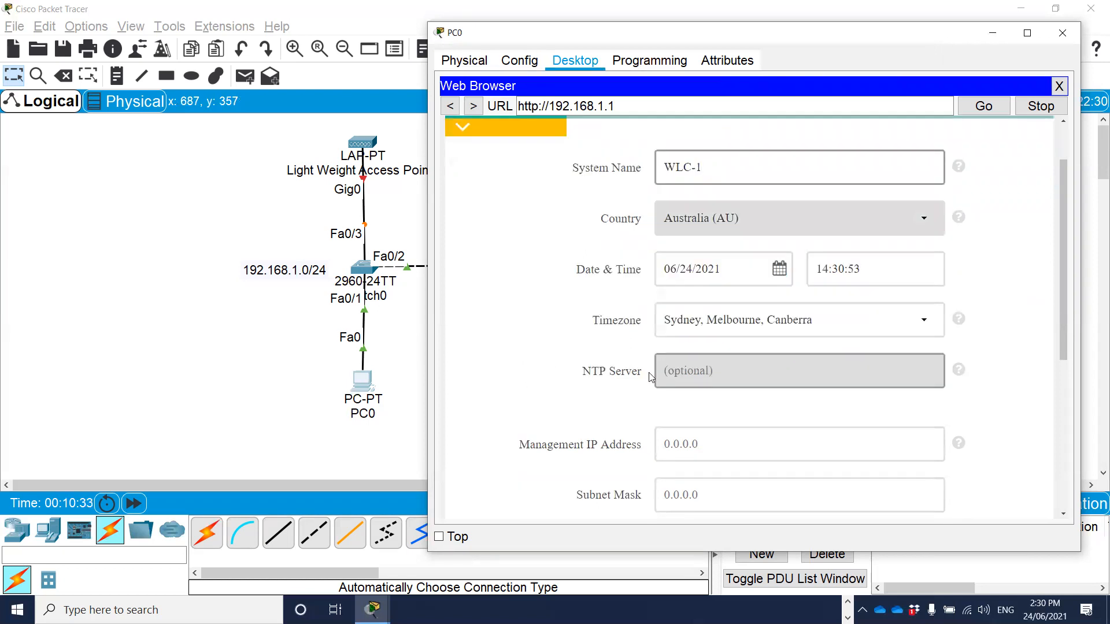
Leave the optional NTP server blank and set the controller's management IP address to 192.168.1.1.
{"action": "key", "text": "Tab"}
{"action": "left_click", "coordinate": [757, 375]}
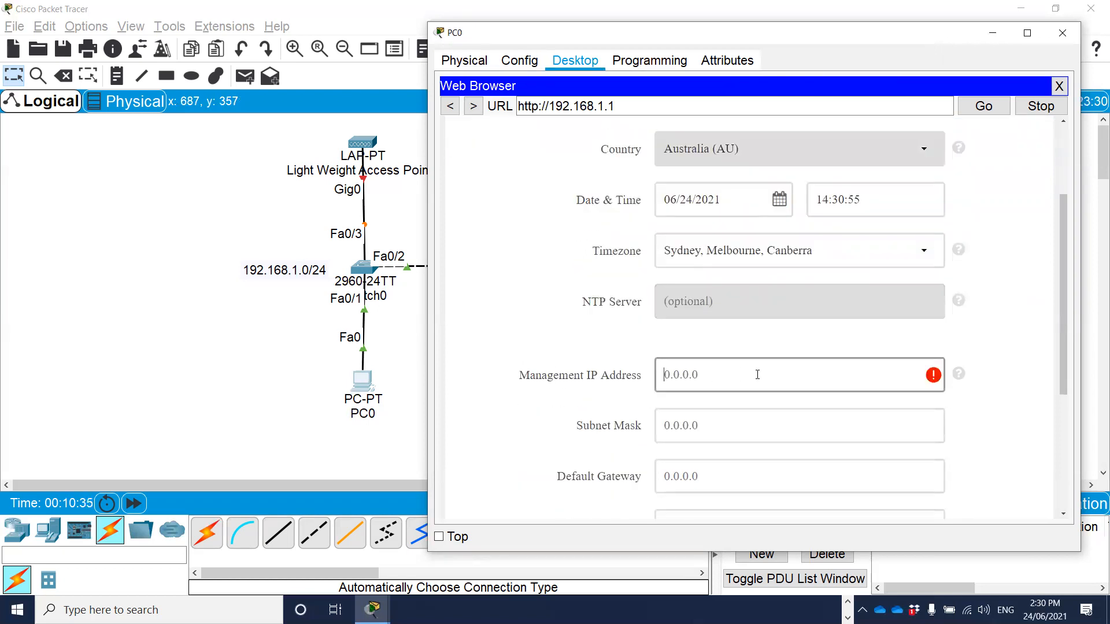
{"action": "scroll", "coordinate": [755, 364], "scroll_direction": "up", "scroll_amount": 2}
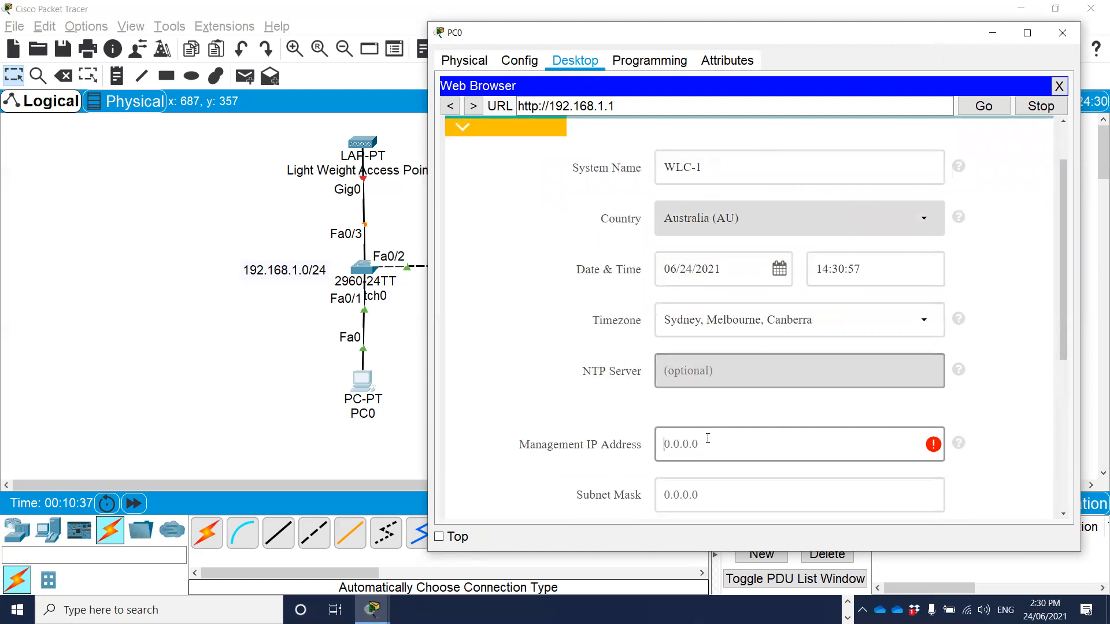
{"action": "type", "text": "192.168.1.1"}
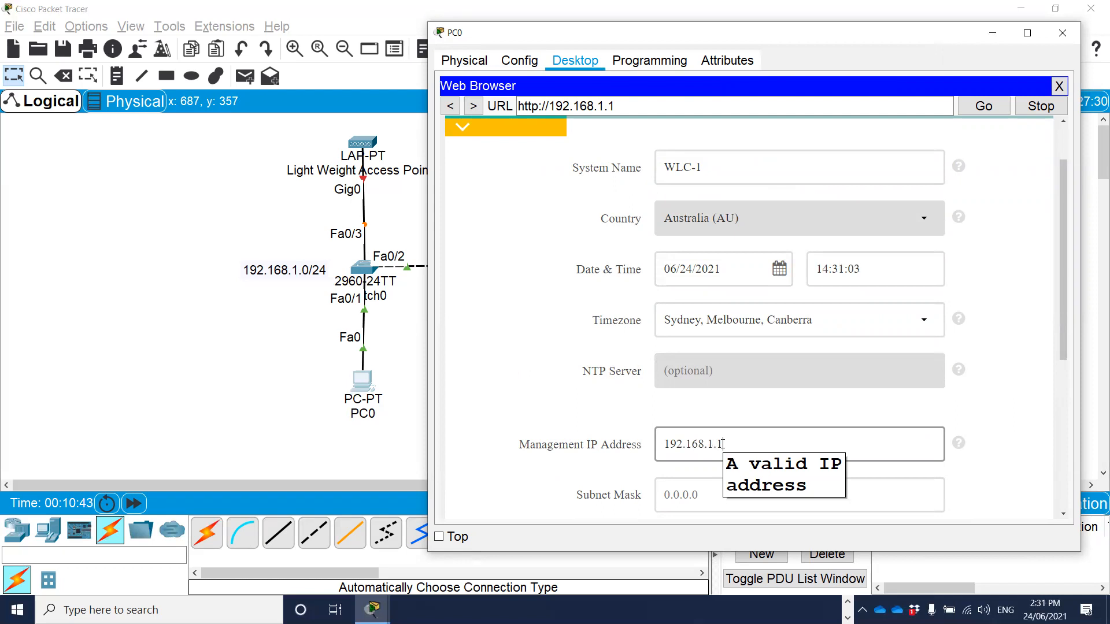
Set the management subnet mask to 255.255.255.0 in the controller setup form.
{"action": "scroll", "coordinate": [773, 429], "scroll_direction": "down", "scroll_amount": 1}
{"action": "left_click", "coordinate": [683, 461]}
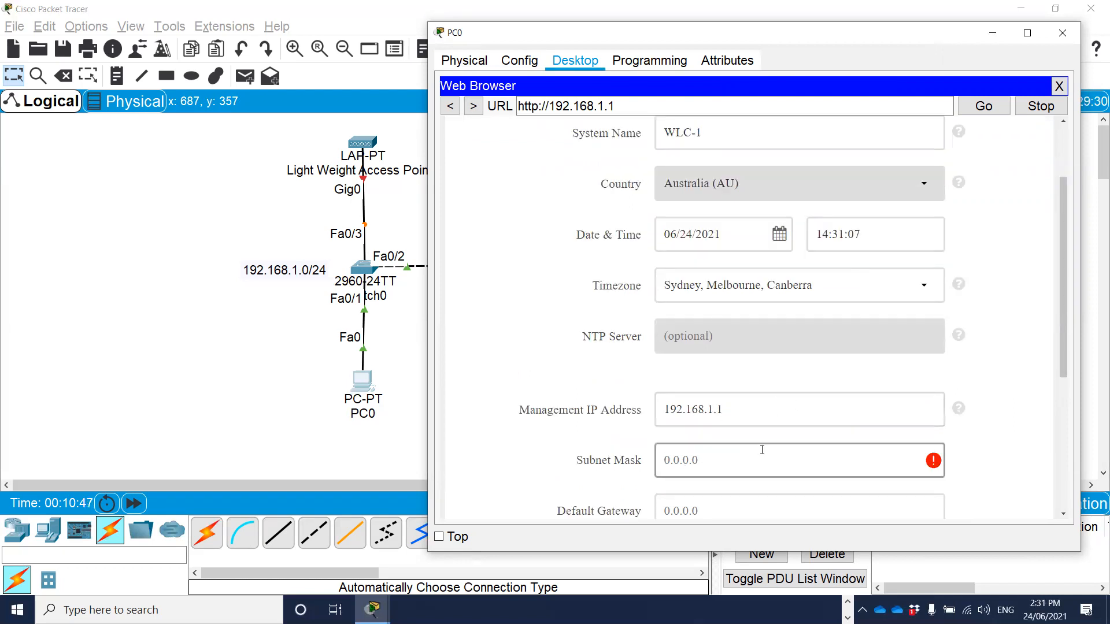
{"action": "type", "text": "255.255."}
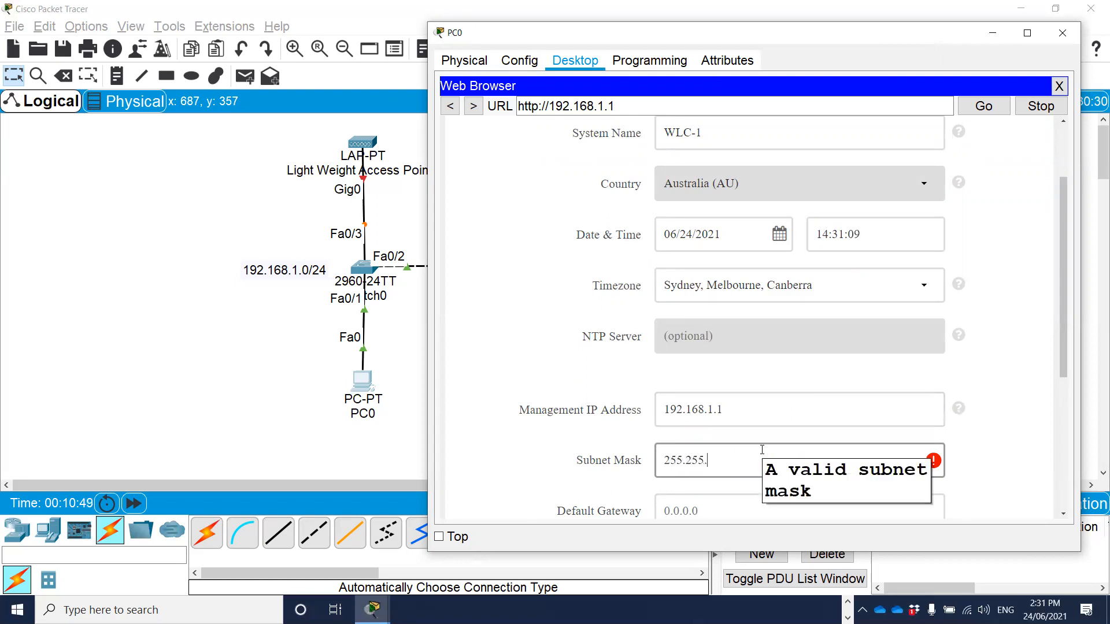
{"action": "type", "text": "255.0"}
{"action": "scroll", "coordinate": [817, 389], "scroll_direction": "down", "scroll_amount": 1}
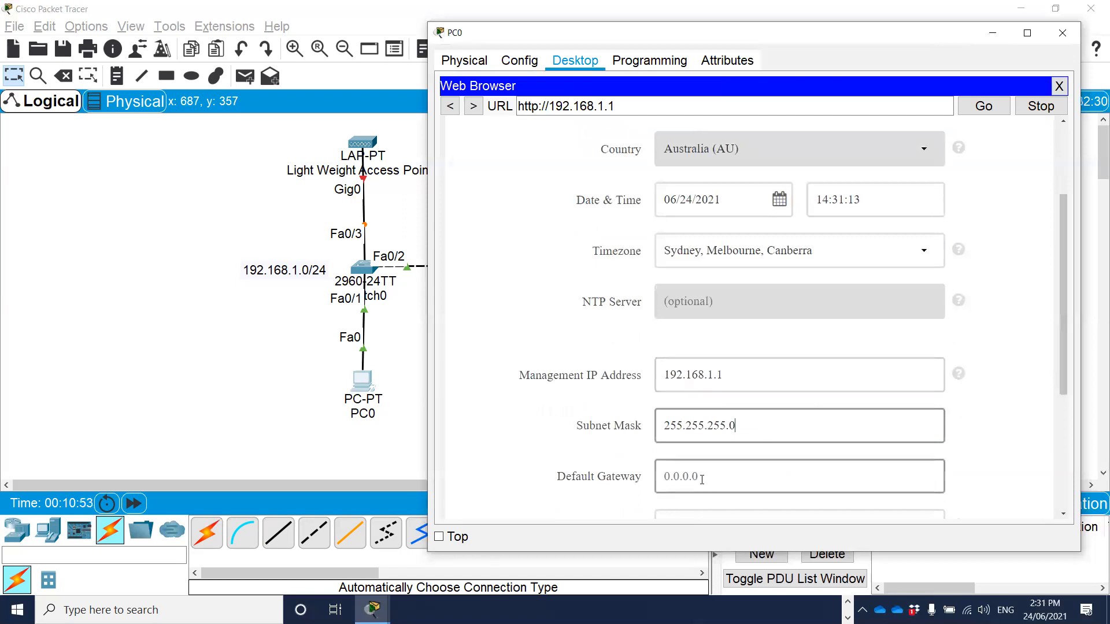
{"action": "scroll", "coordinate": [786, 458], "scroll_direction": "down", "scroll_amount": 1}
{"action": "scroll", "coordinate": [769, 422], "scroll_direction": "up", "scroll_amount": 3}
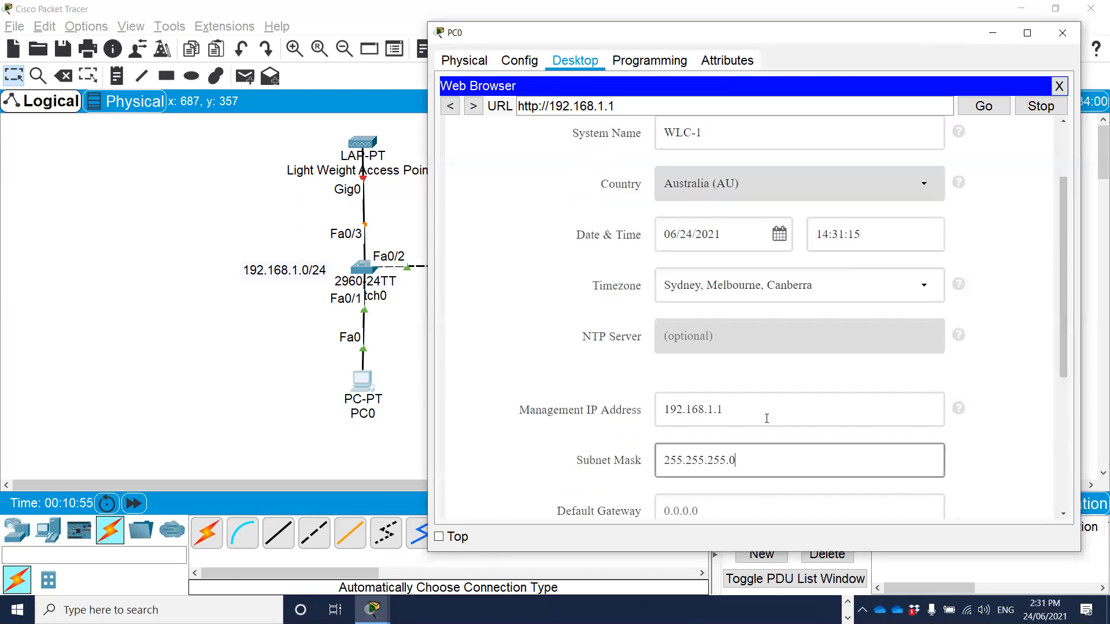
Set the controller's default gateway to 192.168.1.100.
{"action": "scroll", "coordinate": [766, 417], "scroll_direction": "down", "scroll_amount": 3}
{"action": "left_click", "coordinate": [677, 442]}
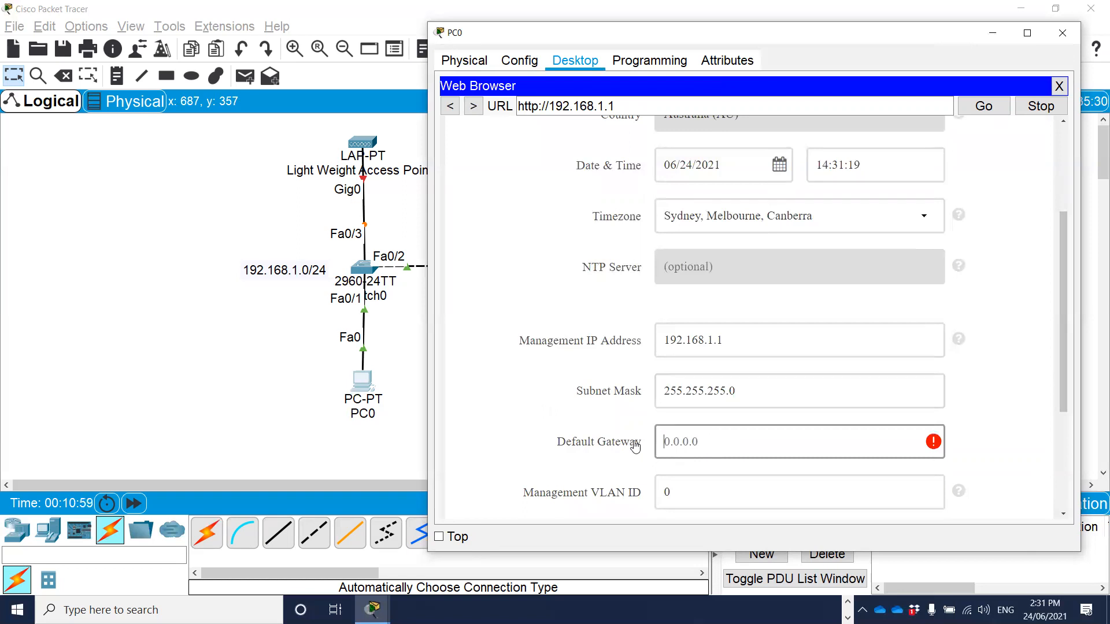
{"action": "type", "text": "192.168"}
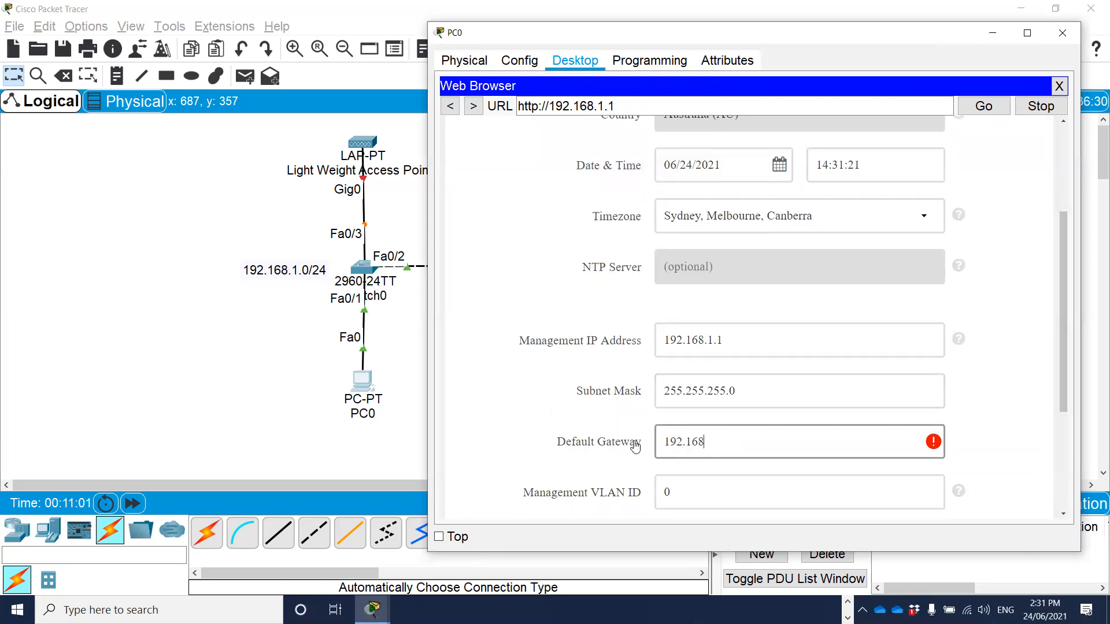
{"action": "type", "text": ".1.100"}
{"action": "scroll", "coordinate": [643, 434], "scroll_direction": "down", "scroll_amount": 1}
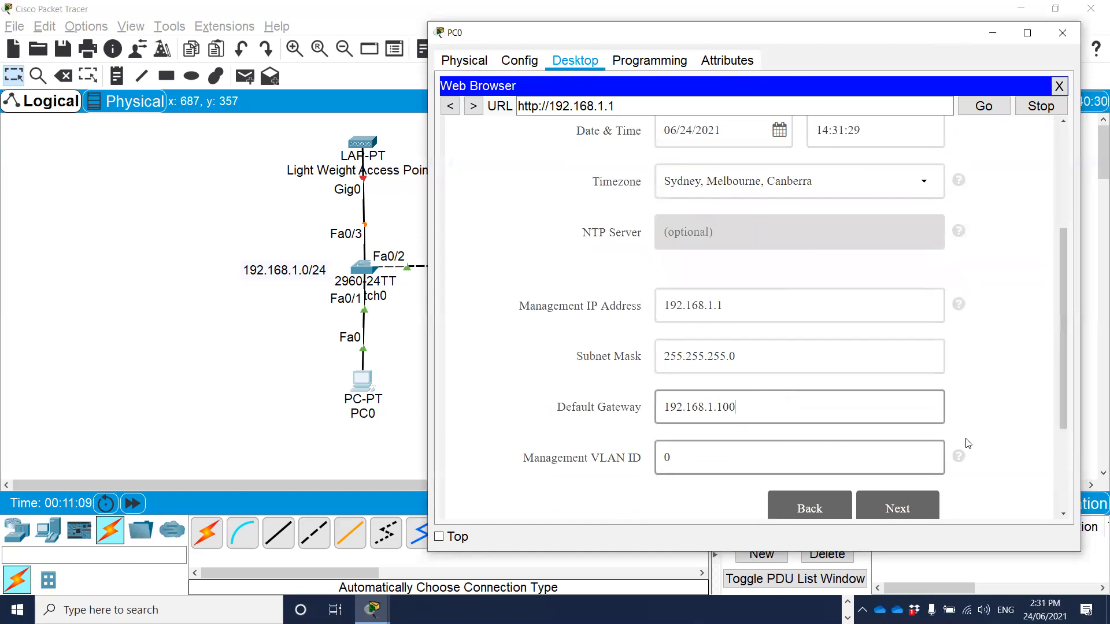
Read the Management VLAN ID help, keep the ID at 0 and continue to the wireless network settings.
{"action": "mouse_move", "coordinate": [959, 457]}
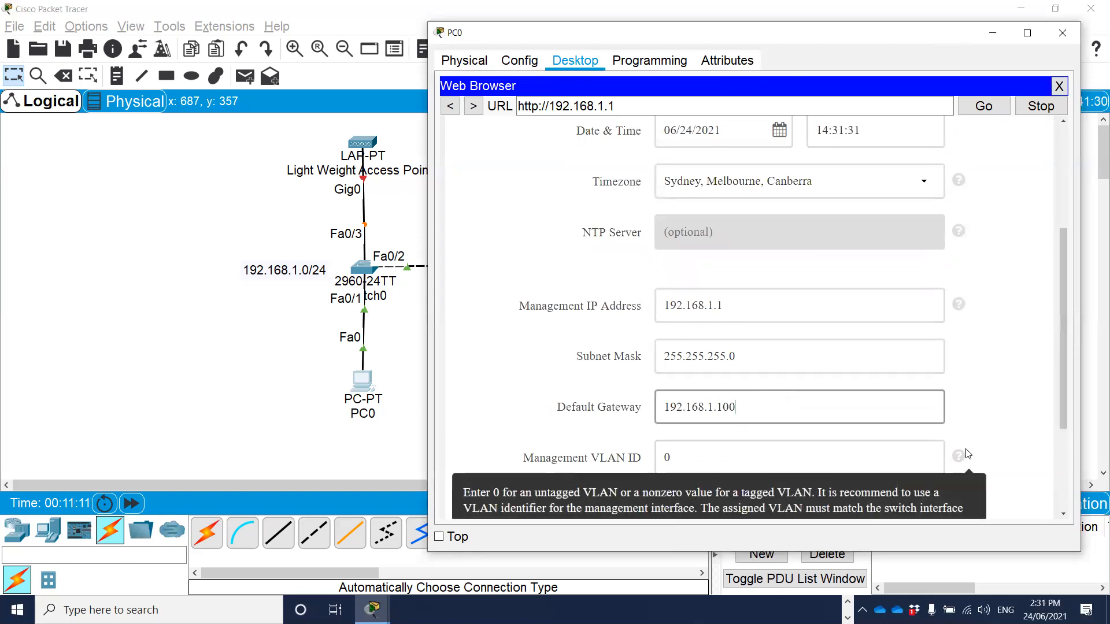
{"action": "scroll", "coordinate": [1005, 430], "scroll_direction": "up", "scroll_amount": 1}
{"action": "scroll", "coordinate": [1006, 430], "scroll_direction": "down", "scroll_amount": 1}
{"action": "scroll", "coordinate": [1005, 429], "scroll_direction": "up", "scroll_amount": 1}
{"action": "scroll", "coordinate": [1004, 430], "scroll_direction": "down", "scroll_amount": 1}
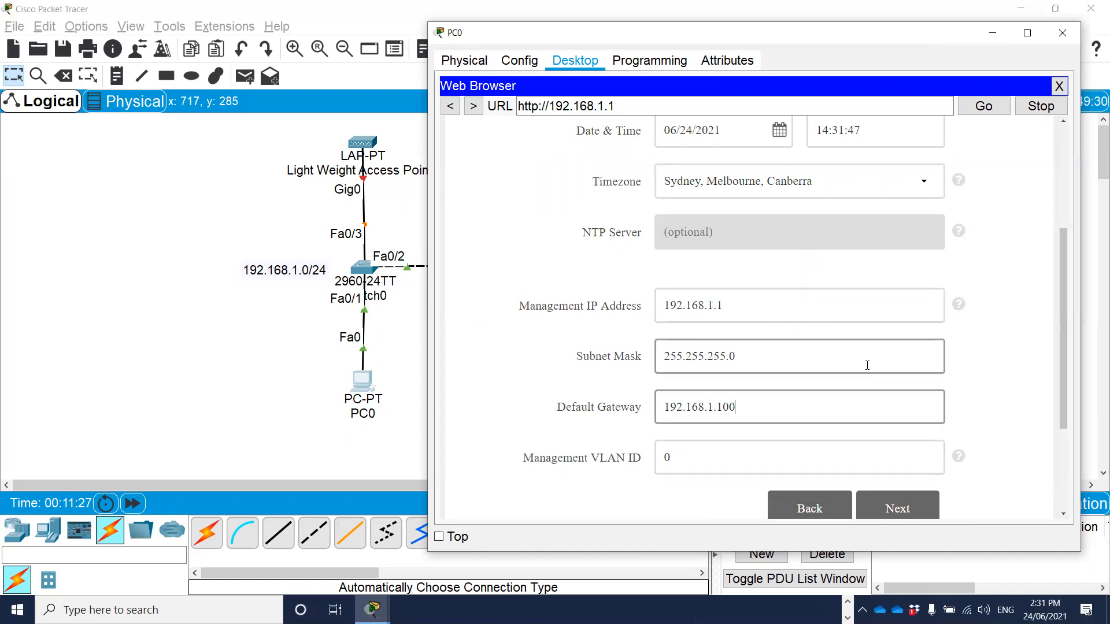
{"action": "scroll", "coordinate": [866, 368], "scroll_direction": "down", "scroll_amount": 1}
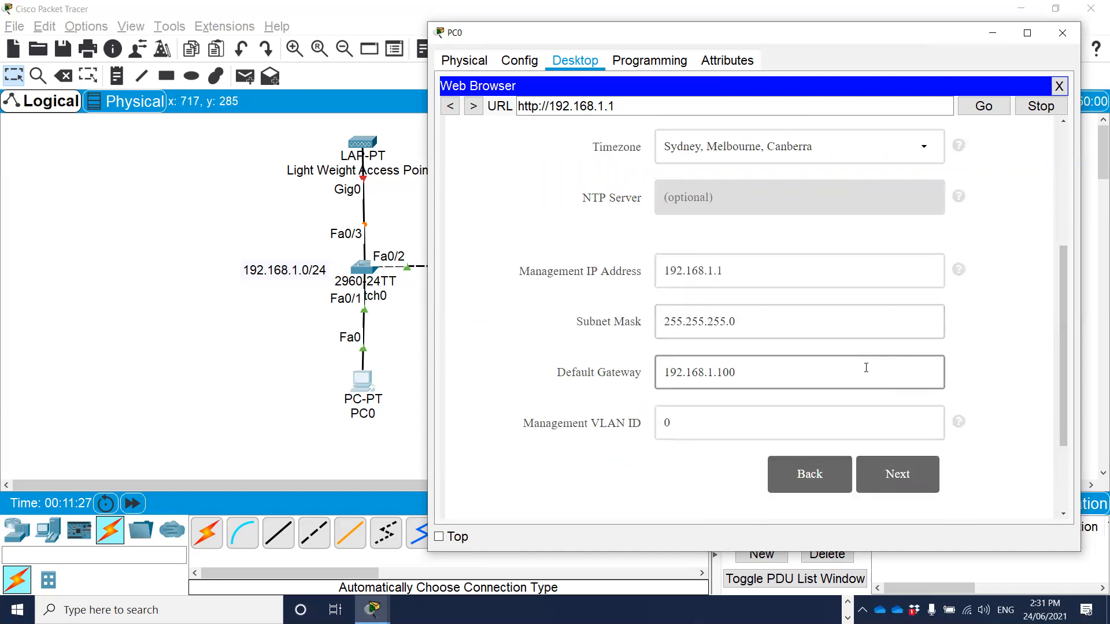
{"action": "left_click", "coordinate": [897, 478]}
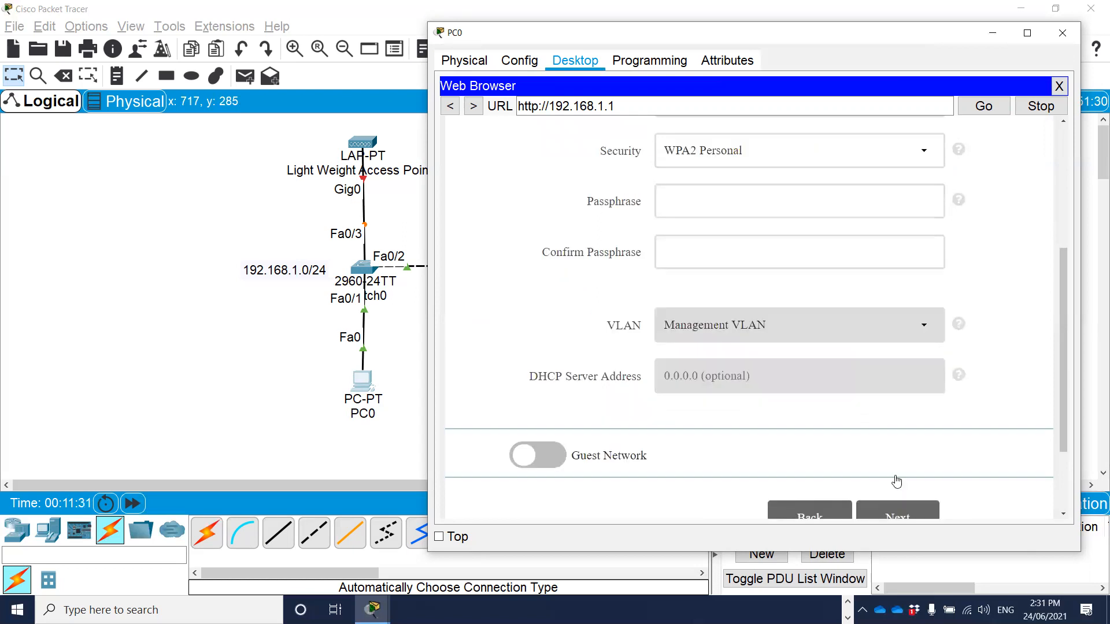
Name the employee wireless network Employee-Network.
{"action": "left_click_drag", "start_coordinate": [1062, 334], "coordinate": [1060, 205]}
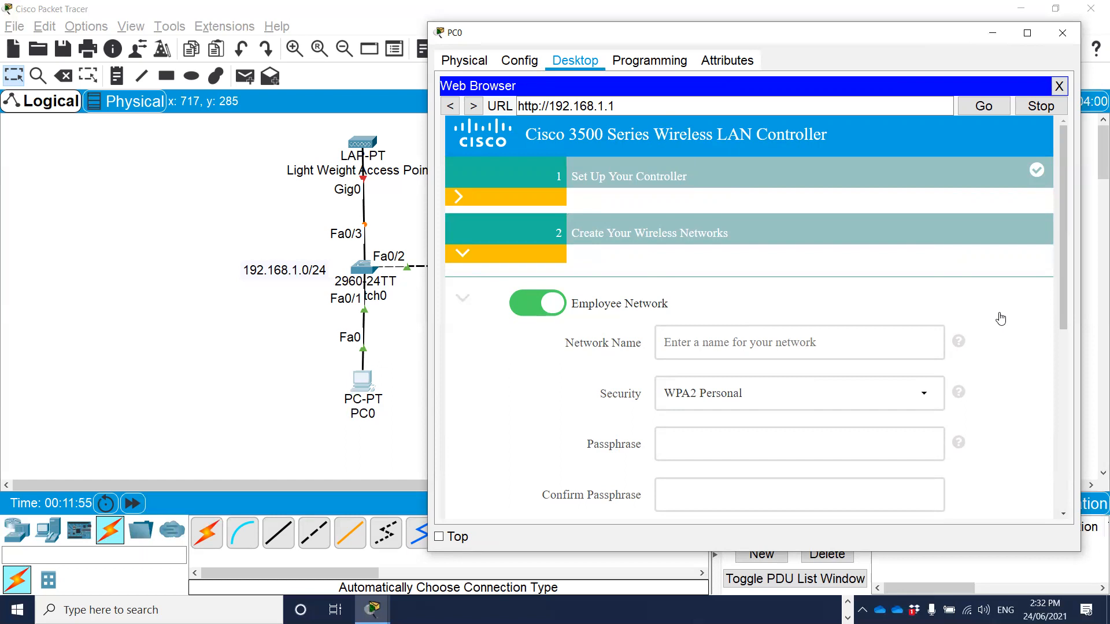
{"action": "scroll", "coordinate": [677, 267], "scroll_direction": "down", "scroll_amount": 1}
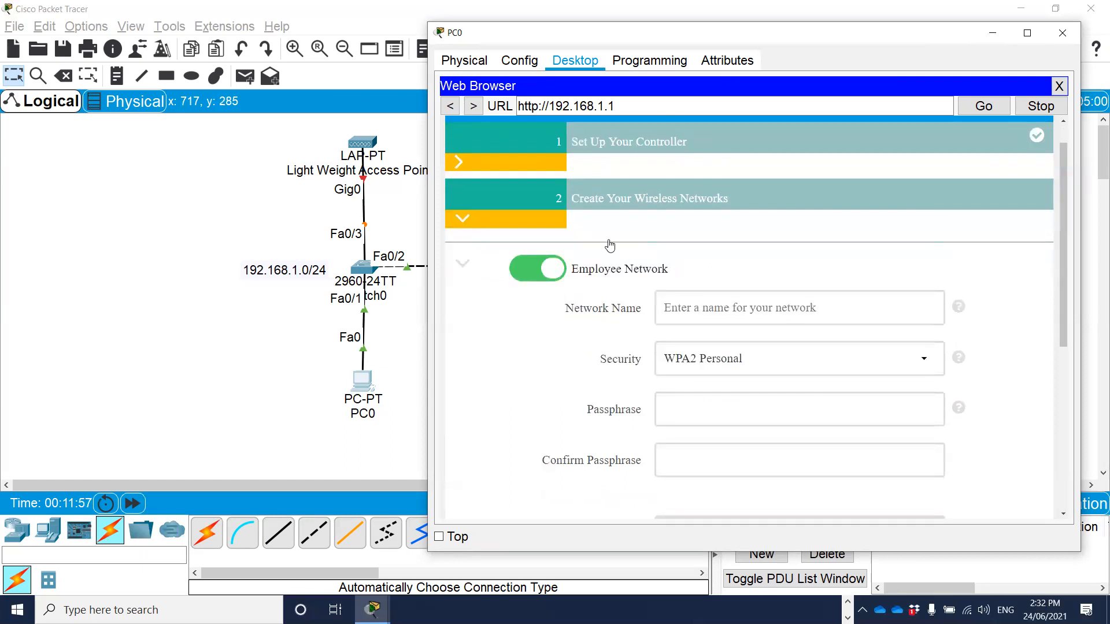
{"action": "scroll", "coordinate": [625, 261], "scroll_direction": "down", "scroll_amount": 1}
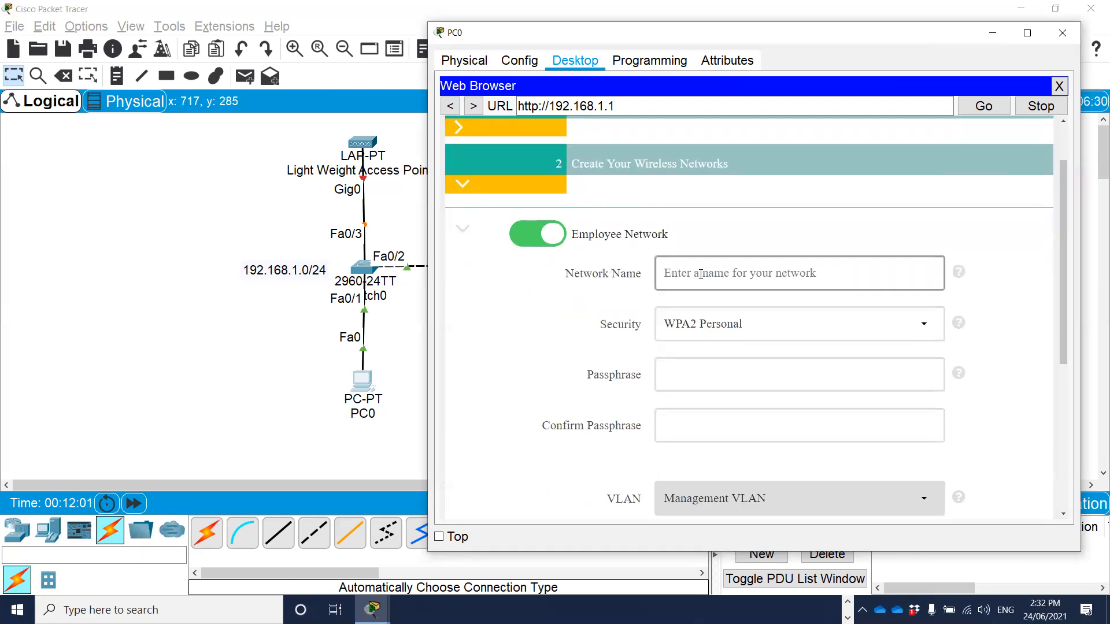
{"action": "left_click", "coordinate": [718, 271]}
{"action": "type", "text": "Em"}
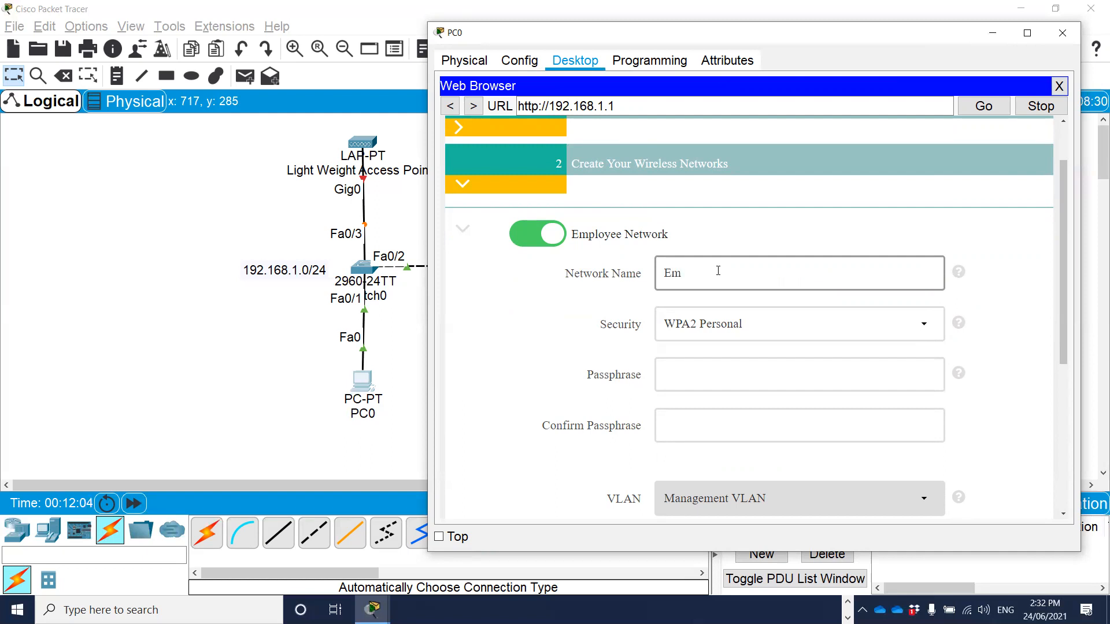
{"action": "type", "text": "ployee- Network"}
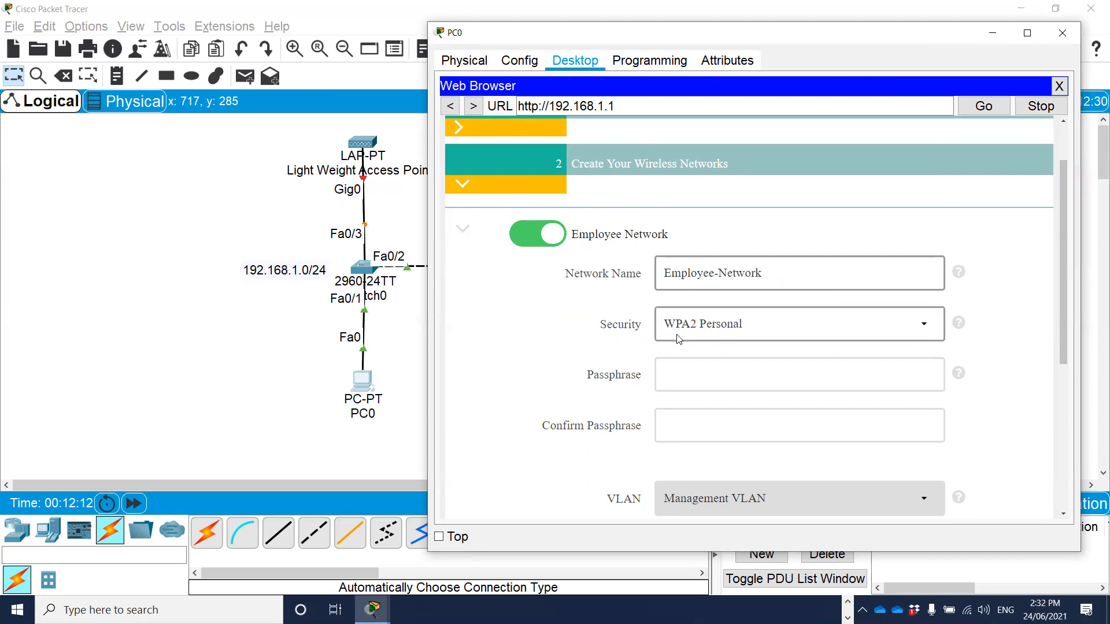
Keep WPA2 Personal security for the employee network, then enter and confirm its passphrase.
{"action": "left_click", "coordinate": [748, 333]}
{"action": "left_click", "coordinate": [730, 346]}
{"action": "left_click", "coordinate": [683, 368]}
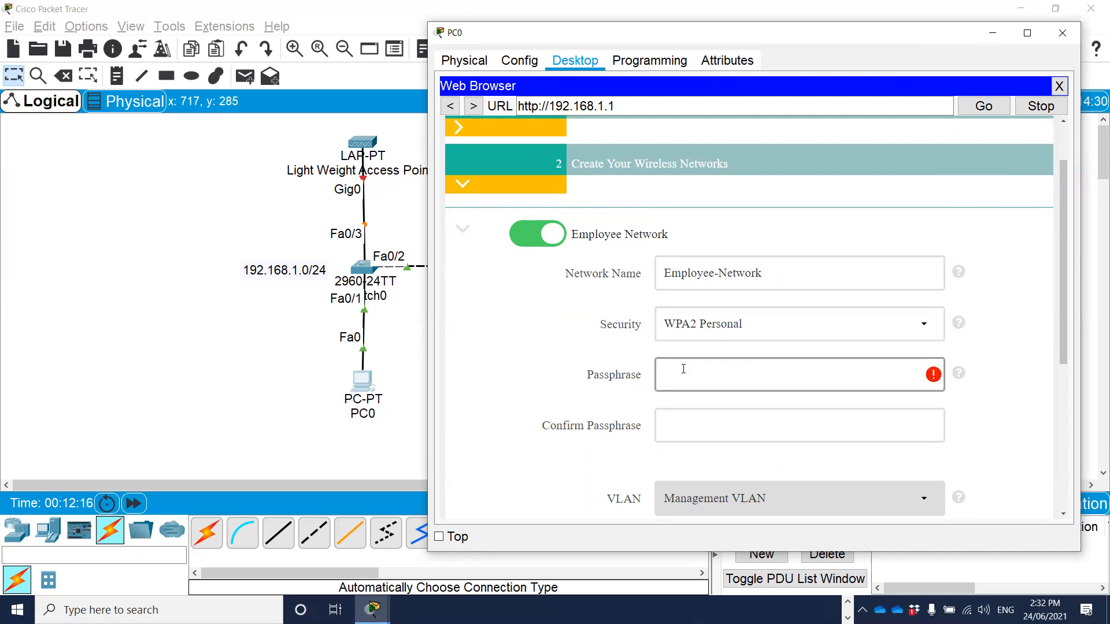
{"action": "type", "text": "•••••••"}
{"action": "key", "text": "Tab"}
{"action": "type", "text": "••••••••"}
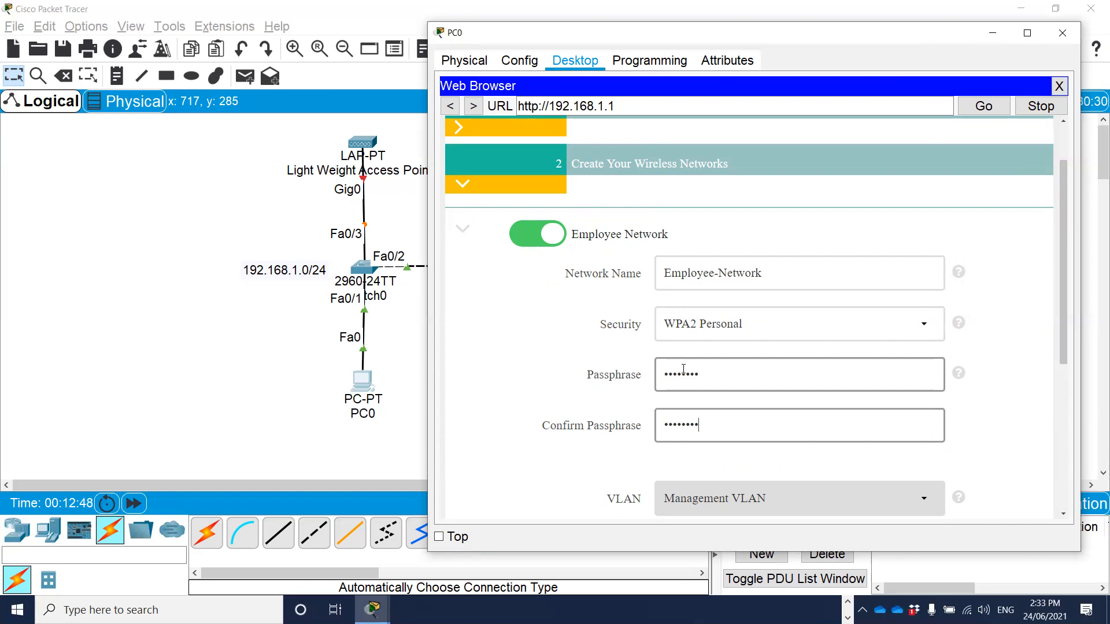
Leave the guest network and RF parameter optimization off, keep virtual IP address 192.0.2.1 and continue to the configuration summary.
{"action": "scroll", "coordinate": [1002, 352], "scroll_direction": "down", "scroll_amount": 3}
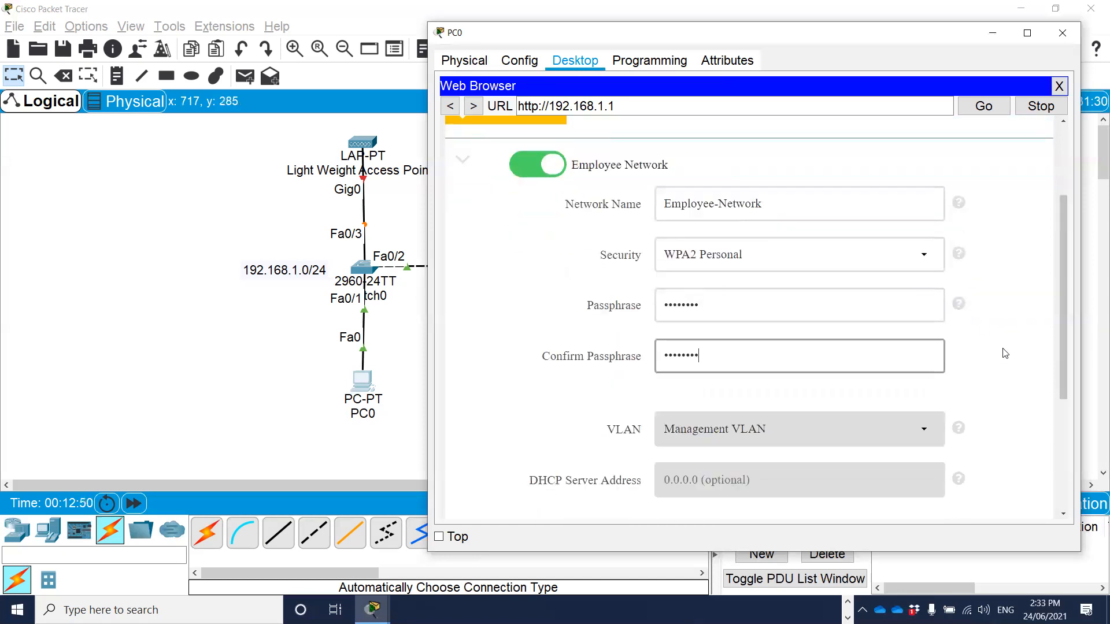
{"action": "scroll", "coordinate": [998, 349], "scroll_direction": "down", "scroll_amount": 4}
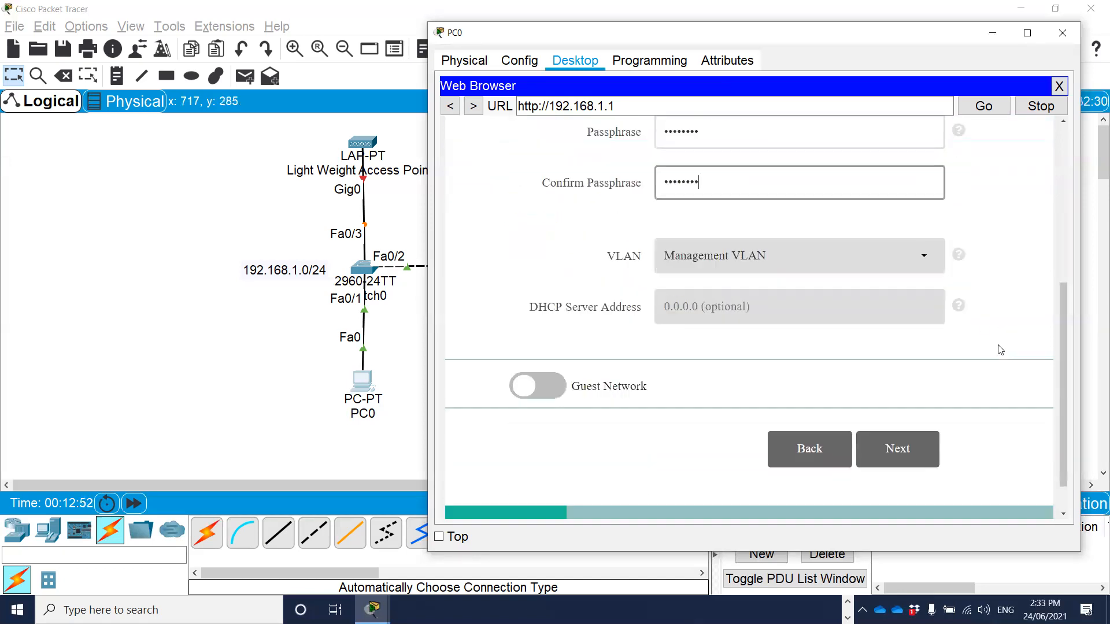
{"action": "left_click", "coordinate": [898, 456]}
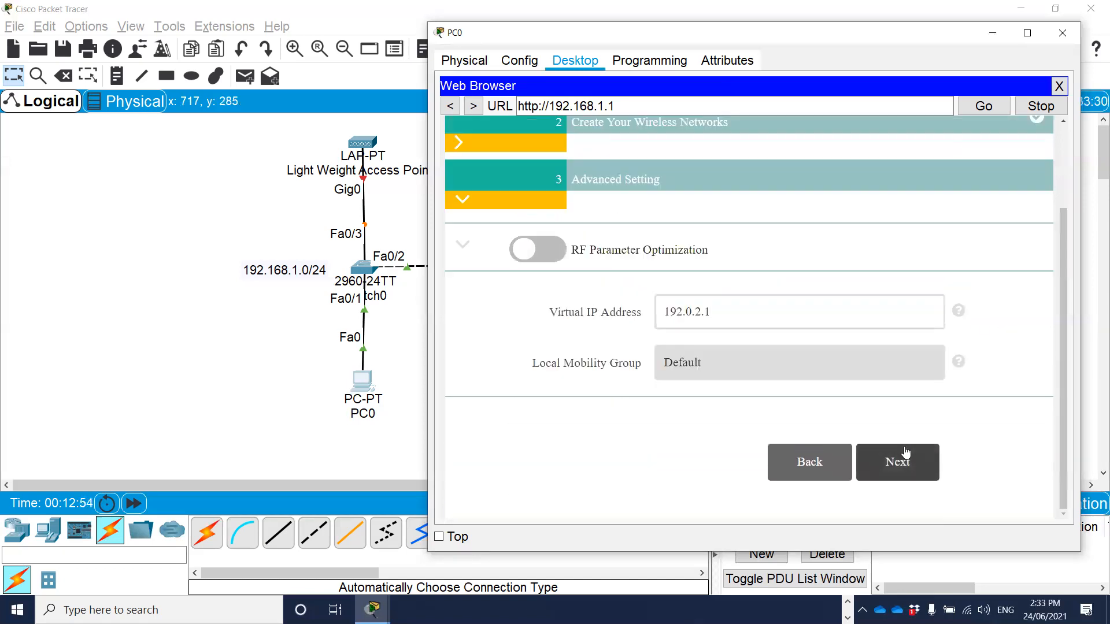
{"action": "scroll", "coordinate": [1015, 355], "scroll_direction": "up", "scroll_amount": 3}
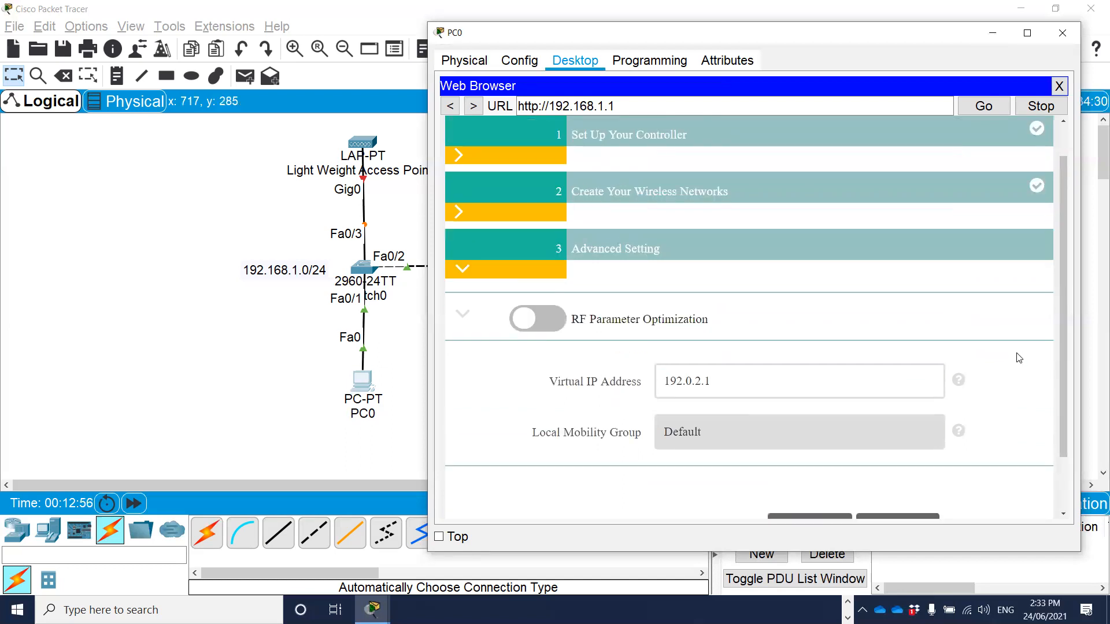
{"action": "scroll", "coordinate": [1001, 365], "scroll_direction": "down", "scroll_amount": 3}
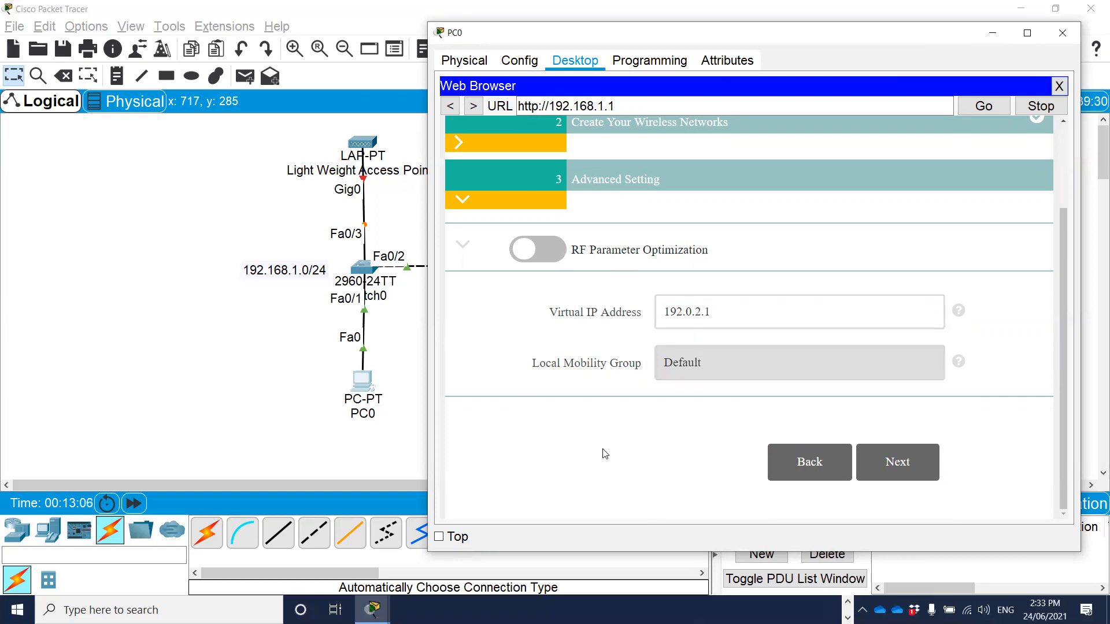
{"action": "left_click", "coordinate": [899, 473]}
Review the configuration summary, apply the settings with the controller reboot and close the PC0 window.
{"action": "scroll", "coordinate": [916, 325], "scroll_direction": "down", "scroll_amount": 1}
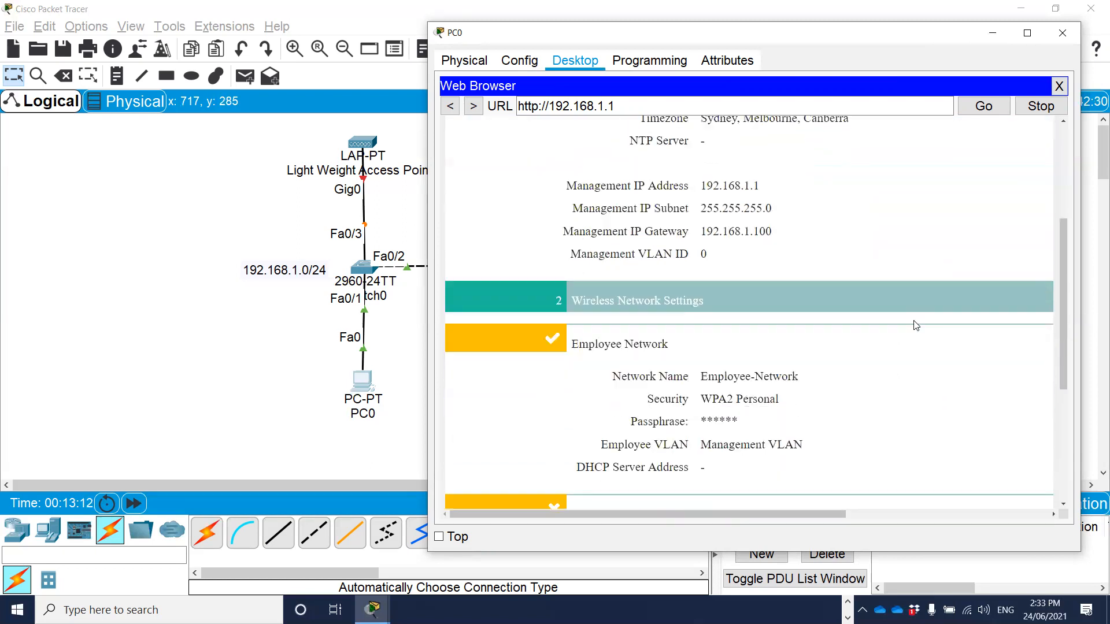
{"action": "scroll", "coordinate": [916, 325], "scroll_direction": "down", "scroll_amount": 5}
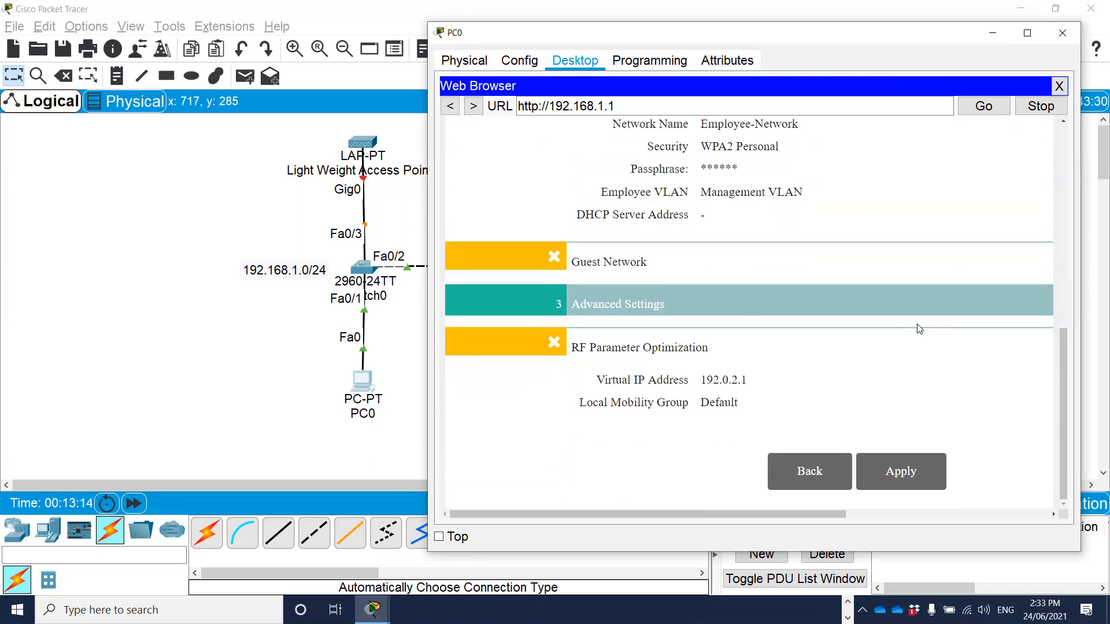
{"action": "scroll", "coordinate": [919, 328], "scroll_direction": "up", "scroll_amount": 8}
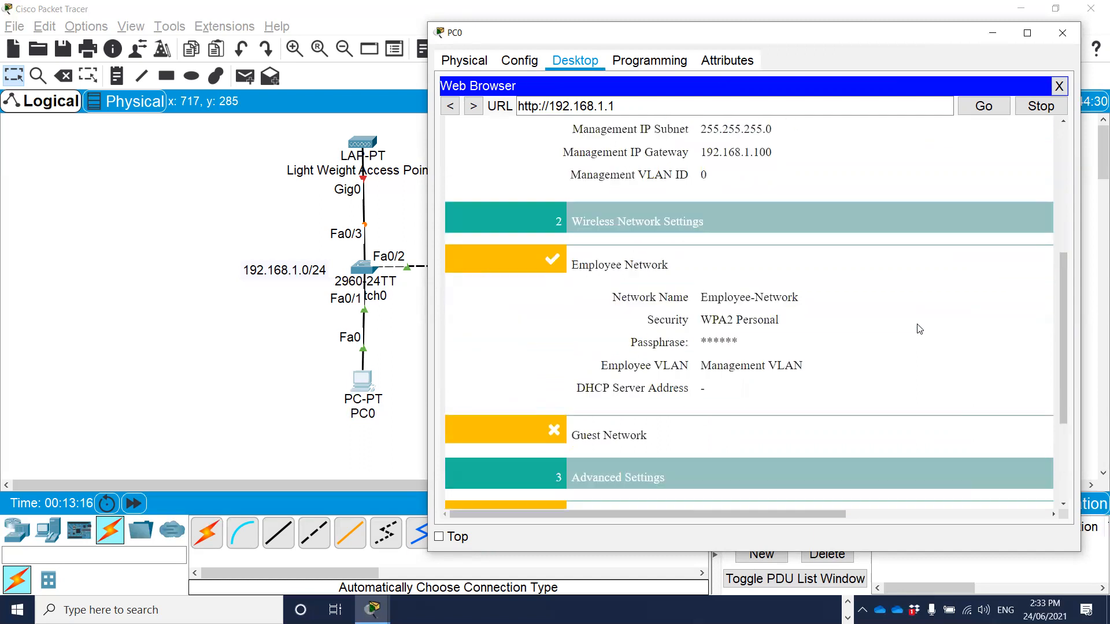
{"action": "scroll", "coordinate": [918, 331], "scroll_direction": "down", "scroll_amount": 6}
{"action": "scroll", "coordinate": [916, 346], "scroll_direction": "down", "scroll_amount": 2}
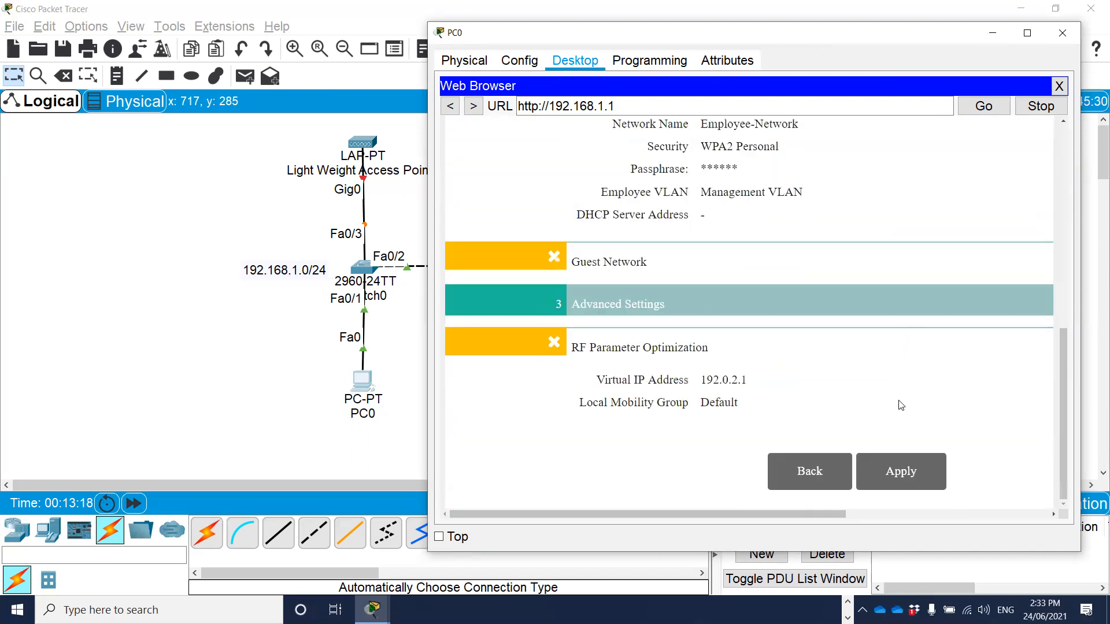
{"action": "left_click", "coordinate": [901, 473]}
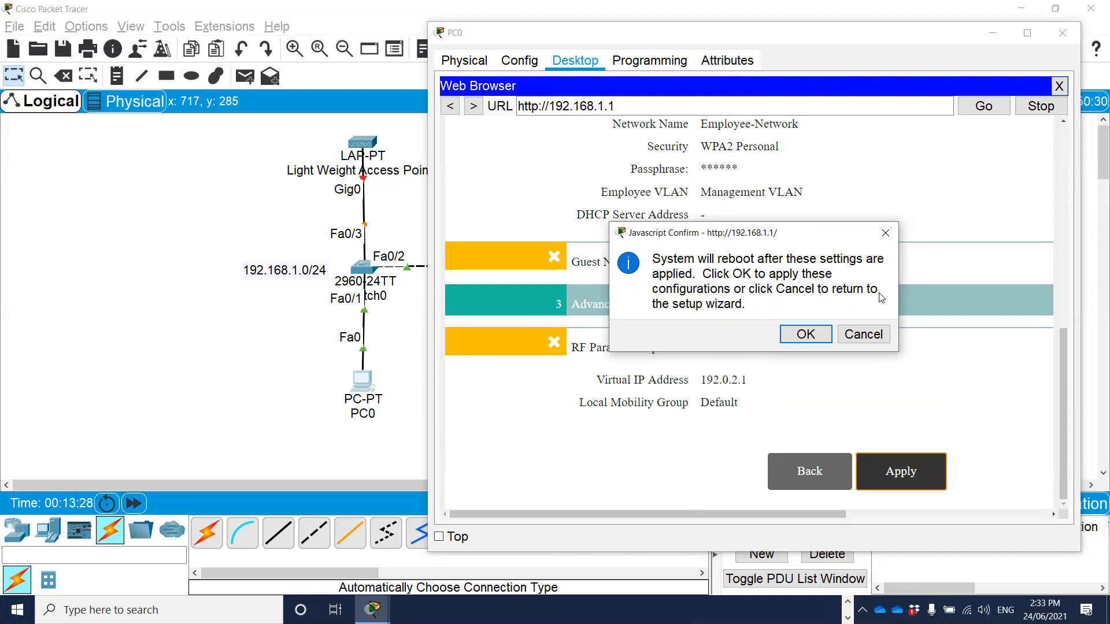
{"action": "left_click", "coordinate": [801, 332]}
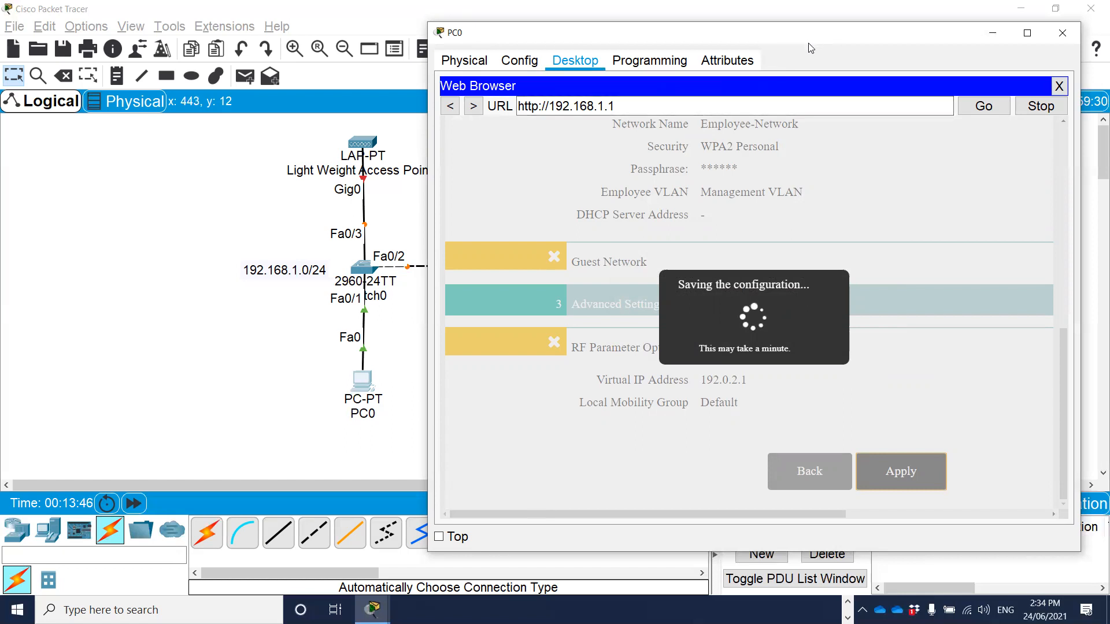
{"action": "left_click_drag", "start_coordinate": [812, 48], "coordinate": [825, 69]}
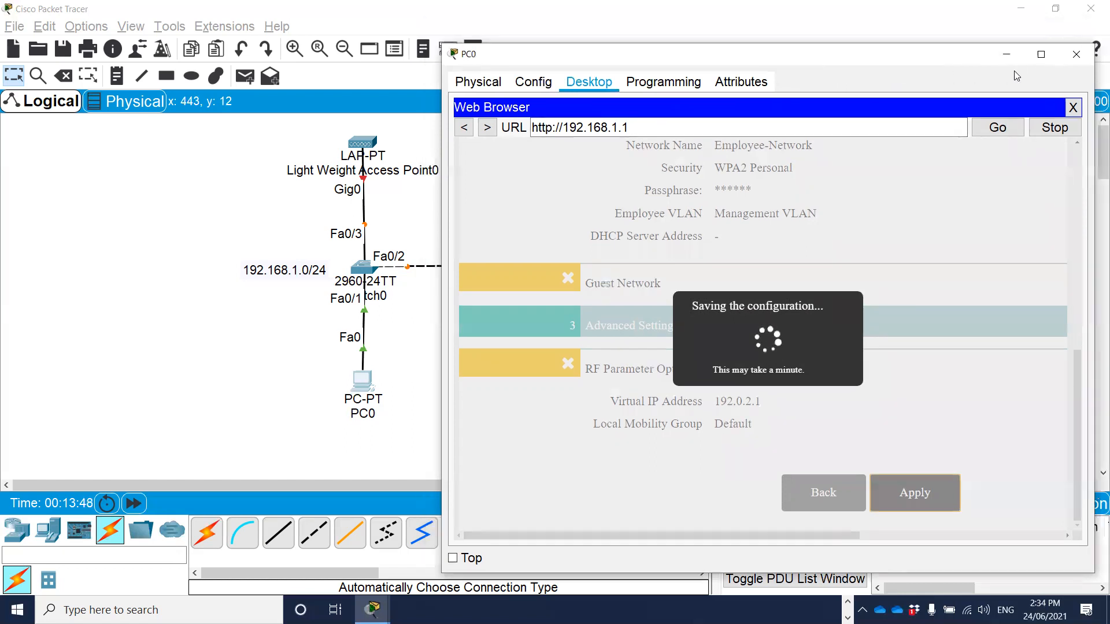
{"action": "left_click", "coordinate": [1077, 57]}
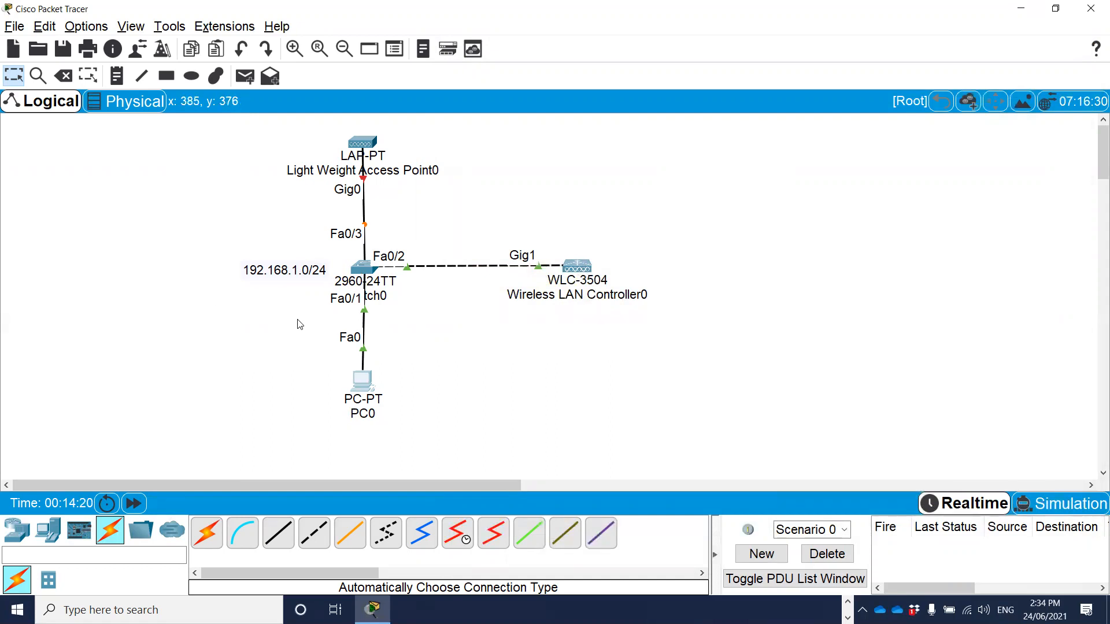
Open the command line of the 2960 switch in an enlarged window and enter privileged EXEC mode.
{"action": "left_click", "coordinate": [362, 268]}
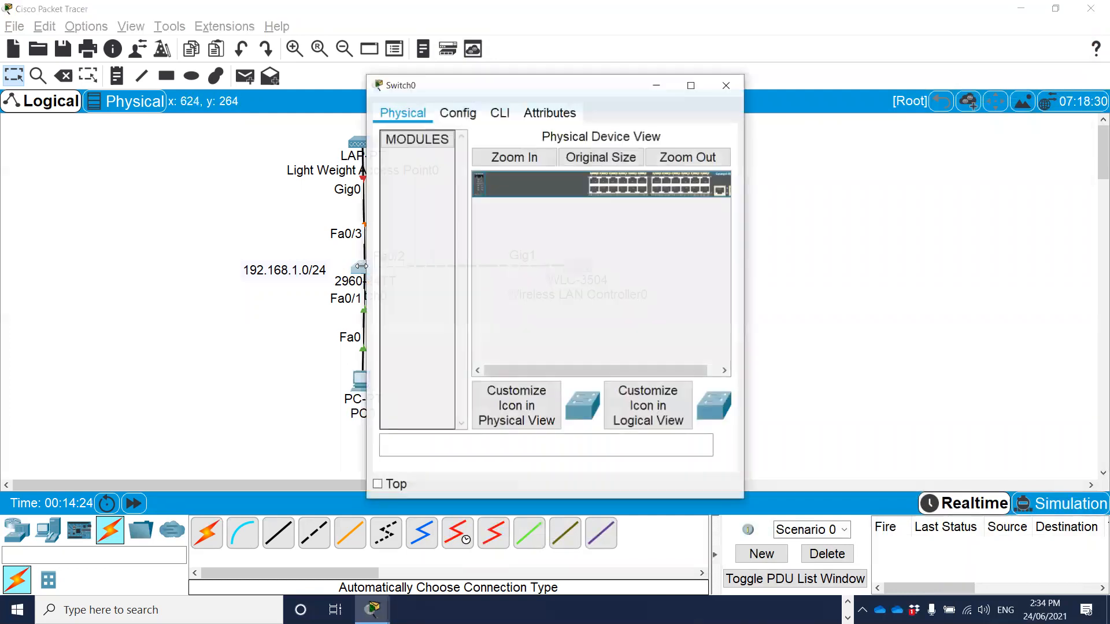
{"action": "left_click_drag", "start_coordinate": [539, 96], "coordinate": [648, 85]}
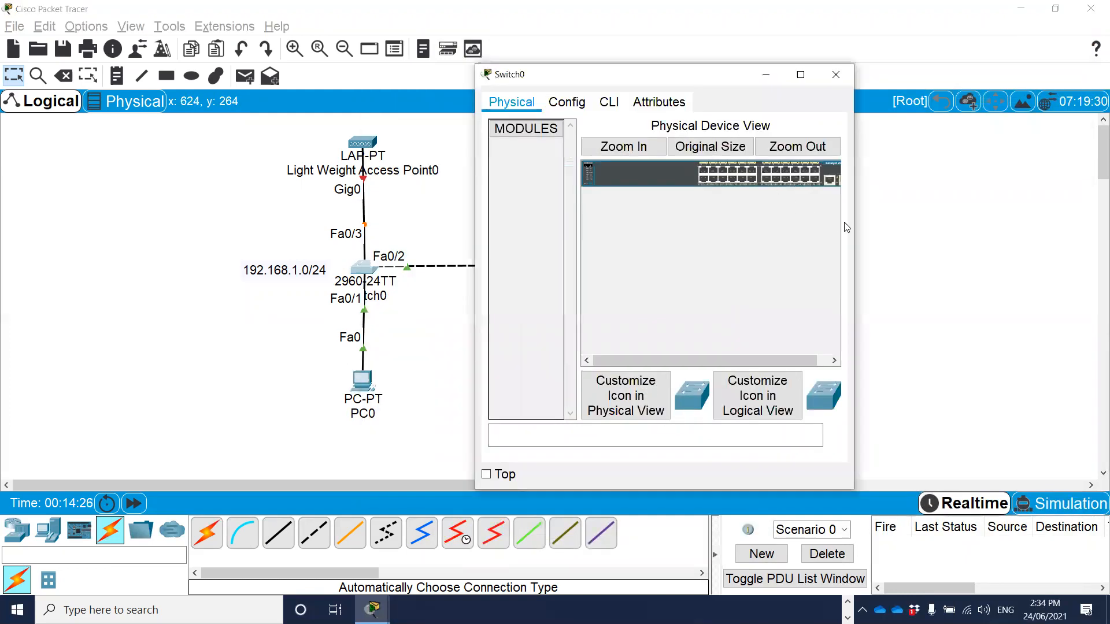
{"action": "left_click_drag", "start_coordinate": [855, 228], "coordinate": [1084, 228]}
{"action": "left_click", "coordinate": [609, 102]}
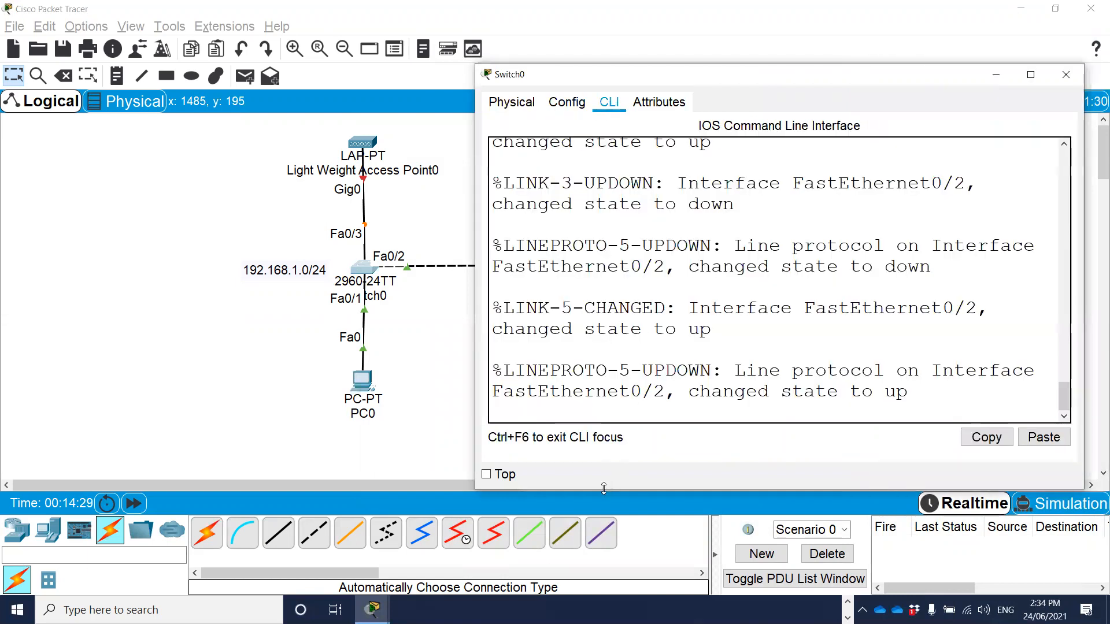
{"action": "left_click_drag", "start_coordinate": [603, 489], "coordinate": [606, 544]}
{"action": "key", "text": "Return"}
{"action": "key", "text": "Return"}
{"action": "type", "text": "en"}
{"action": "key", "text": "Return"}
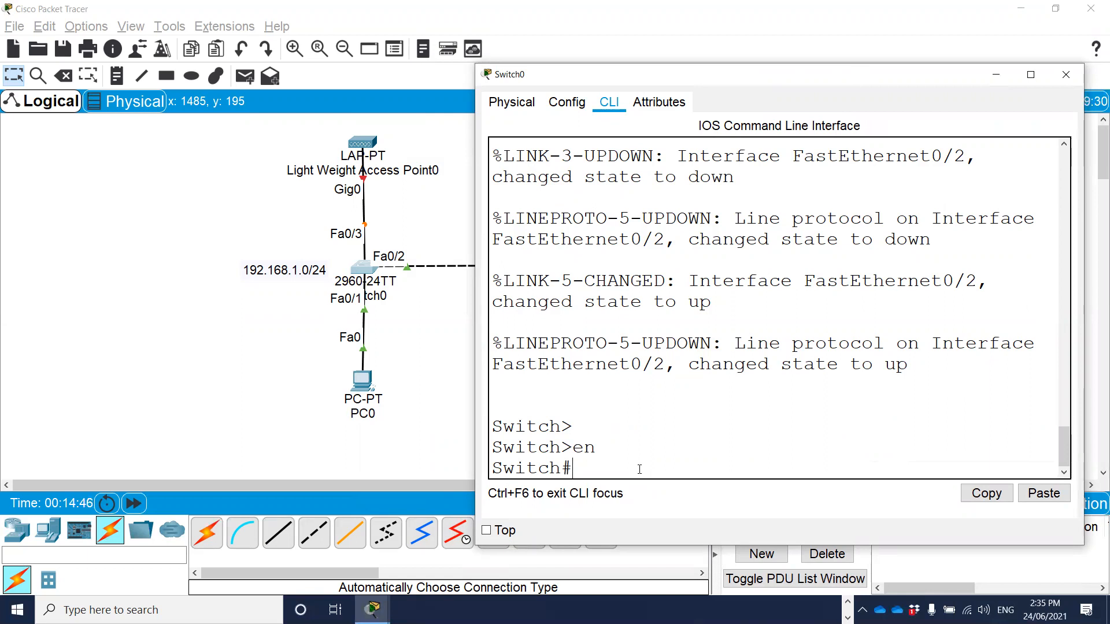
Display the switch's running configuration and examine the Vlan1 interface section.
{"action": "type", "text": "sh run"}
{"action": "key", "text": "Return"}
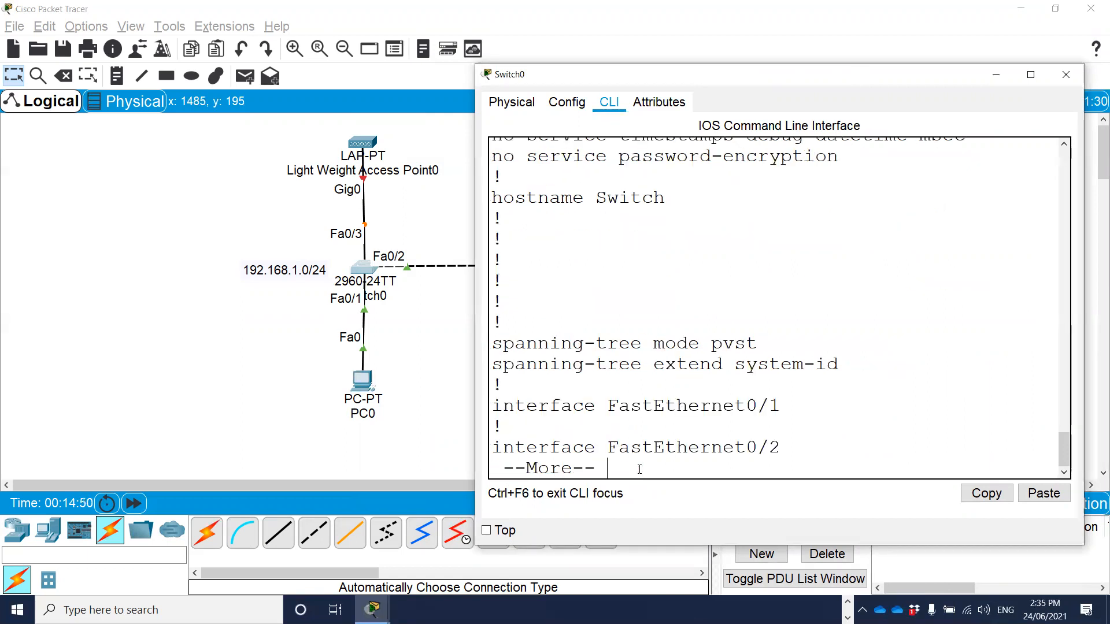
{"action": "scroll", "coordinate": [697, 270], "scroll_direction": "up", "scroll_amount": 3}
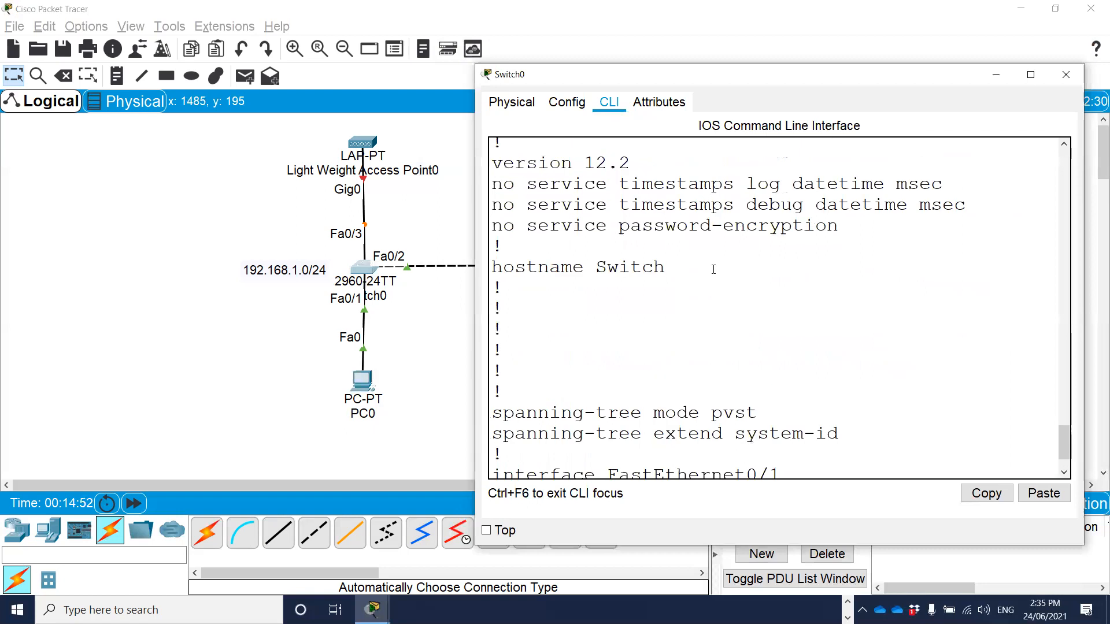
{"action": "key", "text": "space"}
{"action": "key", "text": "space"}
{"action": "key", "text": "space"}
{"action": "key", "text": "space"}
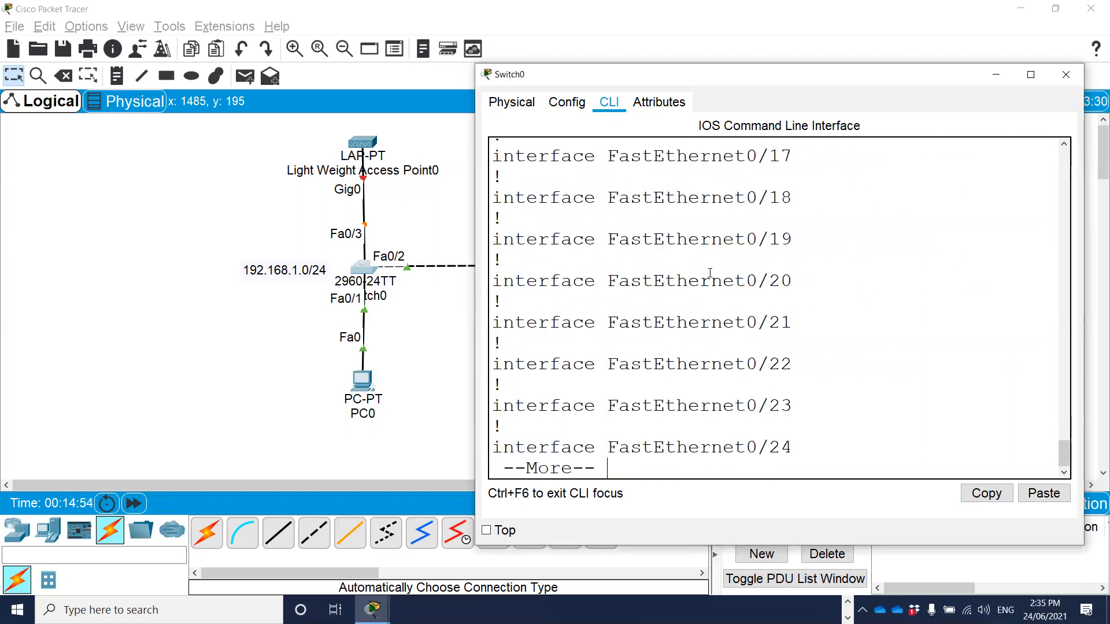
{"action": "scroll", "coordinate": [657, 340], "scroll_direction": "up", "scroll_amount": 3}
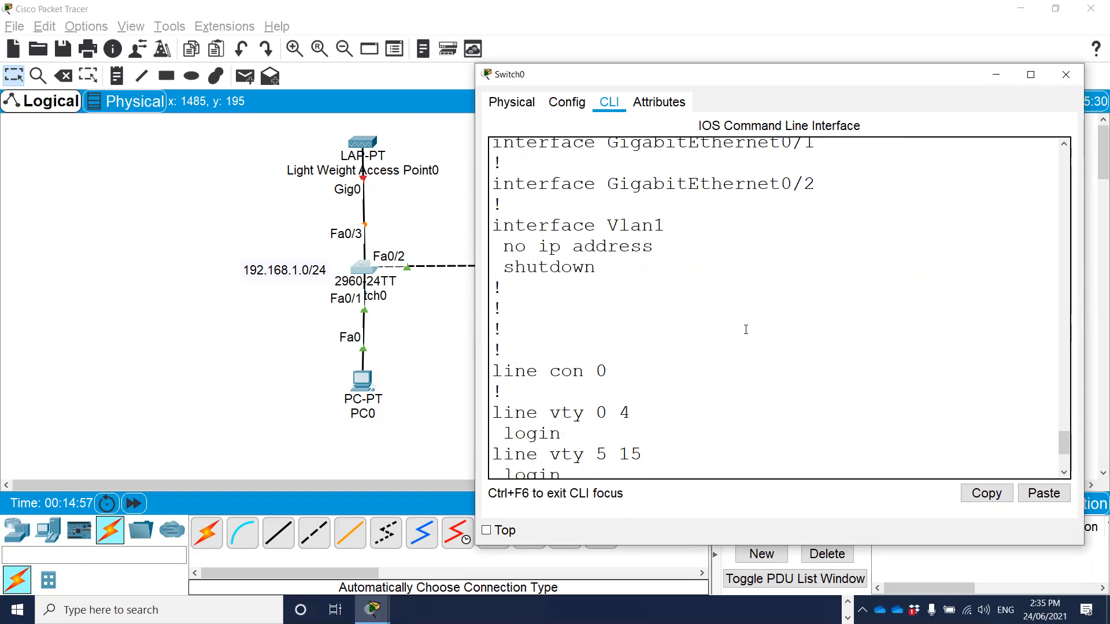
{"action": "scroll", "coordinate": [746, 329], "scroll_direction": "up", "scroll_amount": 2}
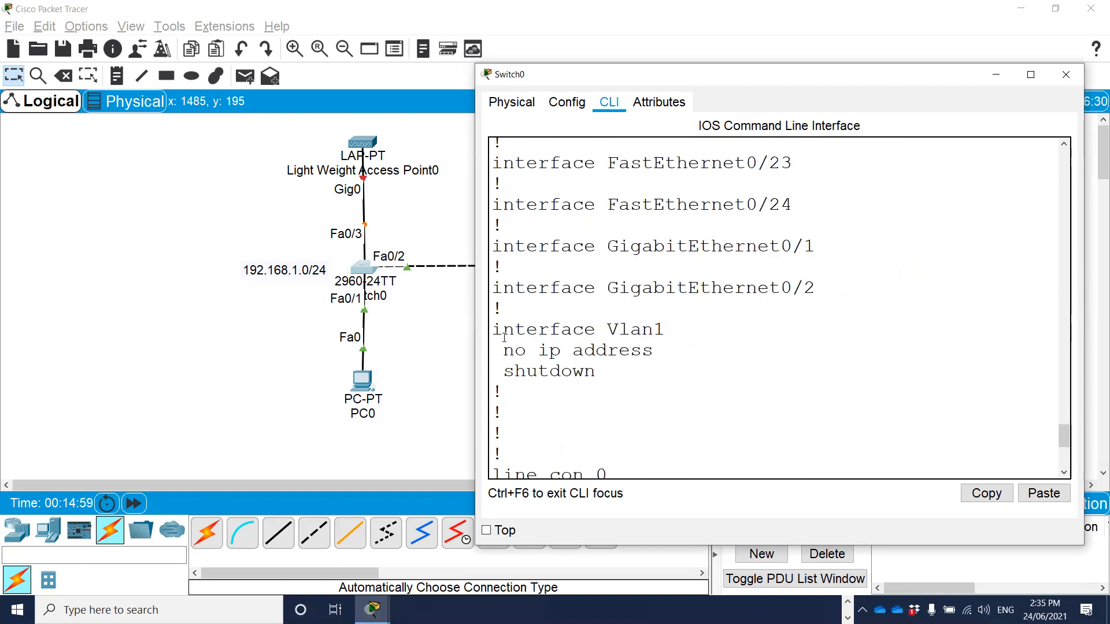
{"action": "left_click_drag", "start_coordinate": [493, 331], "coordinate": [659, 385]}
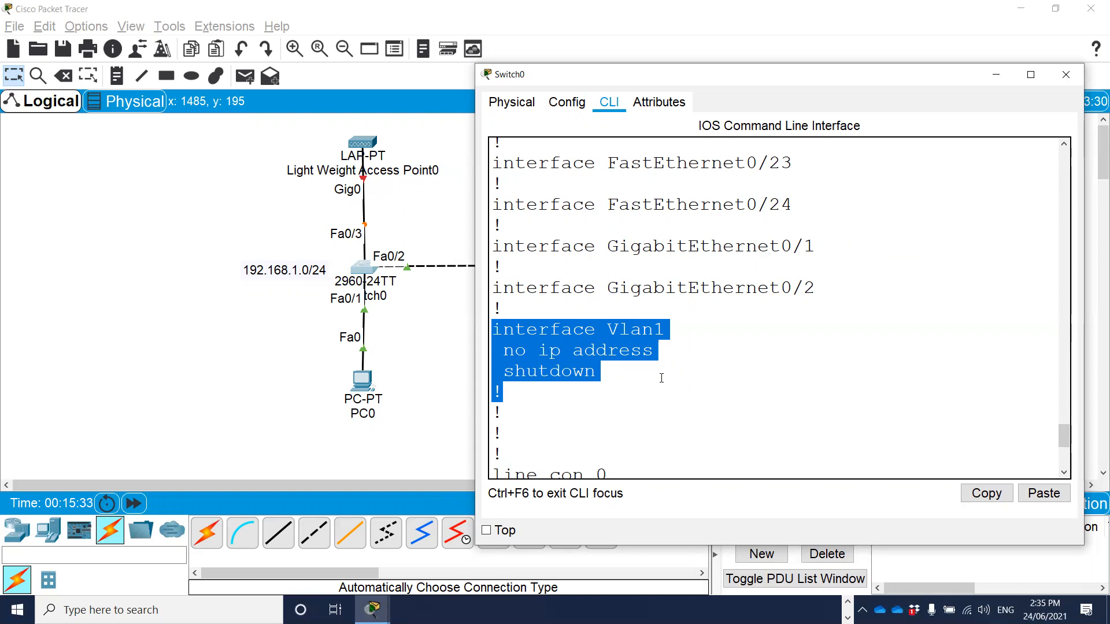
Enter global configuration mode on the switch and open the VLAN 1 interface for configuration.
{"action": "key", "text": "Return"}
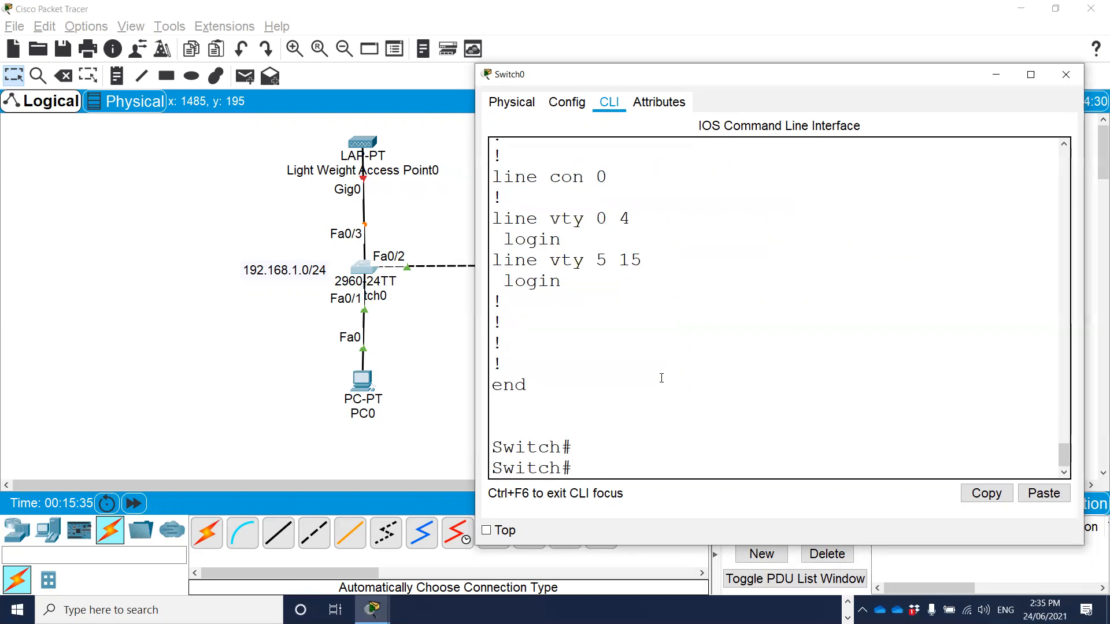
{"action": "type", "text": "conf t"}
{"action": "key", "text": "Return"}
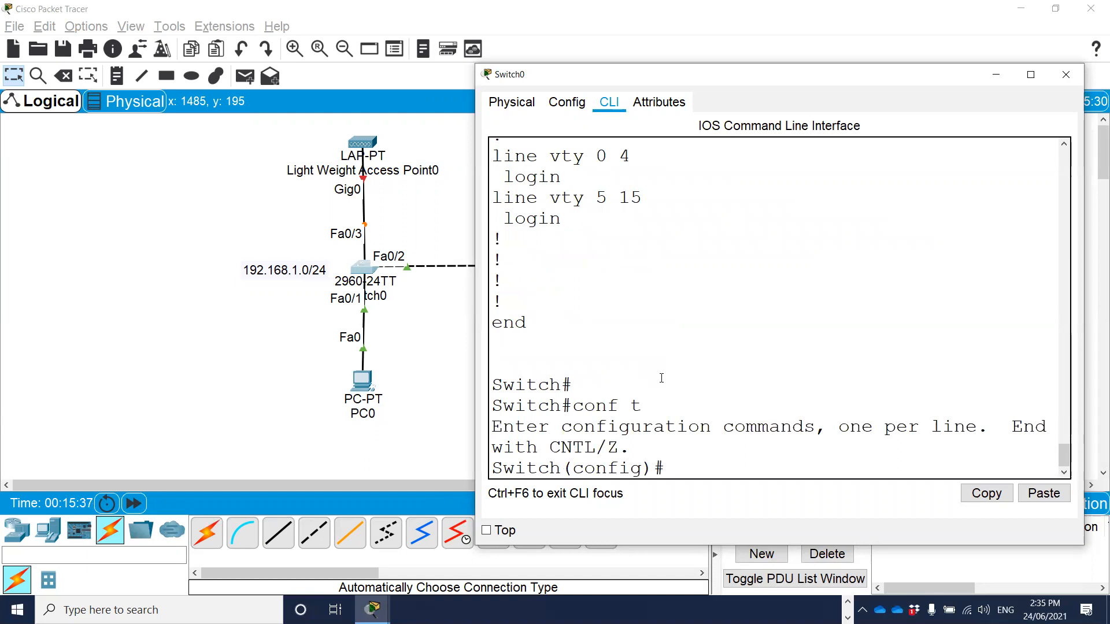
{"action": "type", "text": "int val"}
{"action": "type", "text": "n 1"}
{"action": "key", "text": "BackSpace"}
{"action": "key", "text": "BackSpace"}
{"action": "key", "text": "BackSpace"}
{"action": "key", "text": "BackSpace"}
{"action": "key", "text": "BackSpace"}
{"action": "type", "text": "lan 1"}
{"action": "key", "text": "Return"}
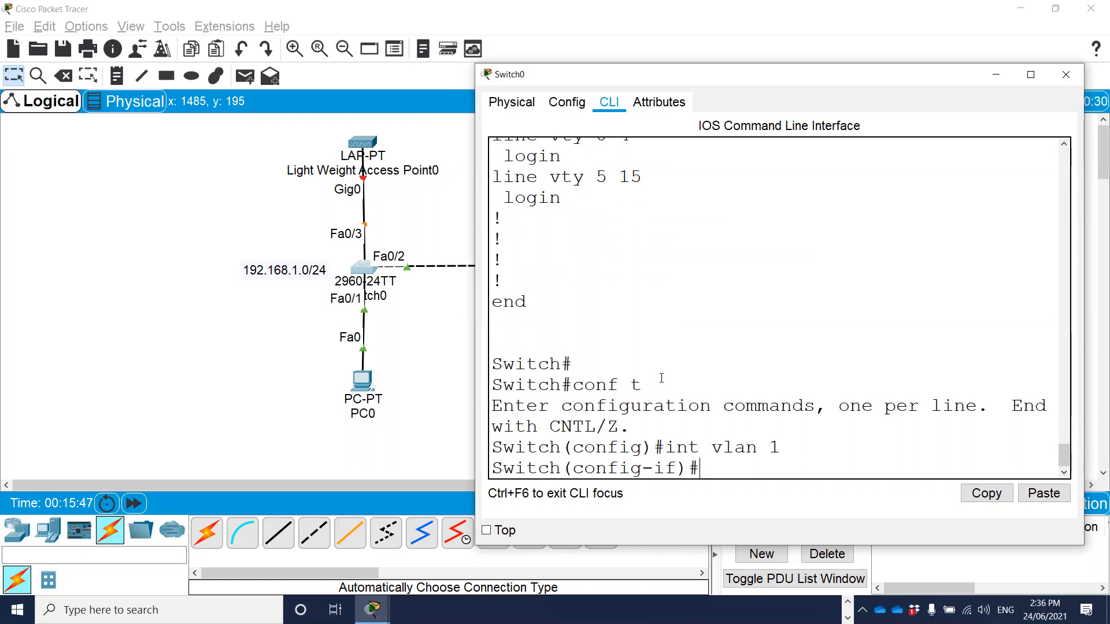
Assign IP address 192.168.1.3 with mask 255.255.255.0 to the VLAN 1 interface and enable it with no shut.
{"action": "type", "text": "ip add 192.168.1.3"}
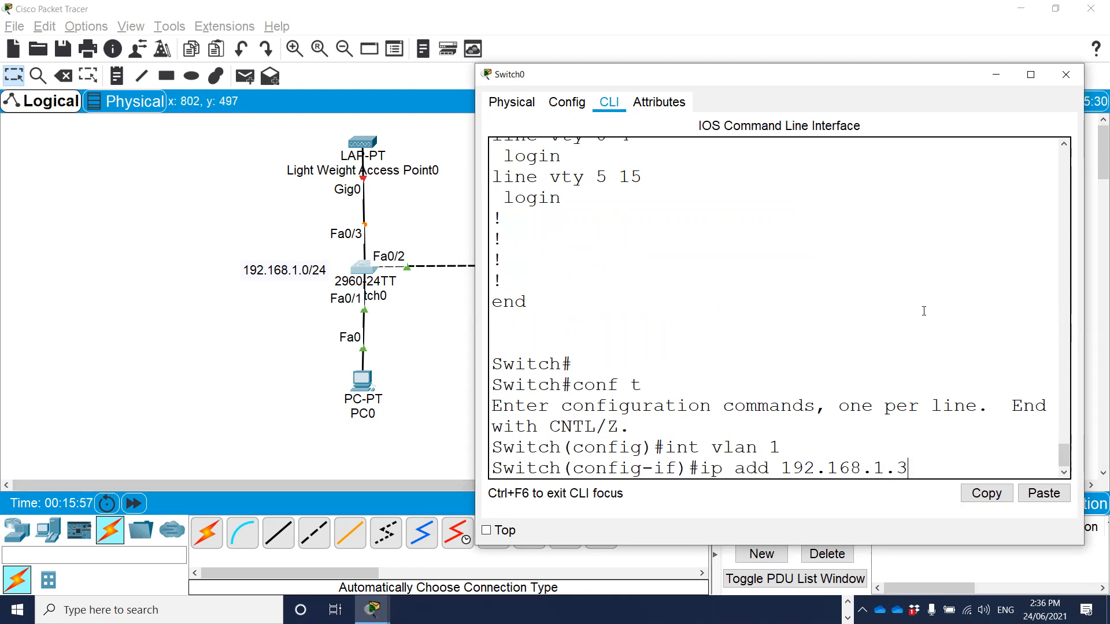
{"action": "type", "text": " 255.25"}
{"action": "type", "text": "5.255.255.0"}
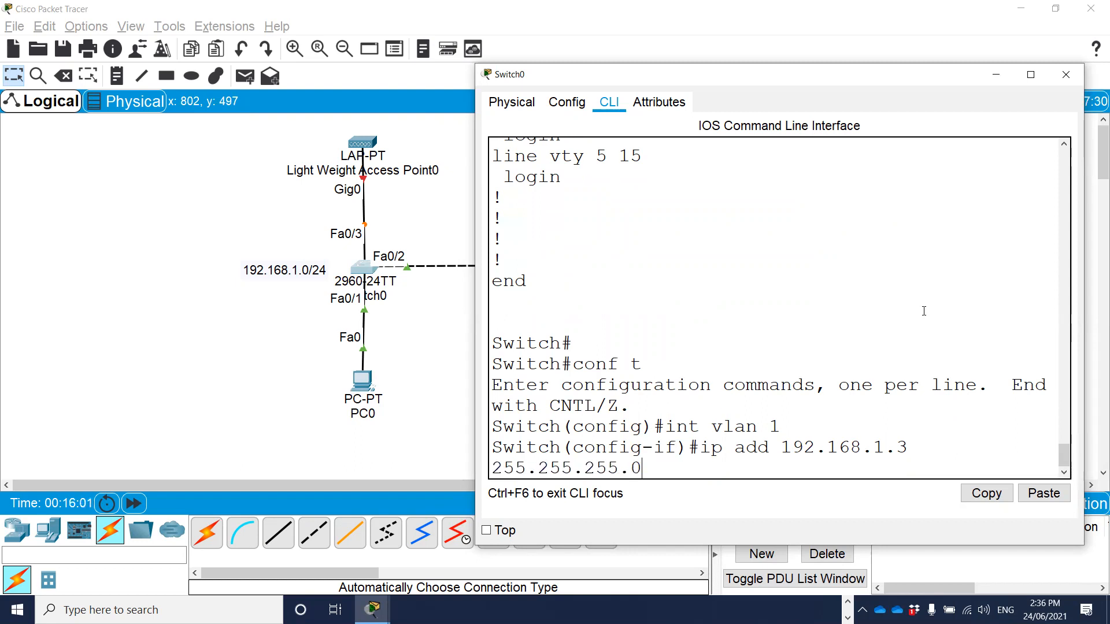
{"action": "key", "text": "Return"}
{"action": "type", "text": "no shut"}
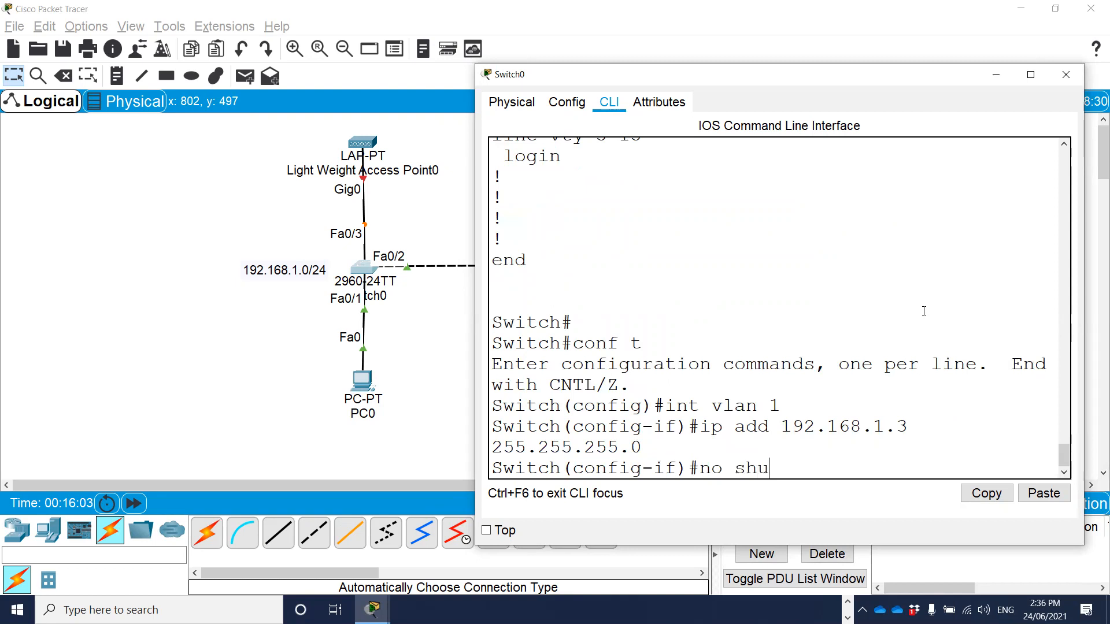
{"action": "key", "text": "Return"}
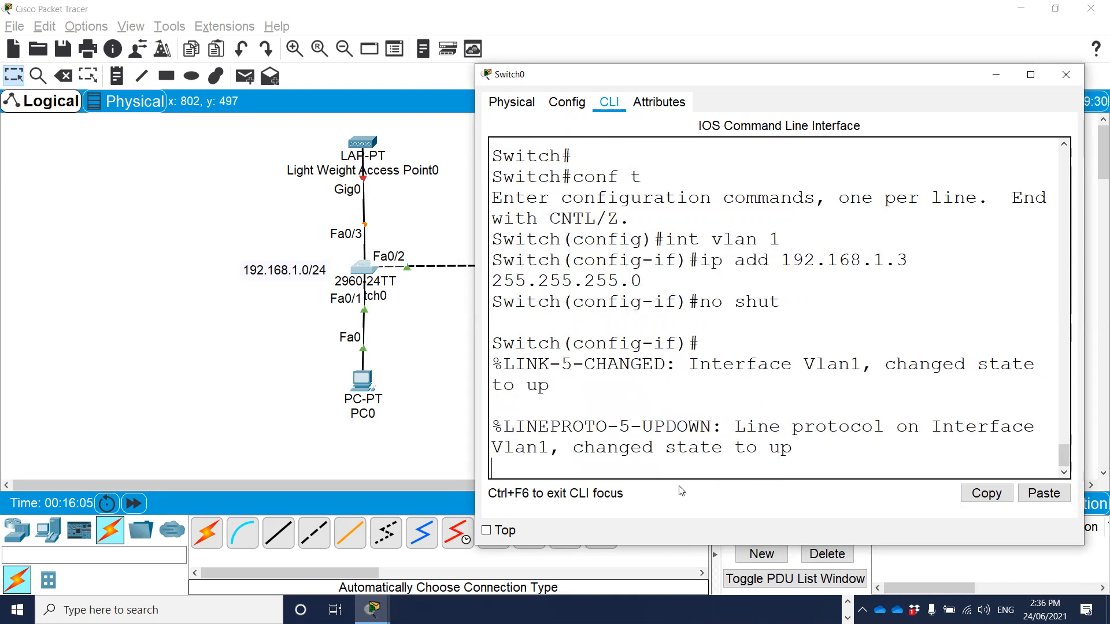
Make the Switch0 window taller and exit the VLAN 1 interface back to global configuration mode.
{"action": "left_click_drag", "start_coordinate": [677, 545], "coordinate": [678, 585]}
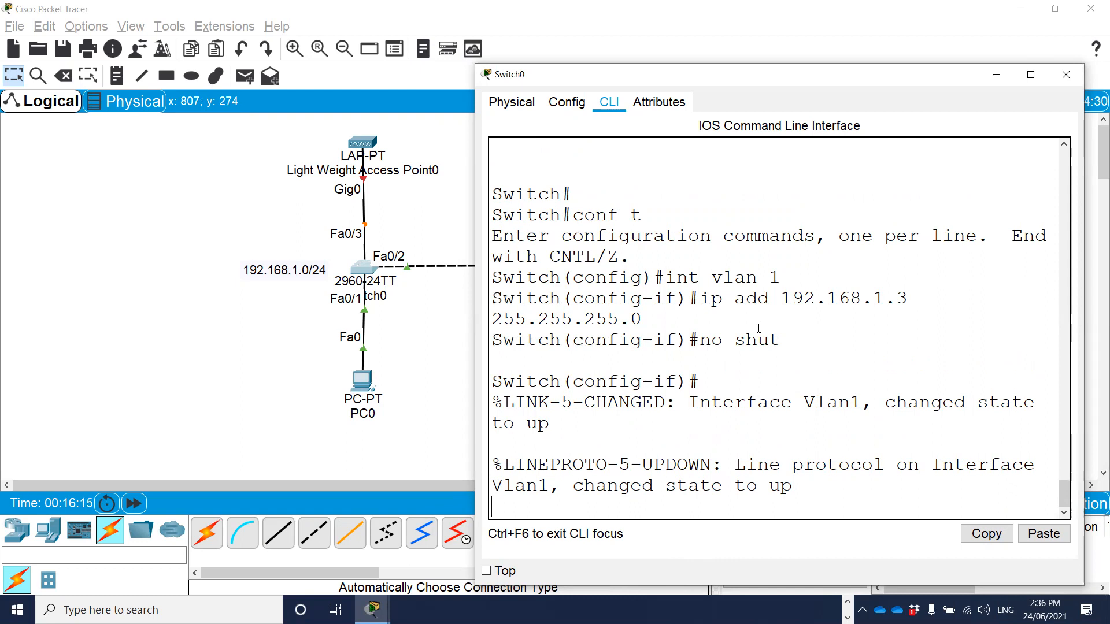
{"action": "key", "text": "Return"}
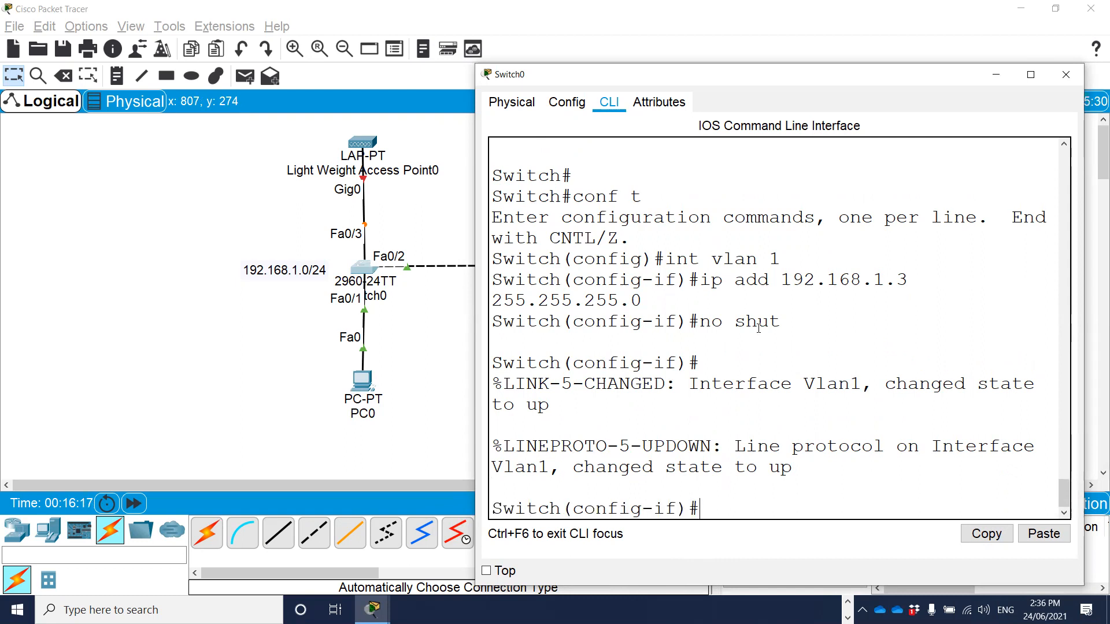
{"action": "type", "text": "exit"}
{"action": "key", "text": "Return"}
{"action": "key", "text": "Return"}
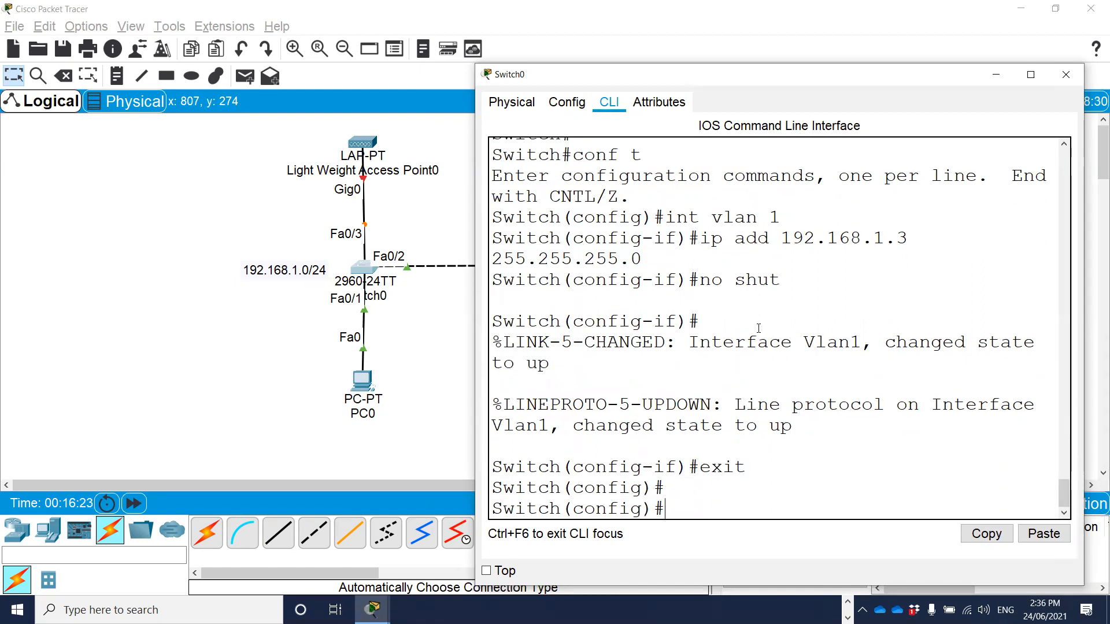
Exclude addresses 192.168.1.1 through 192.168.1.10 from DHCP assignment on the switch.
{"action": "type", "text": "ip dhcp"}
{"action": "key", "text": "Tab"}
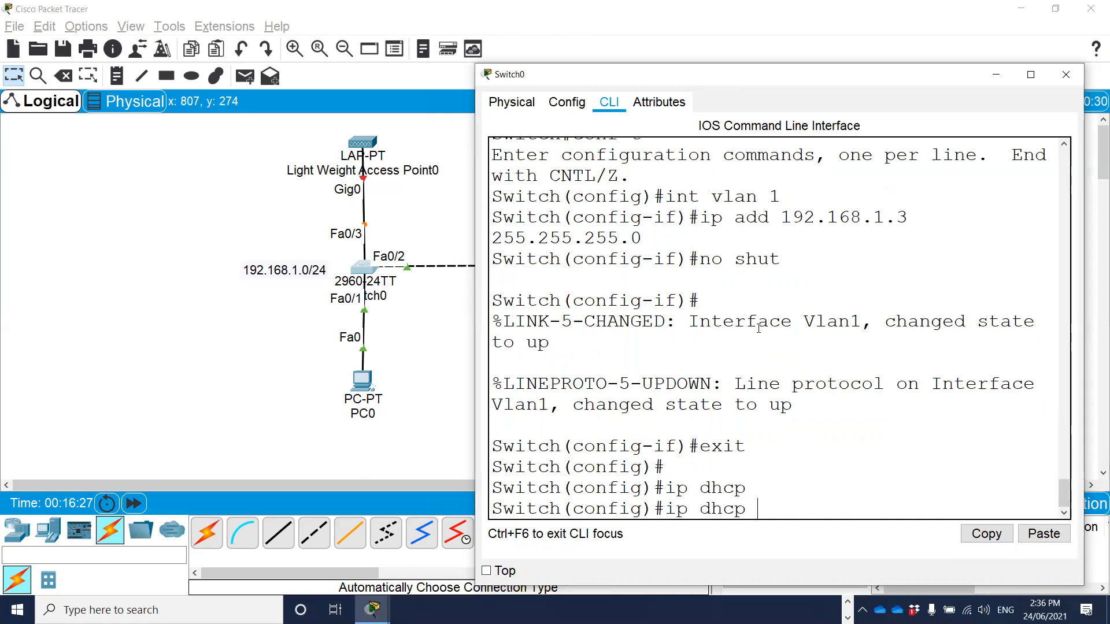
{"action": "type", "text": "excl"}
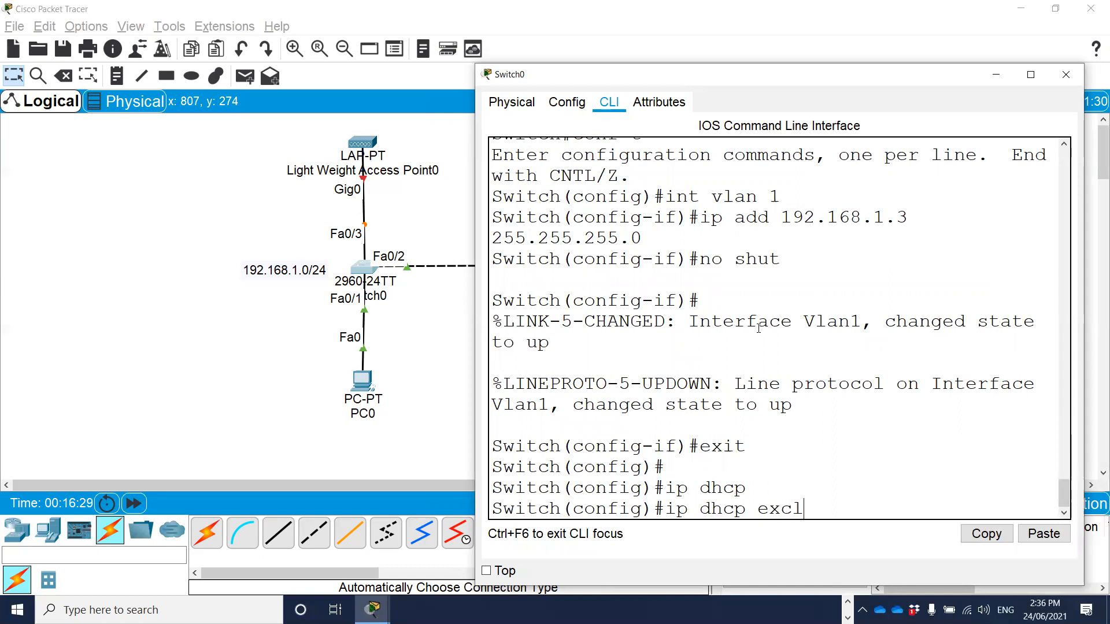
{"action": "key", "text": "Tab"}
{"action": "type", "text": "192"}
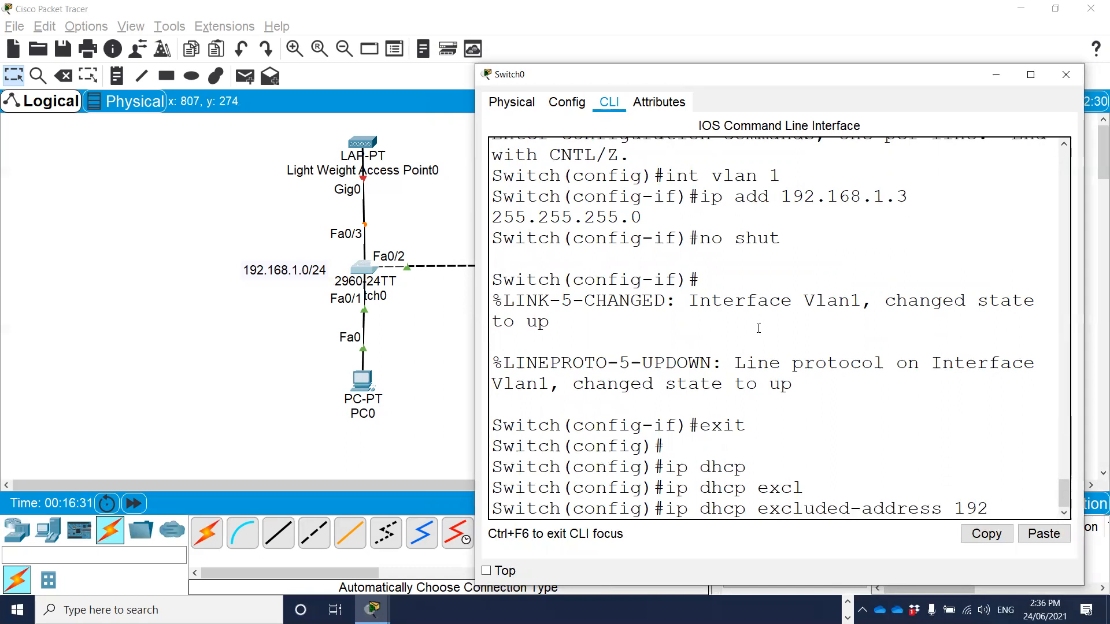
{"action": "type", "text": ".168.1.1"}
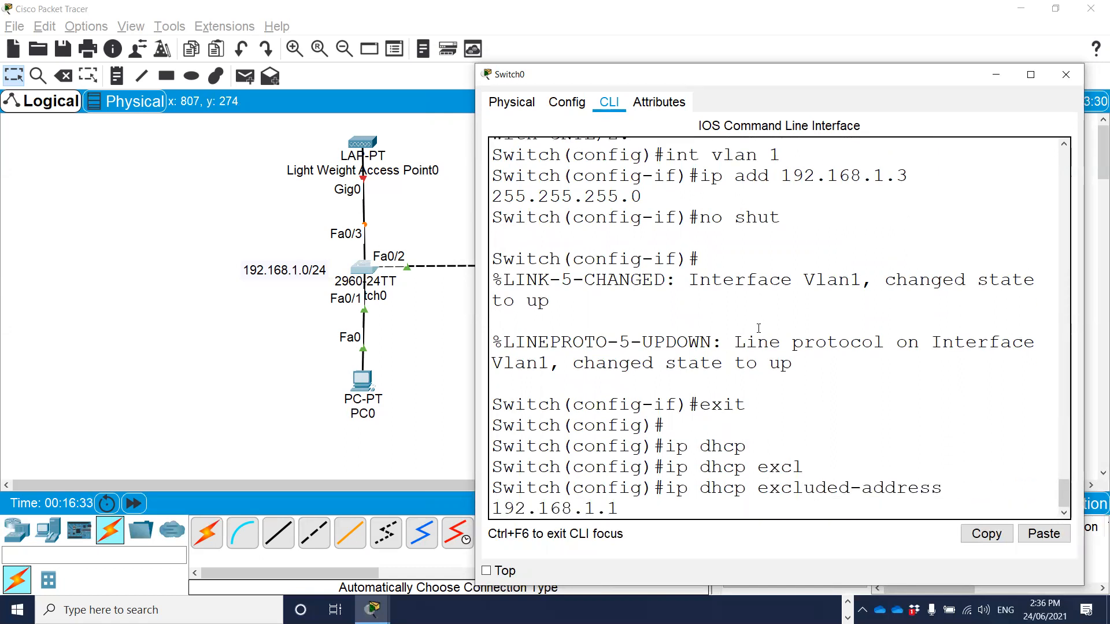
{"action": "type", "text": " 192.168"}
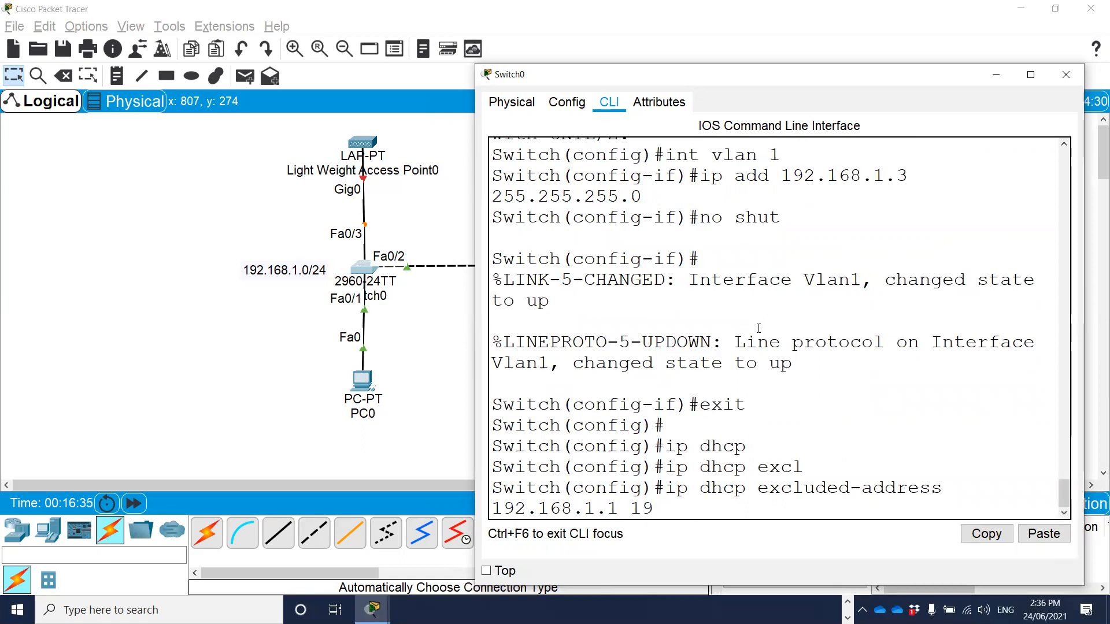
{"action": "type", "text": ".1.10"}
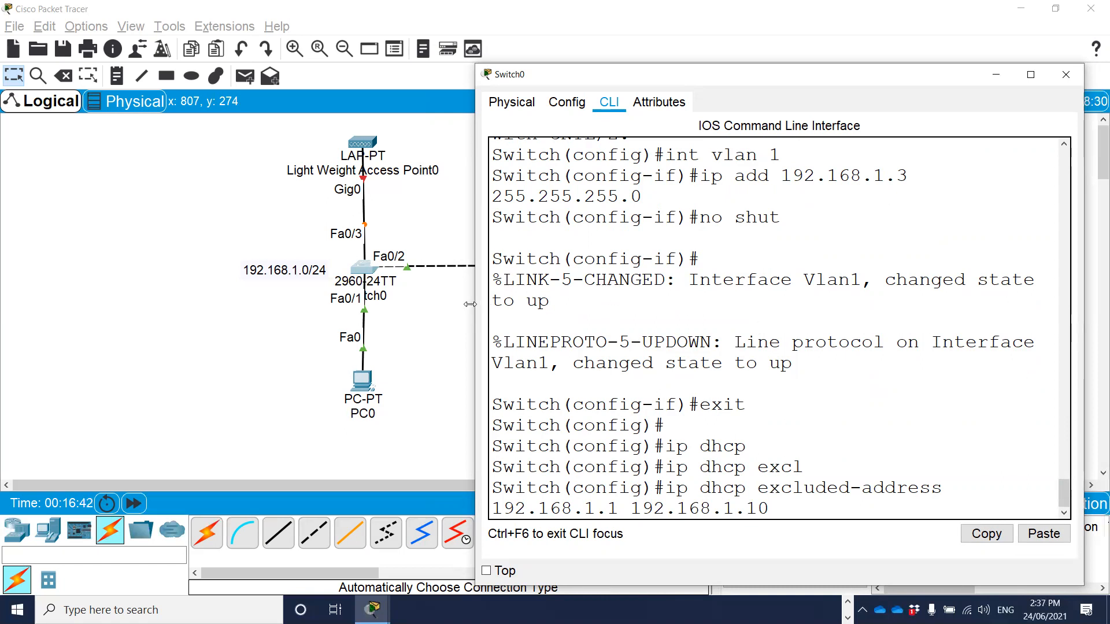
{"action": "left_click_drag", "start_coordinate": [470, 304], "coordinate": [403, 312]}
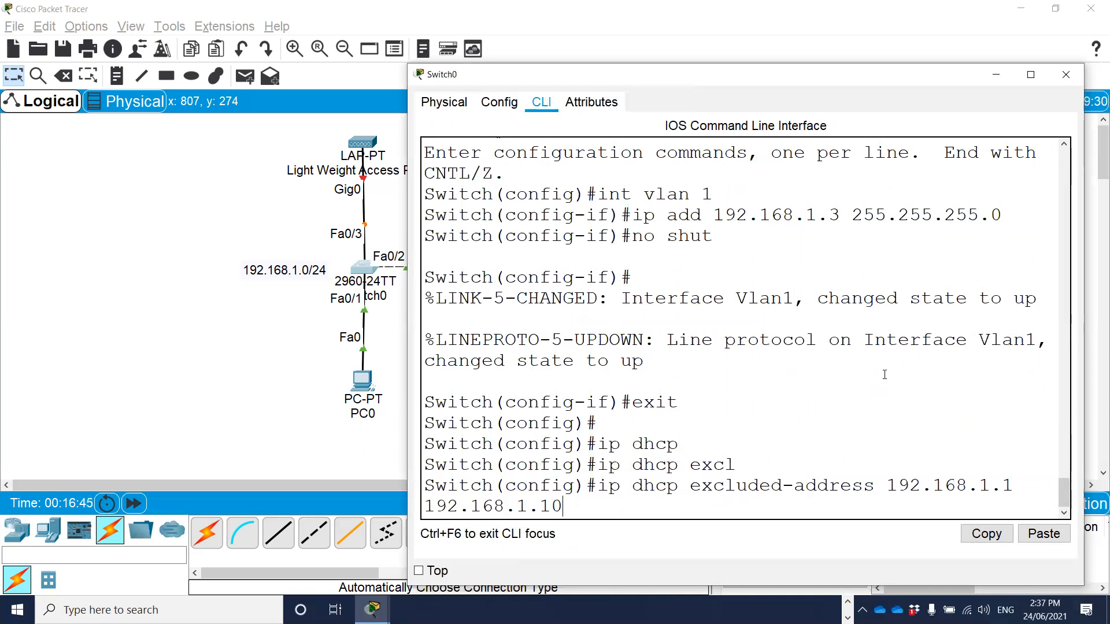
{"action": "key", "text": "Return"}
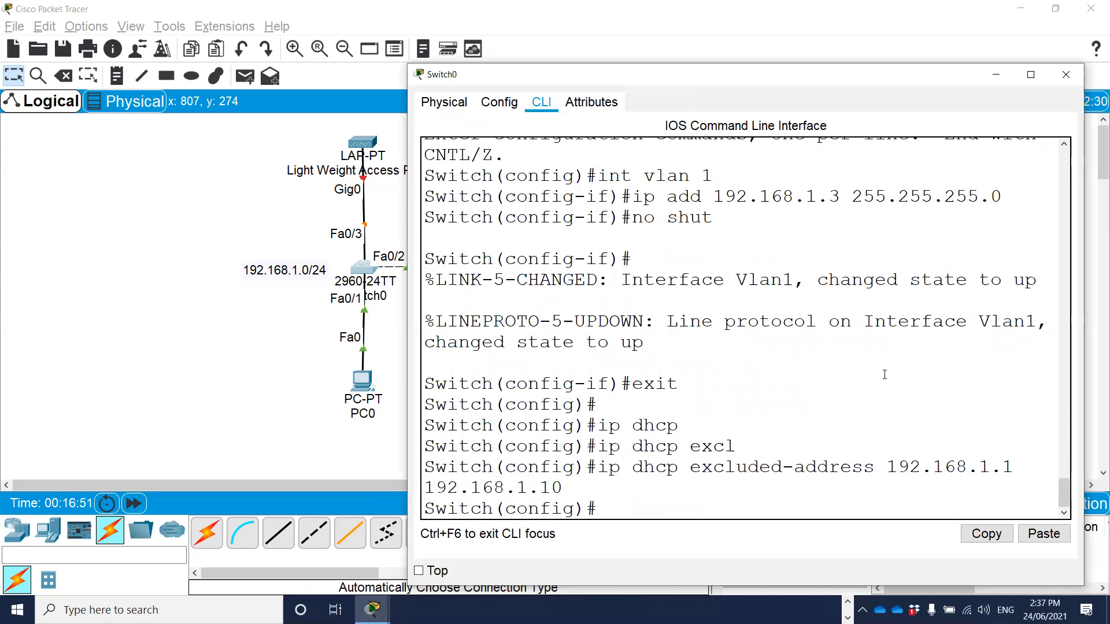
Create a DHCP pool named TEST on the switch.
{"action": "type", "text": "ip dhcp"}
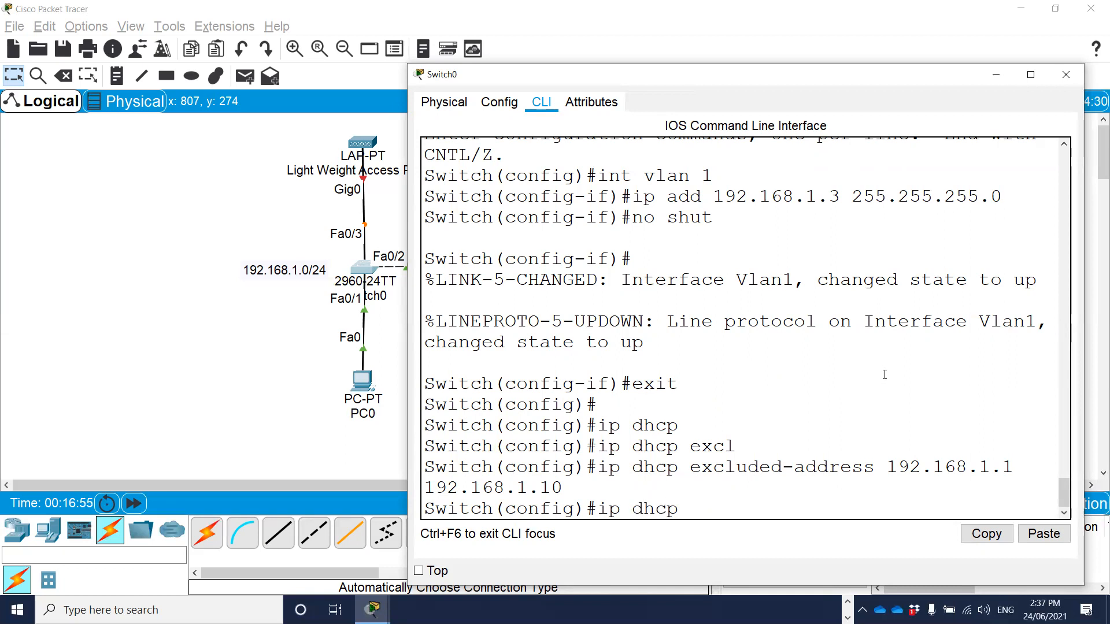
{"action": "type", "text": " pool"}
{"action": "type", "text": "TEST"}
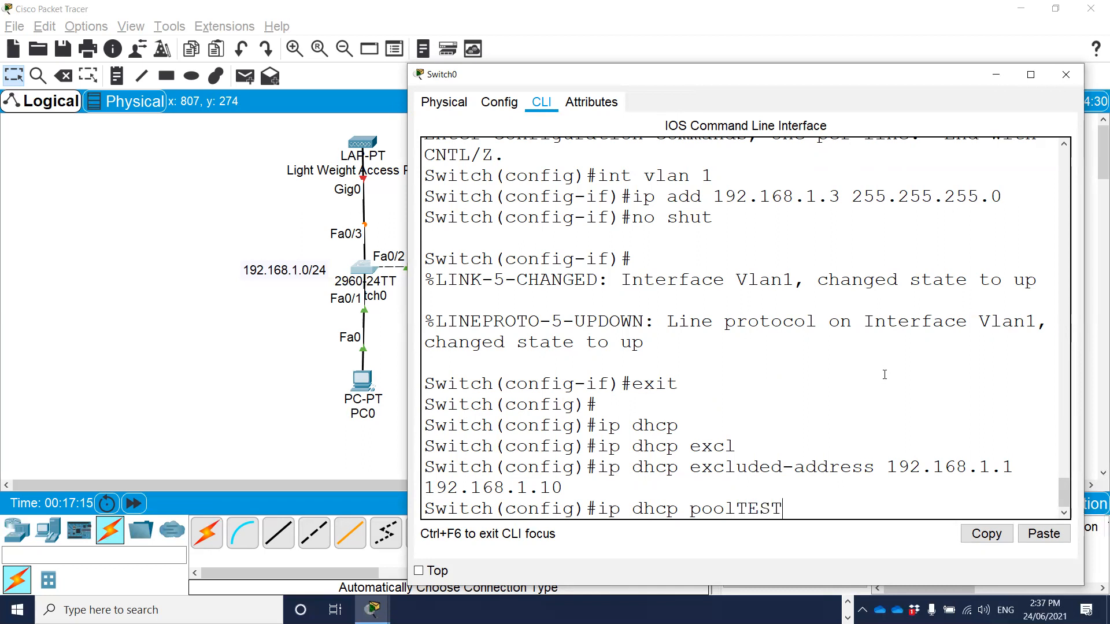
{"action": "key", "text": "BackSpace"}
{"action": "key", "text": "BackSpace"}
{"action": "key", "text": "BackSpace"}
{"action": "key", "text": "BackSpace"}
{"action": "type", "text": "TEST"}
{"action": "key", "text": "Return"}
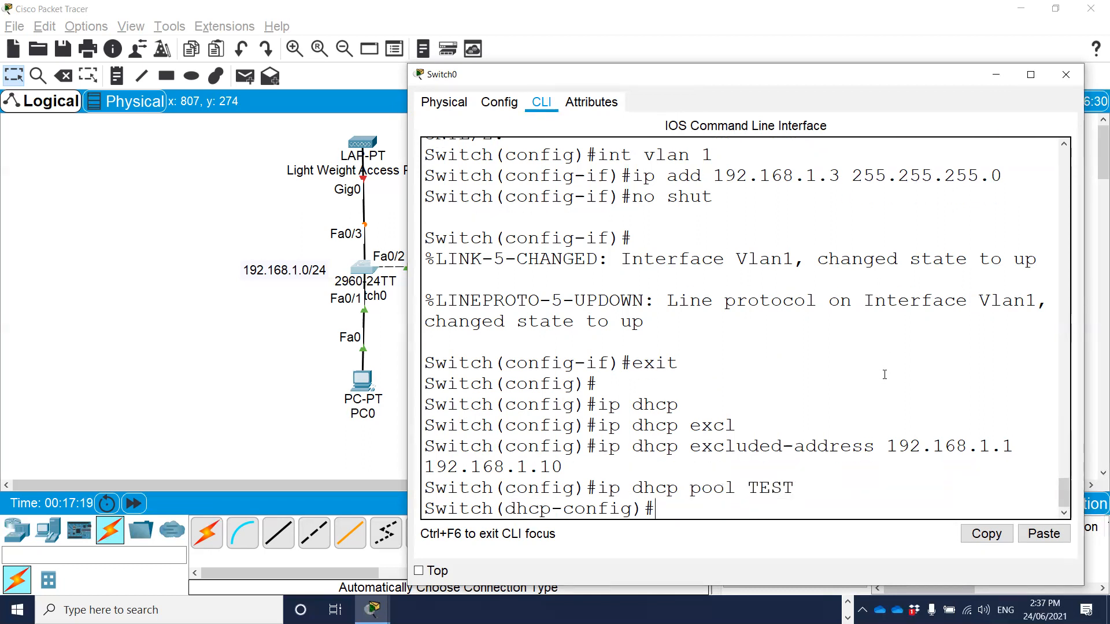
Set the TEST pool's network to 192.168.1.0 with mask 255.255.255.0.
{"action": "type", "text": "network"}
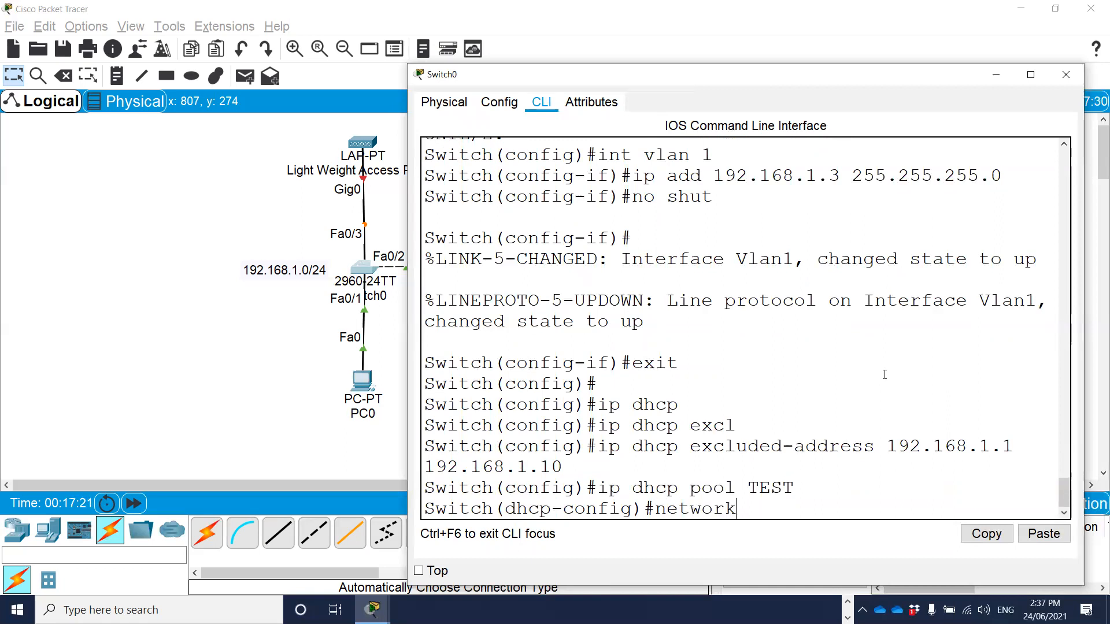
{"action": "type", "text": " 192.168.1.0 2"}
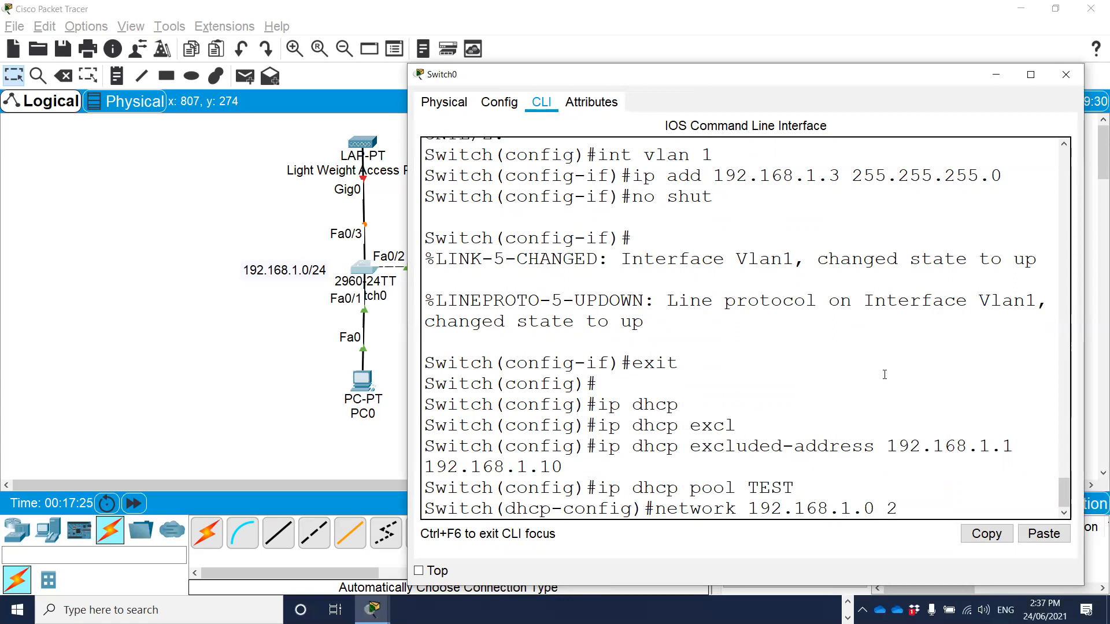
{"action": "type", "text": "55.255.255.0"}
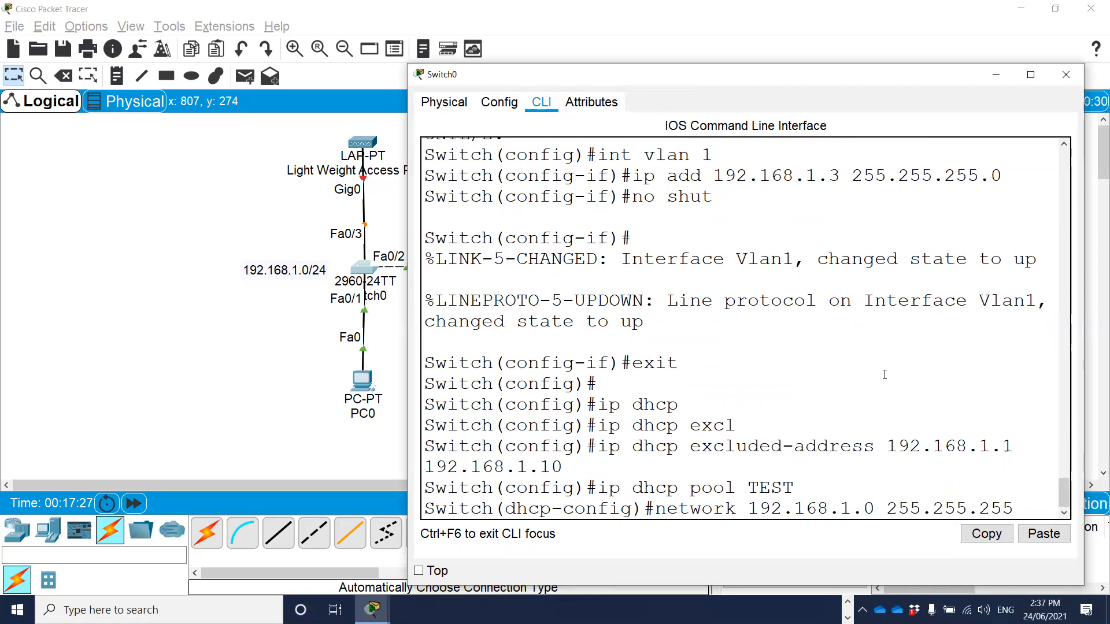
{"action": "key", "text": "Return"}
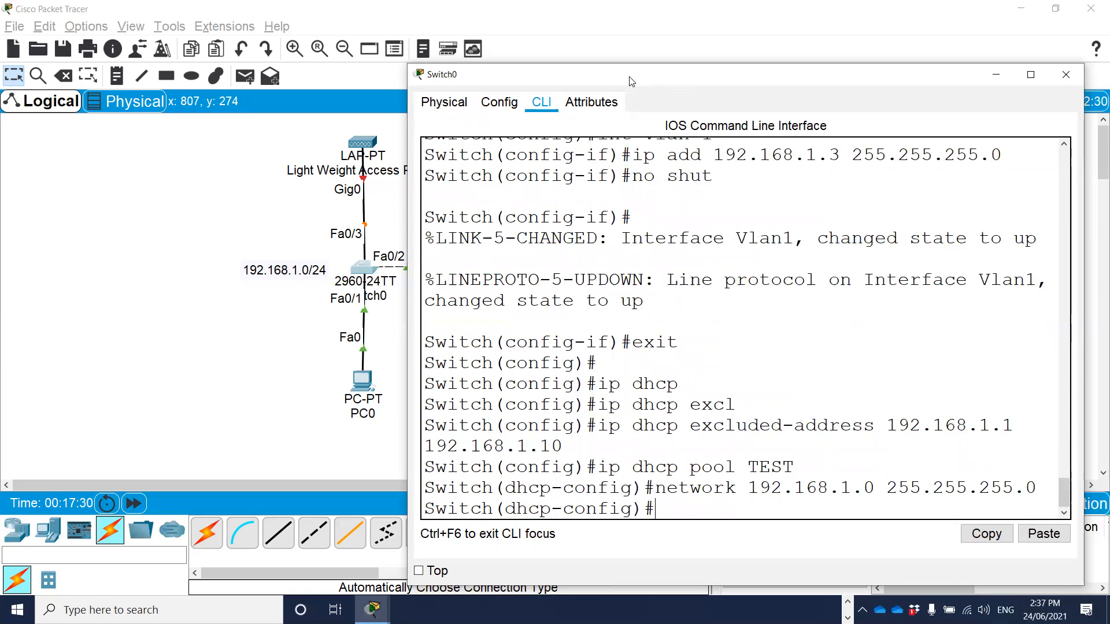
Set the TEST pool's default router to 192.168.1.100 on the switch.
{"action": "left_click_drag", "start_coordinate": [632, 81], "coordinate": [608, 68]}
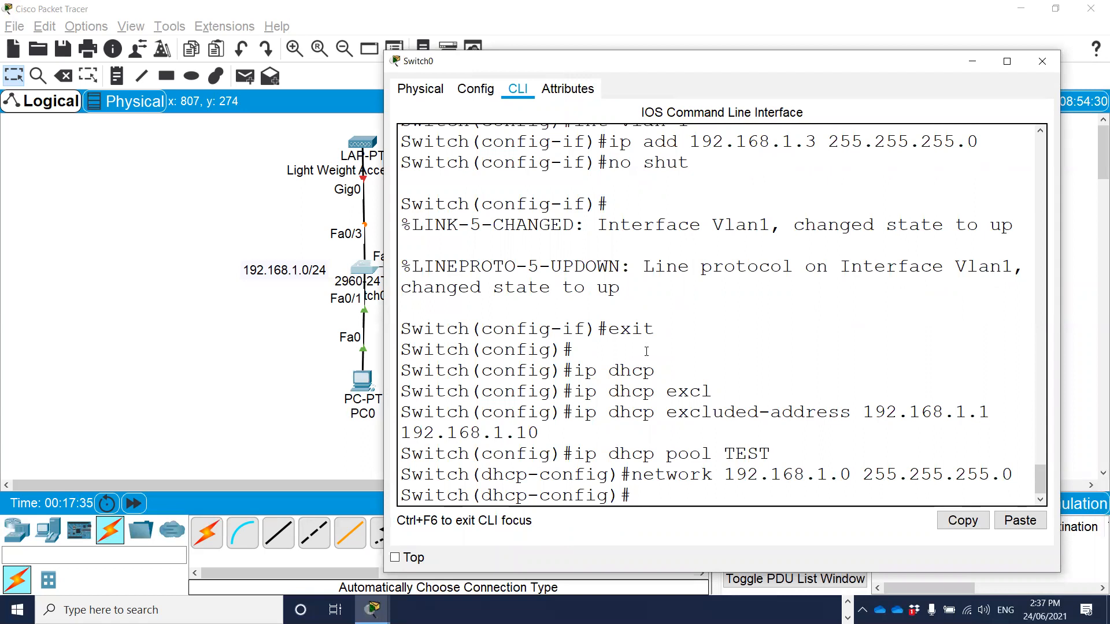
{"action": "type", "text": "dauflt"}
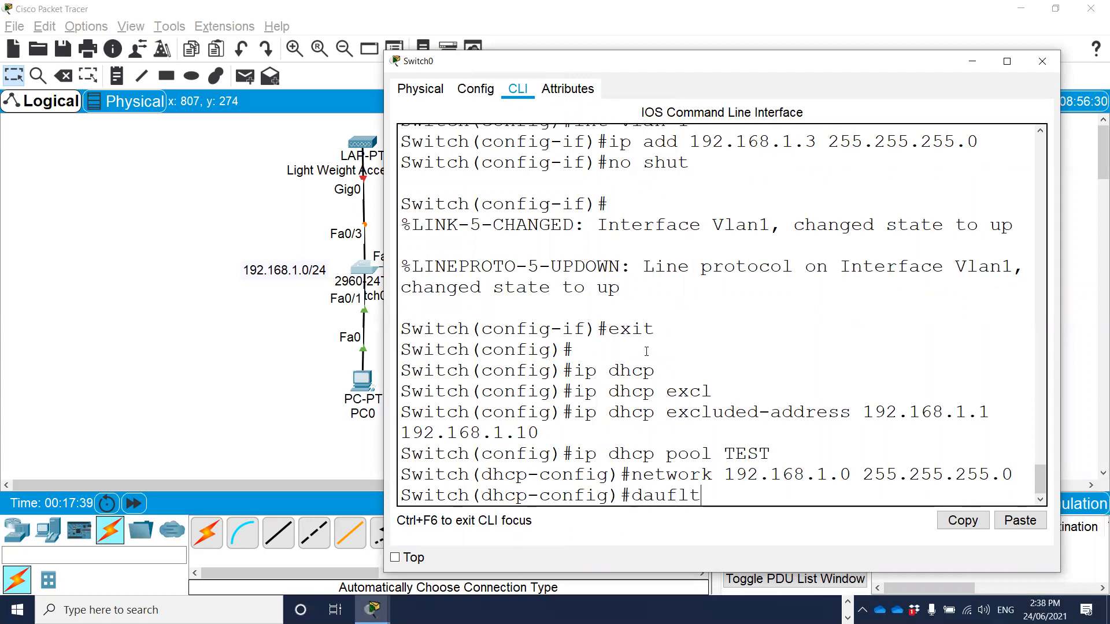
{"action": "type", "text": "-"}
{"action": "key", "text": "BackSpace"}
{"action": "key", "text": "BackSpace"}
{"action": "type", "text": "ault"}
{"action": "type", "text": "-route "}
{"action": "type", "text": "e"}
{"action": "key", "text": "BackSpace"}
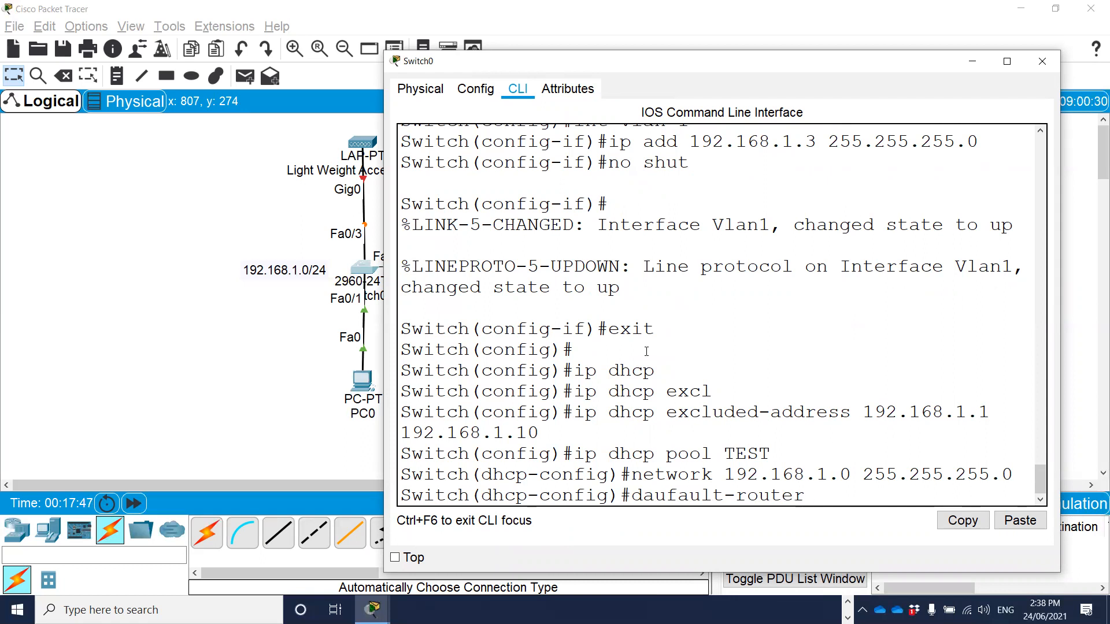
{"action": "key", "text": "Left"}
{"action": "key", "text": "Left"}
{"action": "key", "text": "Left"}
{"action": "key", "text": "Left"}
{"action": "key", "text": "Left"}
{"action": "key", "text": "Left"}
{"action": "key", "text": "Left"}
{"action": "key", "text": "Left"}
{"action": "key", "text": "Left"}
{"action": "key", "text": "Left"}
{"action": "key", "text": "Left"}
{"action": "key", "text": "Left"}
{"action": "key", "text": "Left"}
{"action": "key", "text": "Left"}
{"action": "key", "text": "Delete"}
{"action": "key", "text": "Delete"}
{"action": "type", "text": "e"}
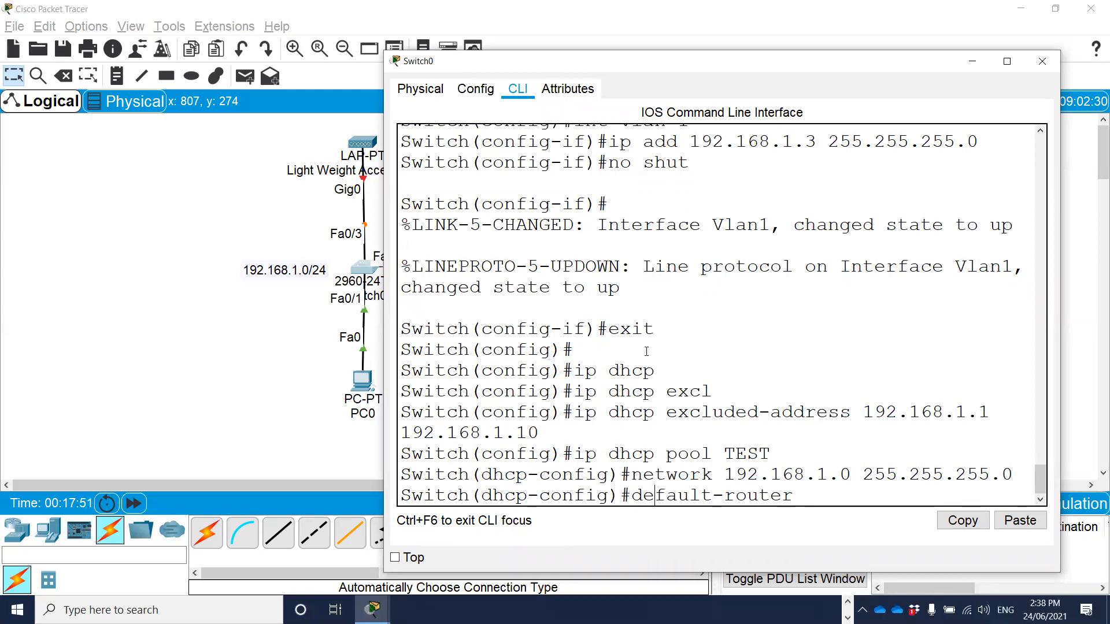
{"action": "key", "text": "Right"}
{"action": "key", "text": "Right"}
{"action": "key", "text": "Right"}
{"action": "key", "text": "Right"}
{"action": "key", "text": "Right"}
{"action": "key", "text": "Right"}
{"action": "key", "text": "Right"}
{"action": "key", "text": "Right"}
{"action": "key", "text": "Right"}
{"action": "key", "text": "Right"}
{"action": "key", "text": "Right"}
{"action": "key", "text": "Right"}
{"action": "type", "text": "192.168.1"}
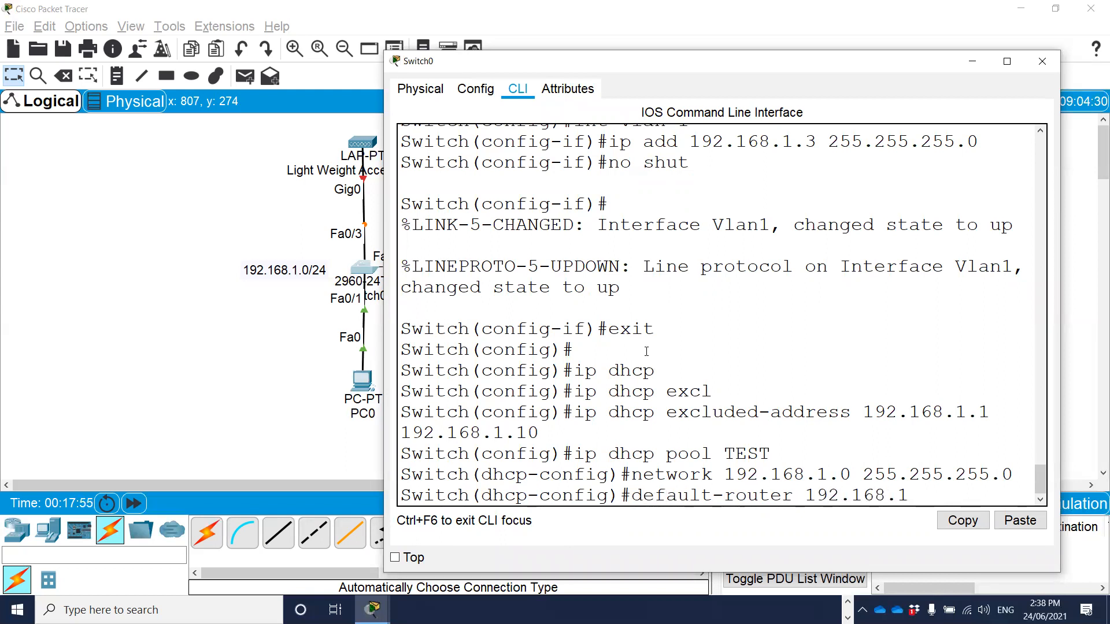
{"action": "type", "text": "0.100"}
{"action": "key", "text": "Left"}
{"action": "key", "text": "Left"}
{"action": "key", "text": "Left"}
{"action": "key", "text": "Left"}
{"action": "key", "text": "BackSpace"}
{"action": "key", "text": "Return"}
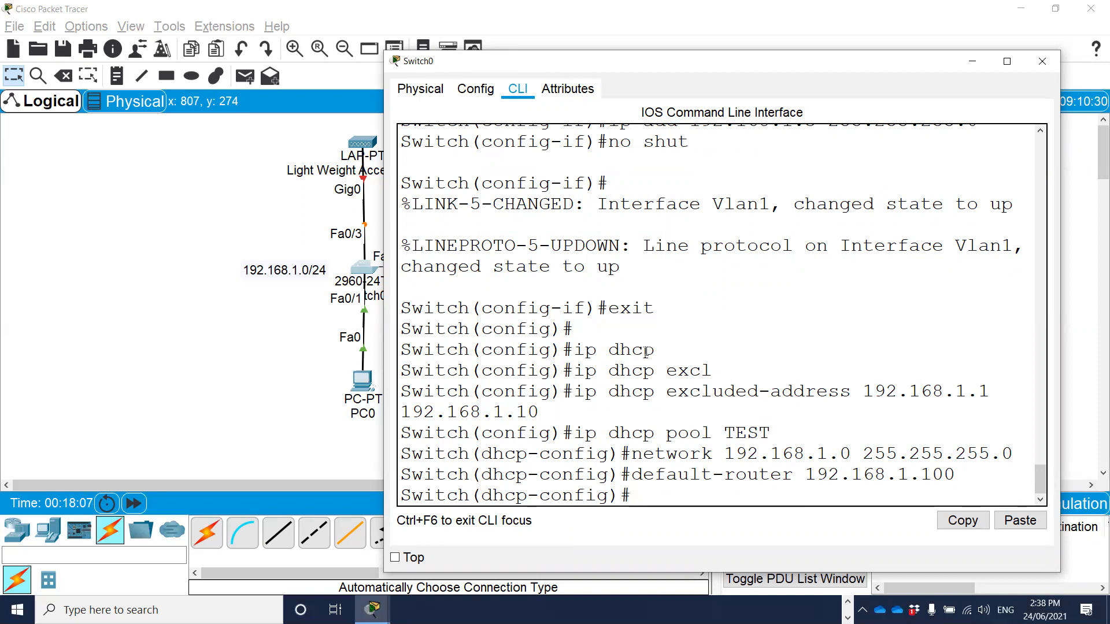
Set the TEST pool's DNS server to 192.168.1.100.
{"action": "type", "text": "dns 192.1"}
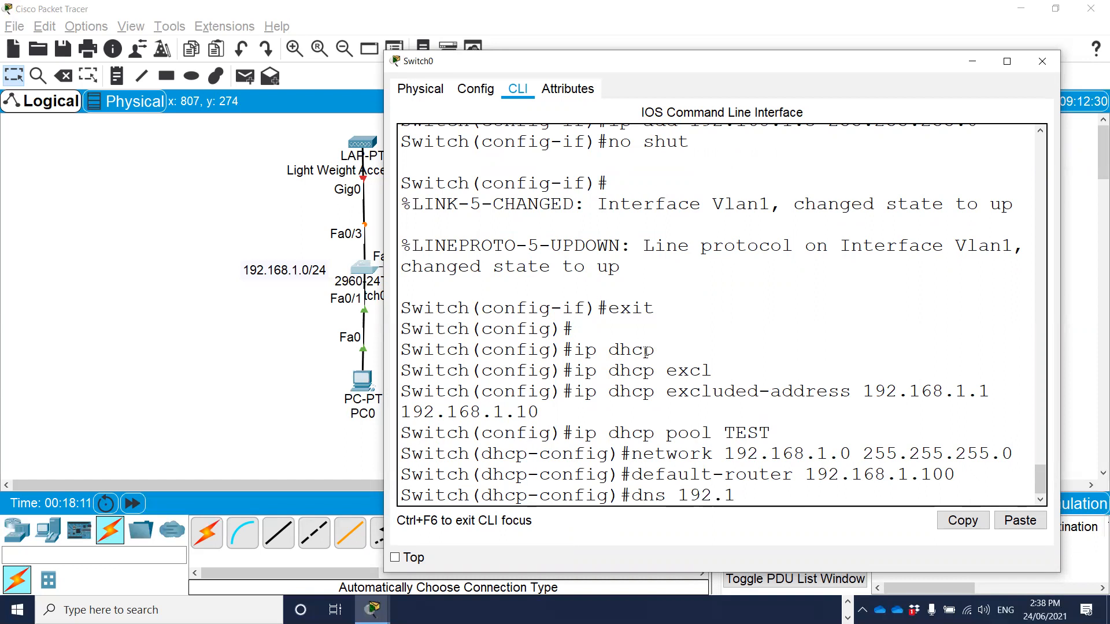
{"action": "type", "text": "68.1.100"}
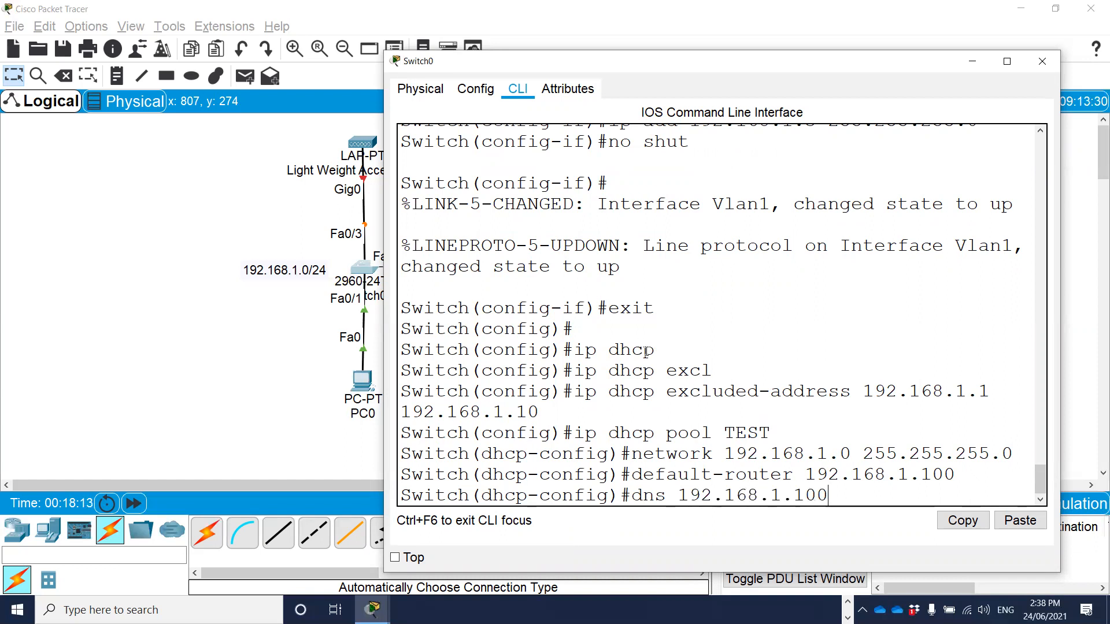
{"action": "key", "text": "Return"}
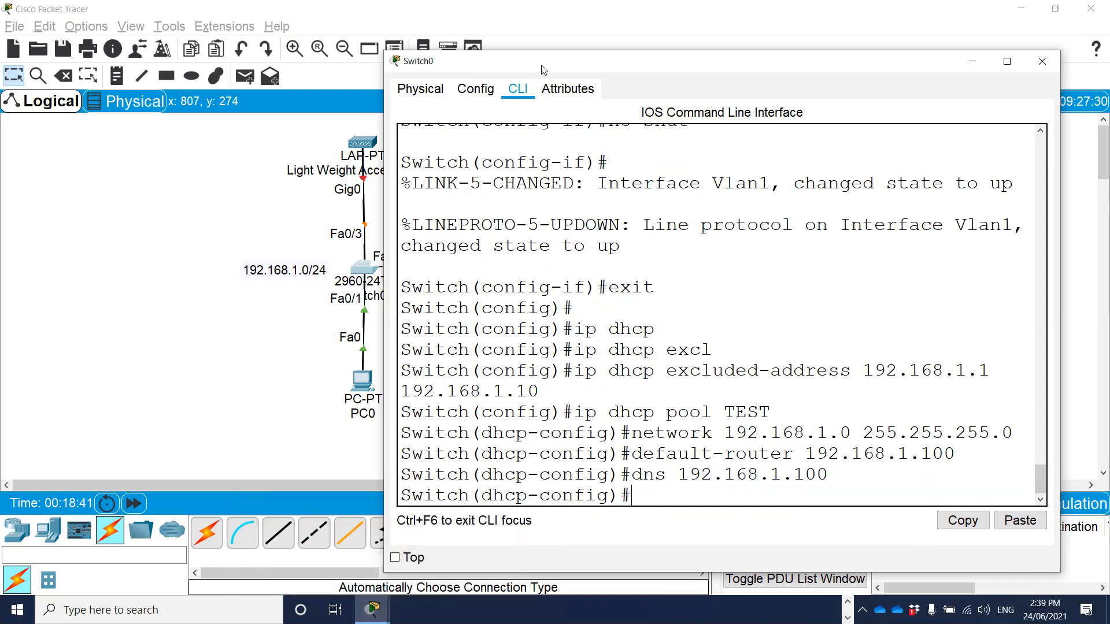
Move PC0 below and to the left of Switch0 and change its IPv4 configuration from static to DHCP.
{"action": "left_click_drag", "start_coordinate": [550, 68], "coordinate": [596, 40]}
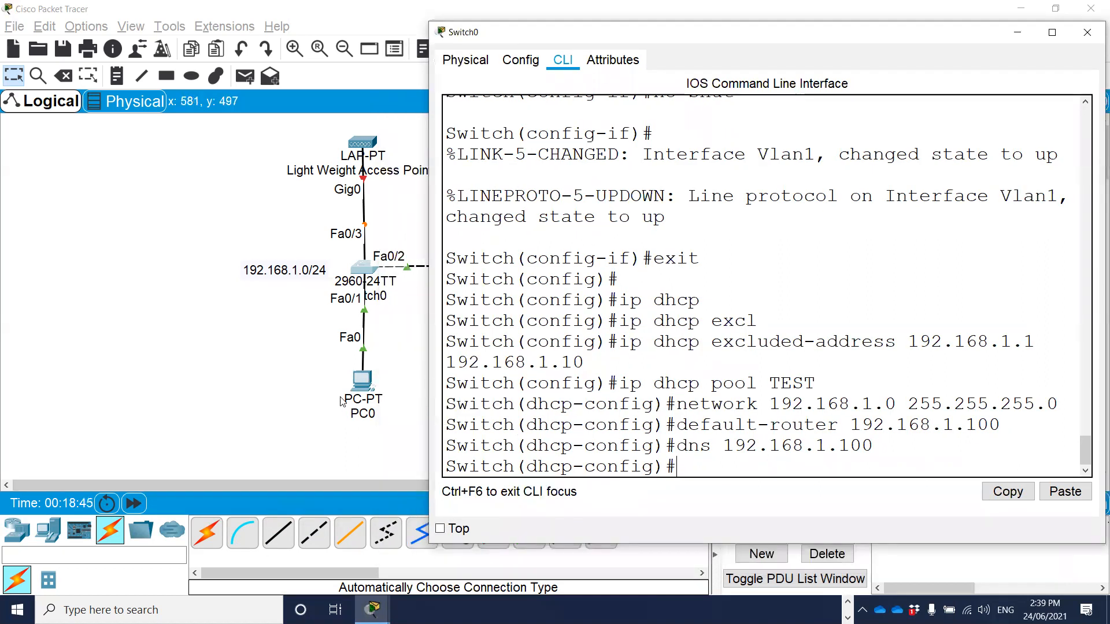
{"action": "left_click_drag", "start_coordinate": [359, 383], "coordinate": [271, 386]}
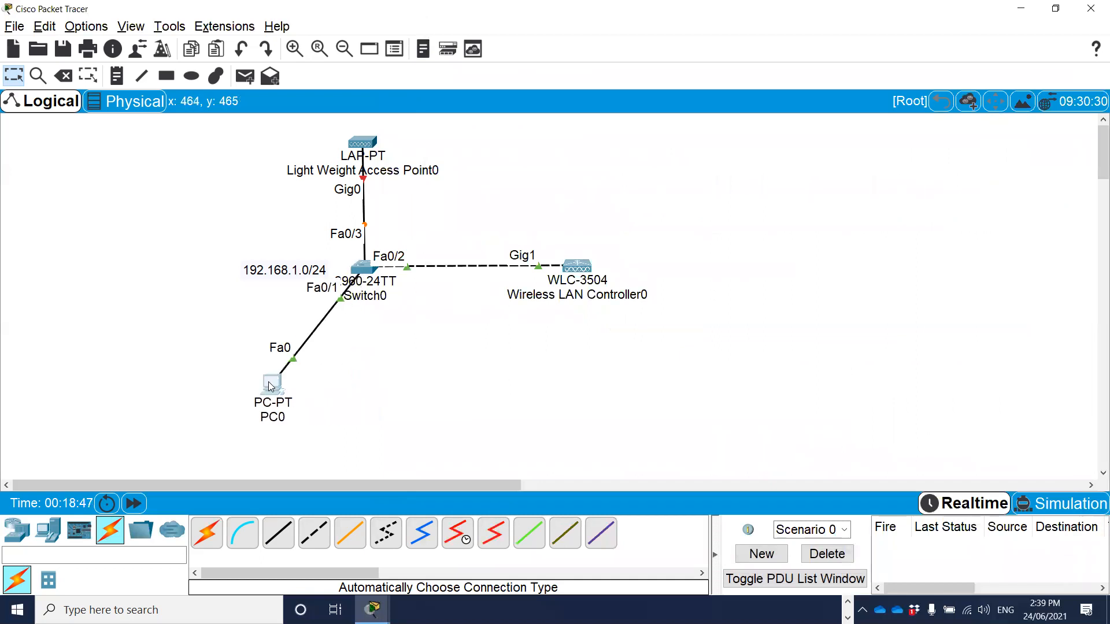
{"action": "left_click", "coordinate": [270, 386]}
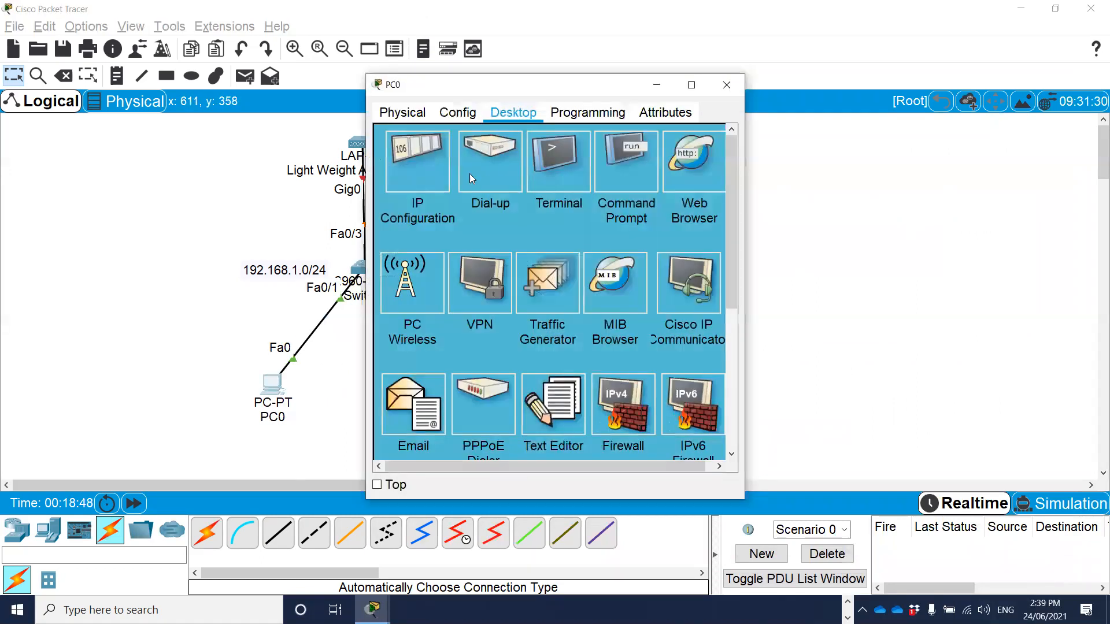
{"action": "left_click", "coordinate": [422, 165]}
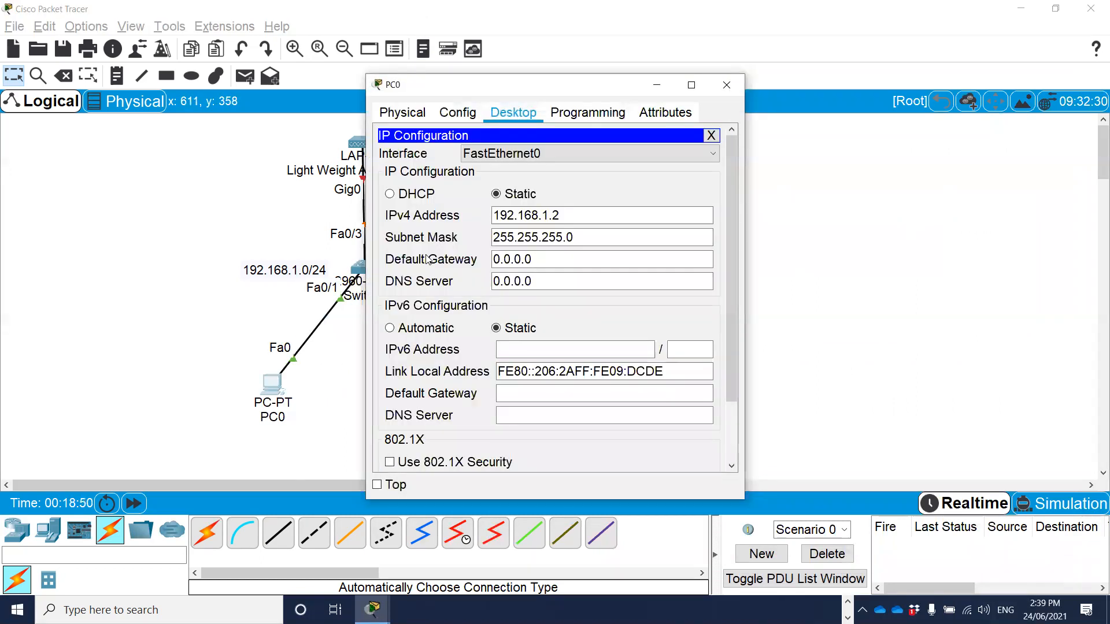
{"action": "left_click", "coordinate": [408, 195]}
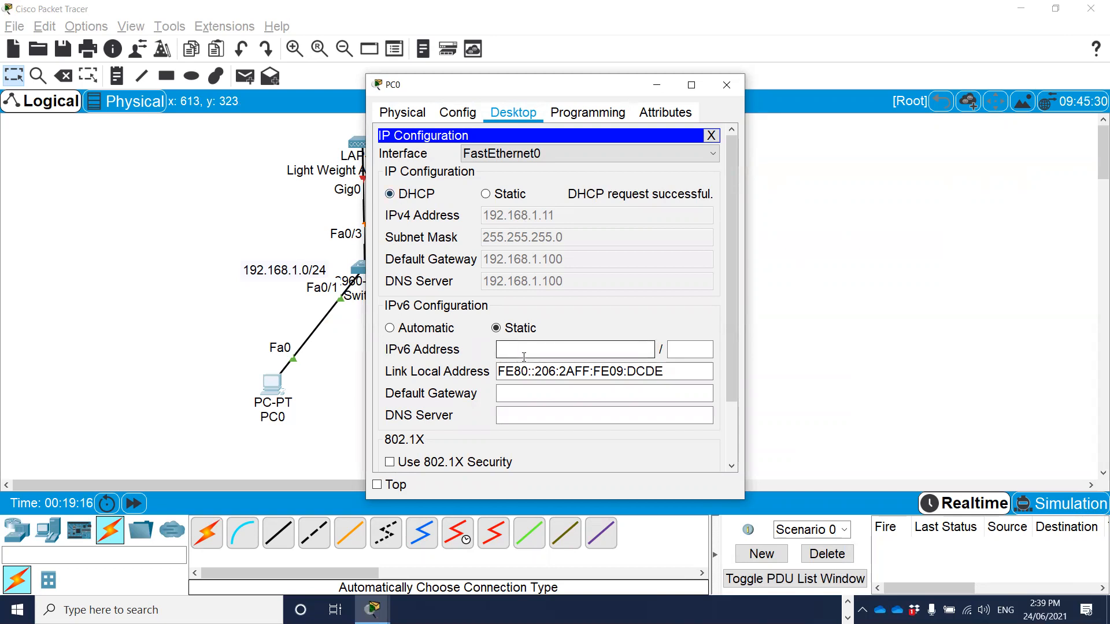
{"action": "left_click", "coordinate": [710, 137]}
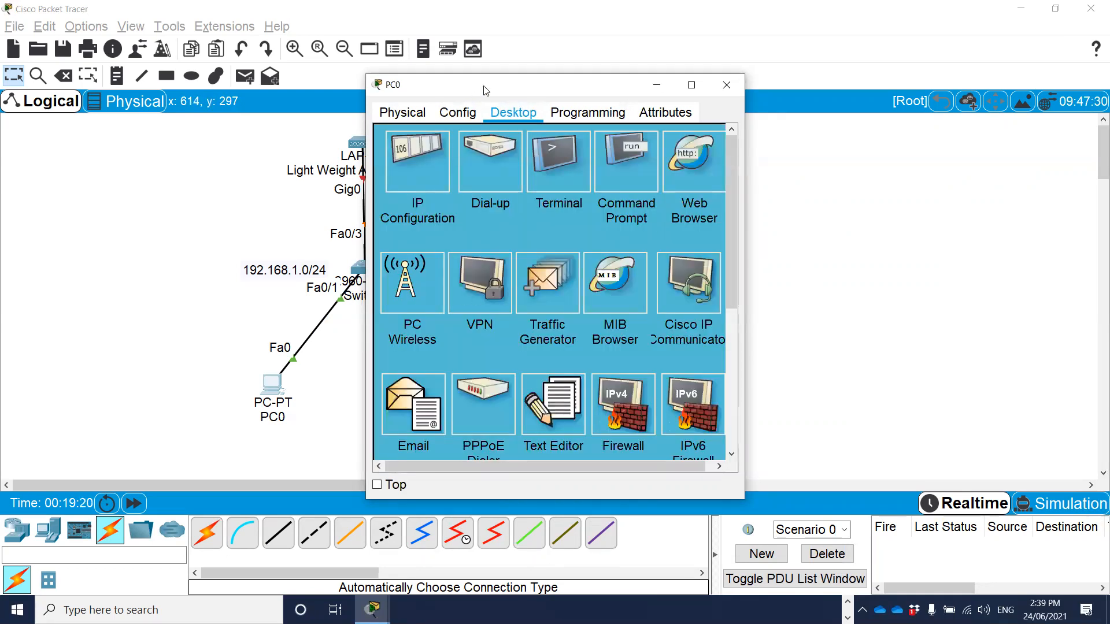
{"action": "left_click_drag", "start_coordinate": [553, 85], "coordinate": [622, 84]}
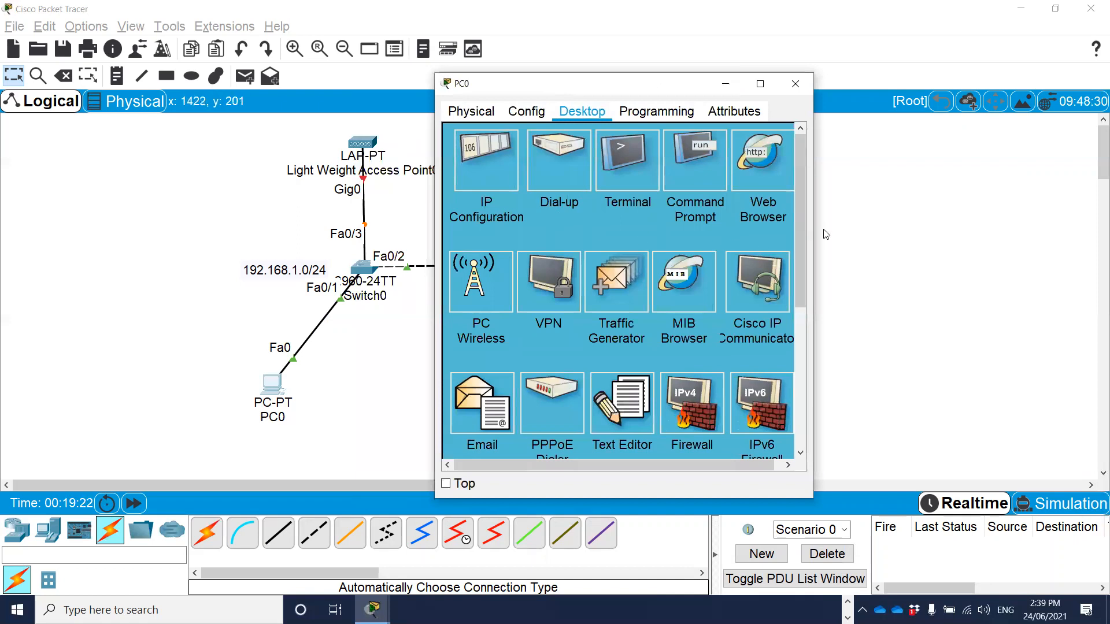
{"action": "left_click_drag", "start_coordinate": [813, 229], "coordinate": [997, 228]}
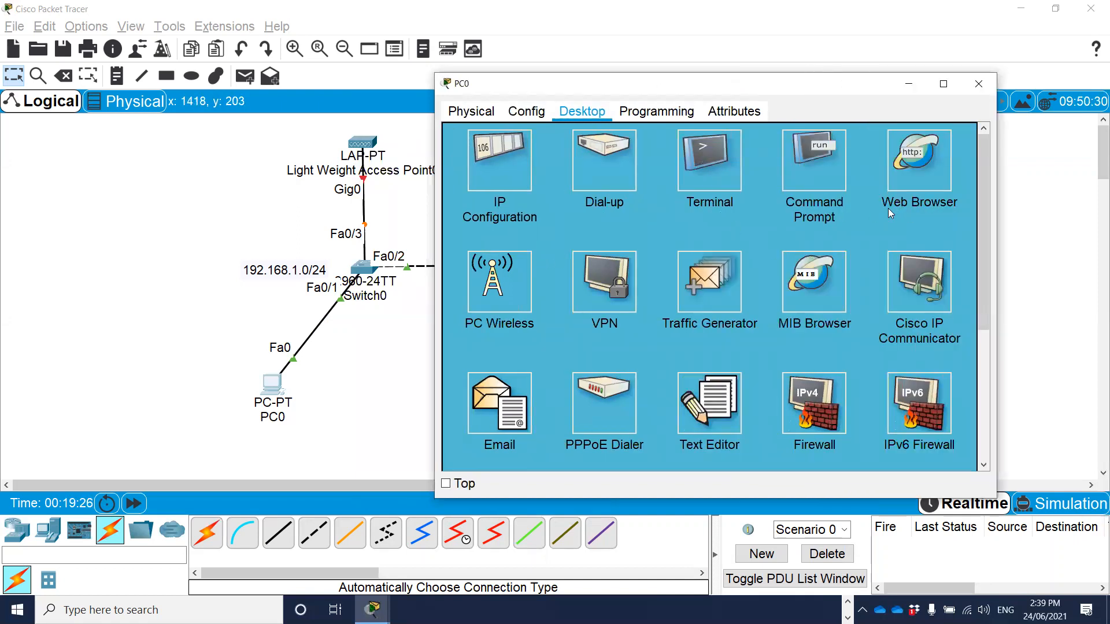
{"action": "left_click", "coordinate": [918, 162]}
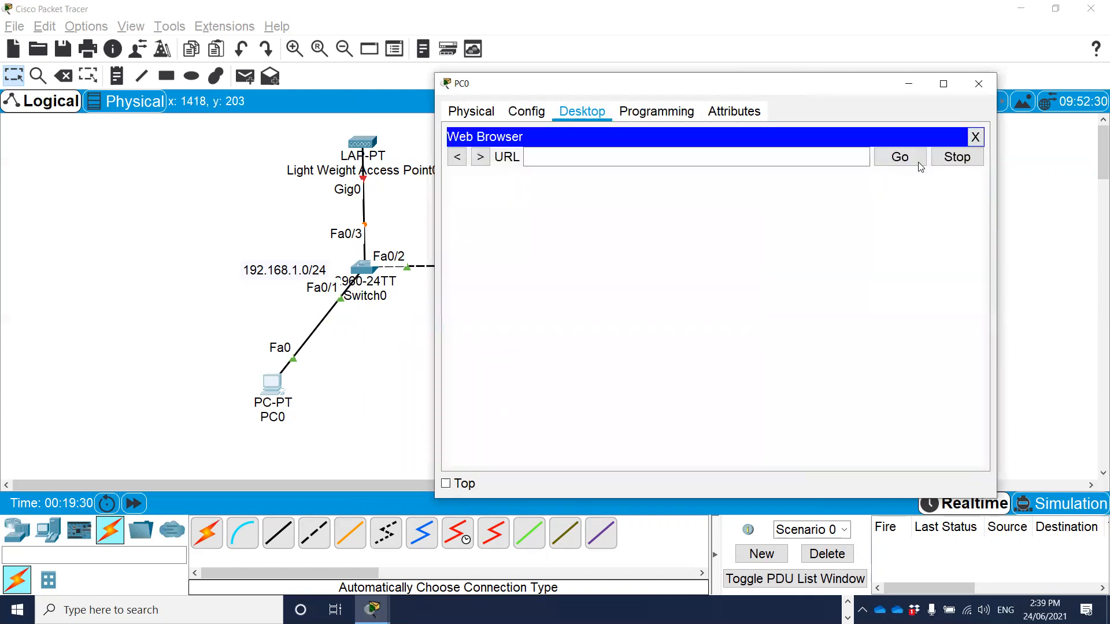
{"action": "left_click", "coordinate": [580, 160]}
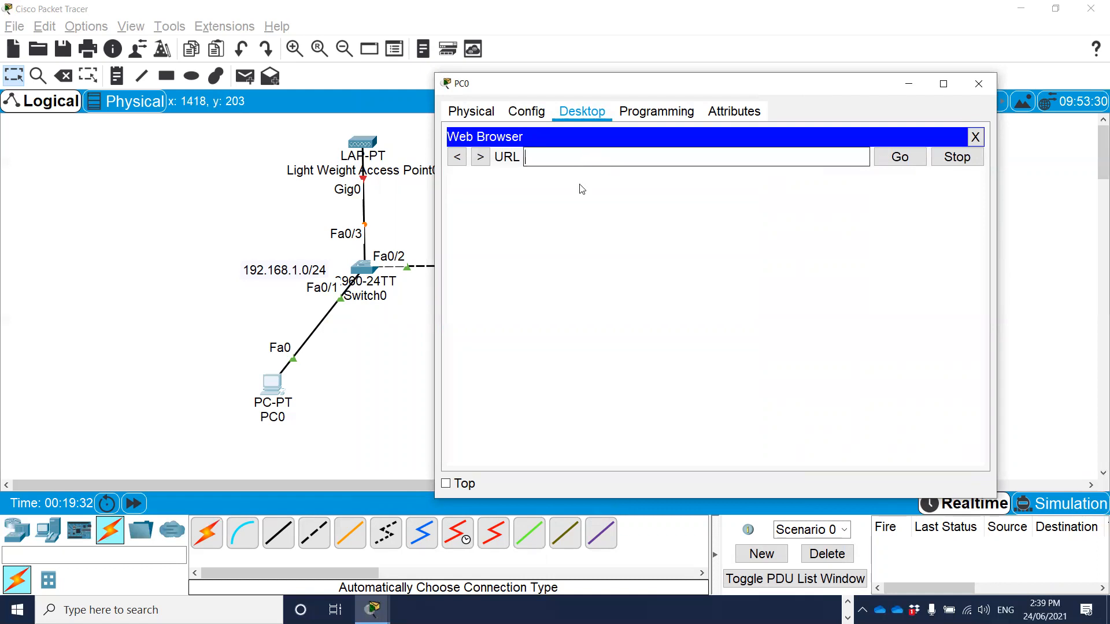
{"action": "type", "text": "h"}
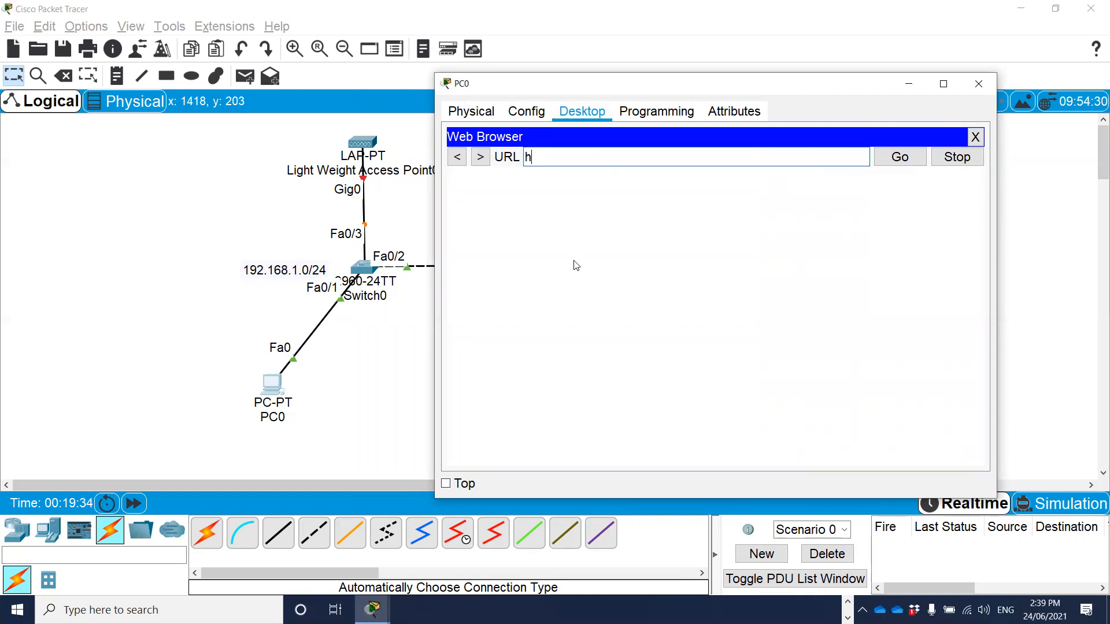
{"action": "type", "text": "ttps://192.168."}
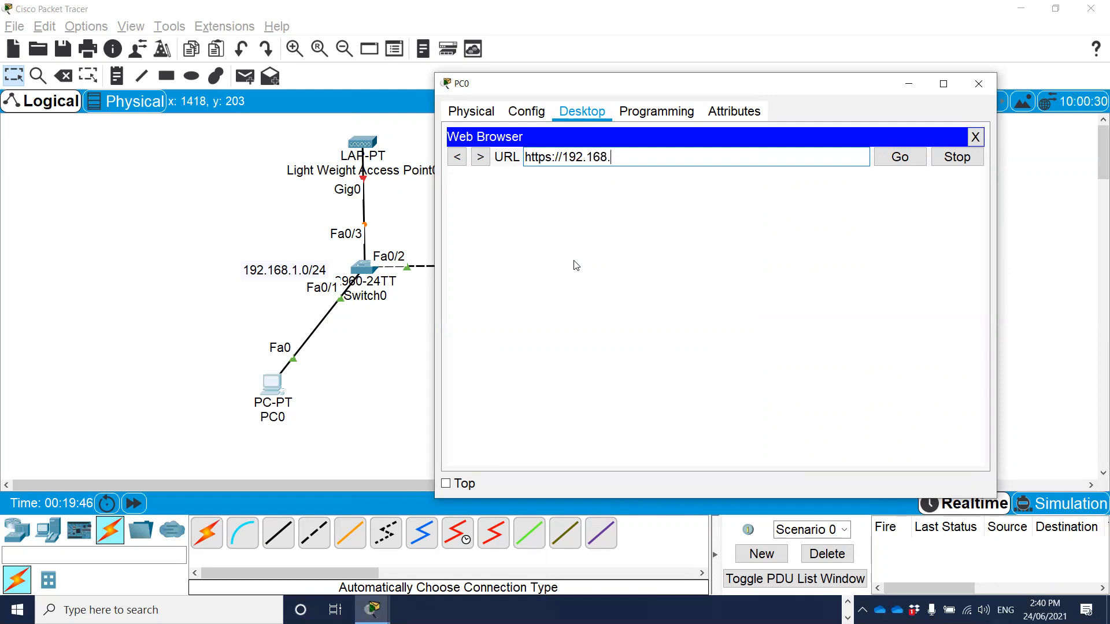
{"action": "type", "text": "1.1"}
{"action": "key", "text": "Return"}
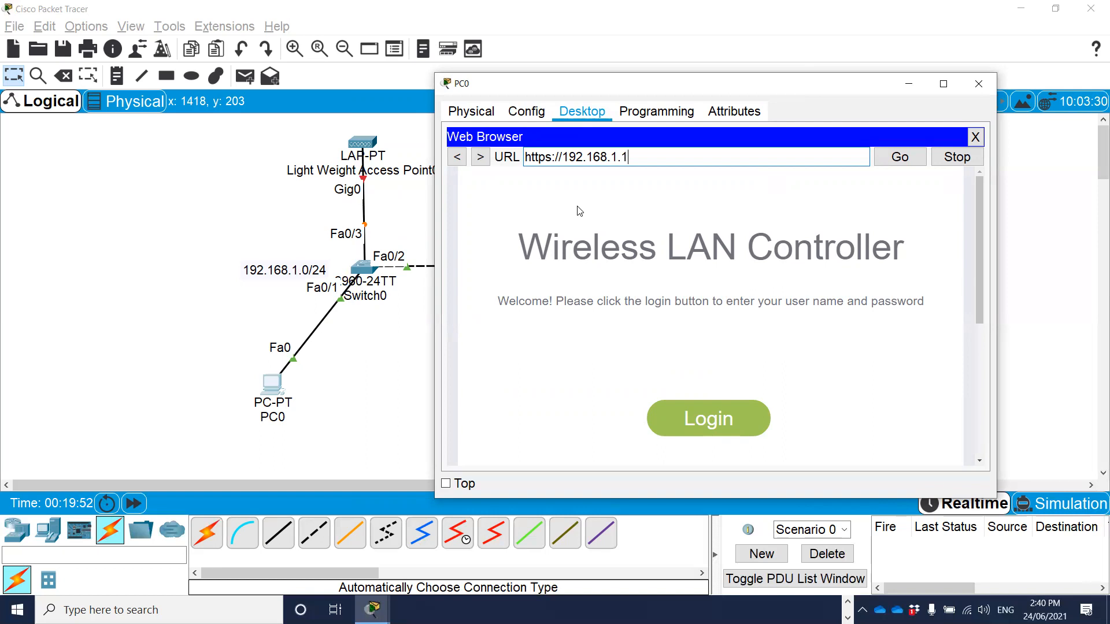
{"action": "triple_click", "coordinate": [544, 157]}
{"action": "right_click", "coordinate": [544, 157]}
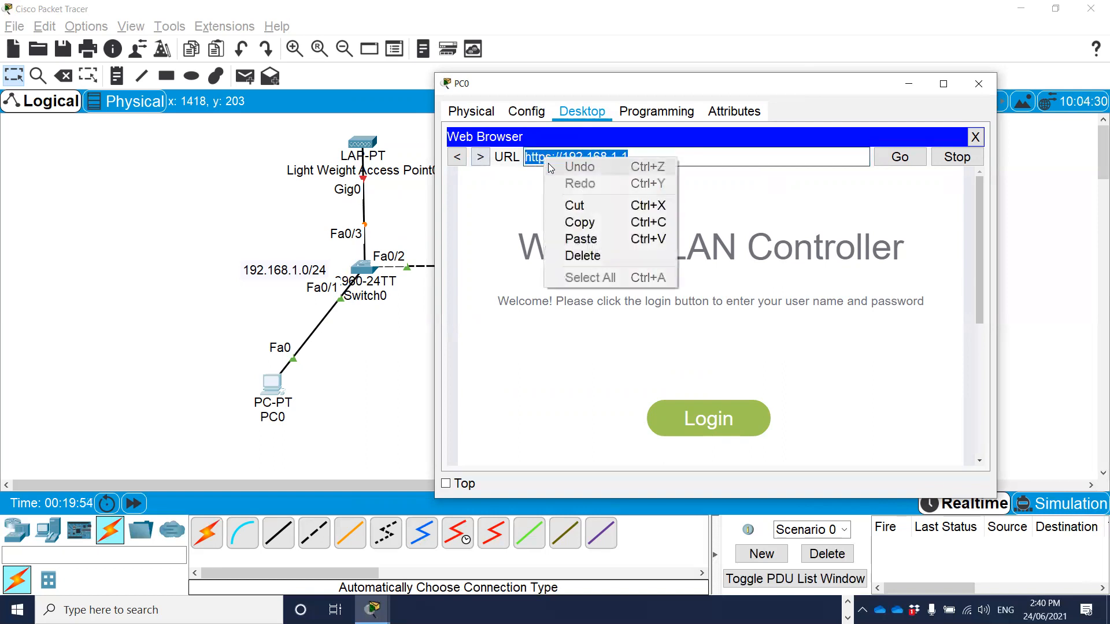
{"action": "left_click", "coordinate": [582, 225]}
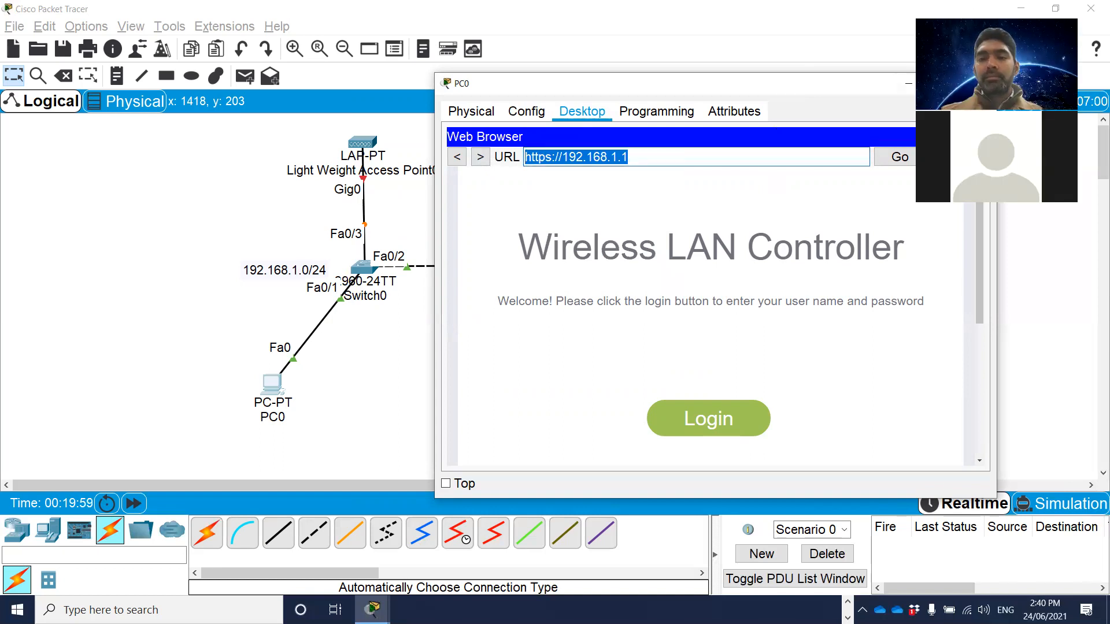
{"action": "left_click", "coordinate": [546, 383]}
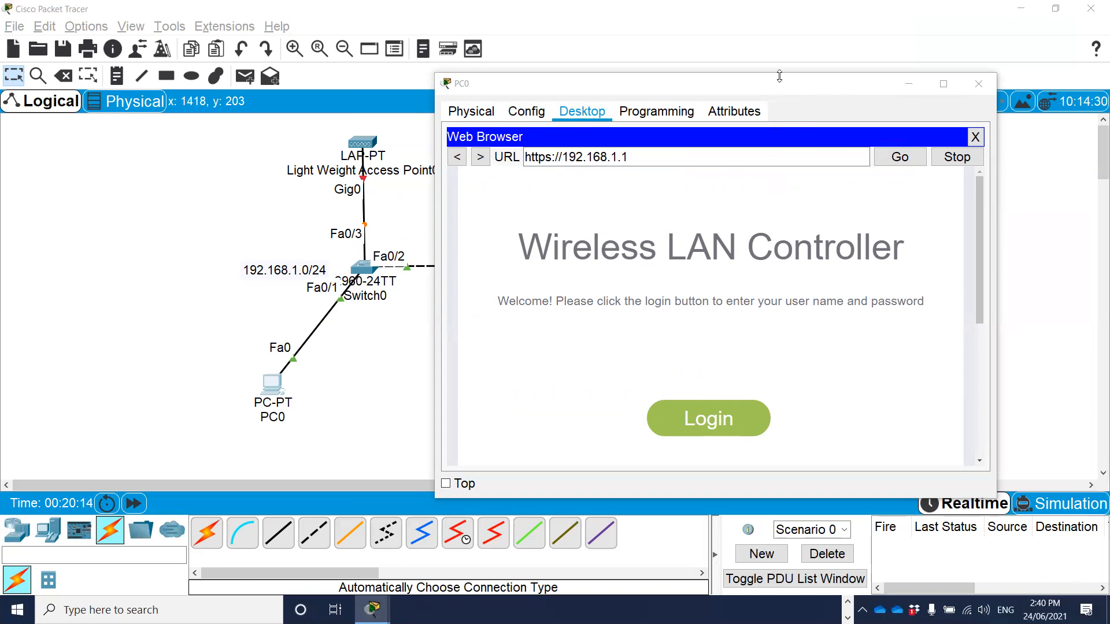
Make the PC0 window taller and log in to the wireless LAN controller as Admin with the account password.
{"action": "left_click_drag", "start_coordinate": [776, 73], "coordinate": [776, 31]}
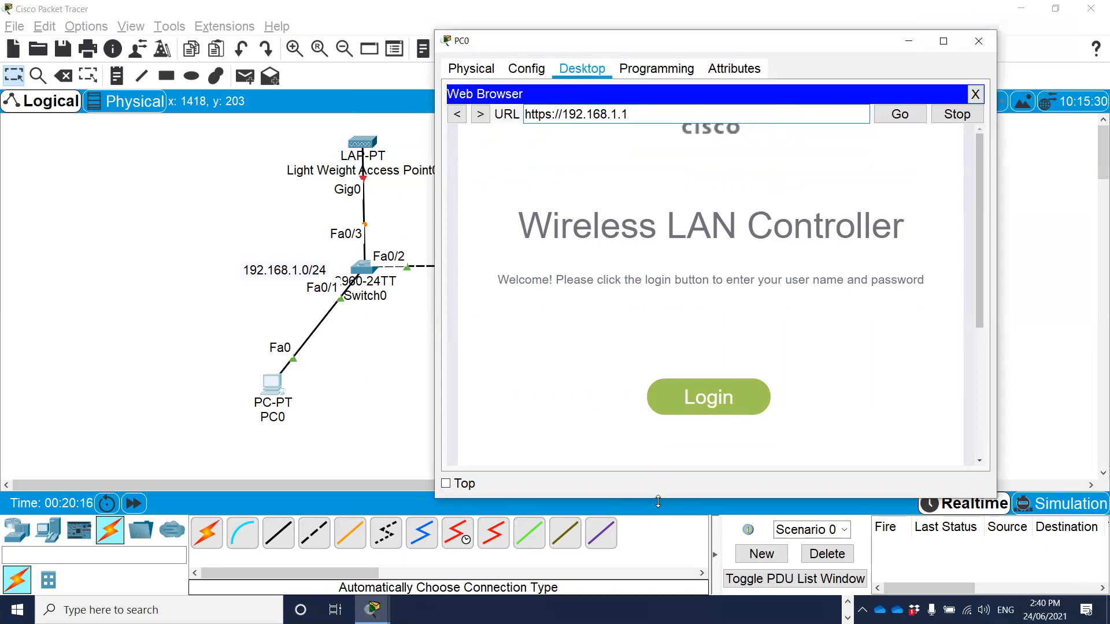
{"action": "left_click_drag", "start_coordinate": [658, 501], "coordinate": [658, 555]}
{"action": "left_click", "coordinate": [700, 429]}
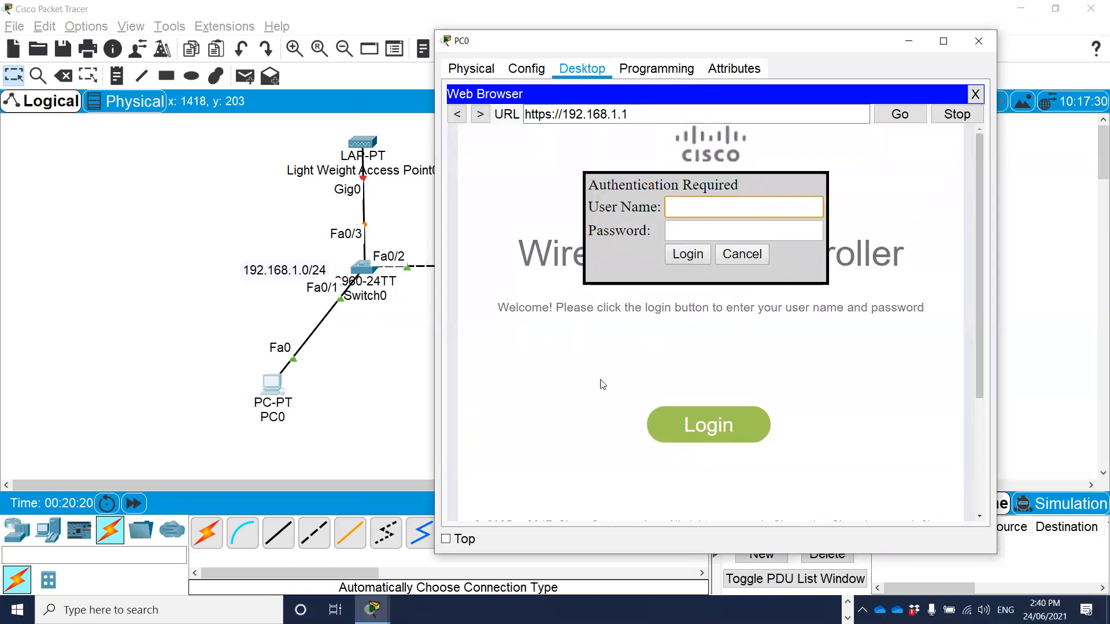
{"action": "type", "text": "Admin"}
{"action": "key", "text": "Tab"}
{"action": "type", "text": "Cisco123"}
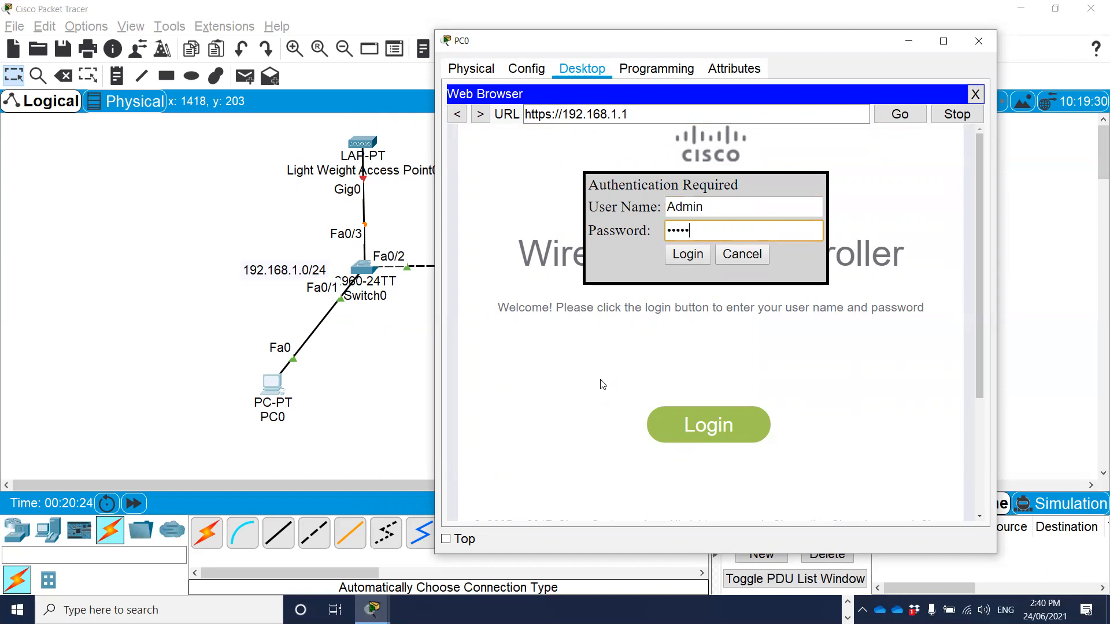
{"action": "left_click", "coordinate": [685, 256]}
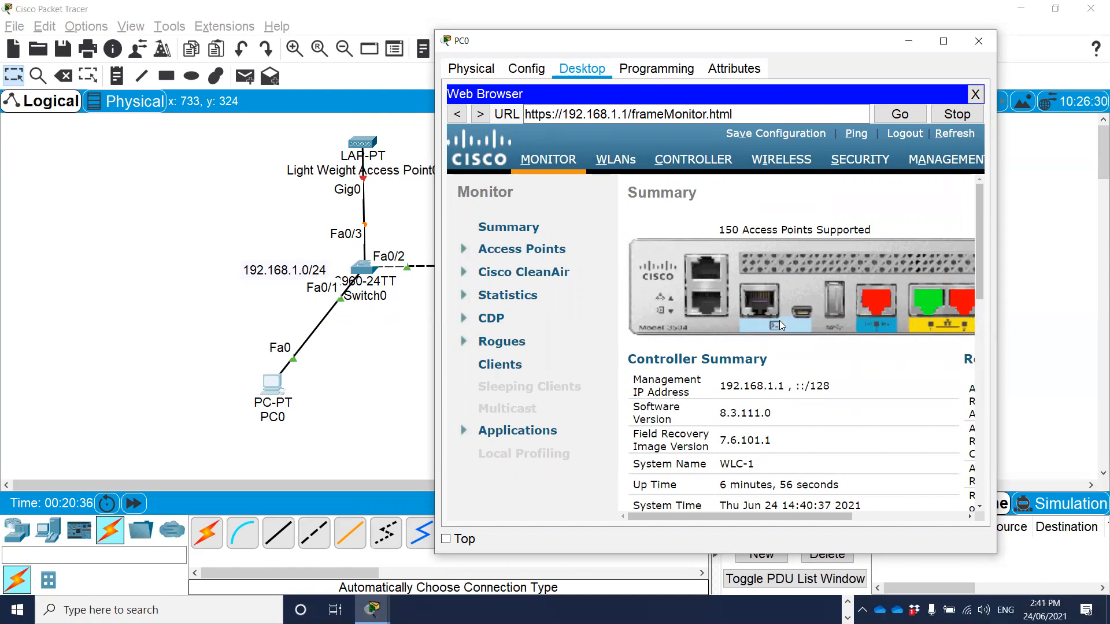
Maximize the PC0 window and examine the controller, access point and client summaries on the controller's monitoring page.
{"action": "double_click", "coordinate": [741, 43]}
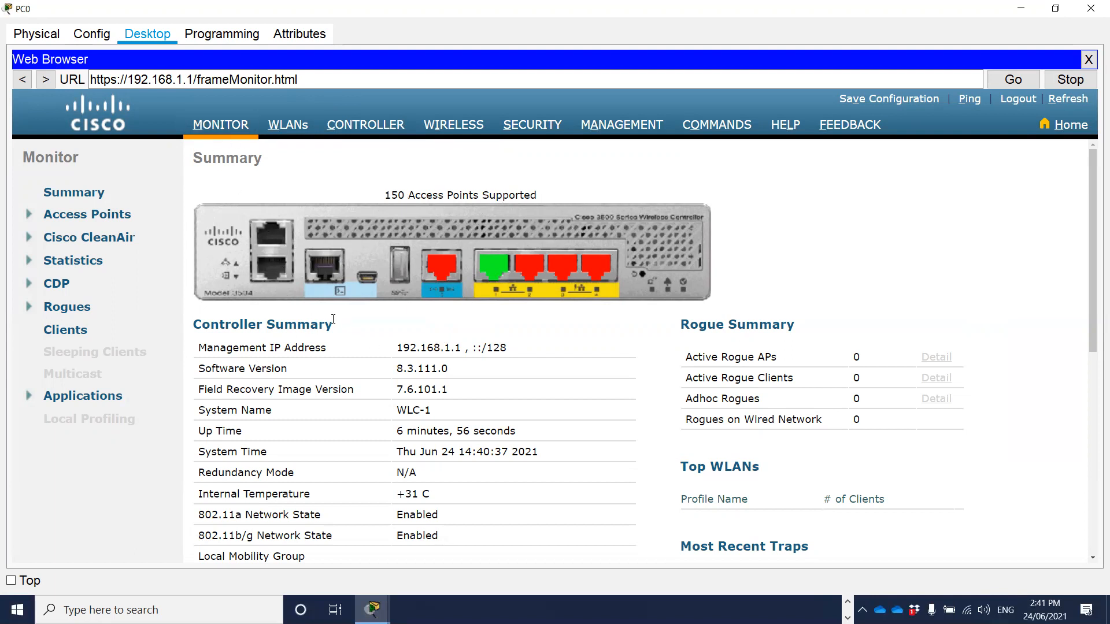
{"action": "scroll", "coordinate": [335, 313], "scroll_direction": "down", "scroll_amount": 2}
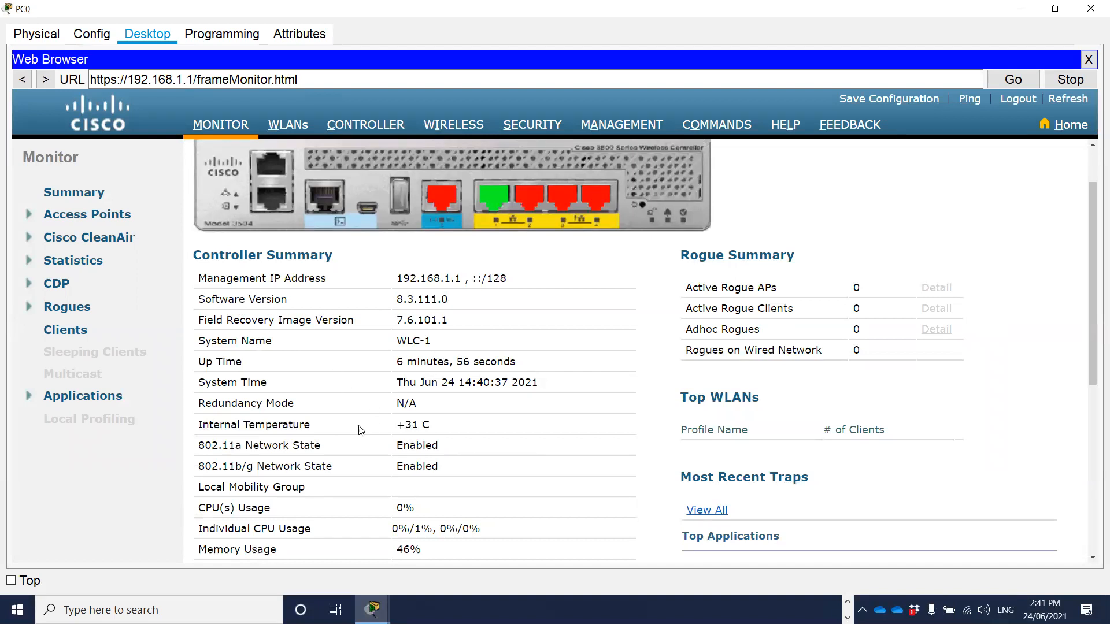
{"action": "scroll", "coordinate": [369, 467], "scroll_direction": "down", "scroll_amount": 1}
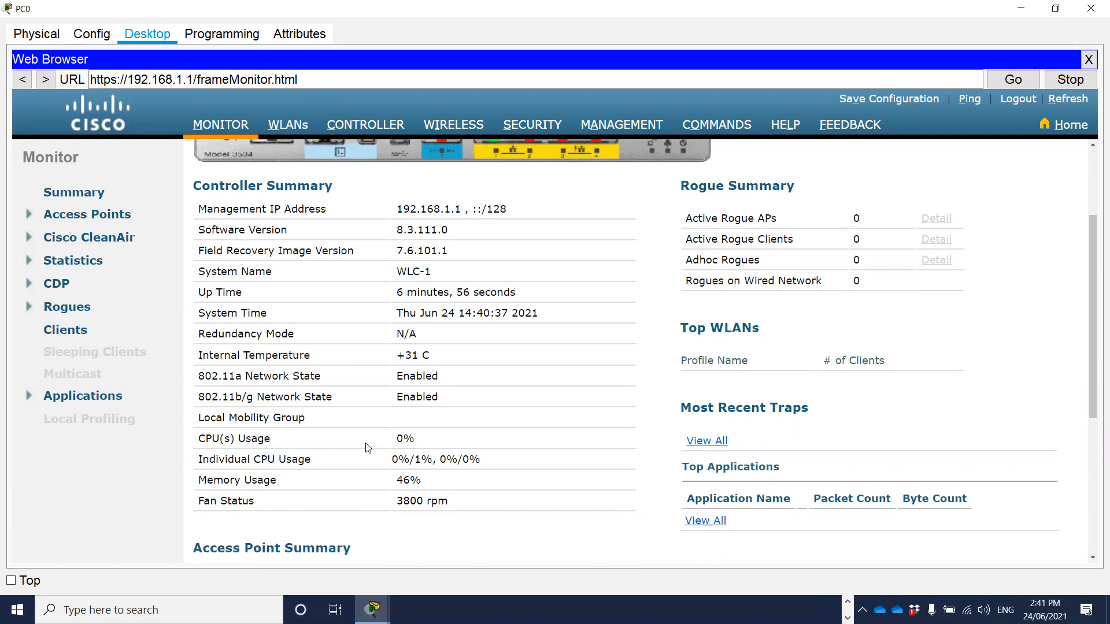
{"action": "scroll", "coordinate": [393, 428], "scroll_direction": "down", "scroll_amount": 2}
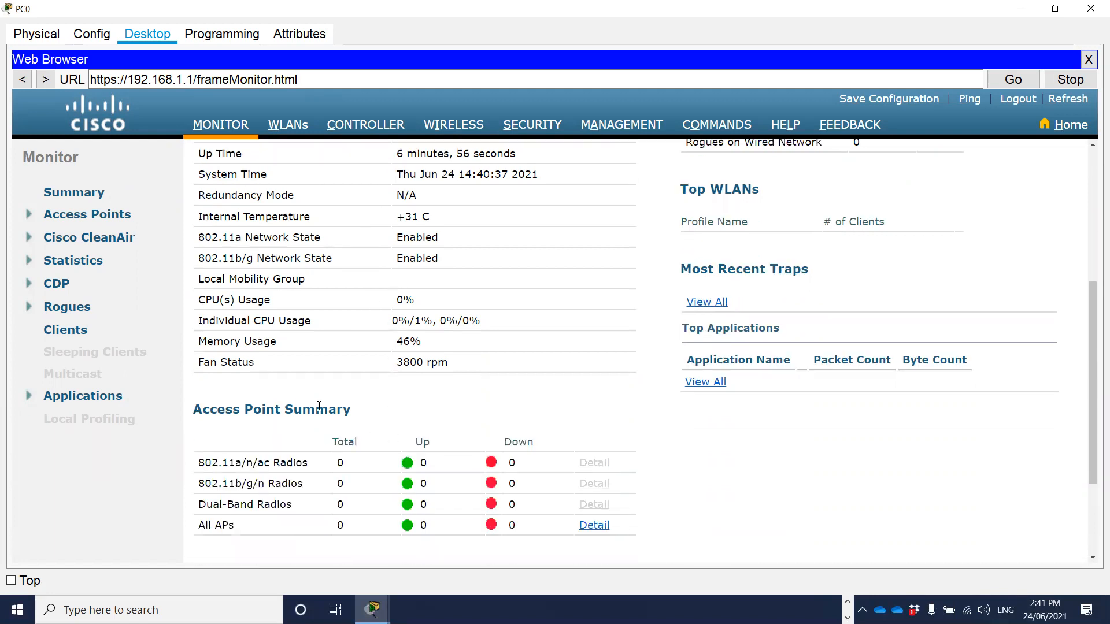
{"action": "scroll", "coordinate": [445, 483], "scroll_direction": "down", "scroll_amount": 3}
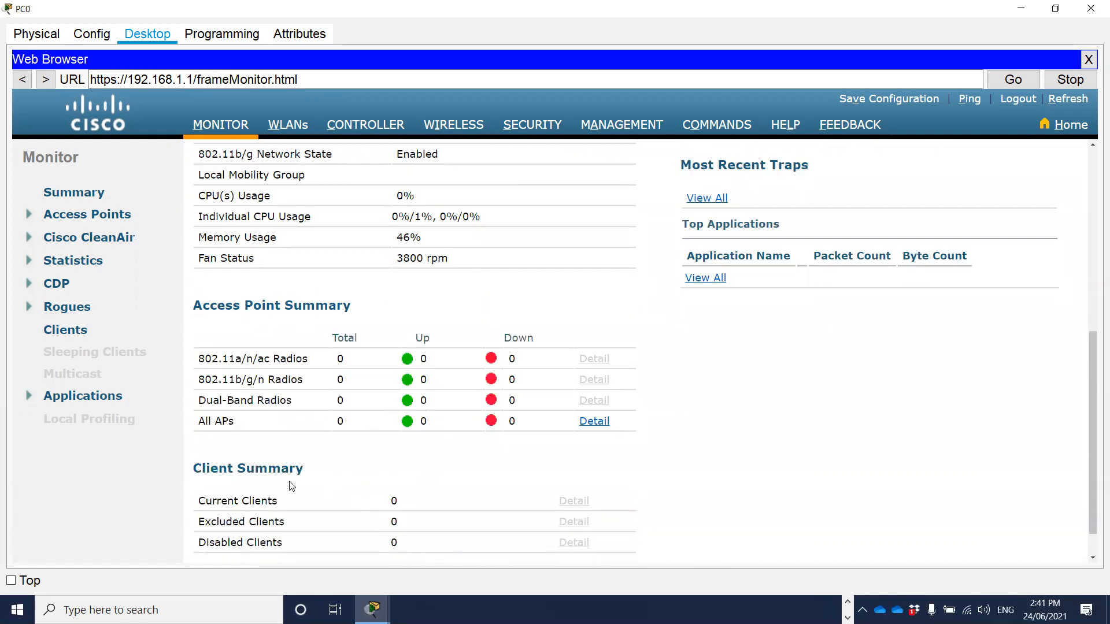
{"action": "scroll", "coordinate": [312, 480], "scroll_direction": "down", "scroll_amount": 1}
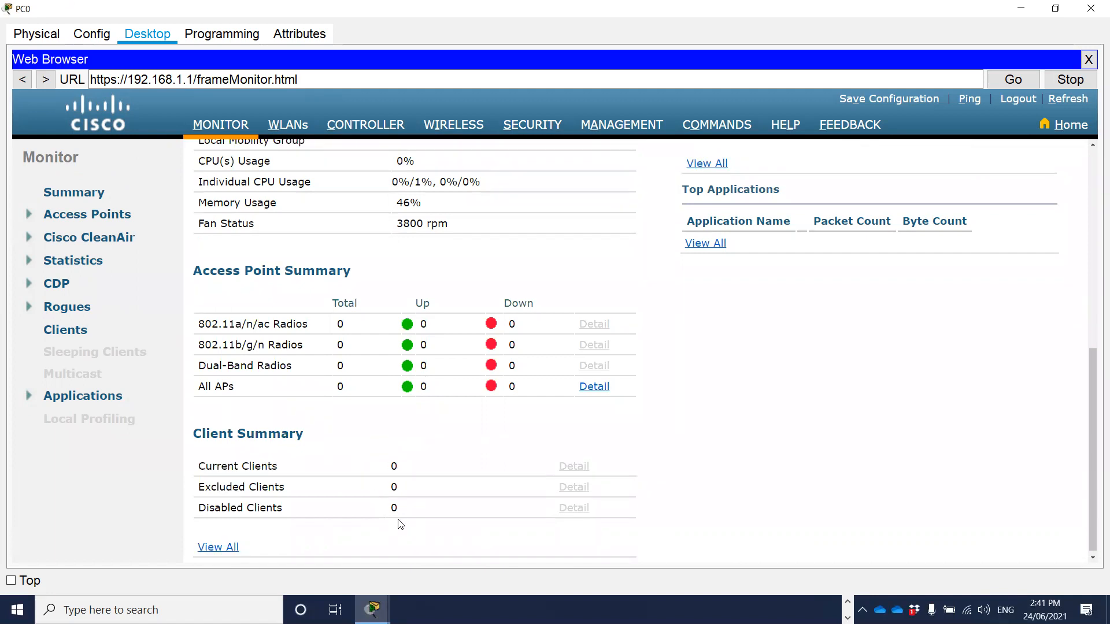
Examine the controller's monitoring summary and its WLANs, controller, wireless, security and management pages.
{"action": "scroll", "coordinate": [430, 459], "scroll_direction": "up", "scroll_amount": 1}
{"action": "scroll", "coordinate": [430, 459], "scroll_direction": "up", "scroll_amount": 10}
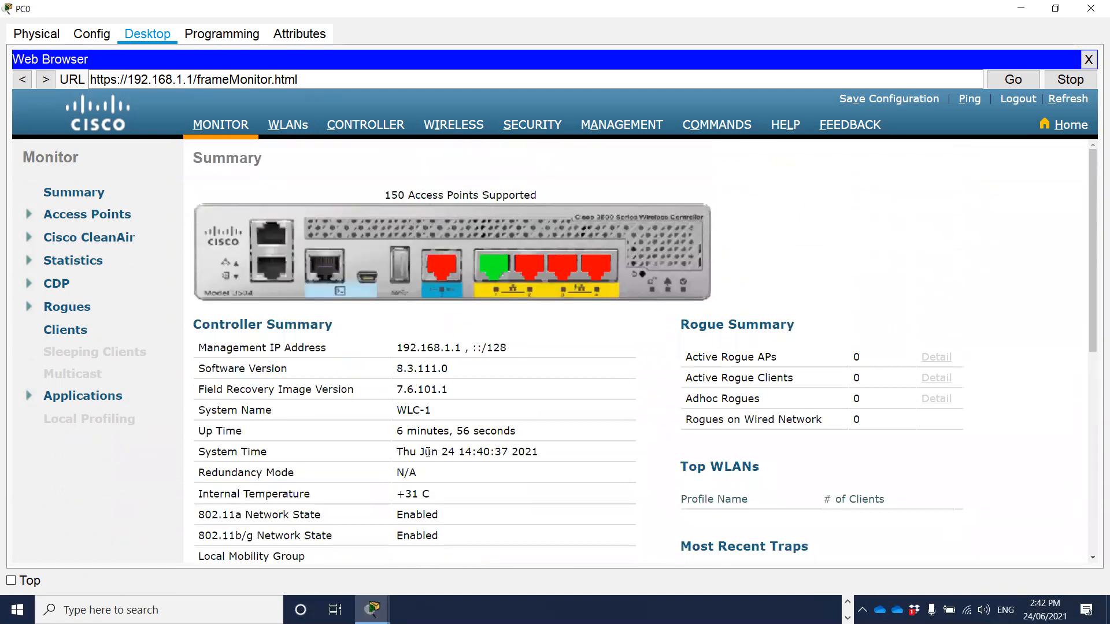
{"action": "left_click", "coordinate": [281, 129]}
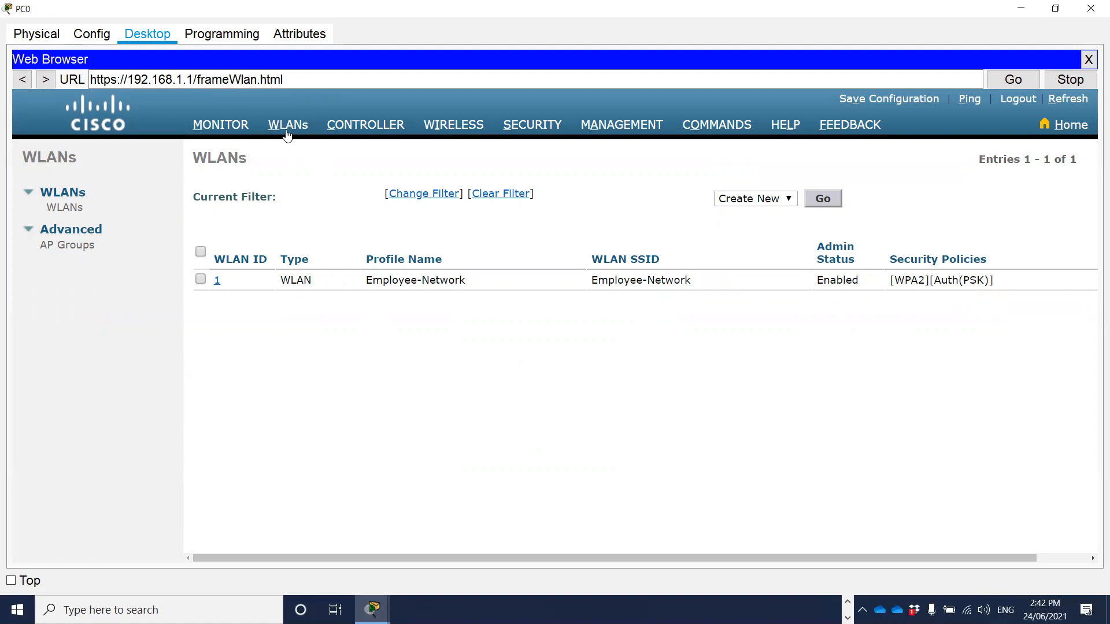
{"action": "left_click", "coordinate": [369, 126]}
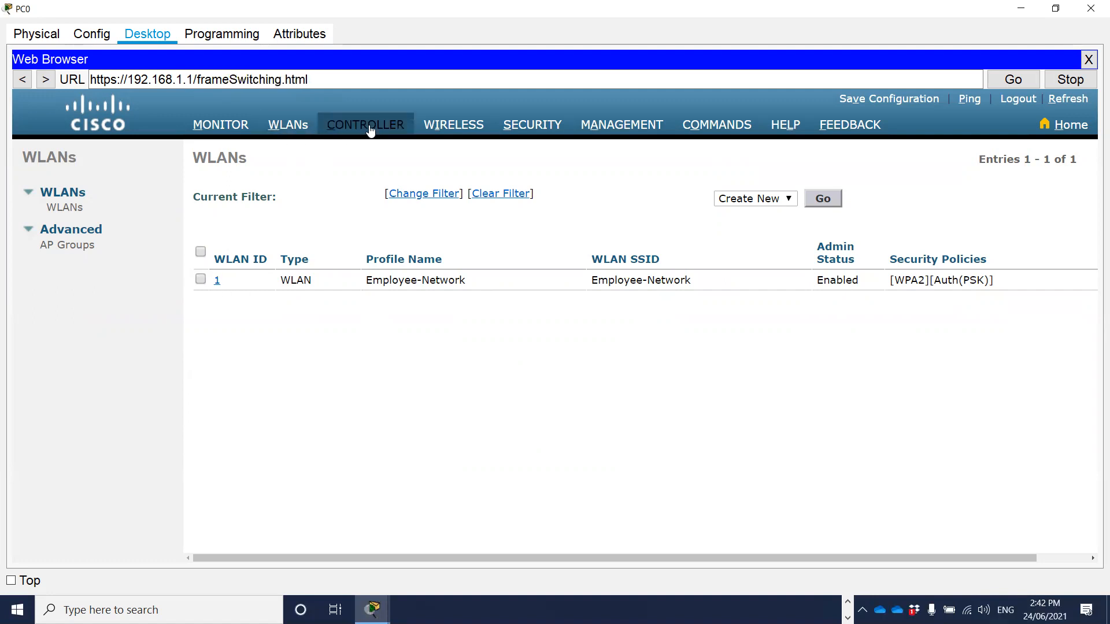
{"action": "left_click", "coordinate": [476, 206]}
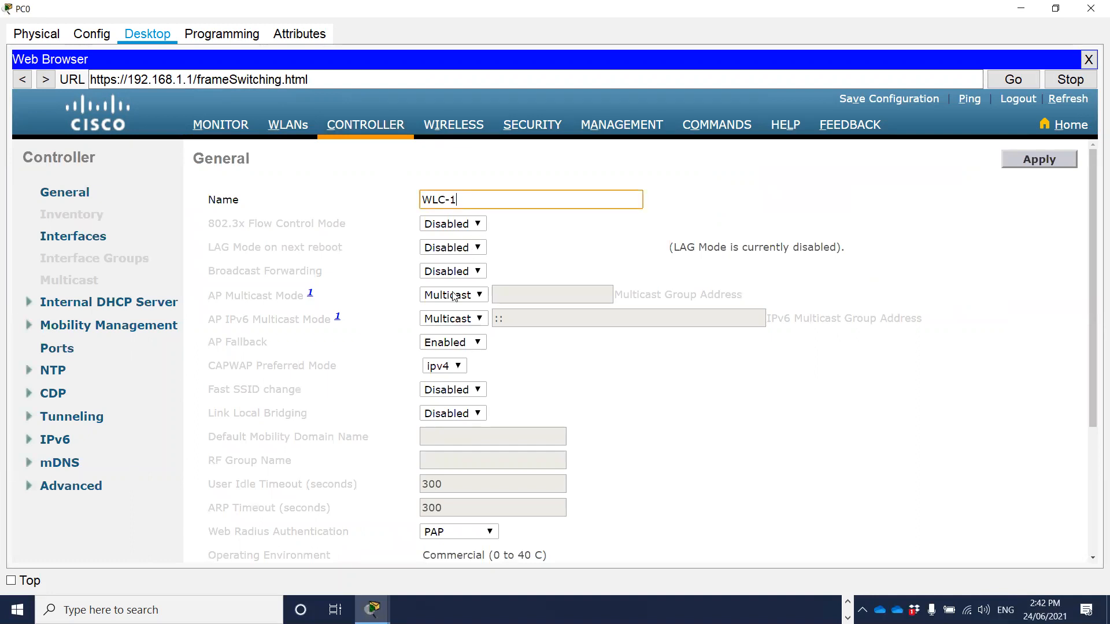
{"action": "left_click", "coordinate": [448, 491]}
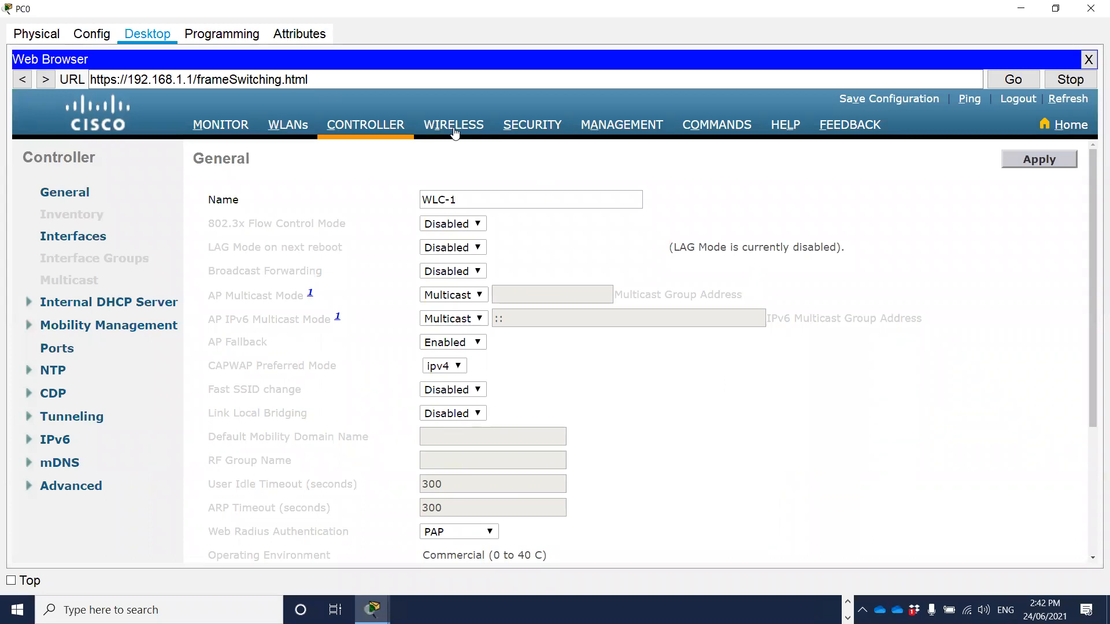
{"action": "left_click", "coordinate": [455, 133]}
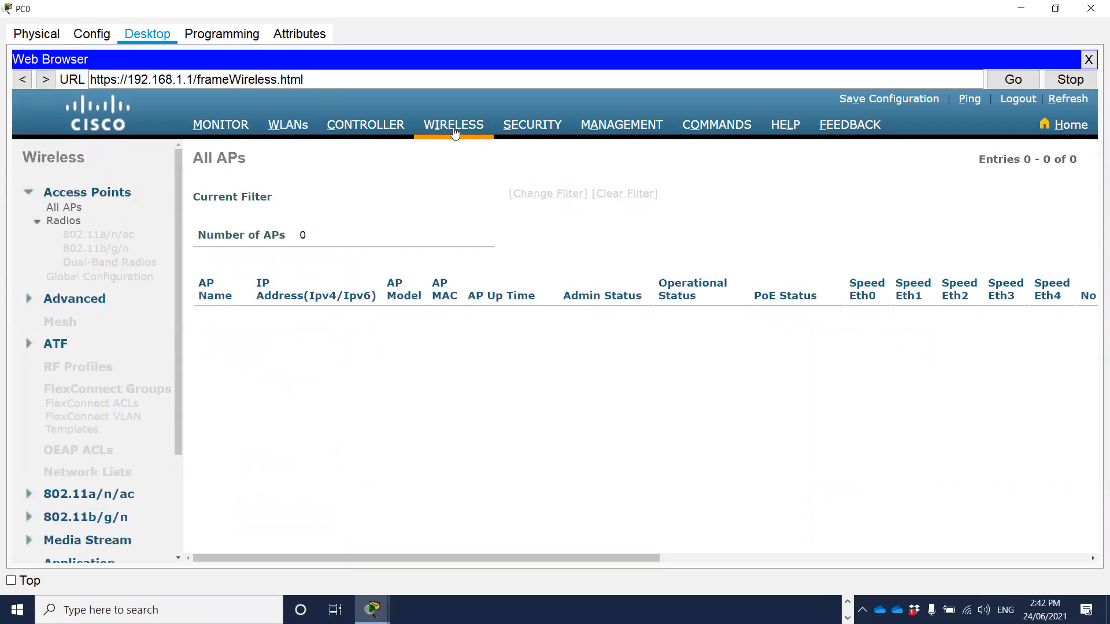
{"action": "left_click", "coordinate": [526, 133]}
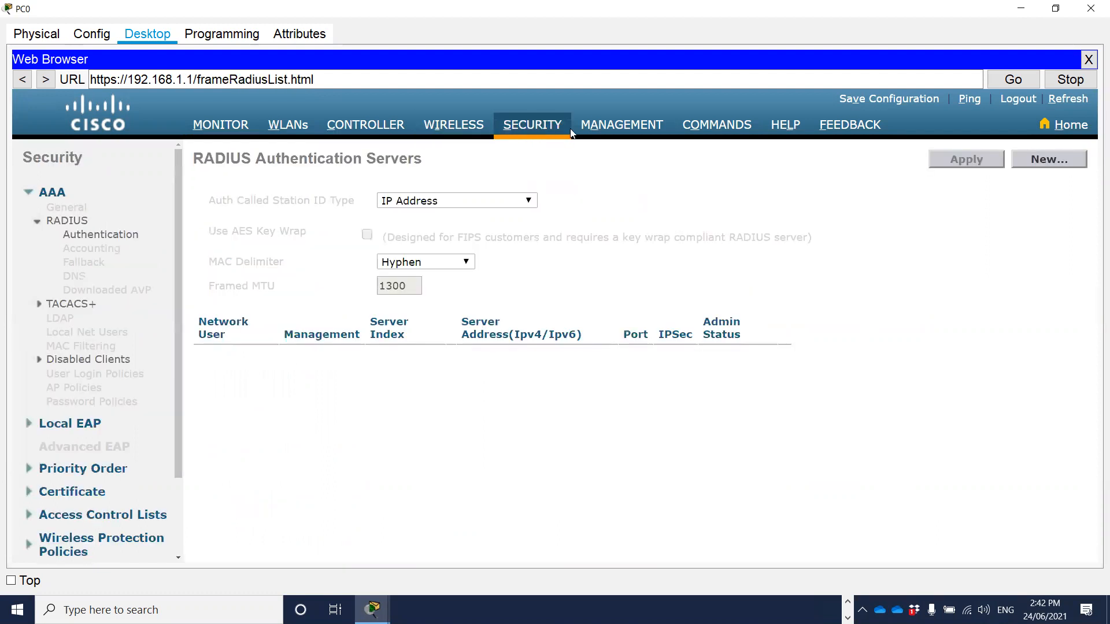
{"action": "left_click", "coordinate": [620, 132]}
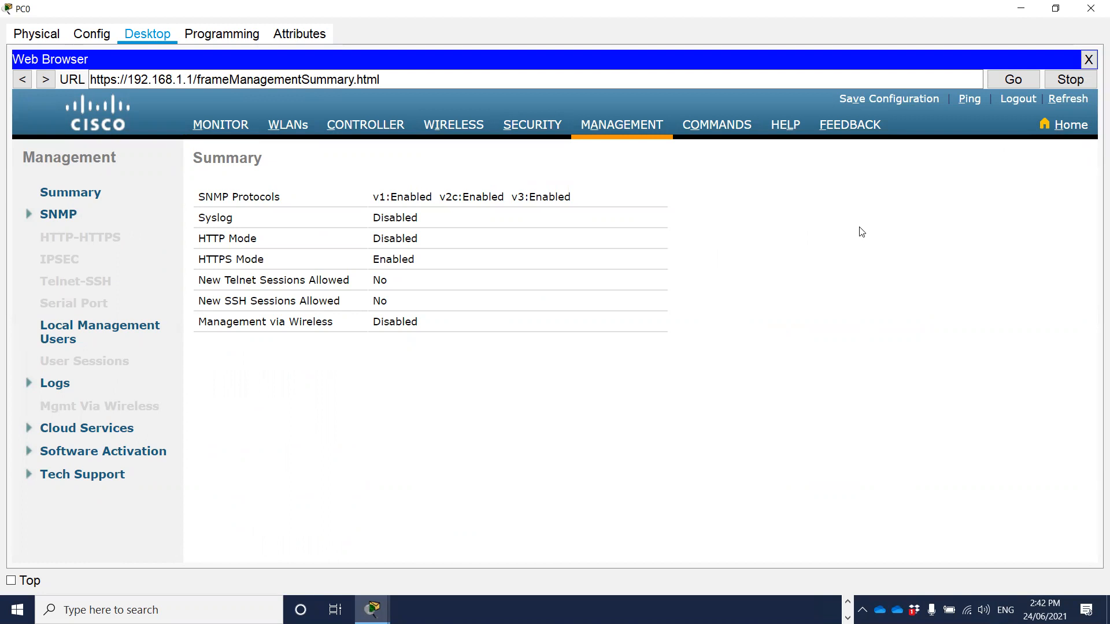
{"action": "left_click", "coordinate": [205, 124]}
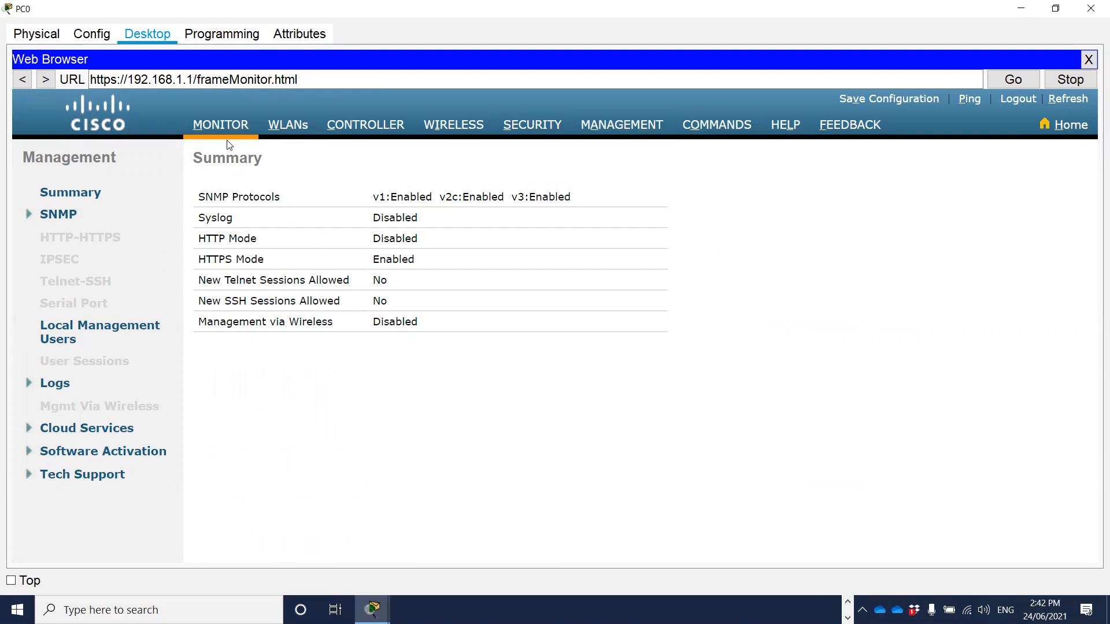
Create a new WLAN with both the profile name and the SSID set to Staff-Wifi, keeping ID 2.
{"action": "left_click", "coordinate": [289, 128]}
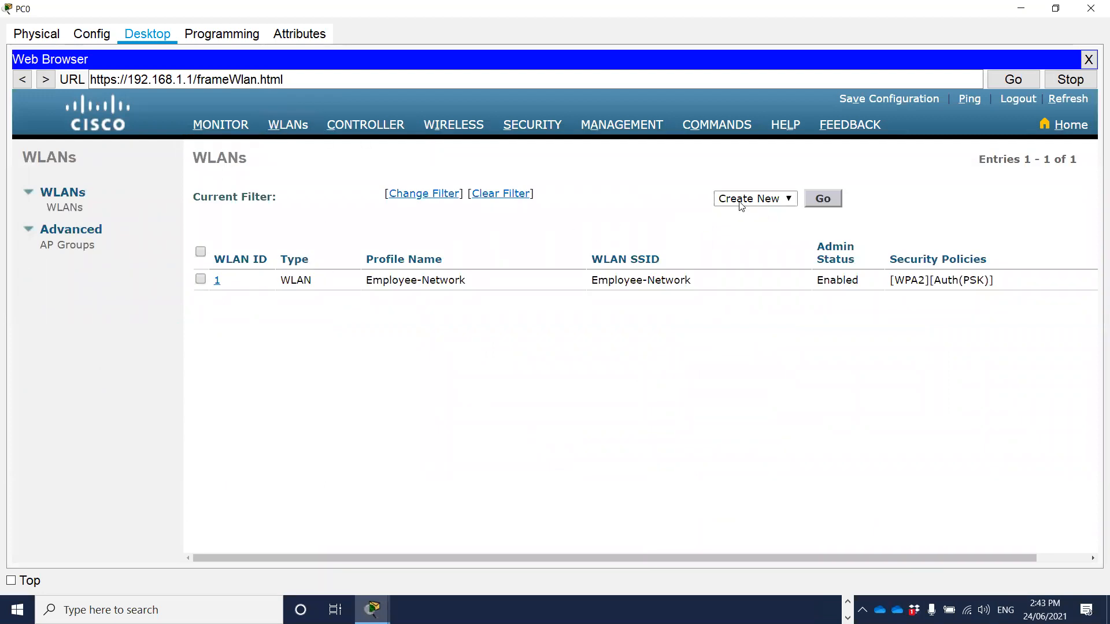
{"action": "left_click", "coordinate": [823, 199]}
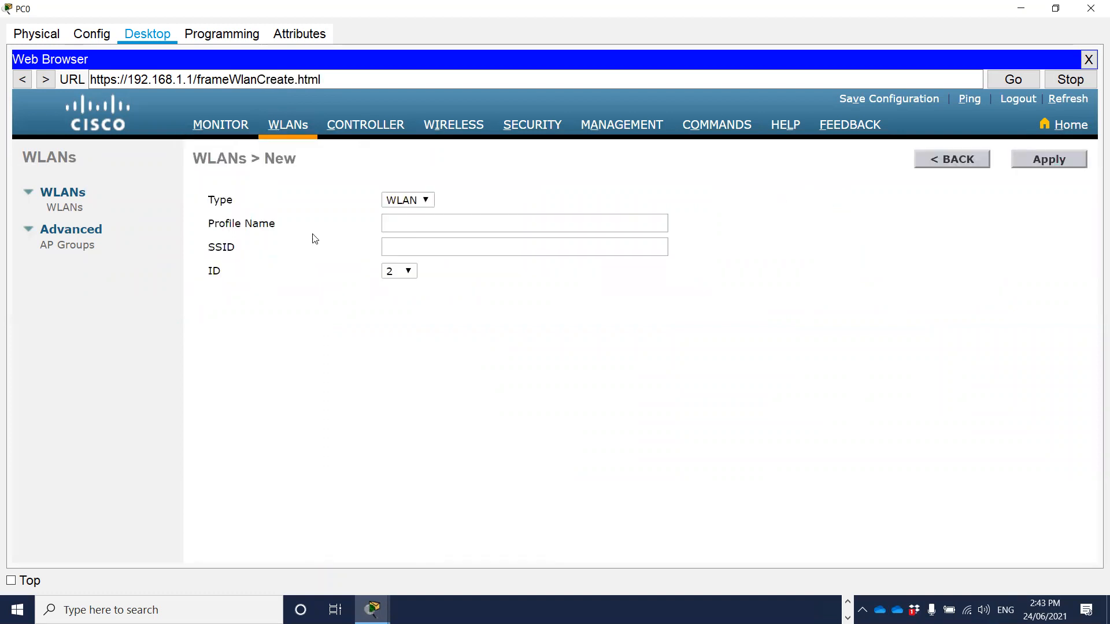
{"action": "left_click", "coordinate": [399, 218]}
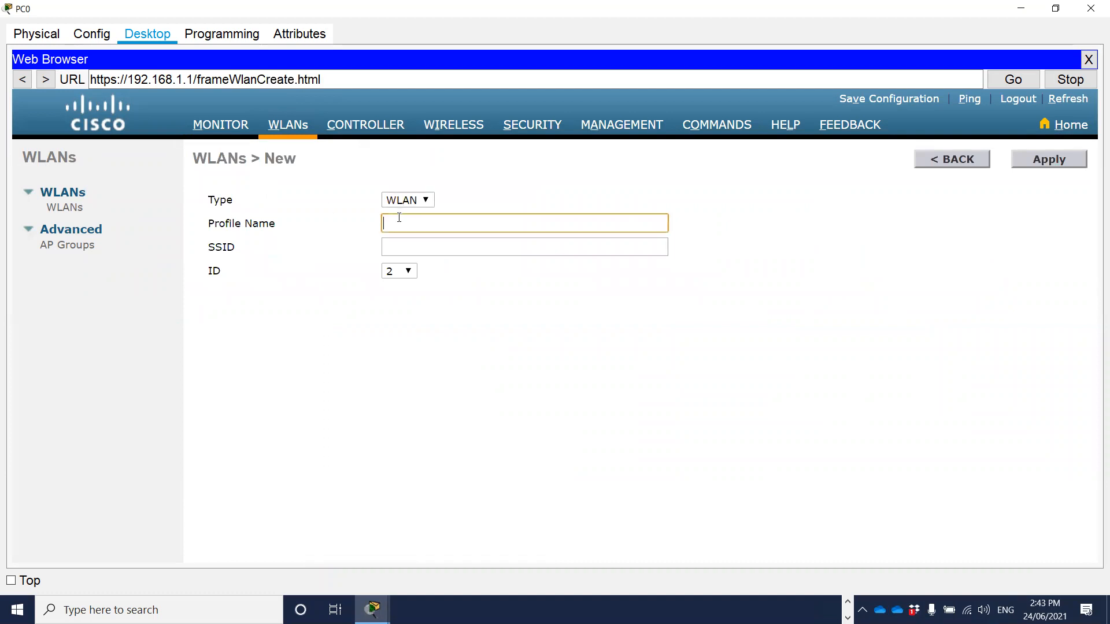
{"action": "type", "text": "Staff-Wifi"}
{"action": "left_click", "coordinate": [431, 246]}
{"action": "left_click_drag", "start_coordinate": [470, 221], "coordinate": [320, 231]}
{"action": "key", "text": "ctrl+c"}
{"action": "left_click", "coordinate": [435, 249]}
{"action": "key", "text": "ctrl+v"}
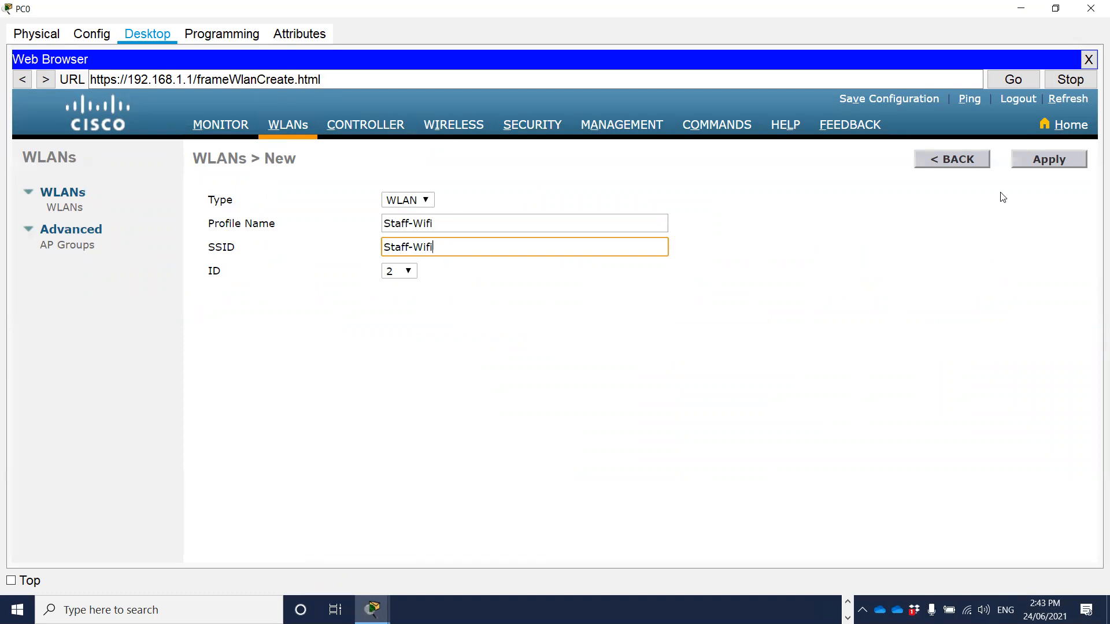
{"action": "left_click", "coordinate": [1050, 162]}
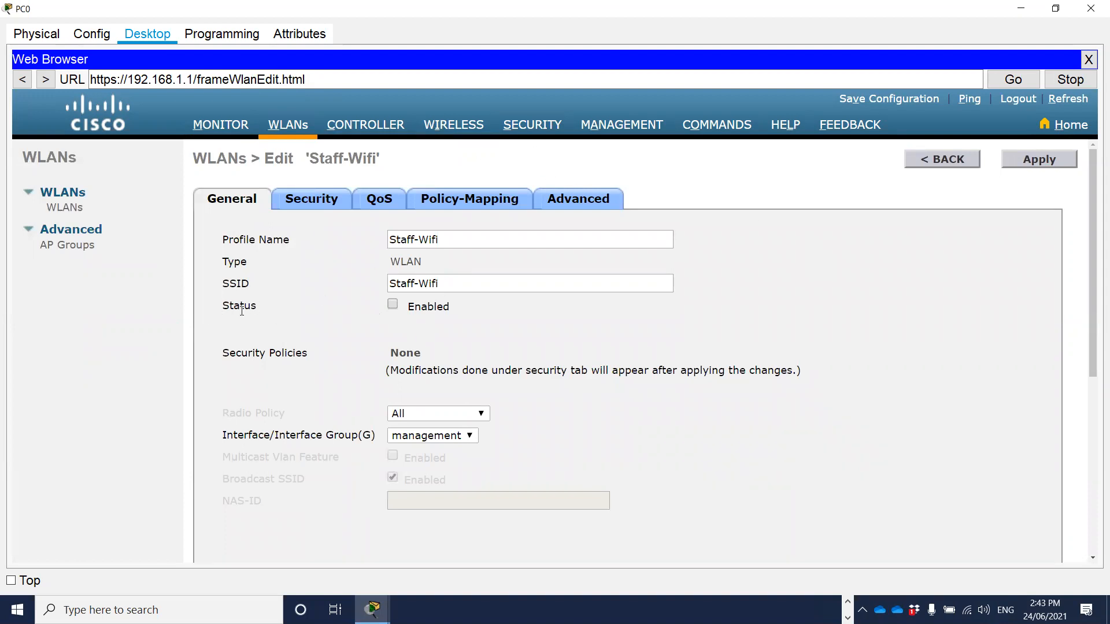
Enable the status of the Staff-Wifi WLAN and check its remaining general settings.
{"action": "left_click", "coordinate": [392, 305]}
{"action": "scroll", "coordinate": [317, 312], "scroll_direction": "down", "scroll_amount": 1}
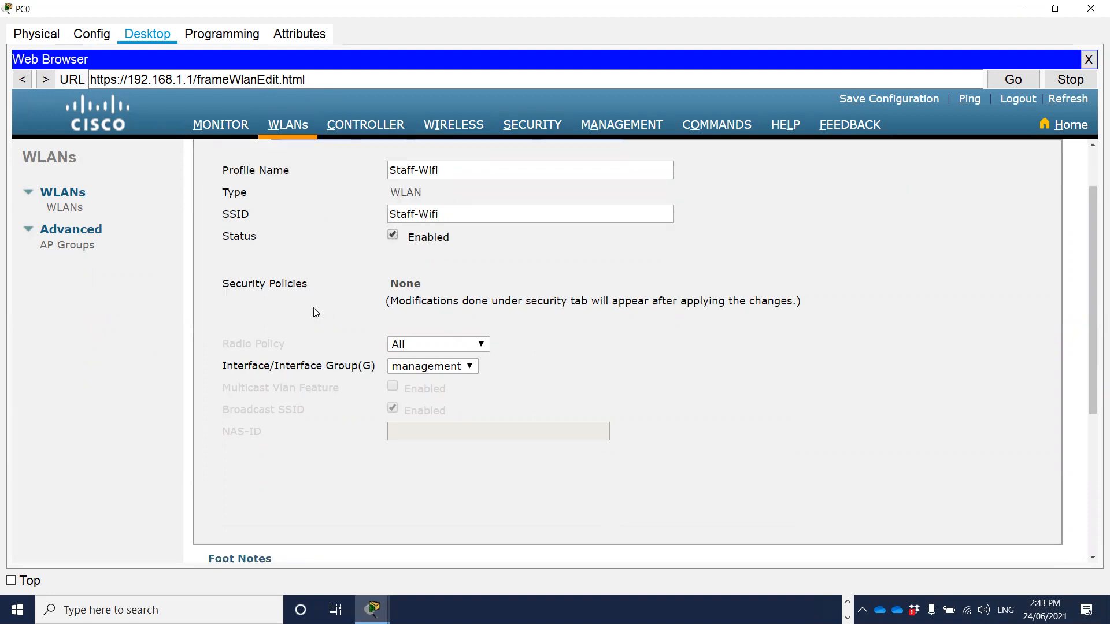
{"action": "scroll", "coordinate": [319, 299], "scroll_direction": "down", "scroll_amount": 2}
{"action": "scroll", "coordinate": [323, 301], "scroll_direction": "up", "scroll_amount": 3}
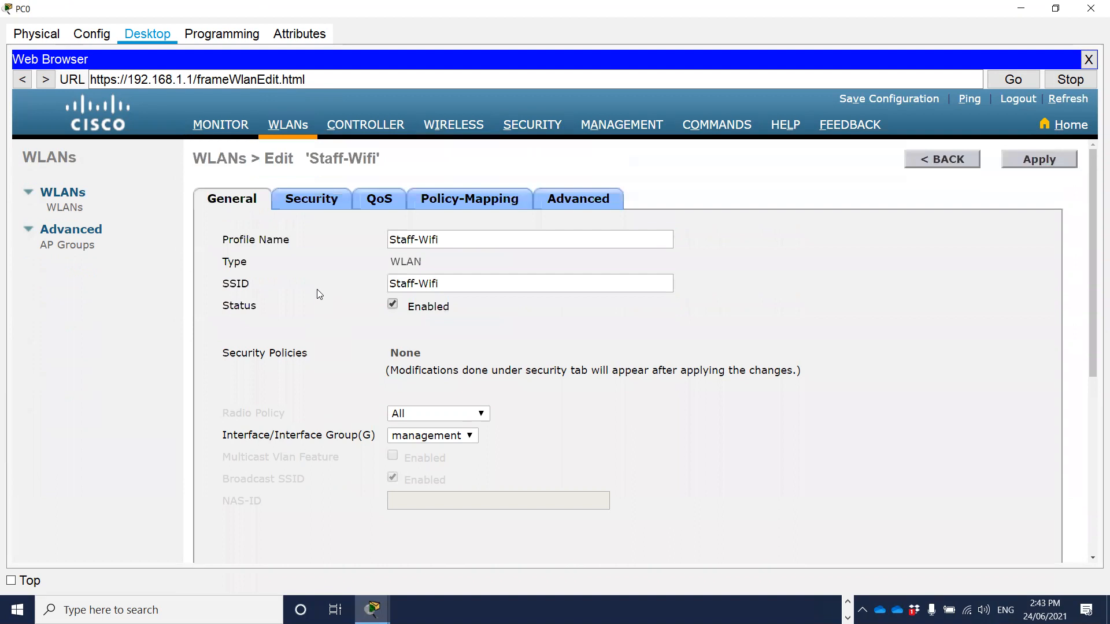
Set the Layer 2 security of Staff-Wifi to WPA+WPA2 with the WPA2 policy and AES encryption.
{"action": "left_click", "coordinate": [304, 202]}
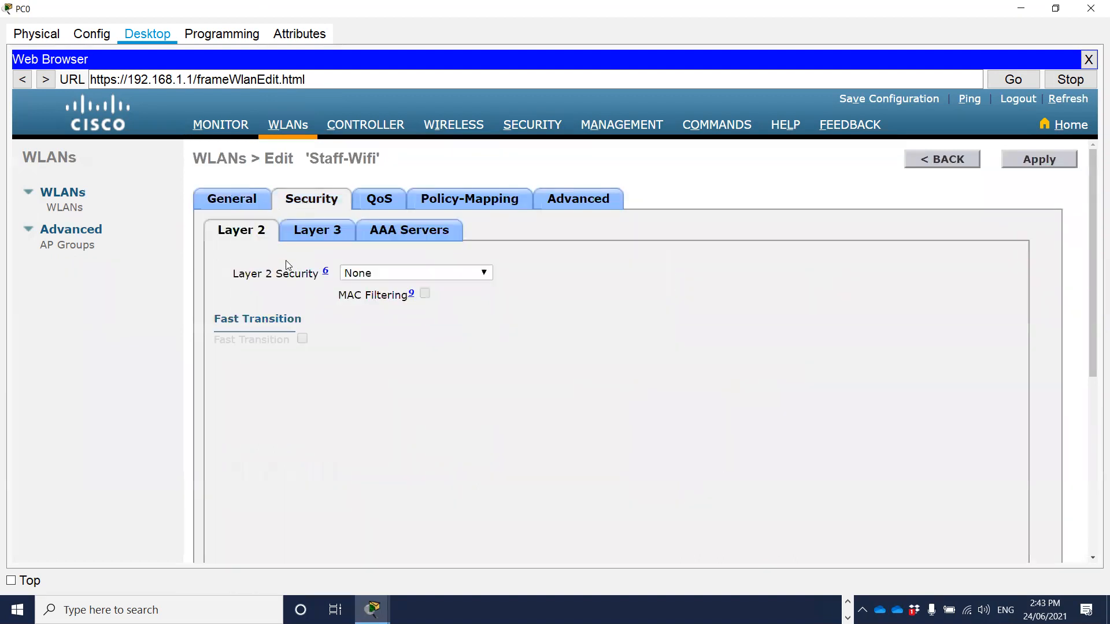
{"action": "left_click", "coordinate": [484, 274]}
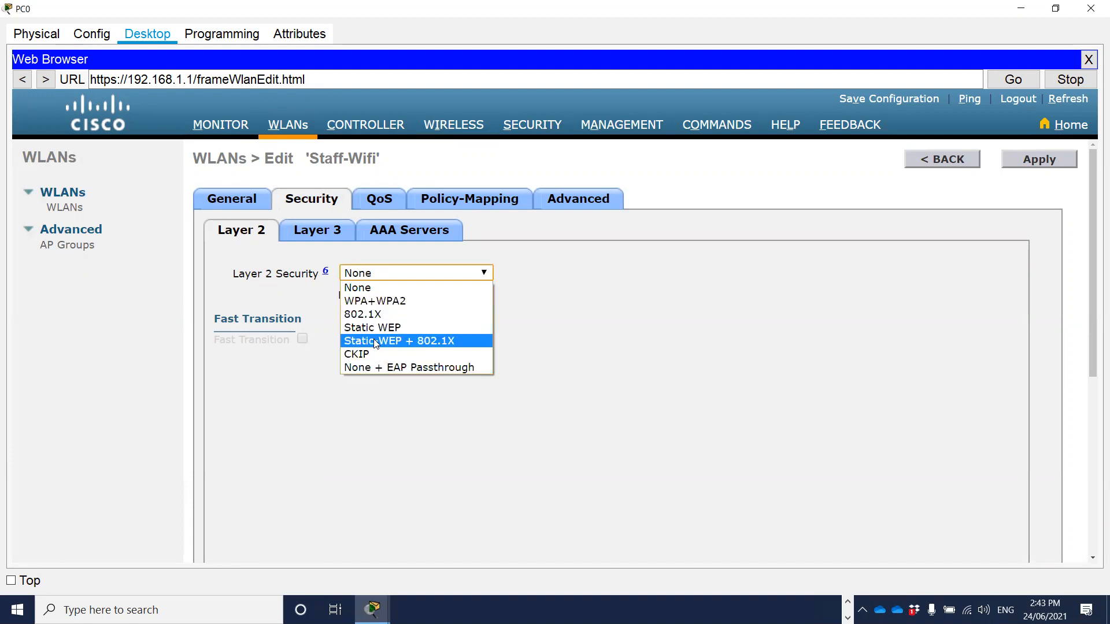
{"action": "left_click", "coordinate": [396, 301]}
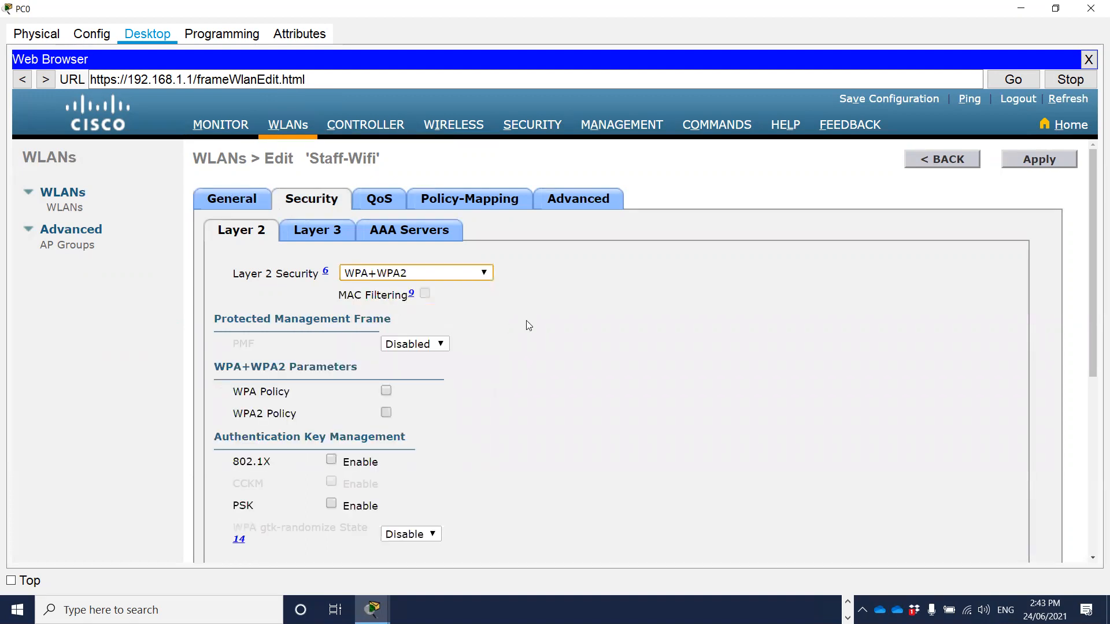
{"action": "scroll", "coordinate": [526, 324], "scroll_direction": "down", "scroll_amount": 1}
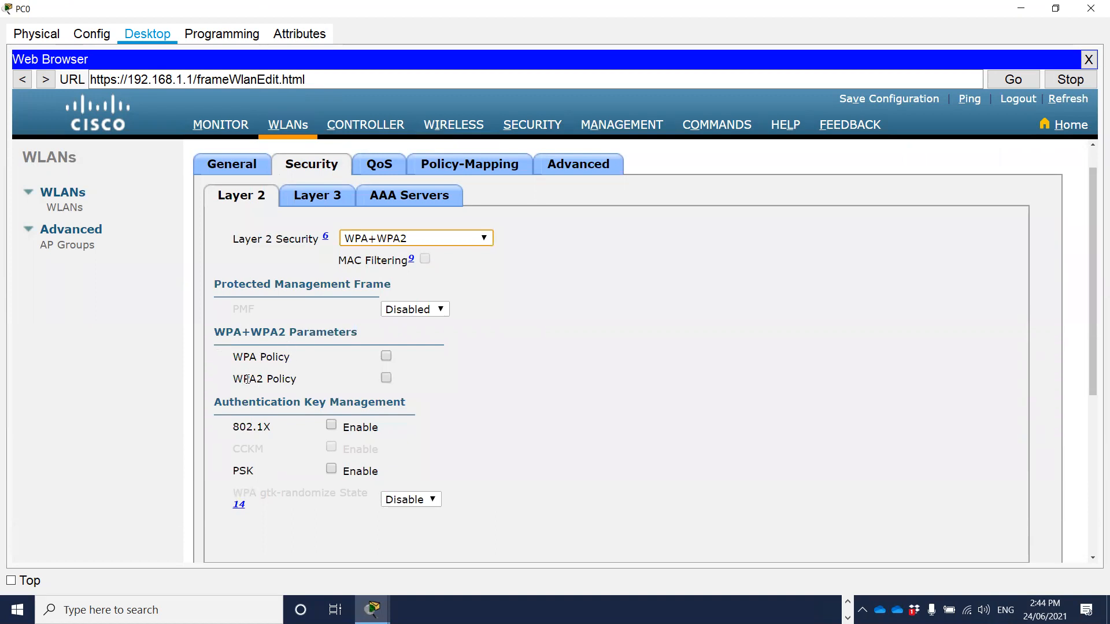
{"action": "left_click", "coordinate": [386, 378]}
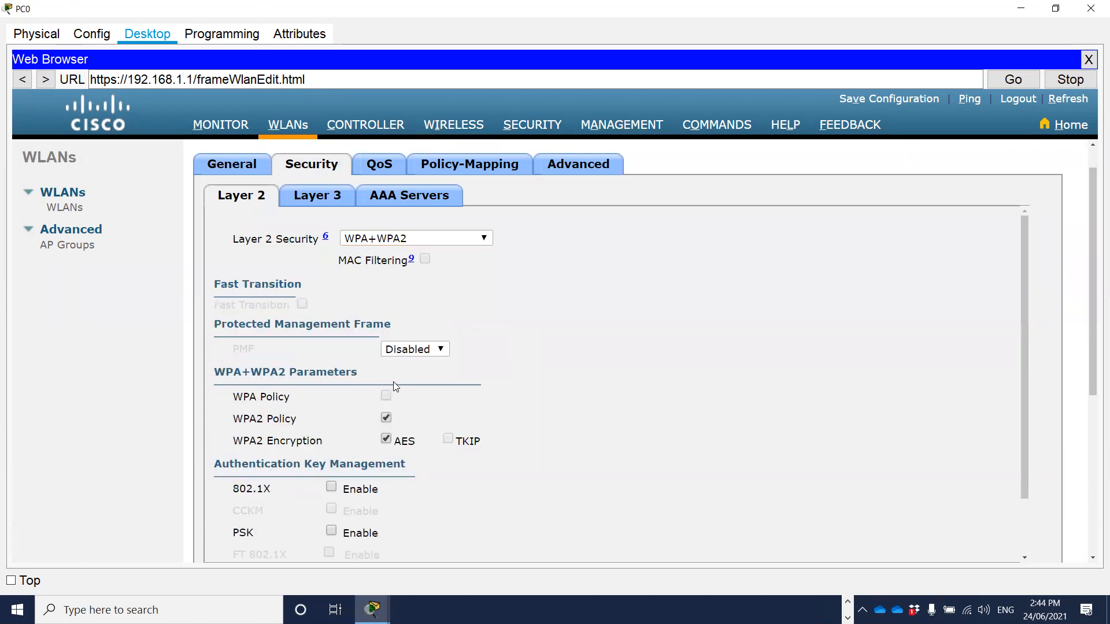
{"action": "scroll", "coordinate": [552, 349], "scroll_direction": "down", "scroll_amount": 3}
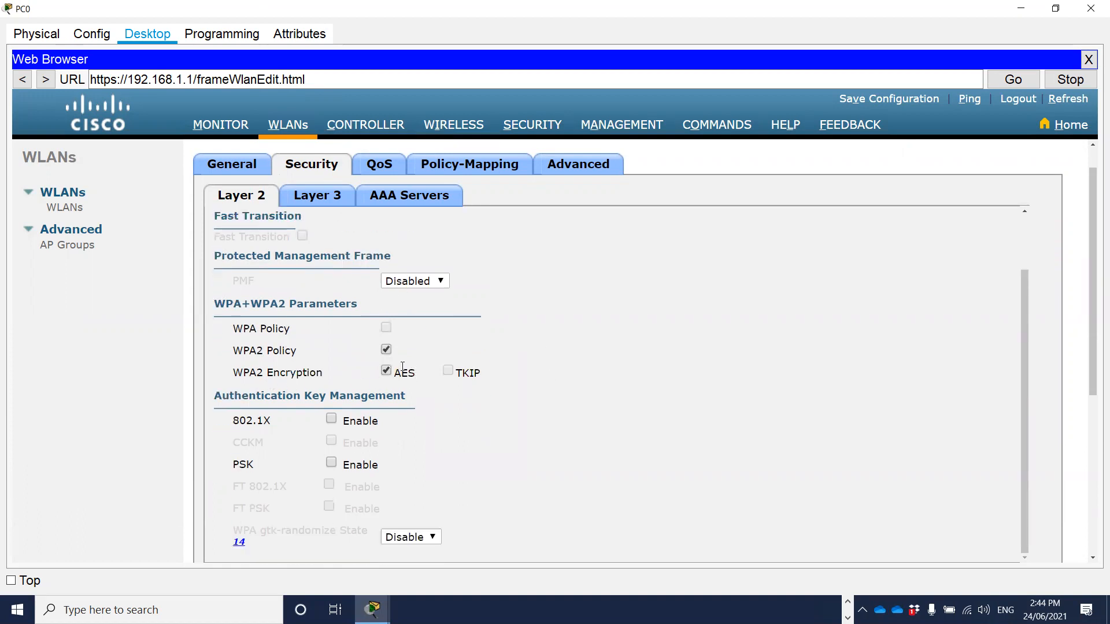
{"action": "left_click", "coordinate": [387, 370]}
{"action": "scroll", "coordinate": [495, 412], "scroll_direction": "down", "scroll_amount": 1}
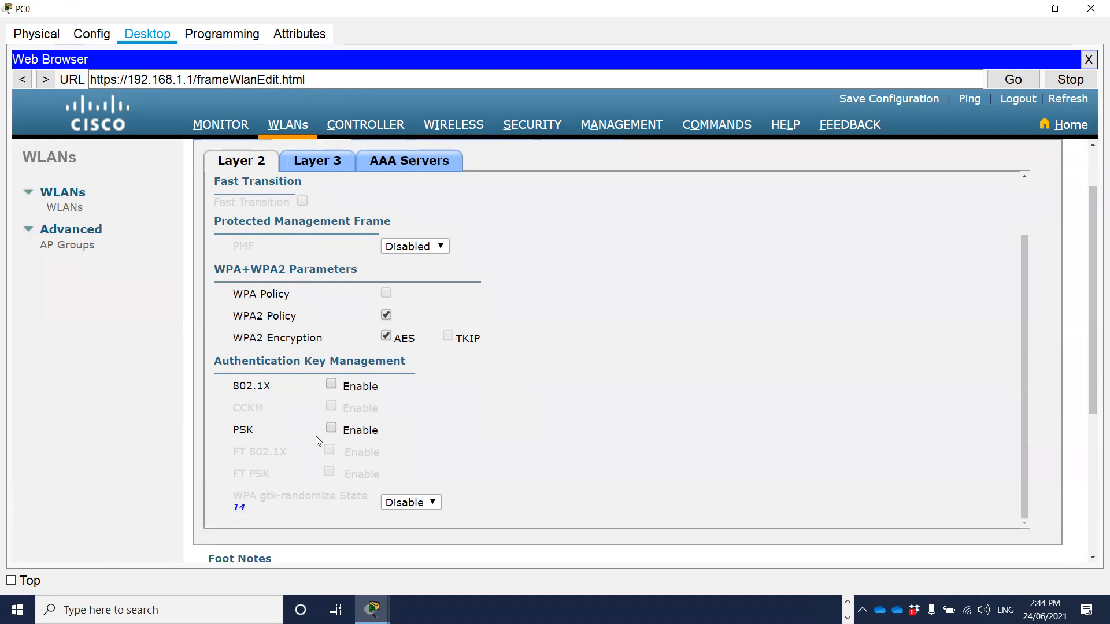
Enable PSK authentication key management for Staff-Wifi and enter the pre-shared key in ASCII format.
{"action": "left_click", "coordinate": [331, 429]}
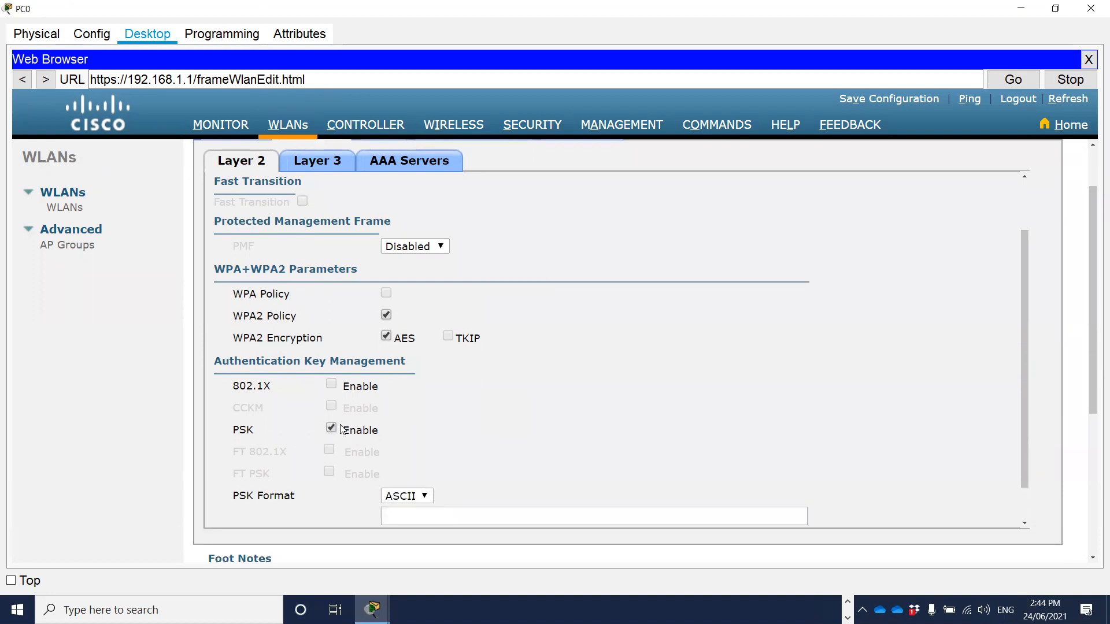
{"action": "scroll", "coordinate": [510, 395], "scroll_direction": "down", "scroll_amount": 1}
{"action": "left_click", "coordinate": [501, 473]}
{"action": "type", "text": "••••••••"}
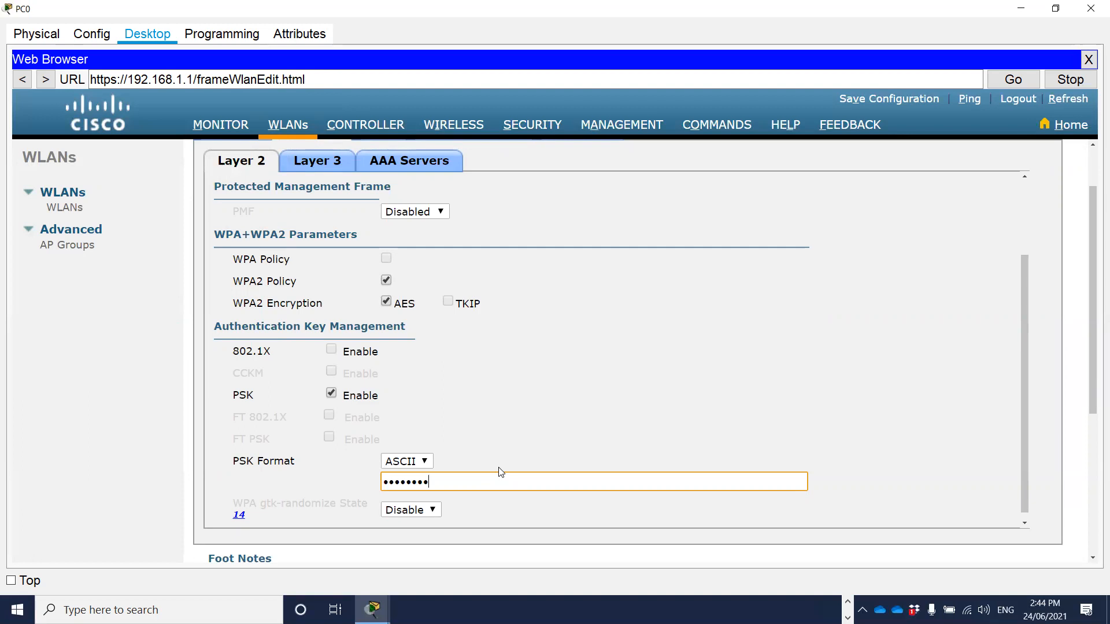
{"action": "left_click_drag", "start_coordinate": [1024, 483], "coordinate": [1053, 334]}
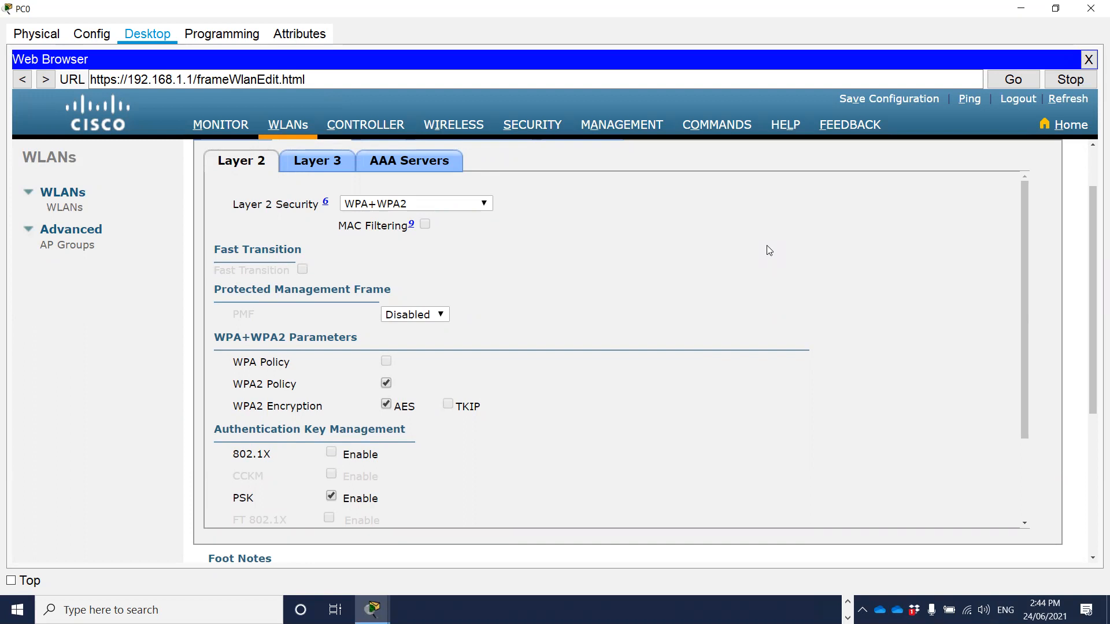
Set the Layer 3 security of Staff-Wifi to Web Policy and dismiss the alert.
{"action": "left_click", "coordinate": [317, 161]}
{"action": "left_click", "coordinate": [385, 208]}
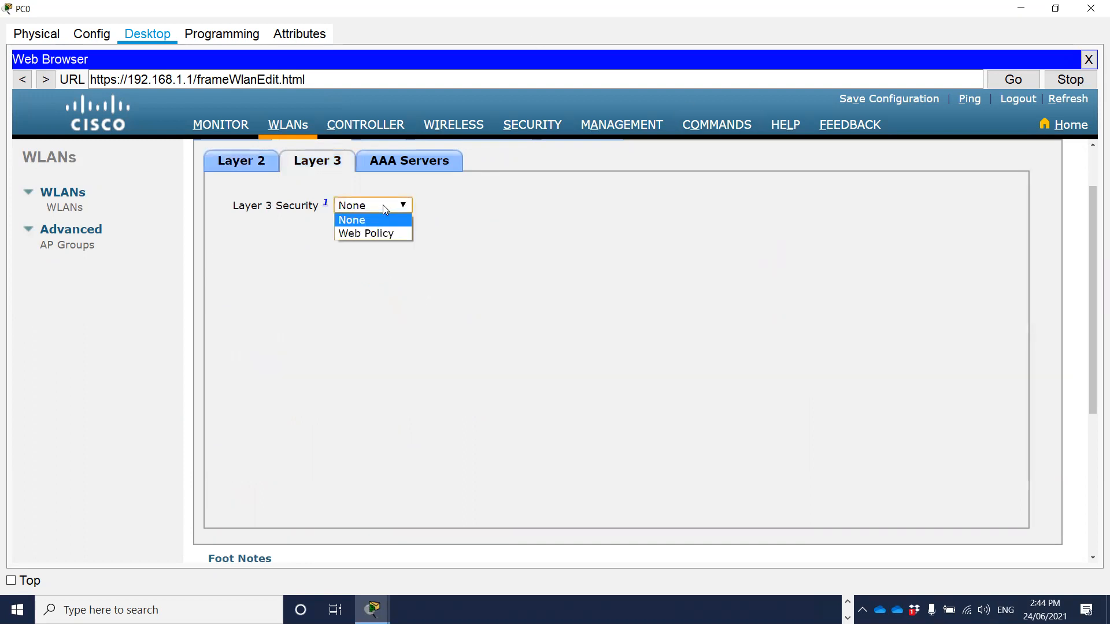
{"action": "left_click", "coordinate": [377, 232]}
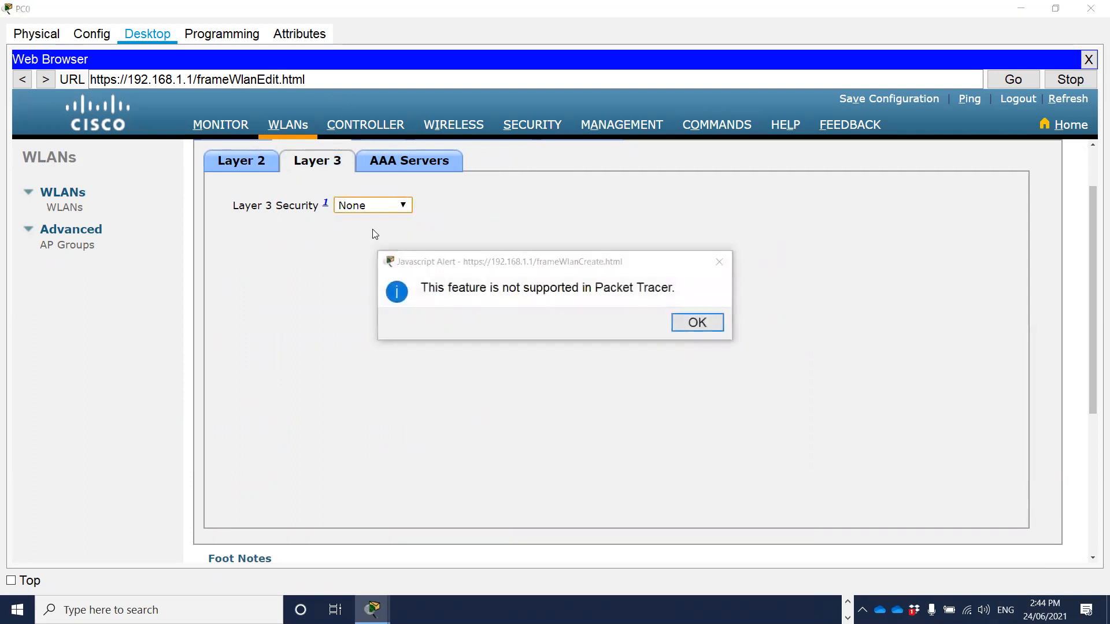
{"action": "key", "text": "Return"}
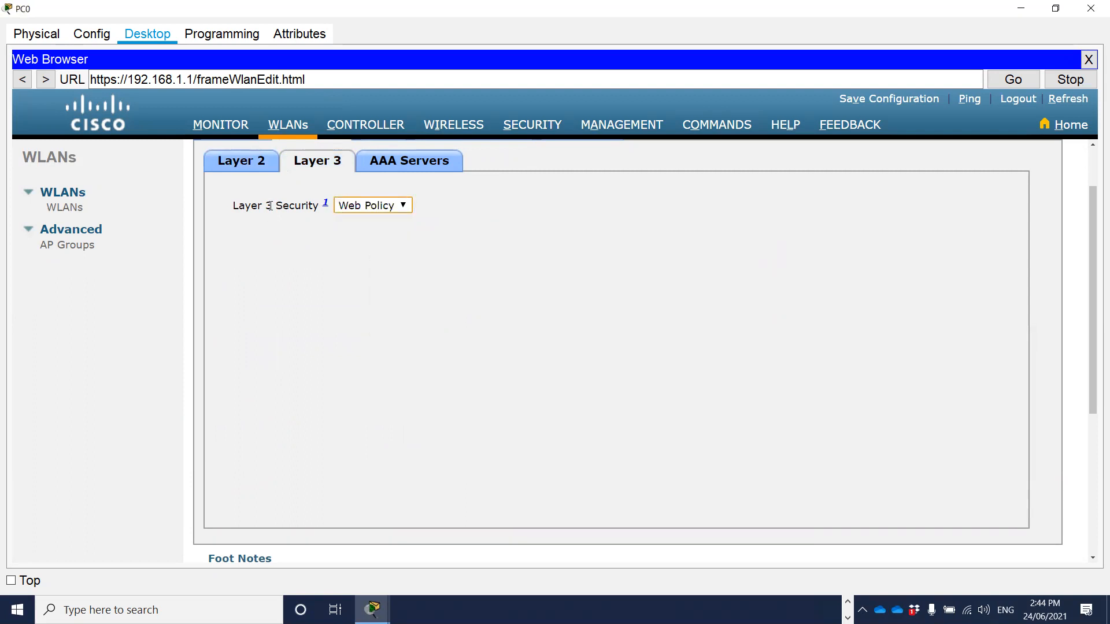
Review the AAA server and Layer 2 security settings of Staff-Wifi and apply the WLAN changes.
{"action": "left_click", "coordinate": [405, 164]}
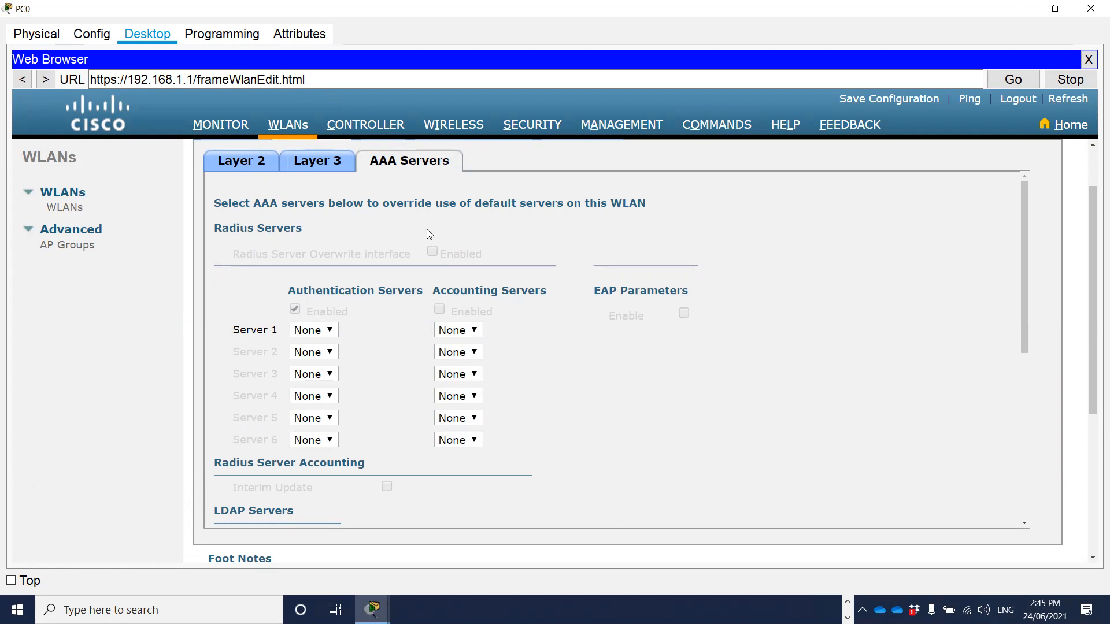
{"action": "left_click", "coordinate": [242, 166]}
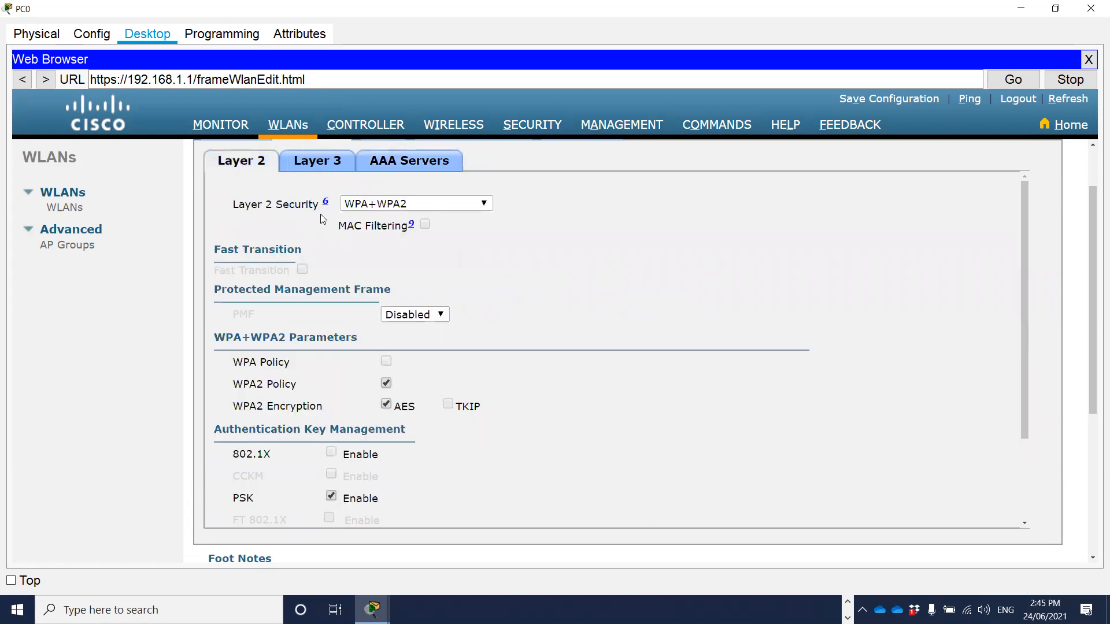
{"action": "scroll", "coordinate": [464, 262], "scroll_direction": "down", "scroll_amount": 3}
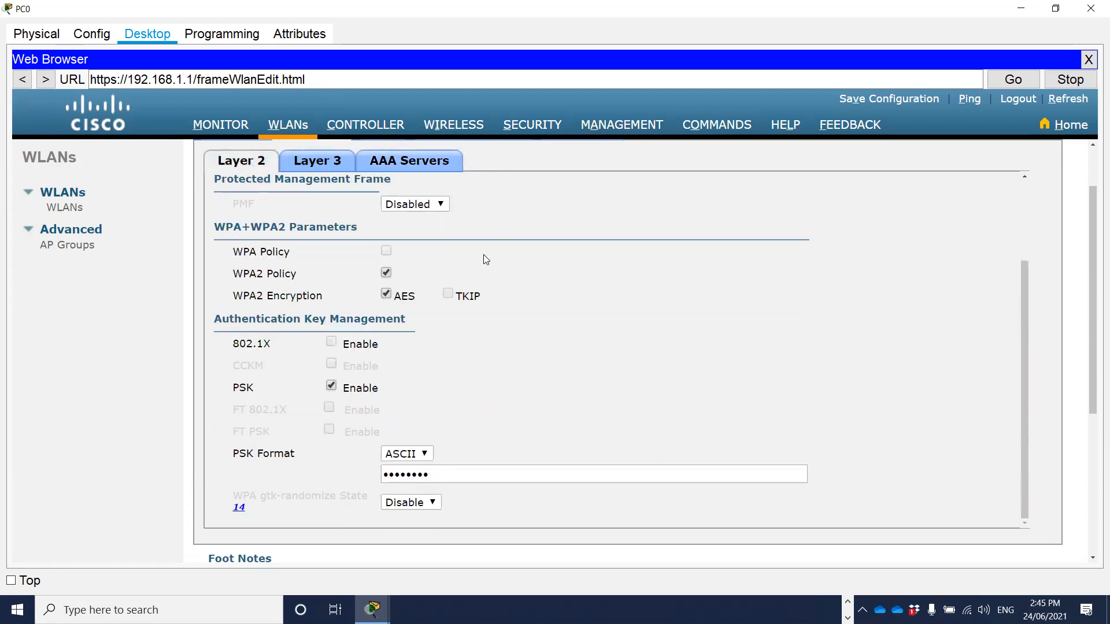
{"action": "scroll", "coordinate": [484, 257], "scroll_direction": "up", "scroll_amount": 3}
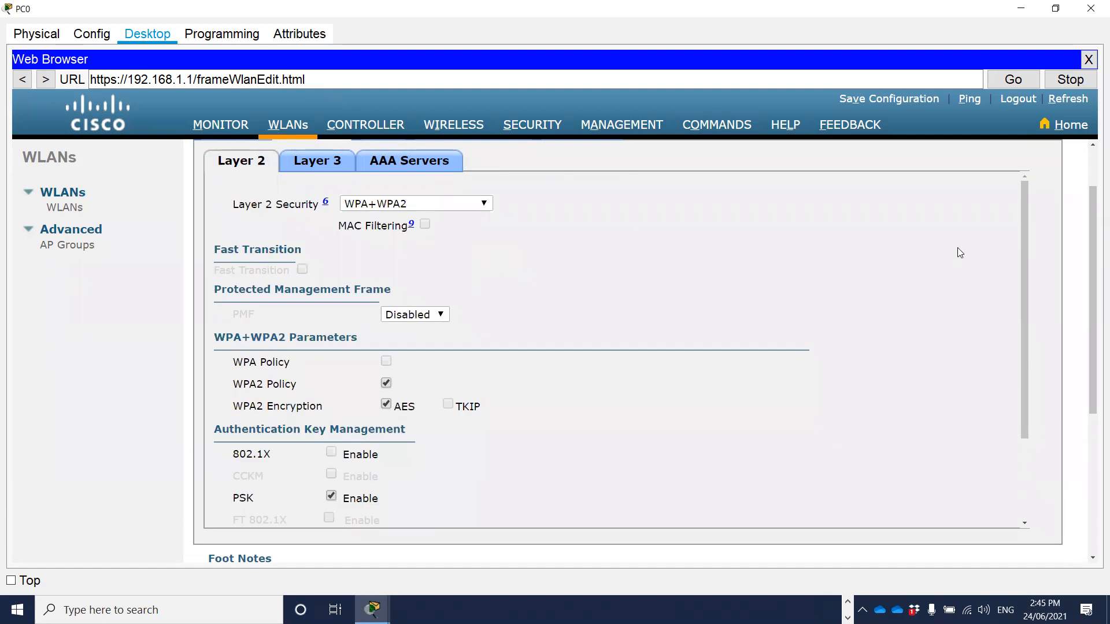
{"action": "left_click_drag", "start_coordinate": [1094, 255], "coordinate": [1093, 218]}
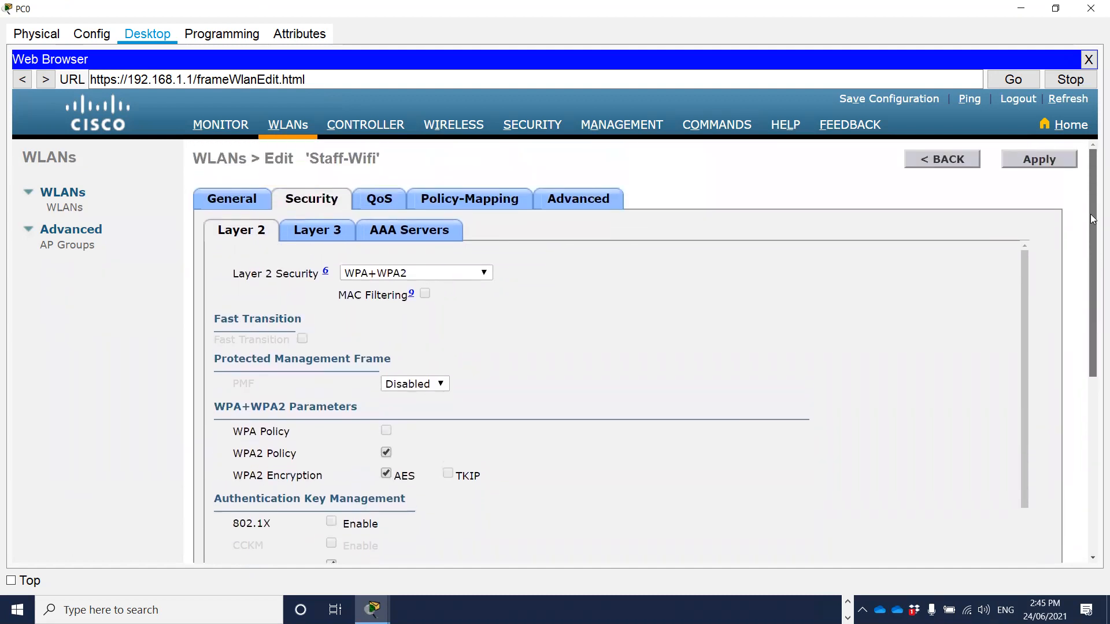
{"action": "left_click", "coordinate": [1050, 164]}
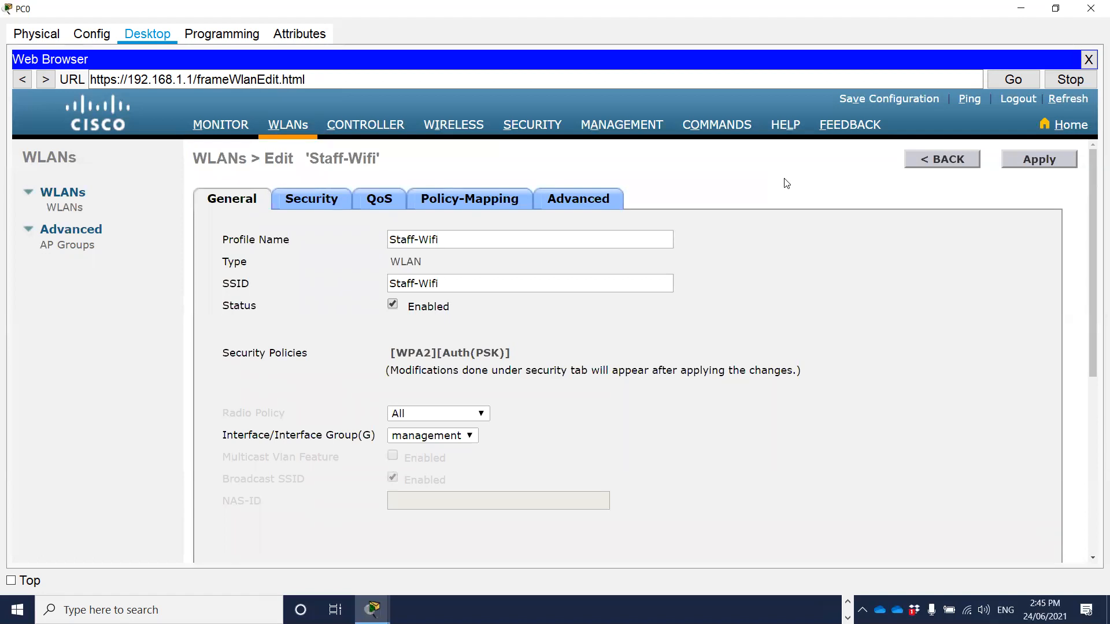
Apply the Staff-Wifi WLAN settings, accept the momentary-disable confirmation, and return to the list of WLANs.
{"action": "left_click", "coordinate": [1029, 161]}
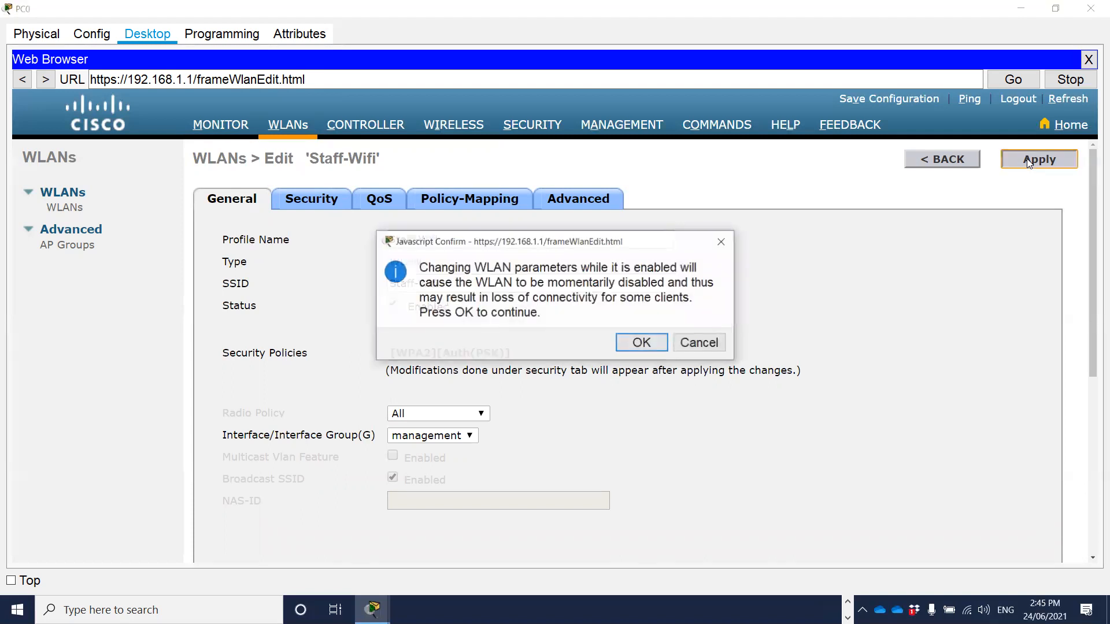
{"action": "left_click", "coordinate": [637, 344]}
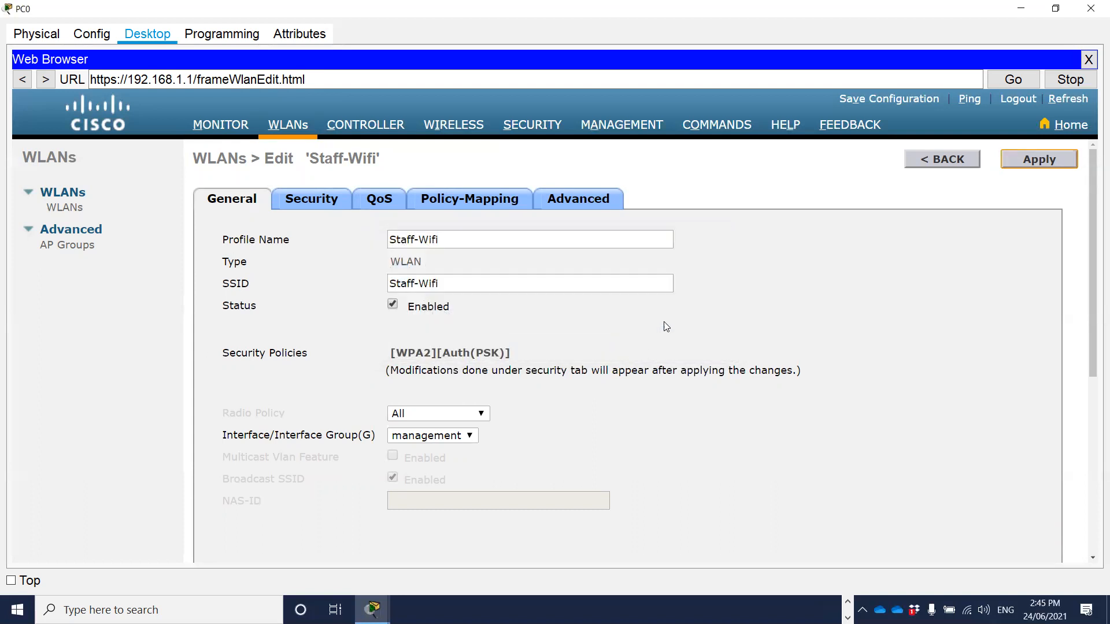
{"action": "scroll", "coordinate": [785, 266], "scroll_direction": "down", "scroll_amount": 3}
{"action": "scroll", "coordinate": [830, 313], "scroll_direction": "up", "scroll_amount": 3}
{"action": "left_click", "coordinate": [293, 132]}
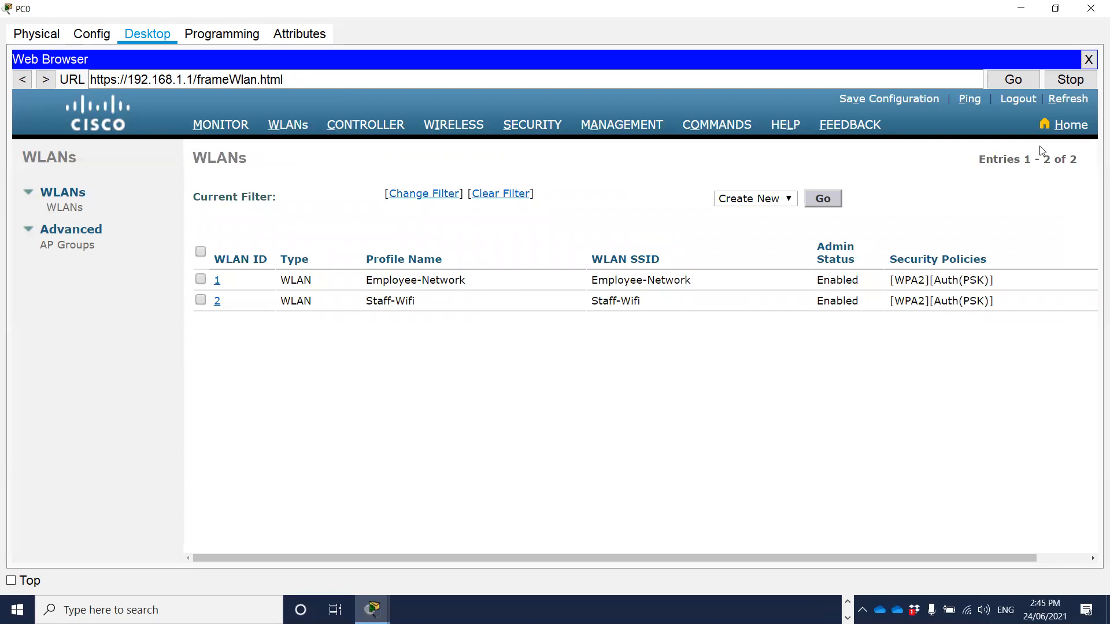
Return to the logical topology and power Light Weight Access Point0 by attaching the ACCESS_POINT_POWER_ADAPTER to its power socket.
{"action": "left_click_drag", "start_coordinate": [773, 15], "coordinate": [809, 54]}
{"action": "left_click", "coordinate": [417, 324]}
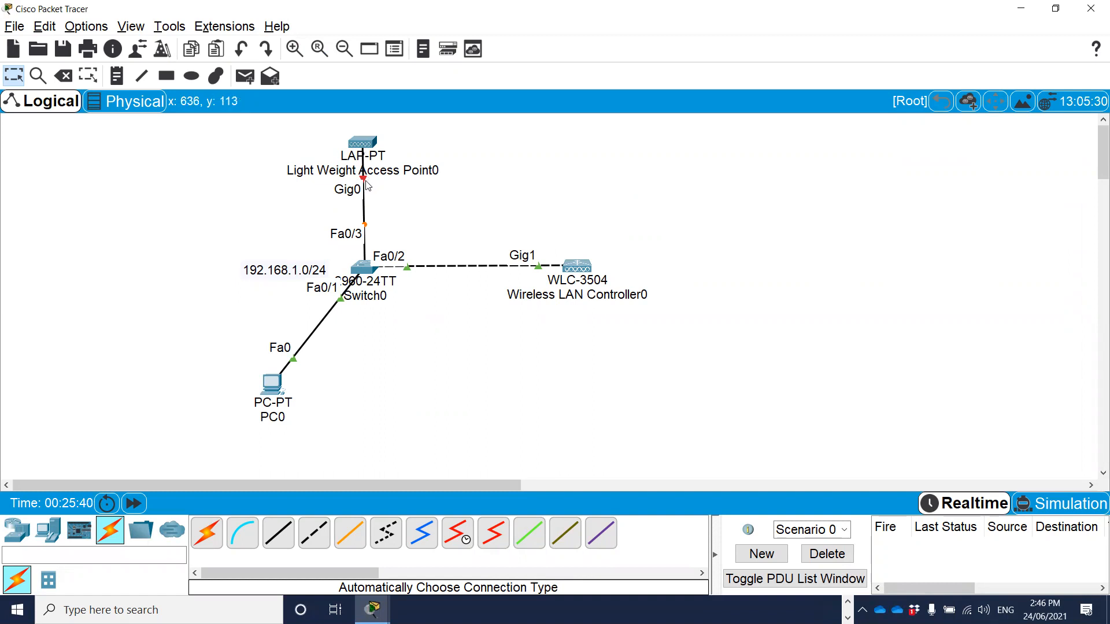
{"action": "left_click", "coordinate": [369, 145]}
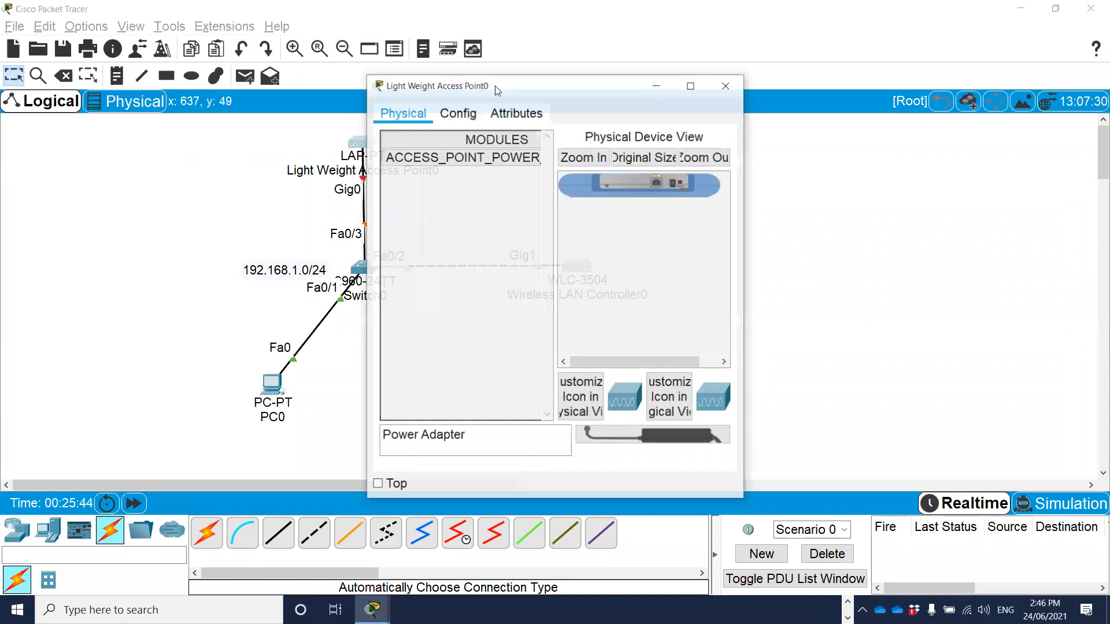
{"action": "left_click_drag", "start_coordinate": [494, 86], "coordinate": [624, 77]}
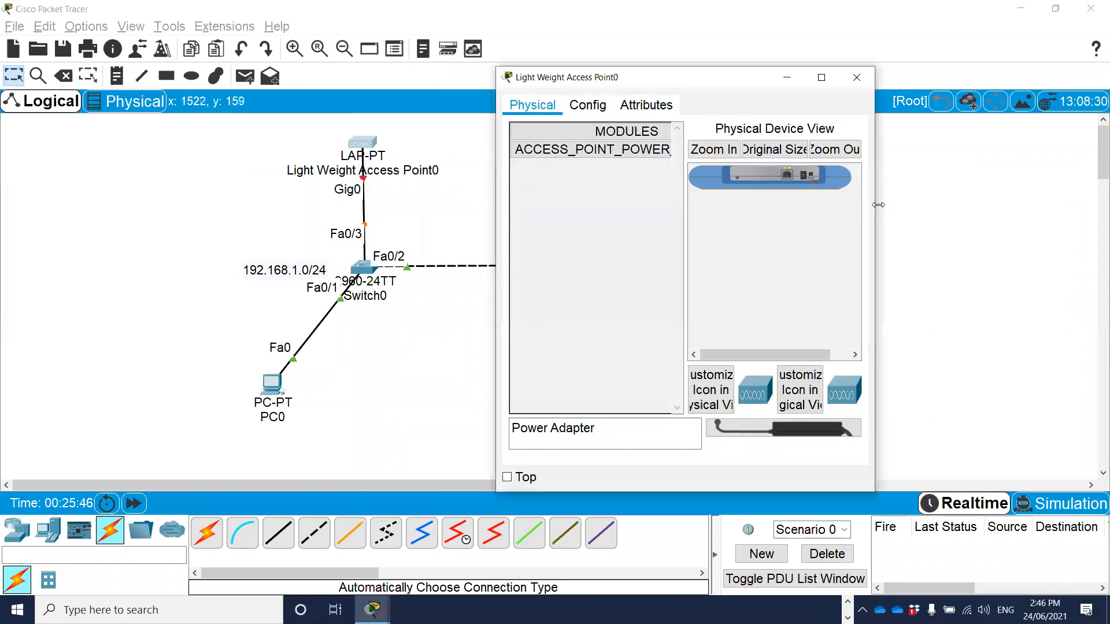
{"action": "left_click_drag", "start_coordinate": [878, 204], "coordinate": [1101, 209]}
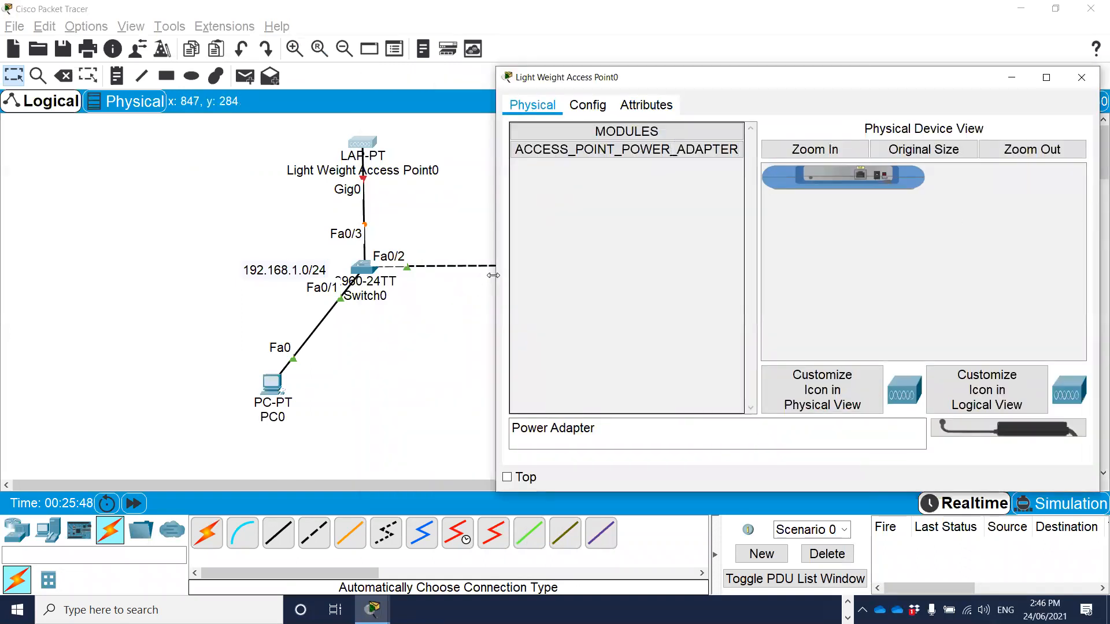
{"action": "left_click_drag", "start_coordinate": [493, 274], "coordinate": [417, 274]}
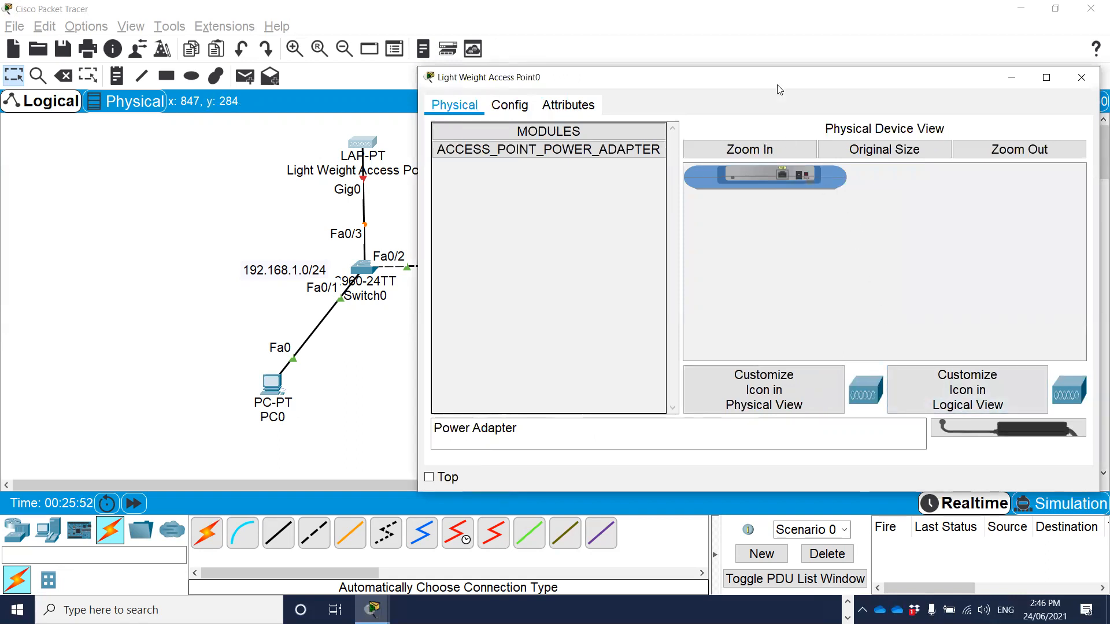
{"action": "left_click_drag", "start_coordinate": [763, 77], "coordinate": [750, 61]}
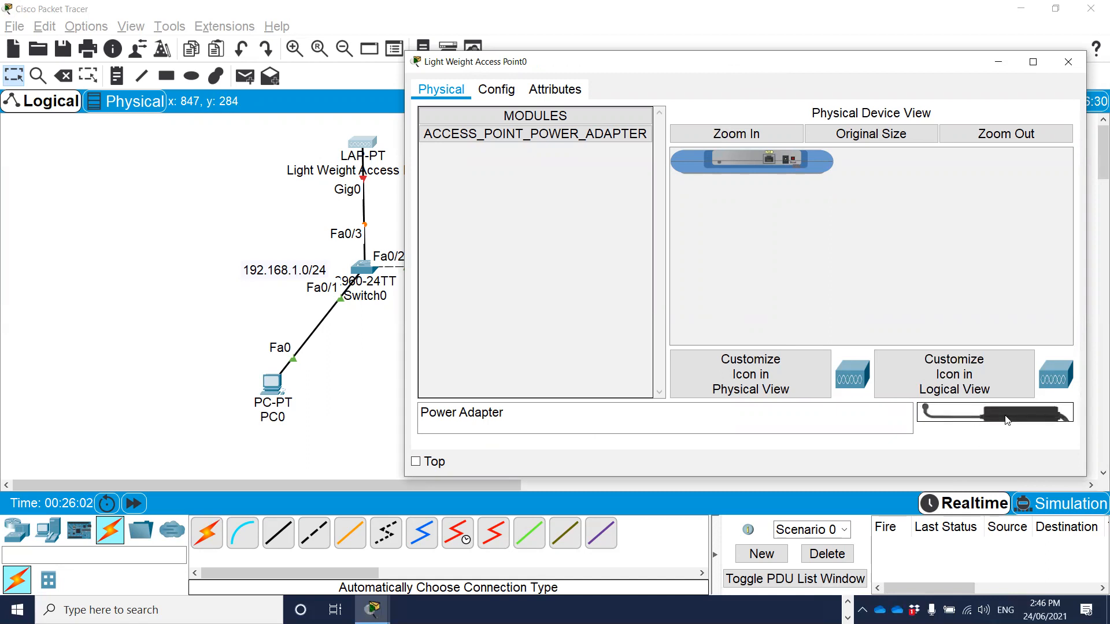
{"action": "left_click_drag", "start_coordinate": [1007, 420], "coordinate": [788, 160]}
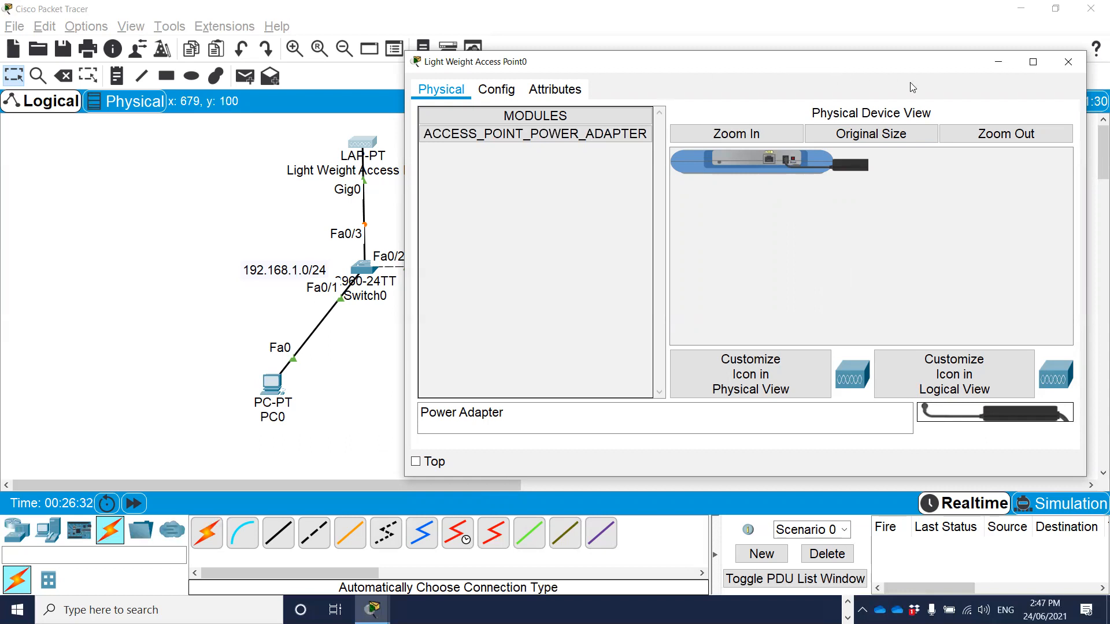
Examine the access point's global settings, GigabitEthernet0 and Dot11Radio0 interfaces and attributes, close its window, and check its port and CAPWAP status summary.
{"action": "left_click", "coordinate": [503, 89]}
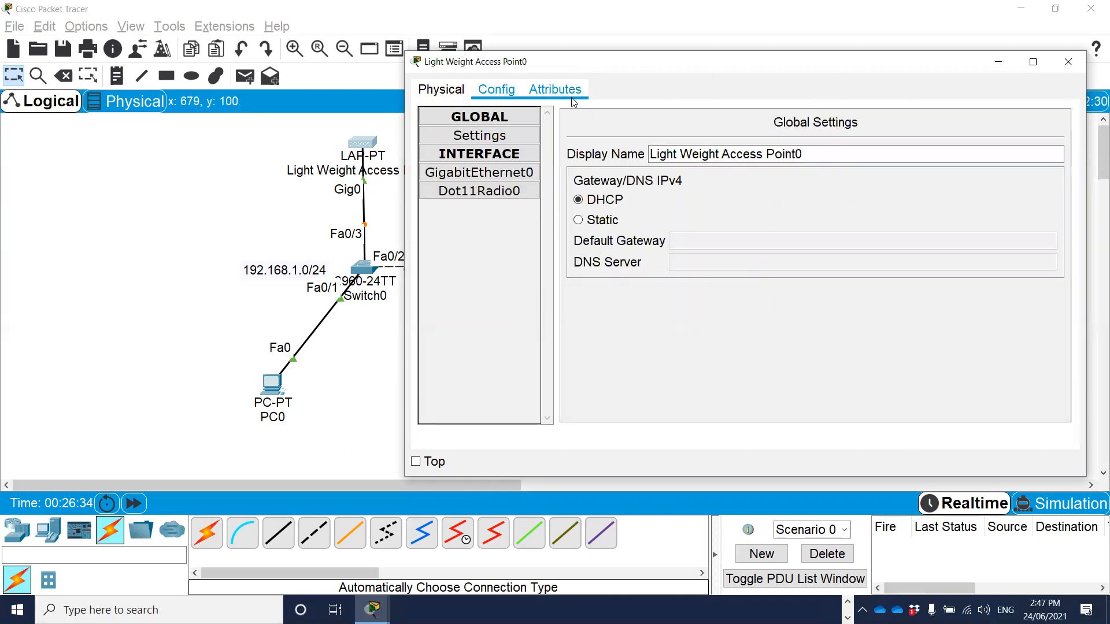
{"action": "left_click", "coordinate": [484, 154]}
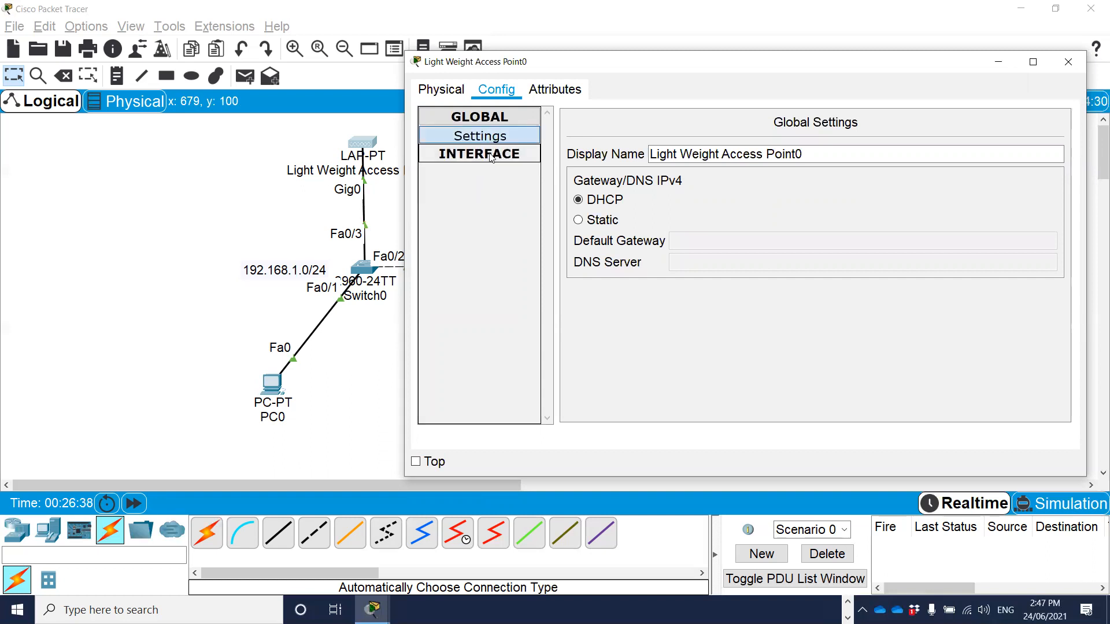
{"action": "left_click", "coordinate": [490, 155]}
{"action": "left_click", "coordinate": [490, 173]}
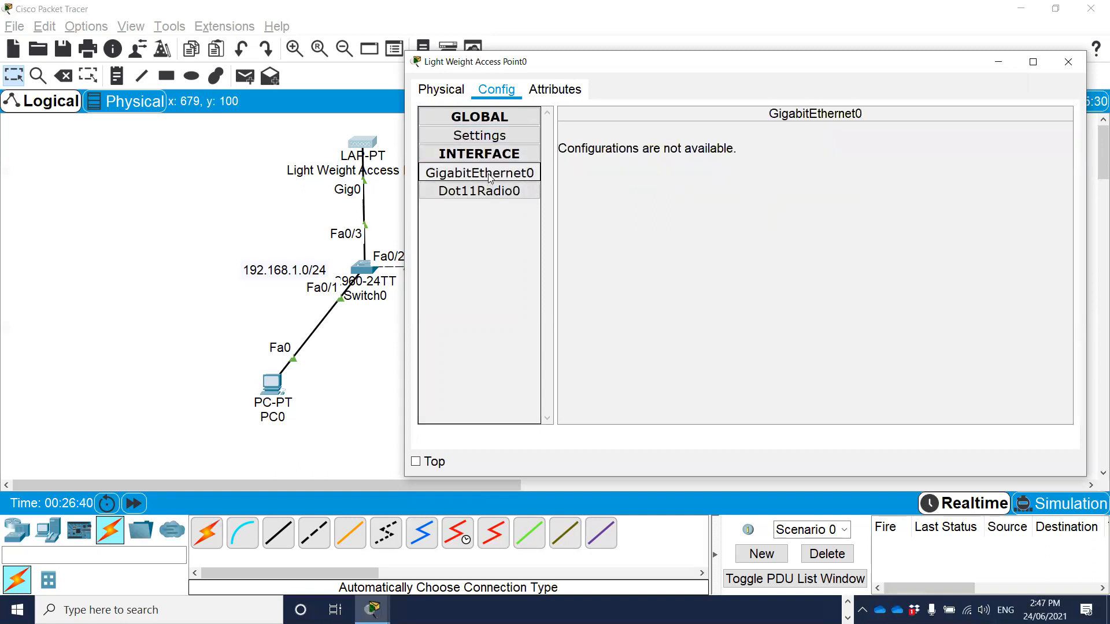
{"action": "left_click", "coordinate": [485, 191]}
{"action": "left_click", "coordinate": [555, 97]}
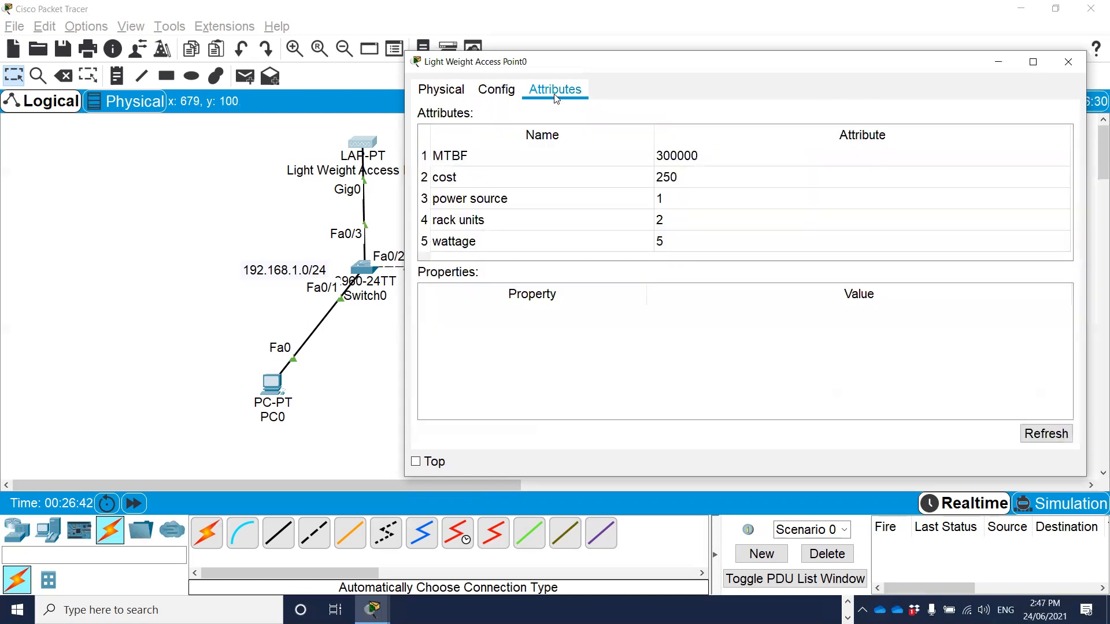
{"action": "left_click", "coordinate": [439, 92]}
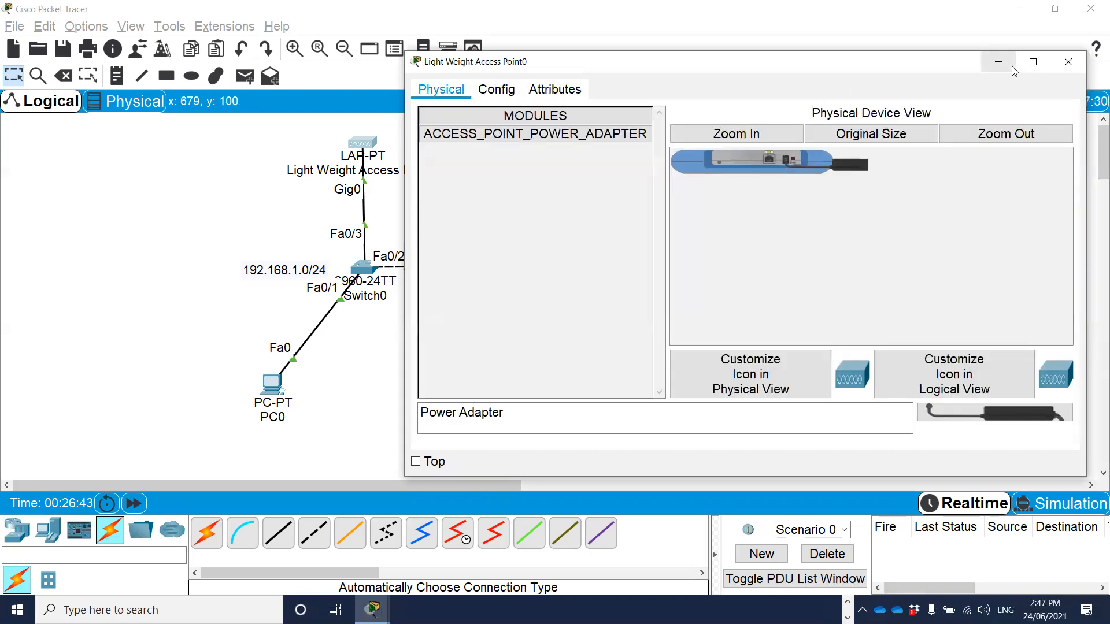
{"action": "left_click", "coordinate": [1069, 62]}
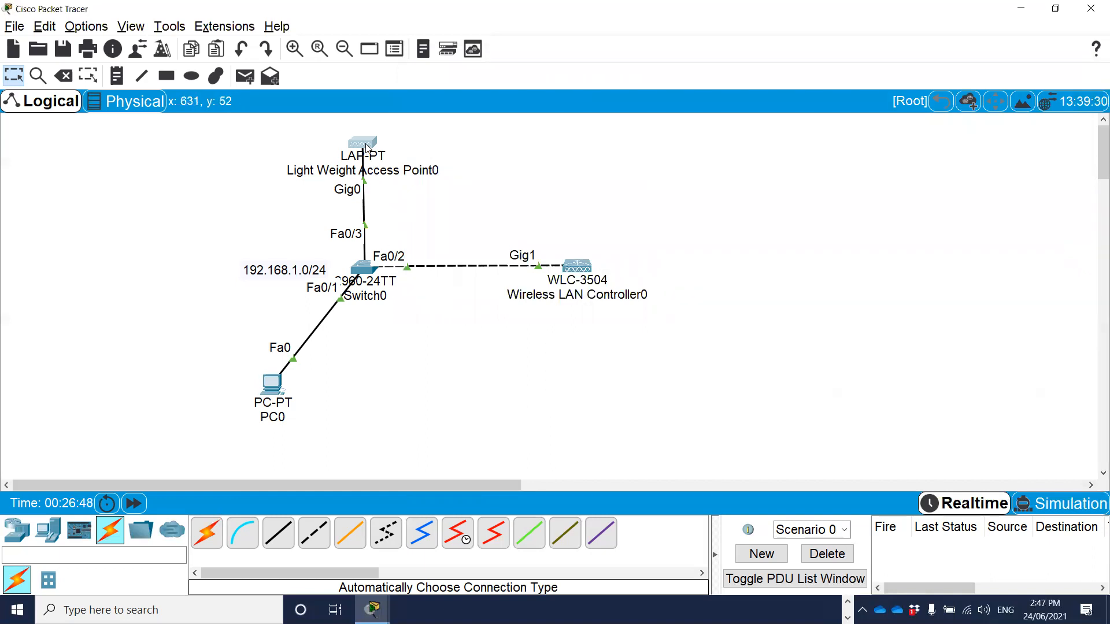
{"action": "mouse_move", "coordinate": [366, 147]}
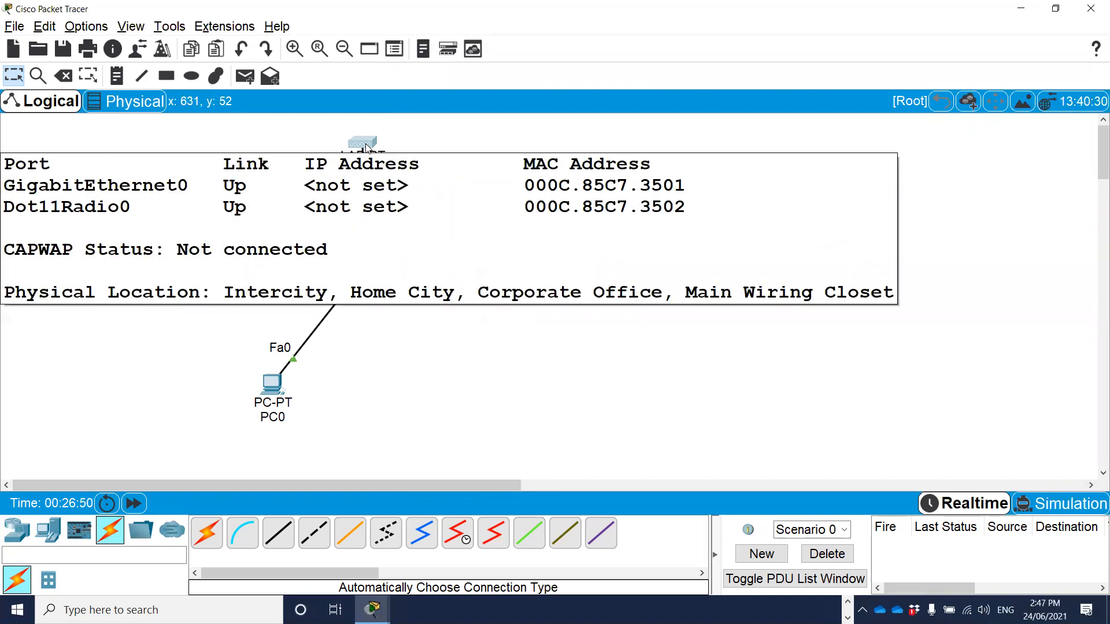
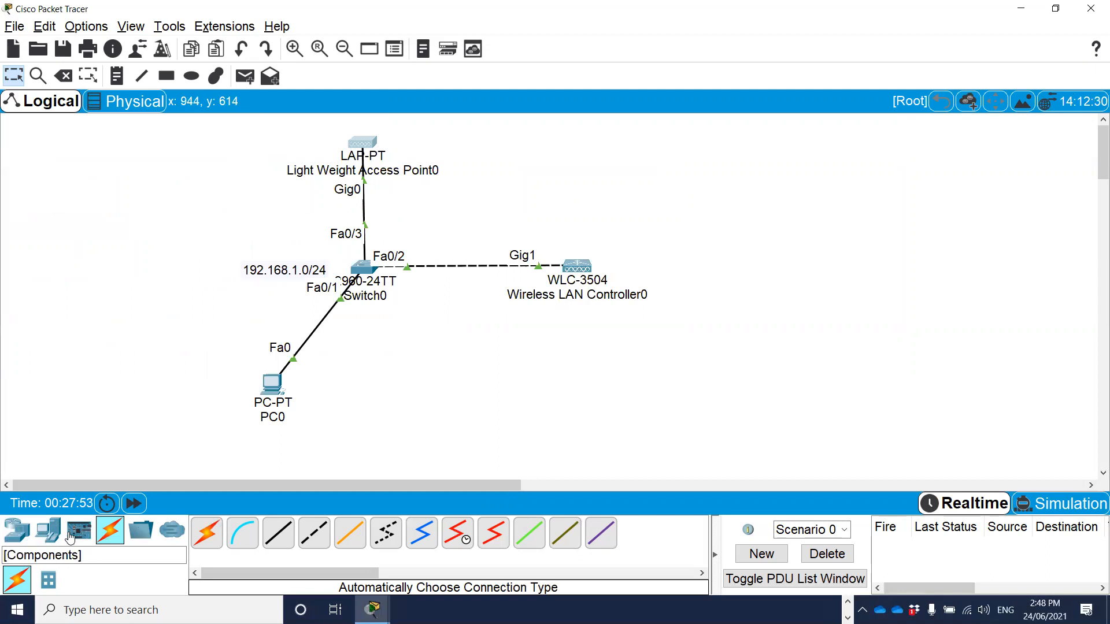
Add a smartphone end device to the workspace beside Light Weight Access Point0 and check its port summary.
{"action": "left_click", "coordinate": [47, 530]}
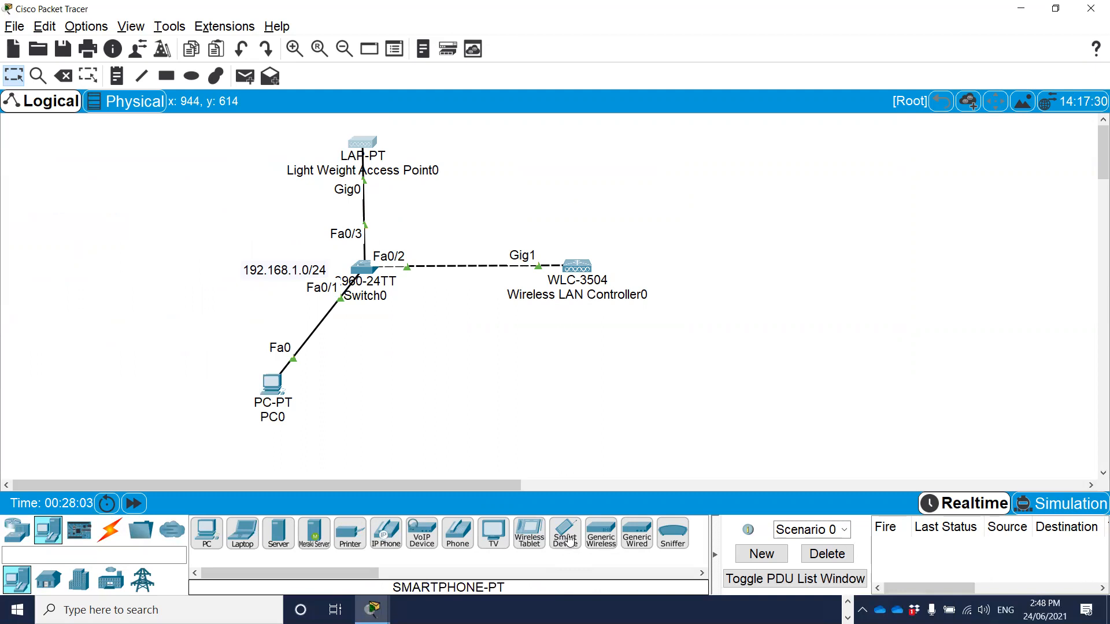
{"action": "left_click_drag", "start_coordinate": [570, 543], "coordinate": [85, 175]}
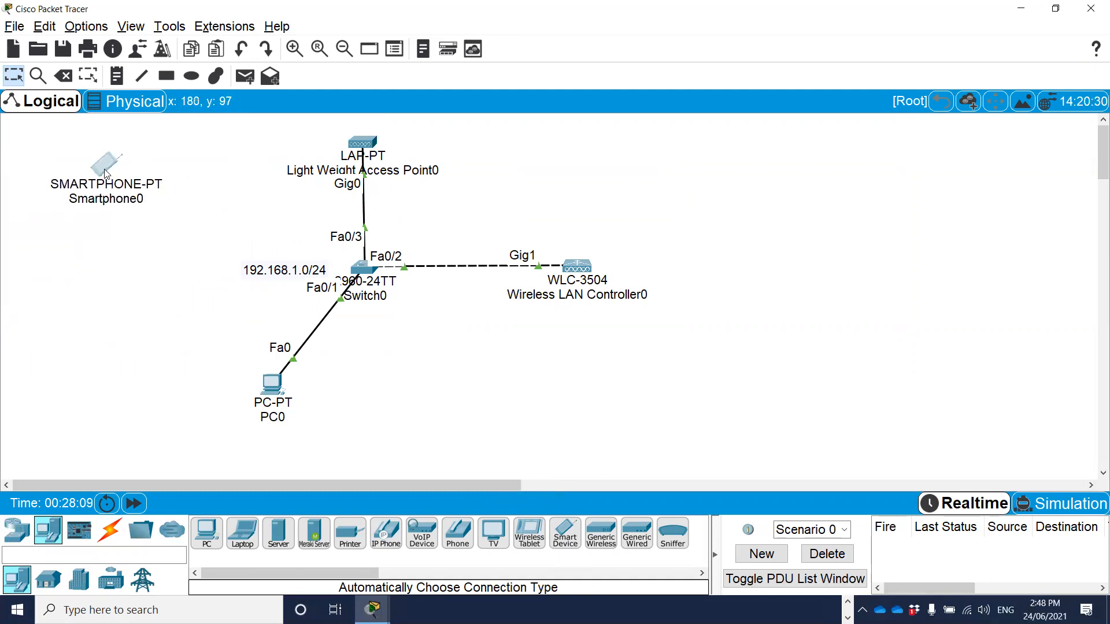
{"action": "mouse_move", "coordinate": [104, 174]}
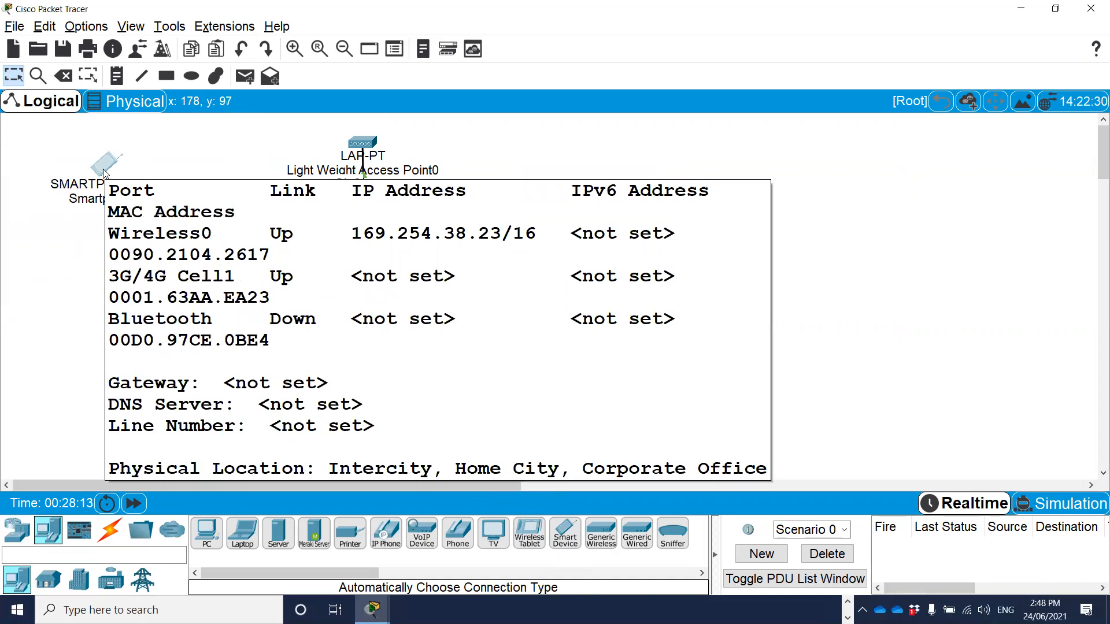
Open Smartphone0's Wireless0 interface configuration and widen its window so all the settings fit.
{"action": "left_click", "coordinate": [104, 171]}
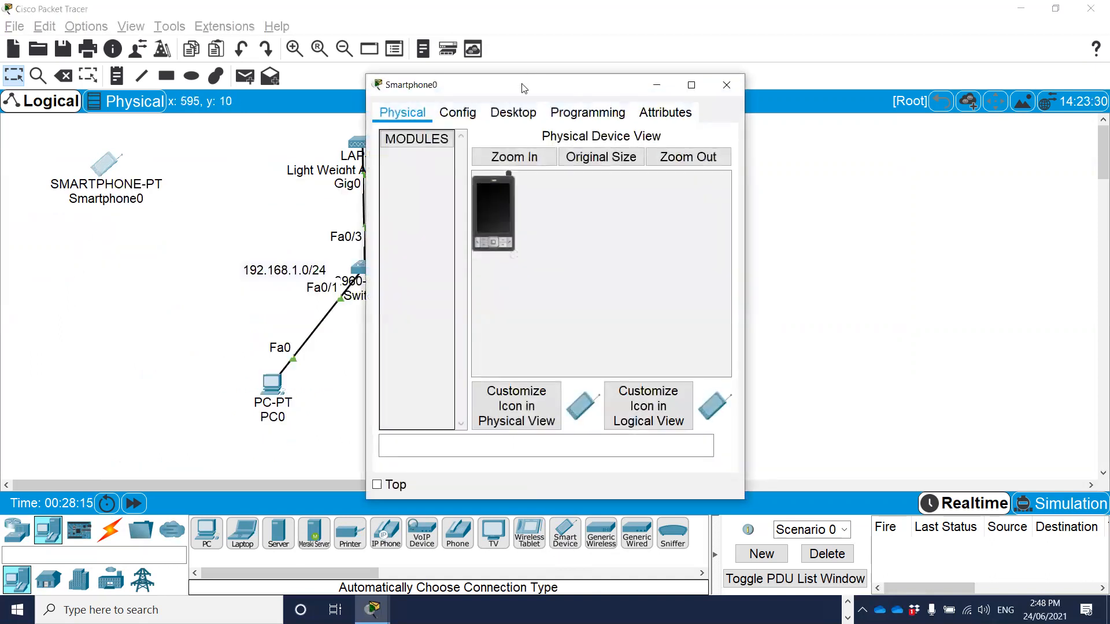
{"action": "left_click_drag", "start_coordinate": [585, 85], "coordinate": [681, 62]}
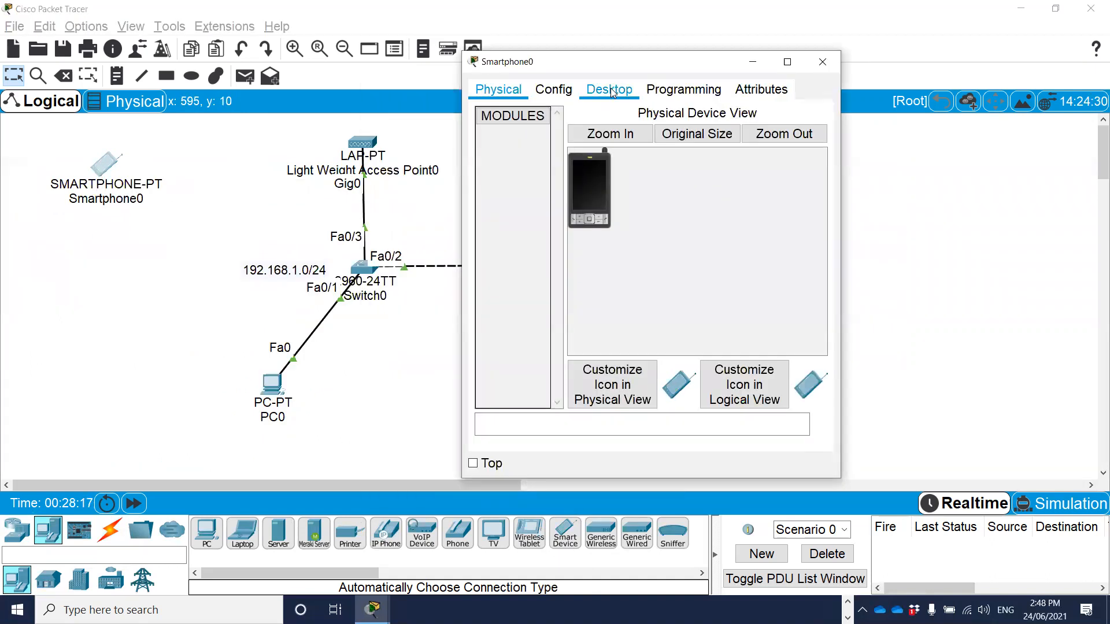
{"action": "left_click", "coordinate": [553, 90]}
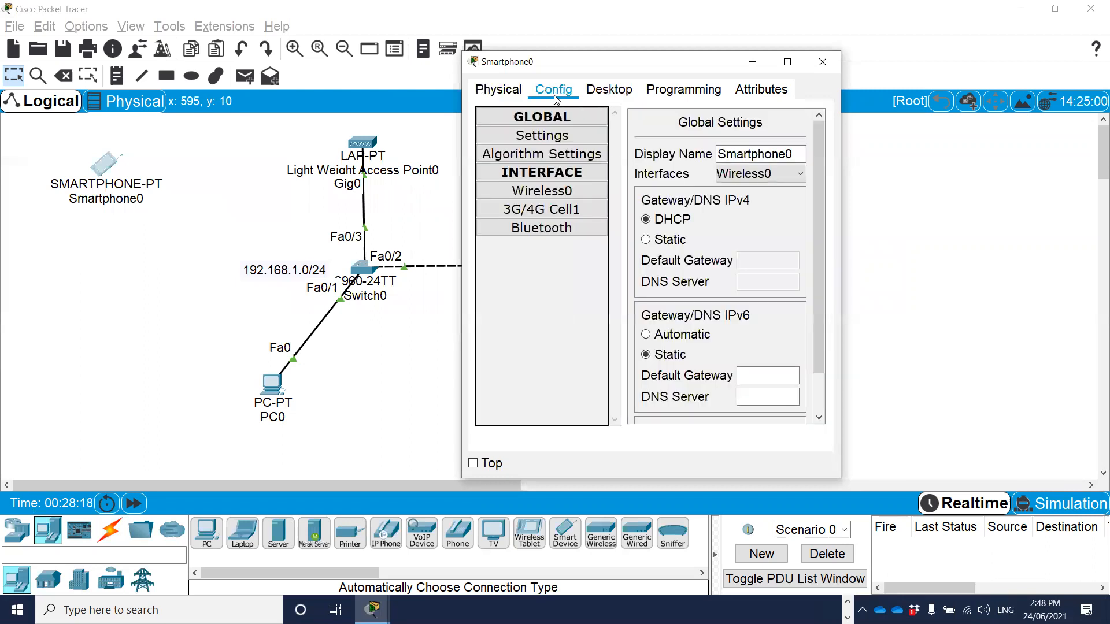
{"action": "left_click", "coordinate": [547, 197]}
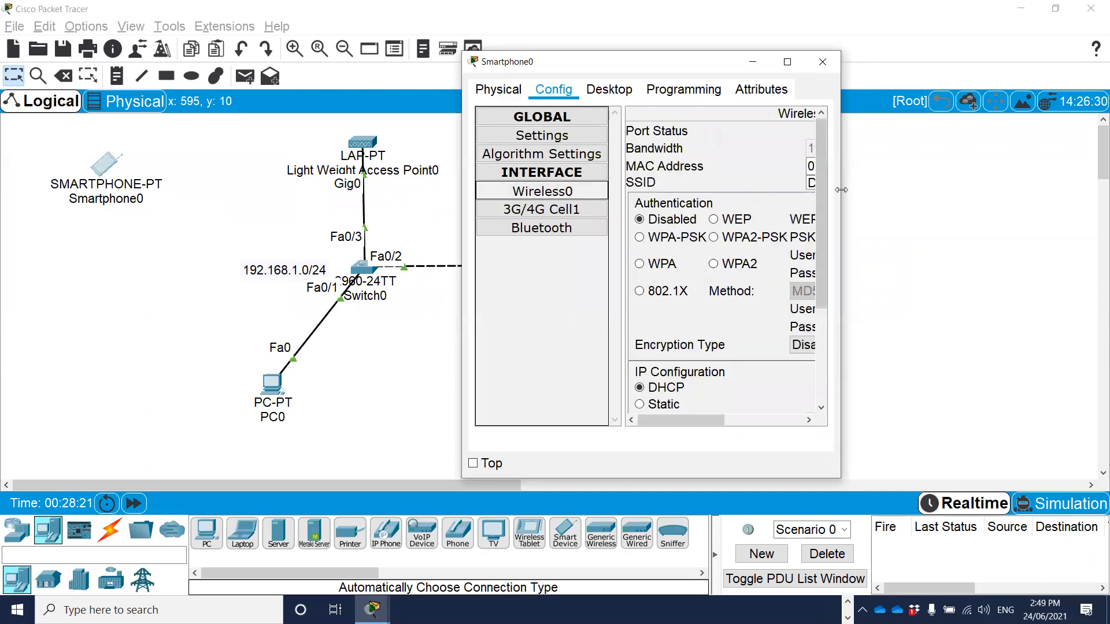
{"action": "left_click_drag", "start_coordinate": [841, 190], "coordinate": [1092, 194]}
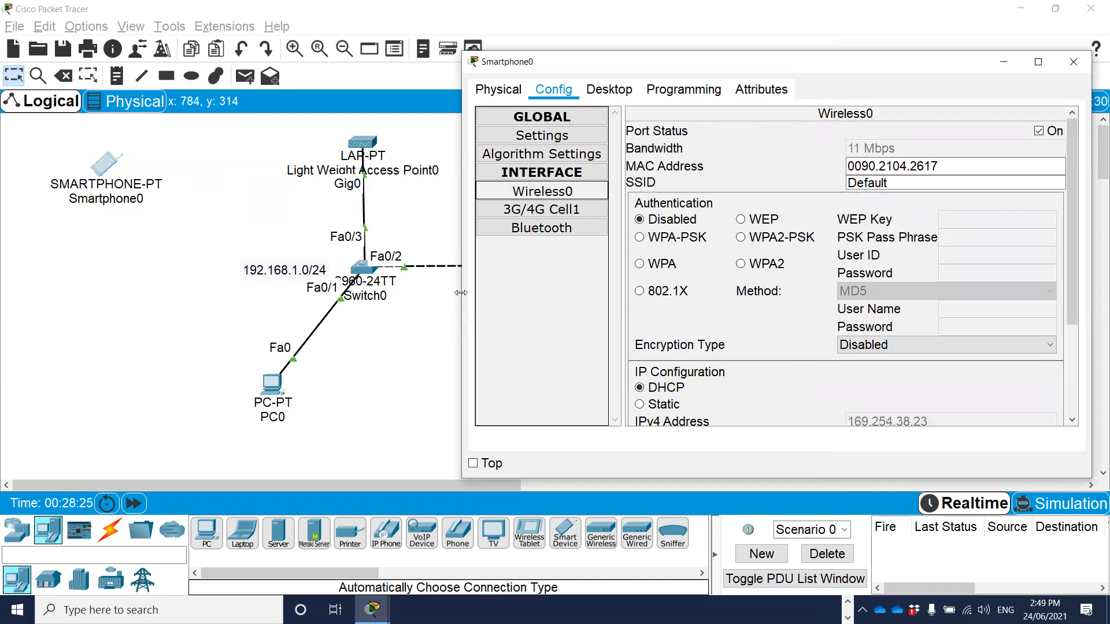
{"action": "left_click_drag", "start_coordinate": [461, 292], "coordinate": [426, 292]}
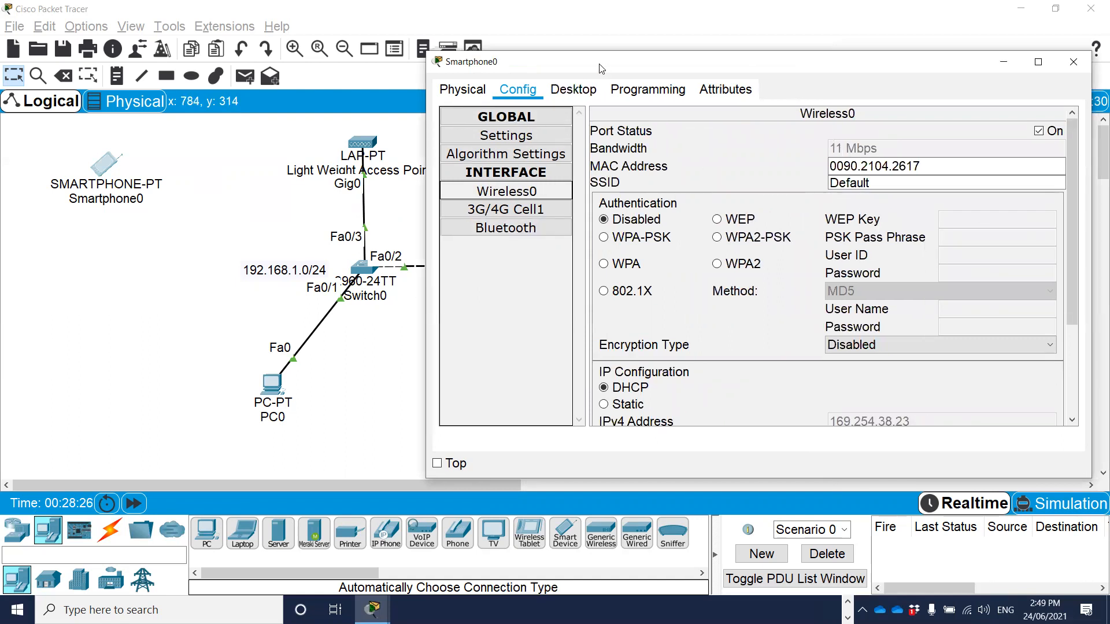
{"action": "left_click_drag", "start_coordinate": [601, 69], "coordinate": [569, 69]}
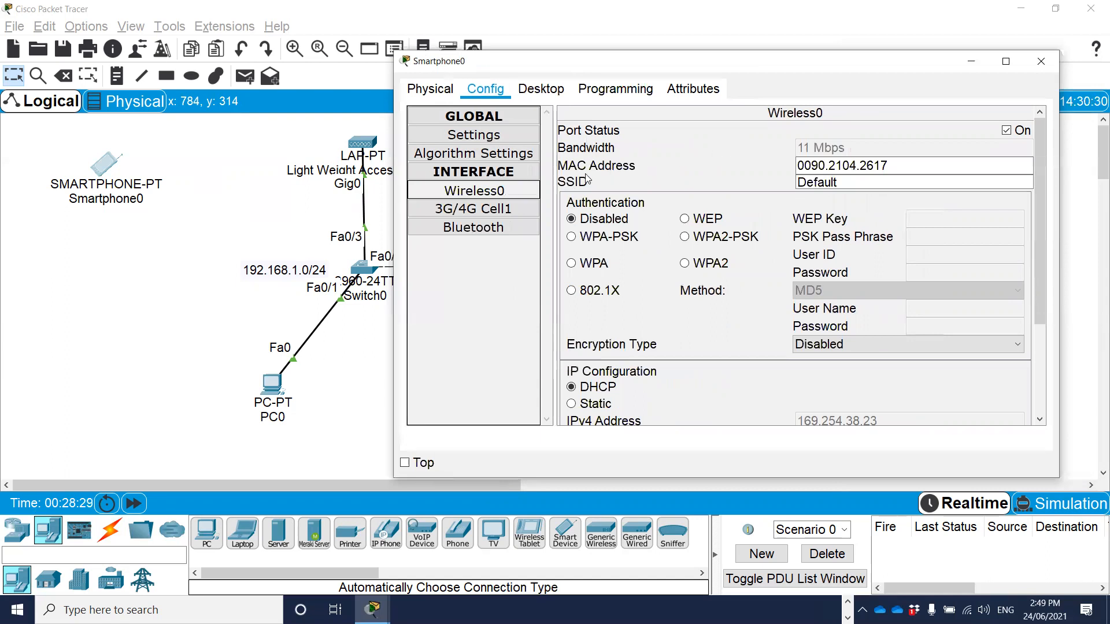
Set the SSID of Smartphone0's Wireless0 interface to Staff-Wifi.
{"action": "left_click", "coordinate": [849, 184]}
{"action": "left_click_drag", "start_coordinate": [848, 182], "coordinate": [771, 184]}
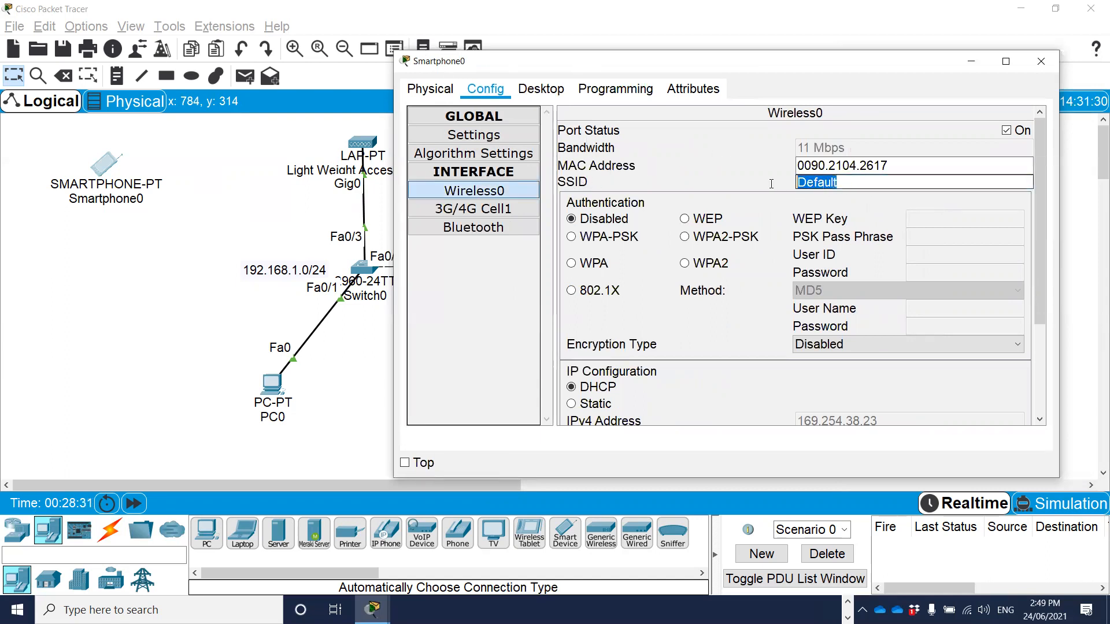
{"action": "type", "text": "Star=ff"}
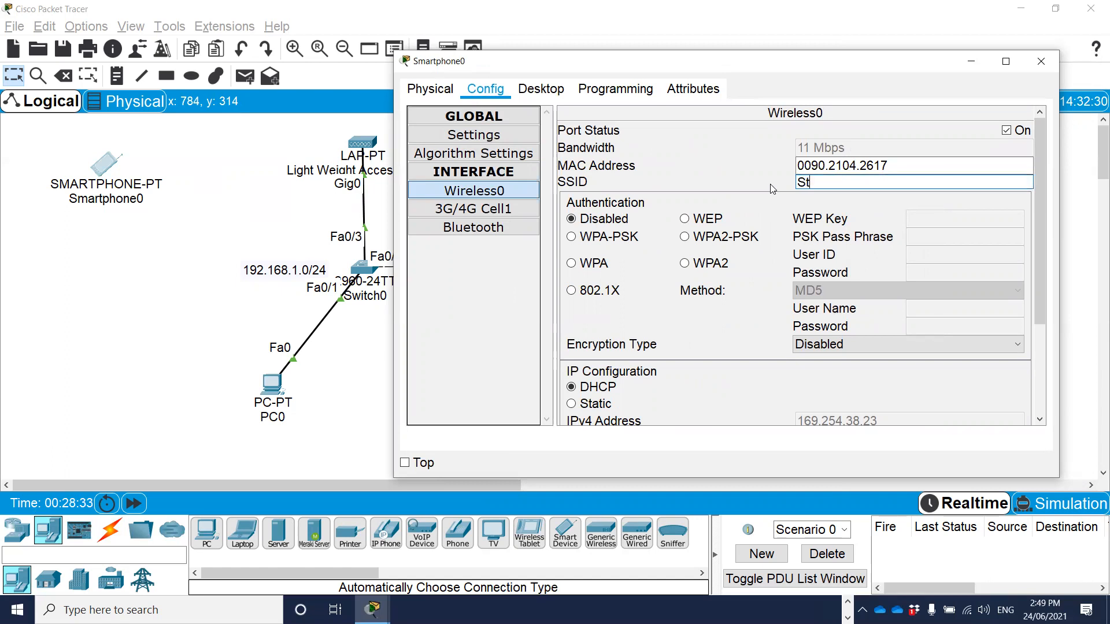
{"action": "key", "text": "BackSpace"}
{"action": "key", "text": "BackSpace"}
{"action": "key", "text": "BackSpace"}
{"action": "key", "text": "BackSpace"}
{"action": "type", "text": "ff-Wifi"}
Set Smartphone0's wireless authentication to WPA2-PSK, enter the PSK pass phrase, and enlarge the window to show the IP configuration.
{"action": "left_click", "coordinate": [685, 238]}
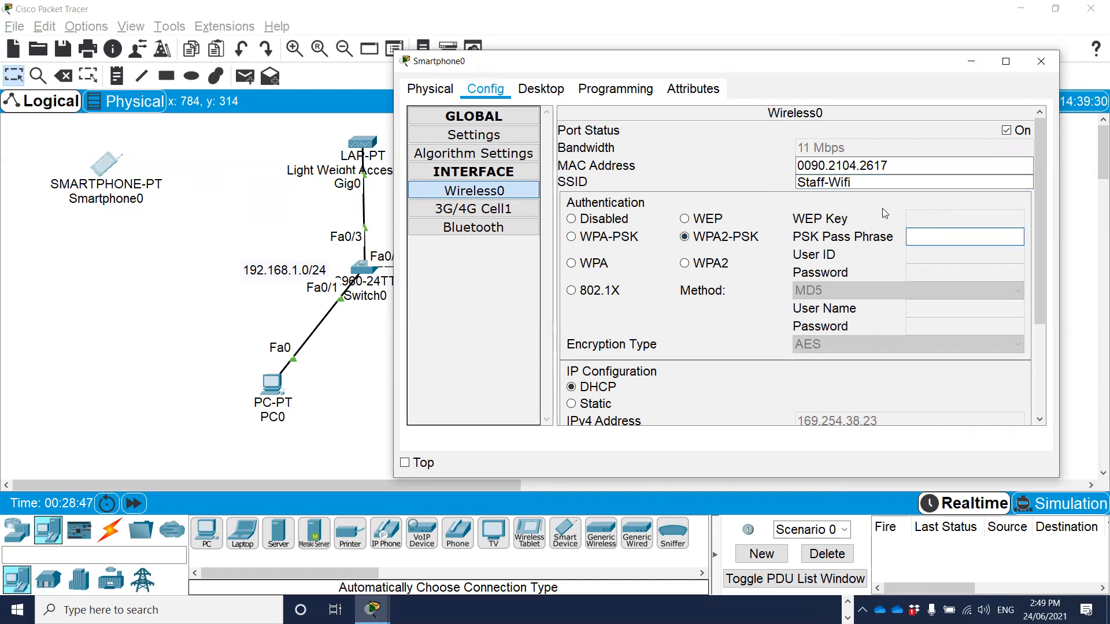
{"action": "type", "text": "cisco123"}
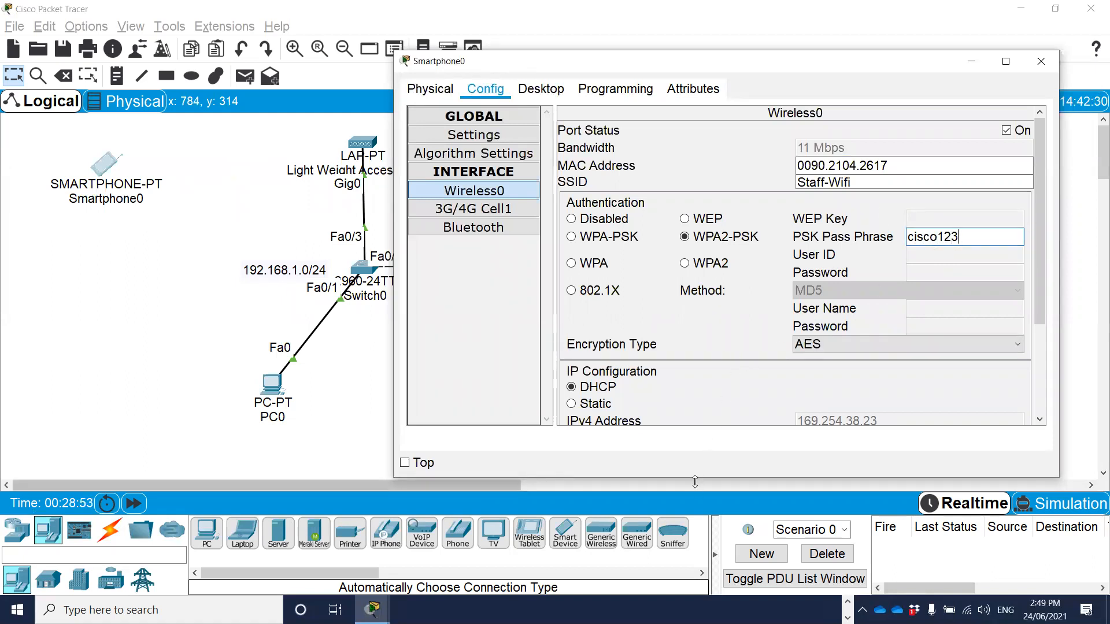
{"action": "left_click_drag", "start_coordinate": [696, 481], "coordinate": [696, 527]}
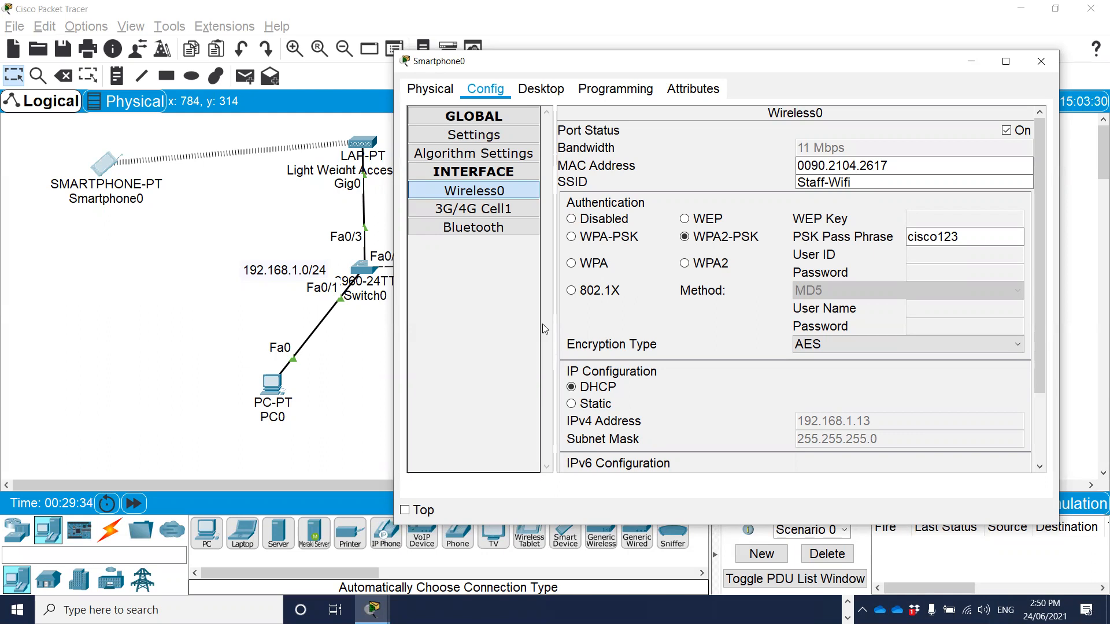
Open PC0 and review its global gateway and DNS settings.
{"action": "left_click", "coordinate": [328, 386]}
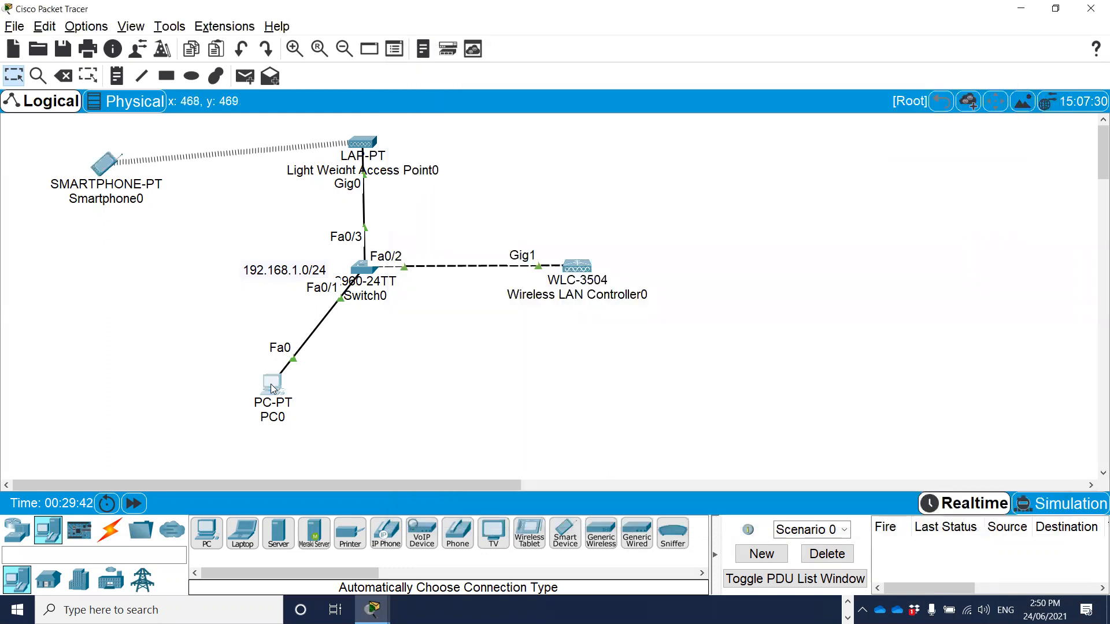
{"action": "left_click", "coordinate": [272, 384]}
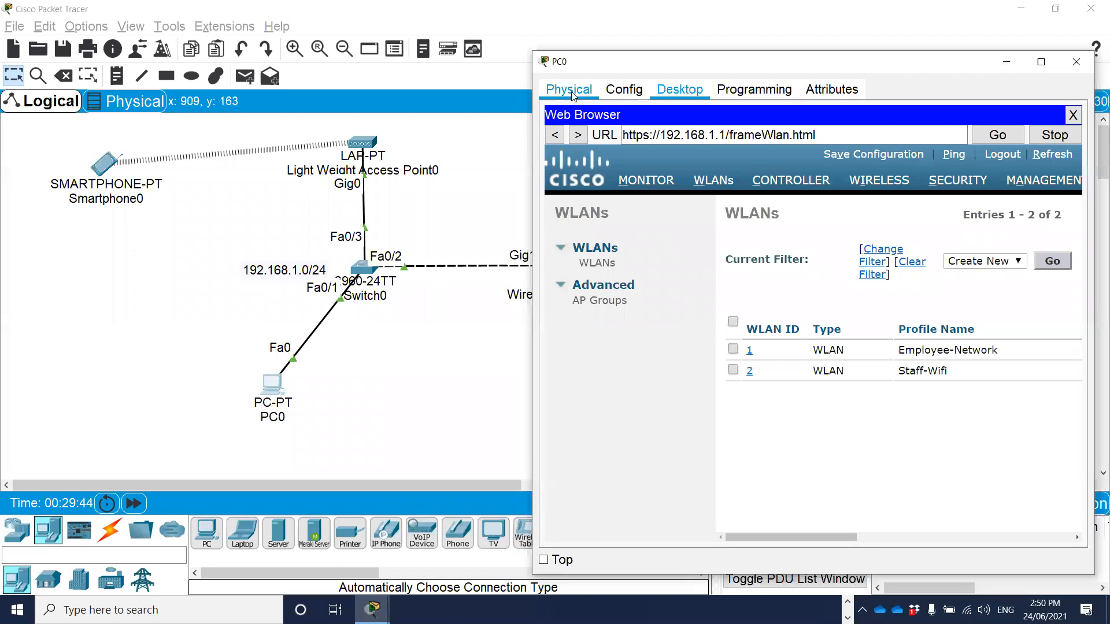
{"action": "left_click", "coordinate": [624, 90]}
{"action": "left_click", "coordinate": [680, 91]}
{"action": "left_click", "coordinate": [575, 90]}
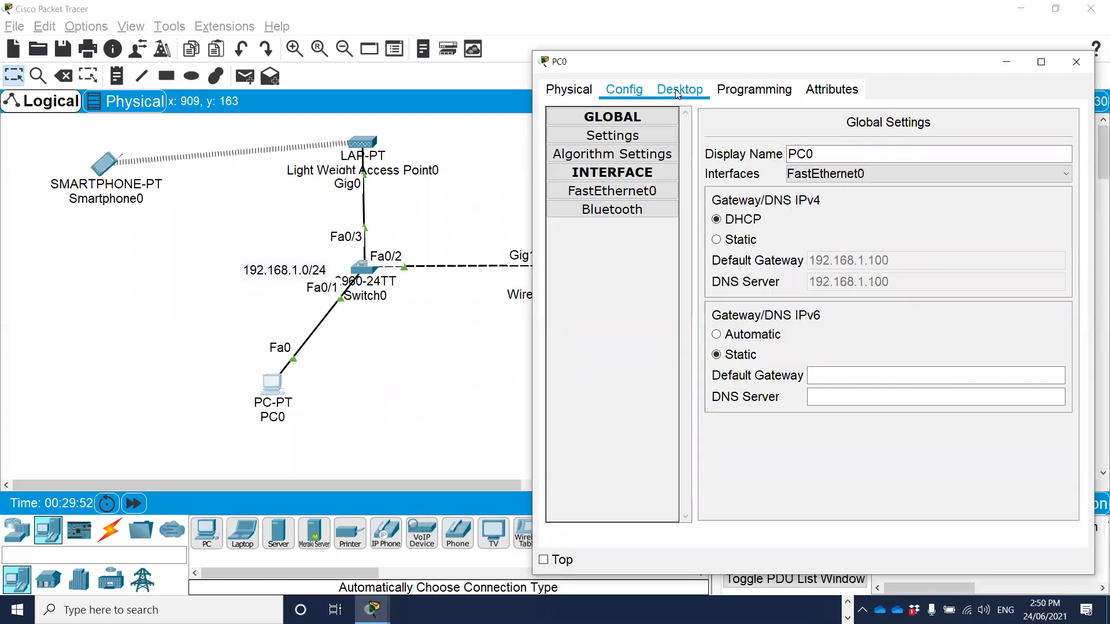
Reopen Smartphone0 and check the IP configuration of its Wireless0 interface.
{"action": "left_click", "coordinate": [106, 166]}
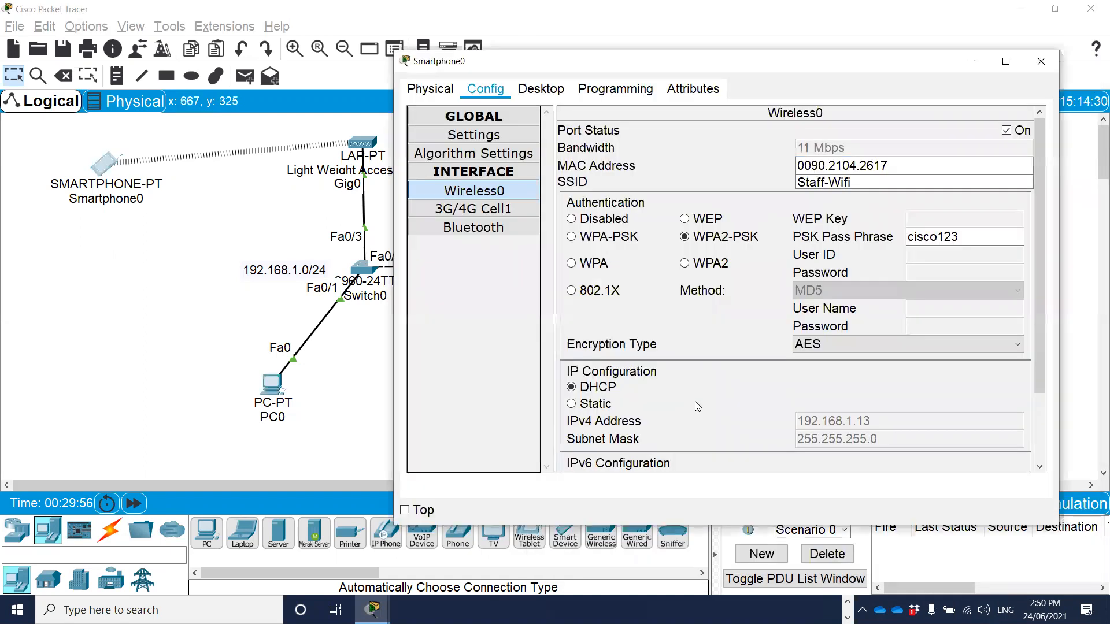
{"action": "scroll", "coordinate": [746, 440], "scroll_direction": "down", "scroll_amount": 1}
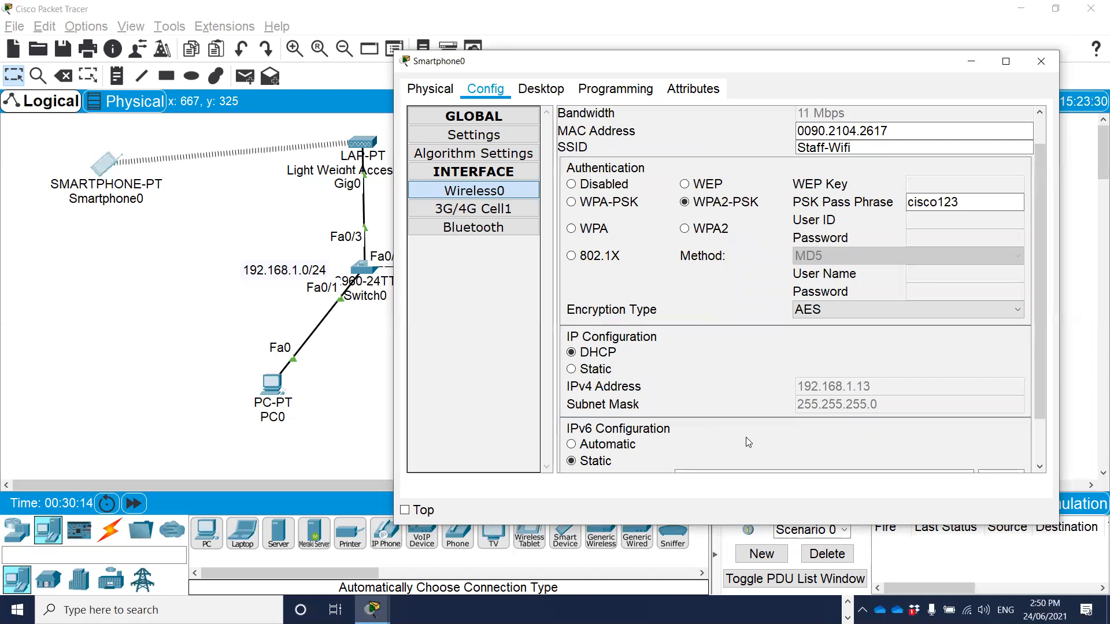
{"action": "scroll", "coordinate": [714, 259], "scroll_direction": "up", "scroll_amount": 2}
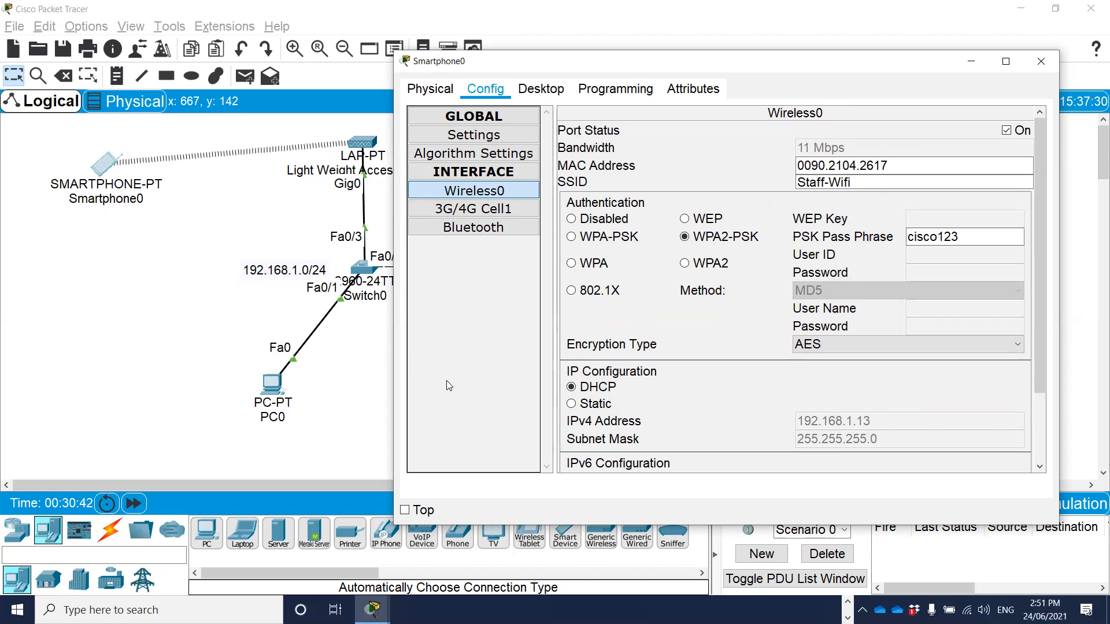
Enter privileged mode on Switch0's command line with en and display the running configuration with sh run.
{"action": "left_click", "coordinate": [363, 268]}
{"action": "key", "text": "Return"}
{"action": "key", "text": "Return"}
{"action": "type", "text": "en"}
{"action": "key", "text": "Return"}
{"action": "type", "text": "sh run"}
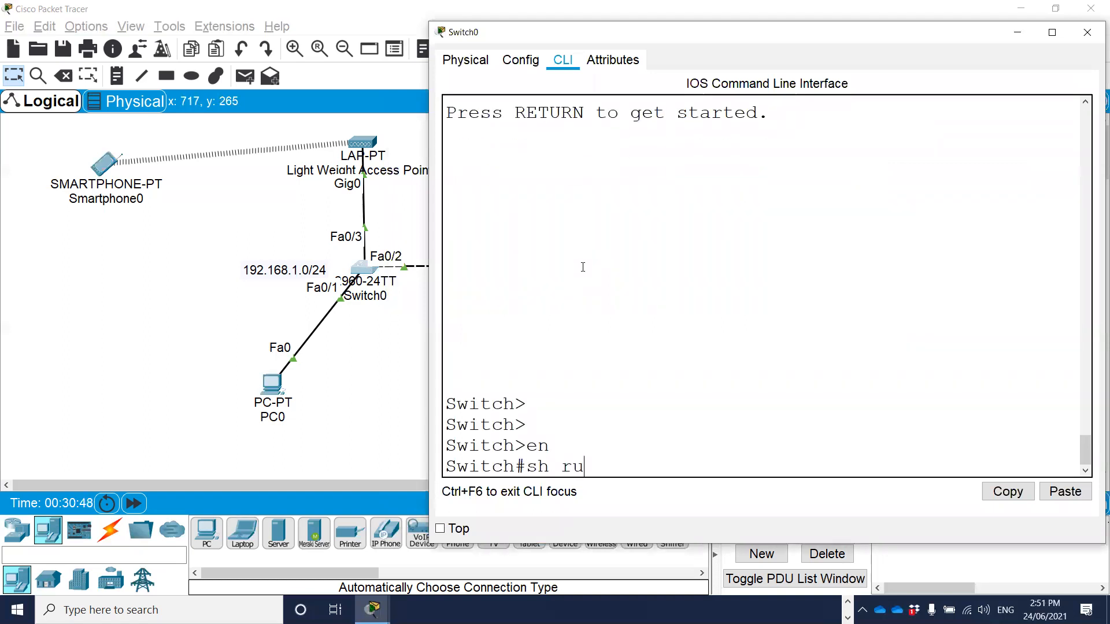
{"action": "key", "text": "Return"}
Examine the DHCP excluded-address range and the TEST DHCP pool in Switch0's running configuration.
{"action": "left_click_drag", "start_coordinate": [760, 366], "coordinate": [445, 260]}
{"action": "left_click", "coordinate": [550, 322]}
{"action": "right_click", "coordinate": [551, 323]}
{"action": "left_click", "coordinate": [534, 317]}
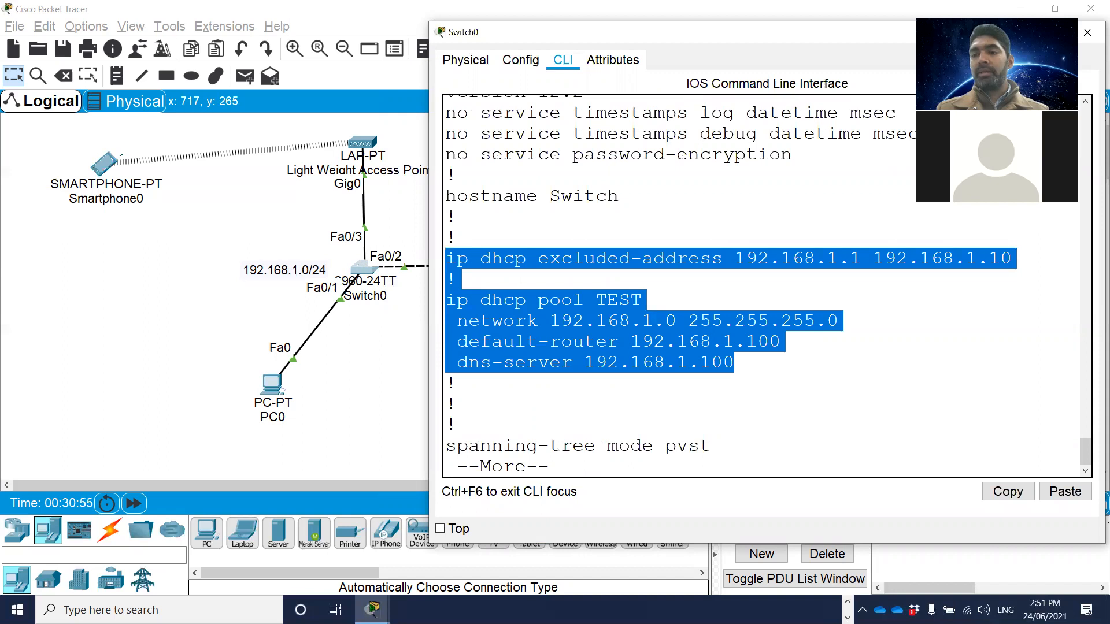
{"action": "key", "text": "alt+Tab"}
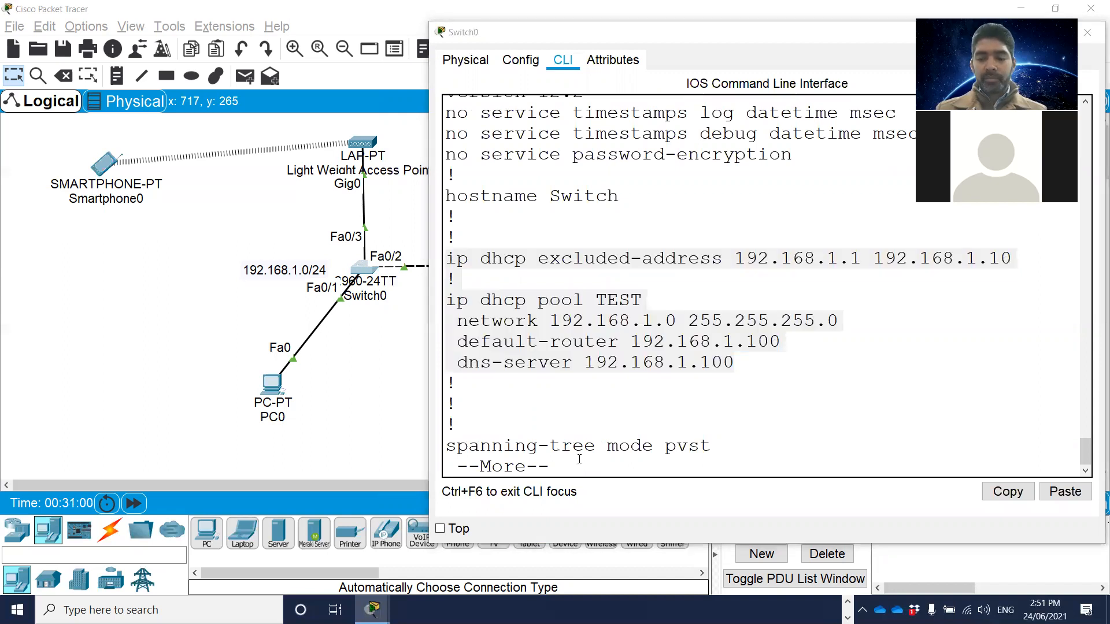
{"action": "left_click", "coordinate": [726, 211]}
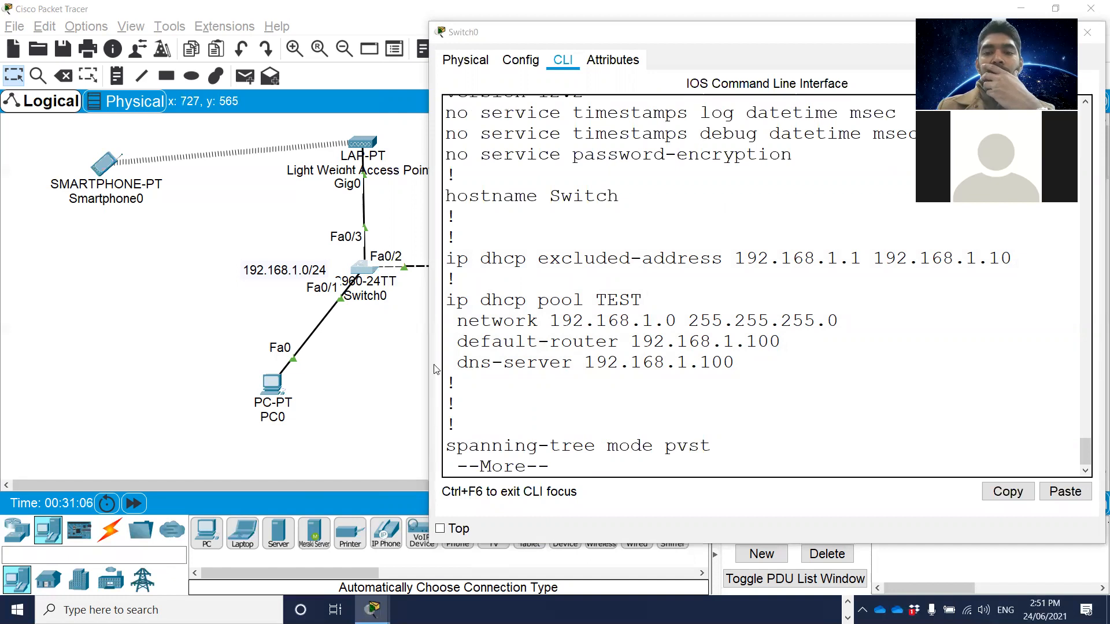
{"action": "left_click_drag", "start_coordinate": [722, 38], "coordinate": [390, 169]}
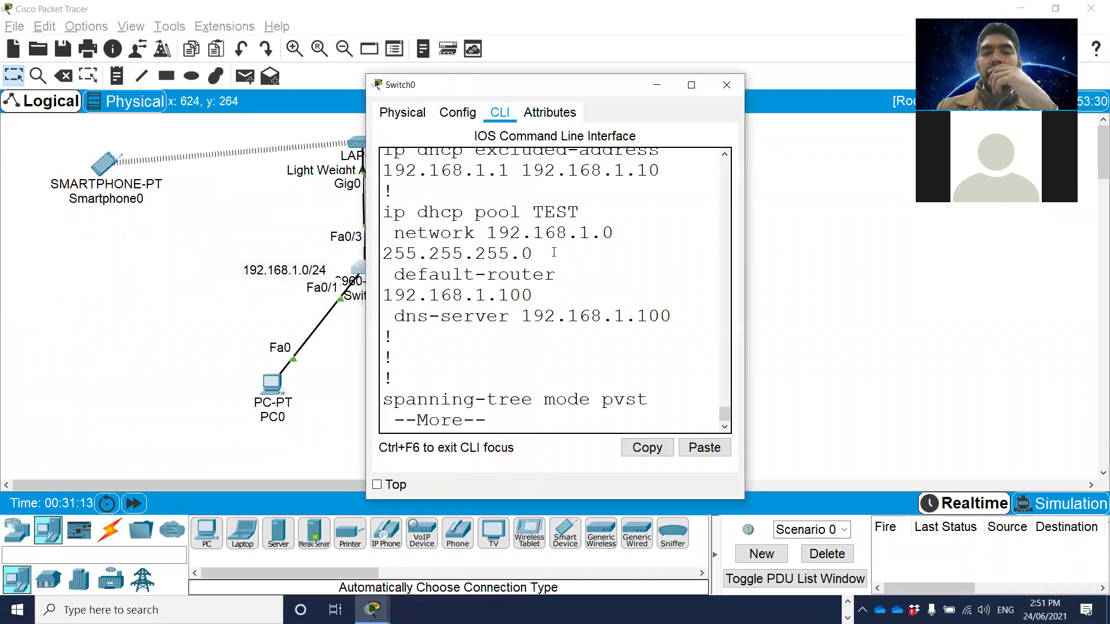
{"action": "scroll", "coordinate": [553, 257], "scroll_direction": "up", "scroll_amount": 3}
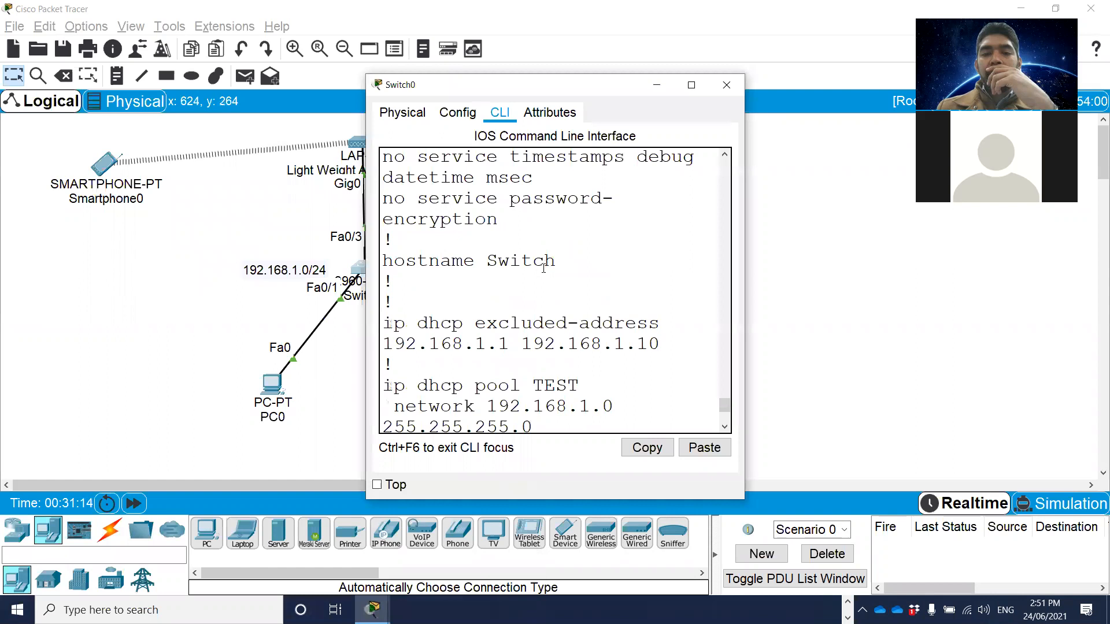
{"action": "scroll", "coordinate": [543, 267], "scroll_direction": "down", "scroll_amount": 3}
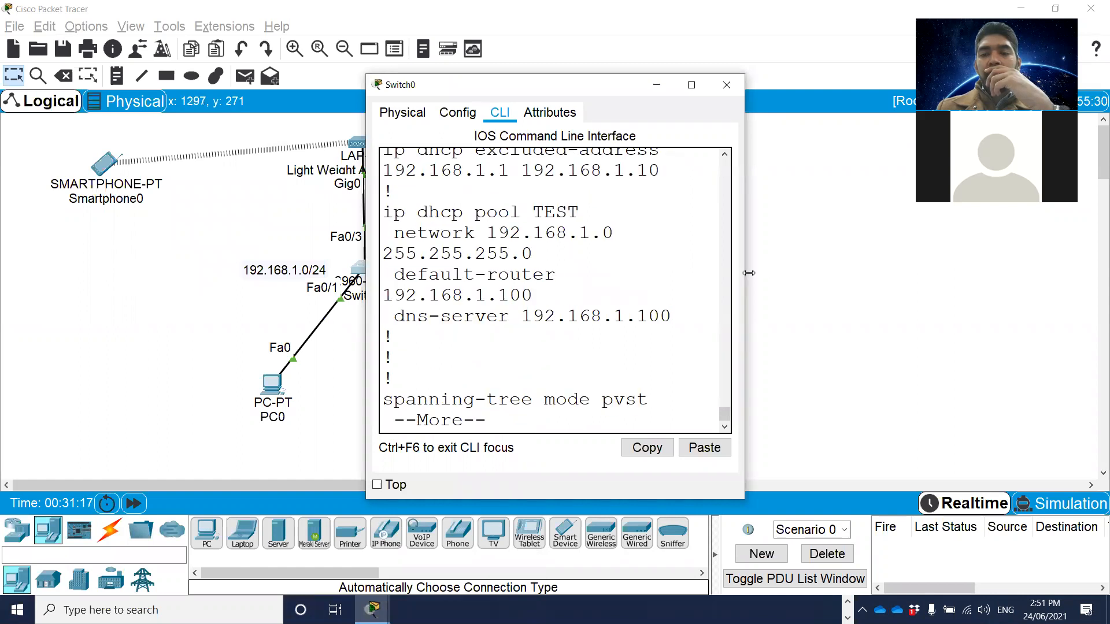
Page through the rest of Switch0's running configuration and highlight the interface Vlan1 address entry.
{"action": "key", "text": "space"}
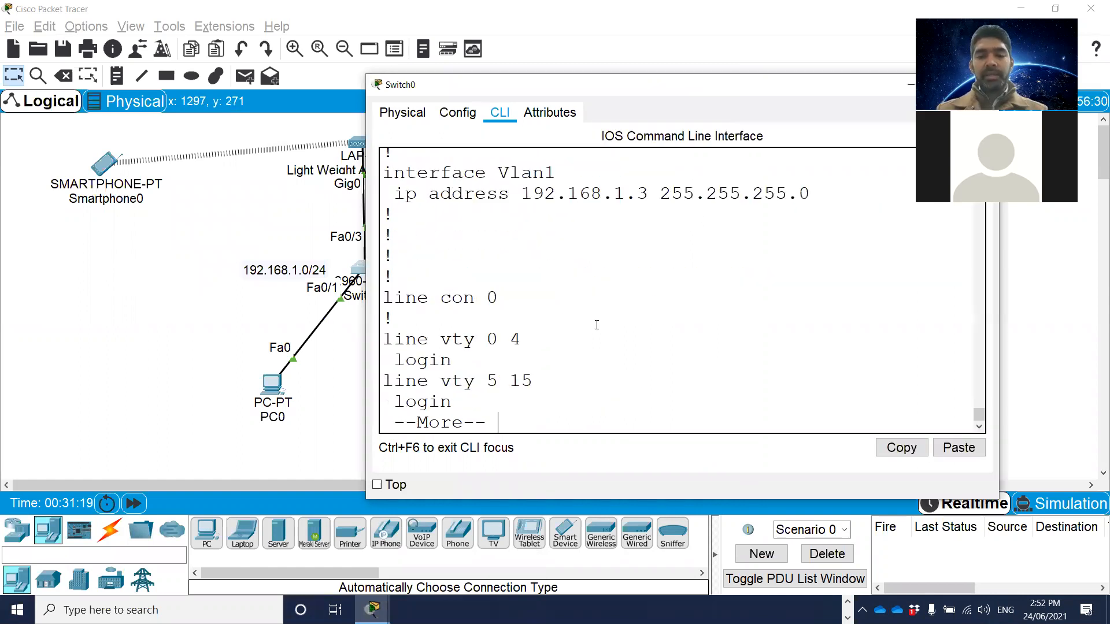
{"action": "key", "text": "space"}
{"action": "scroll", "coordinate": [595, 324], "scroll_direction": "up", "scroll_amount": 6}
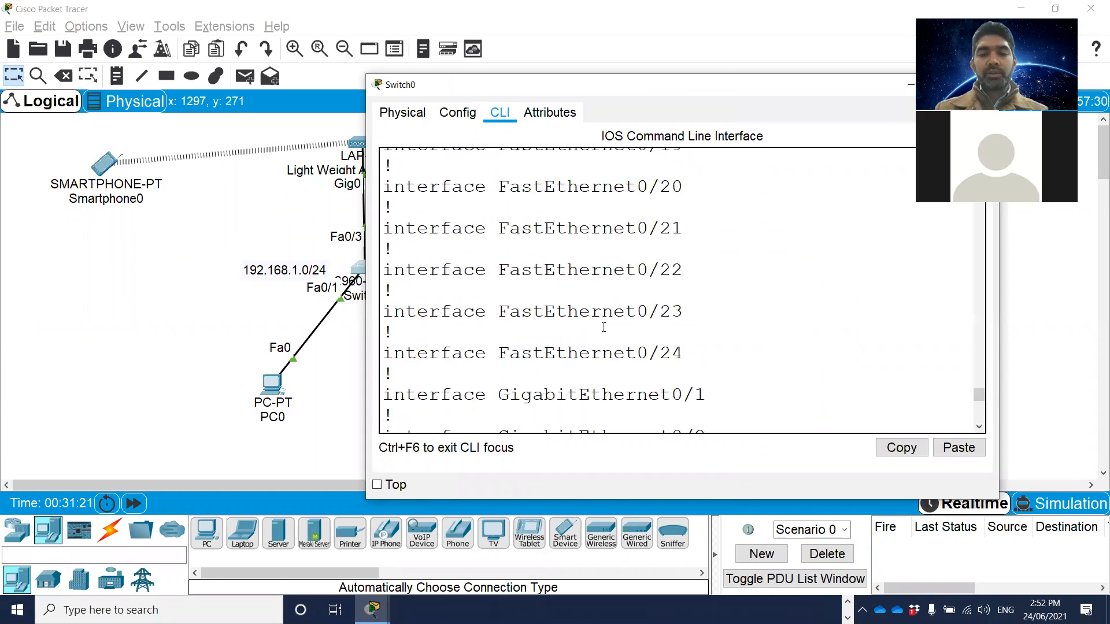
{"action": "scroll", "coordinate": [591, 318], "scroll_direction": "down", "scroll_amount": 3}
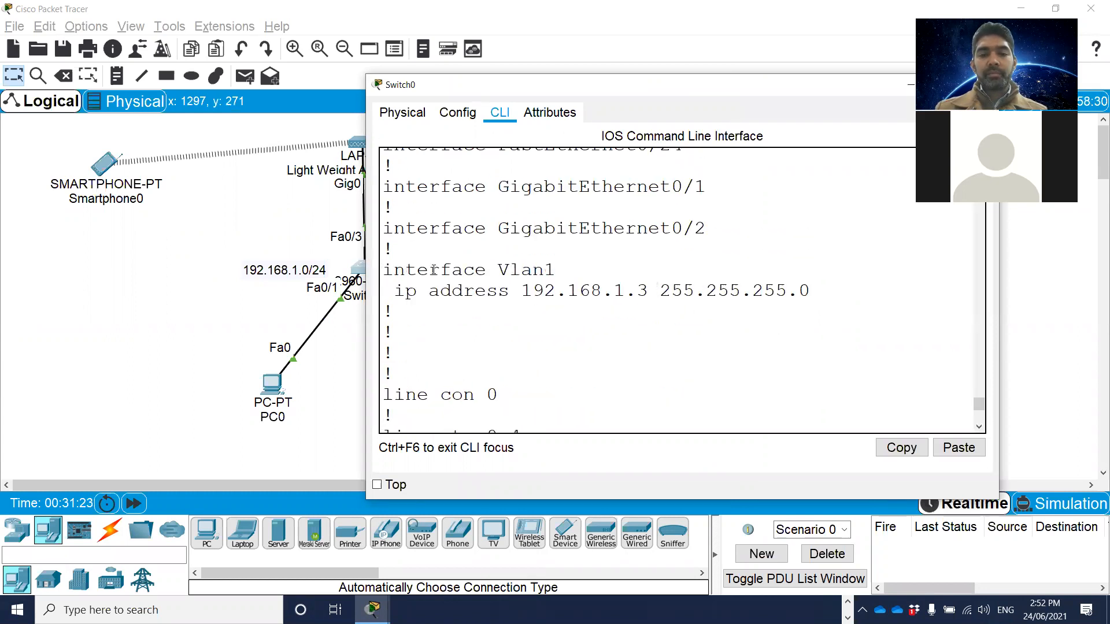
{"action": "left_click_drag", "start_coordinate": [383, 270], "coordinate": [827, 297]}
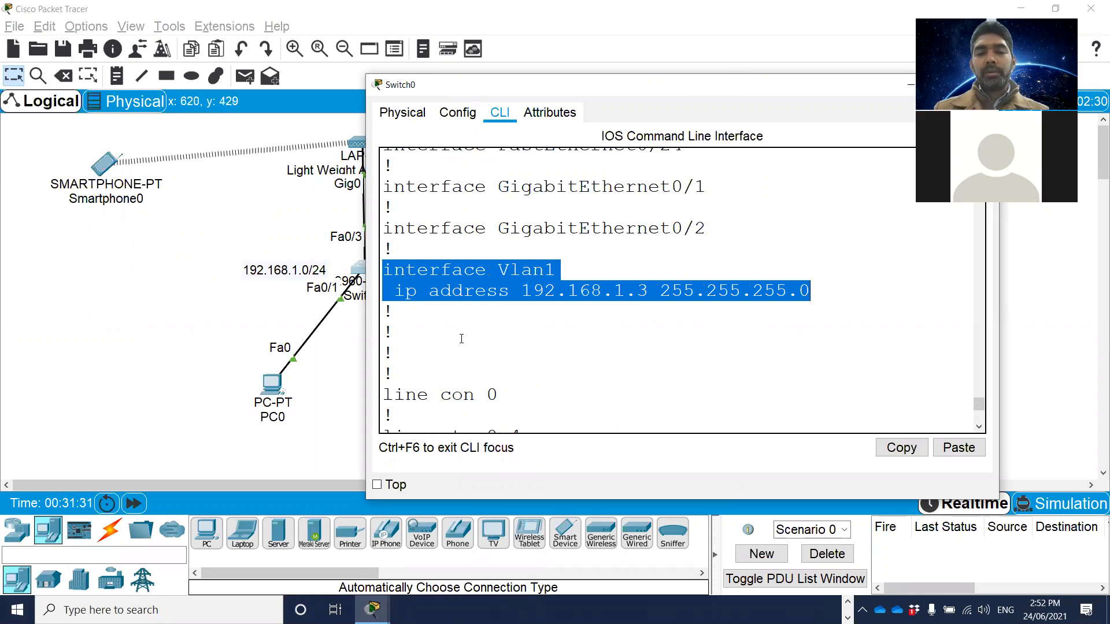
{"action": "scroll", "coordinate": [522, 317], "scroll_direction": "down", "scroll_amount": 2}
{"action": "scroll", "coordinate": [530, 317], "scroll_direction": "down", "scroll_amount": 2}
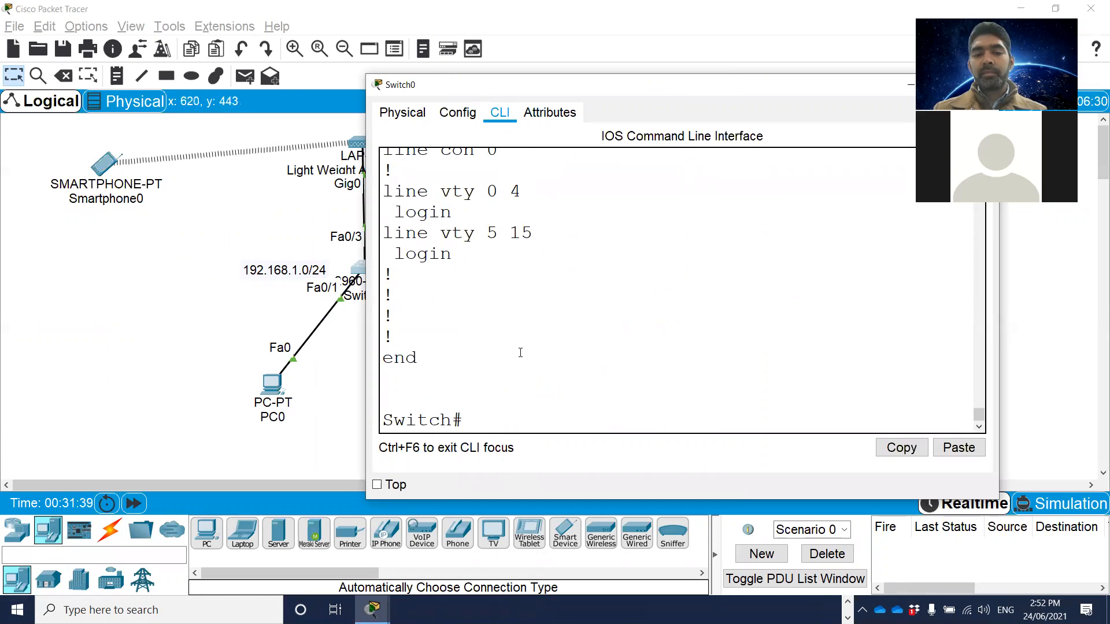
Open PC0's configuration and check its IPv4 gateway and DNS settings.
{"action": "left_click", "coordinate": [272, 388]}
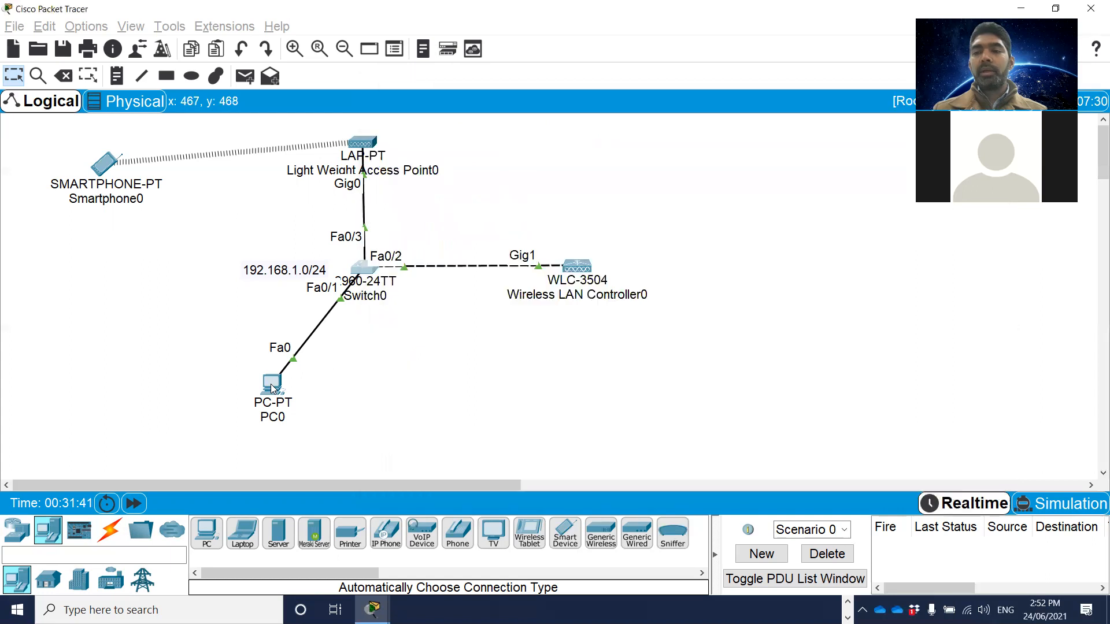
{"action": "left_click", "coordinate": [272, 387]}
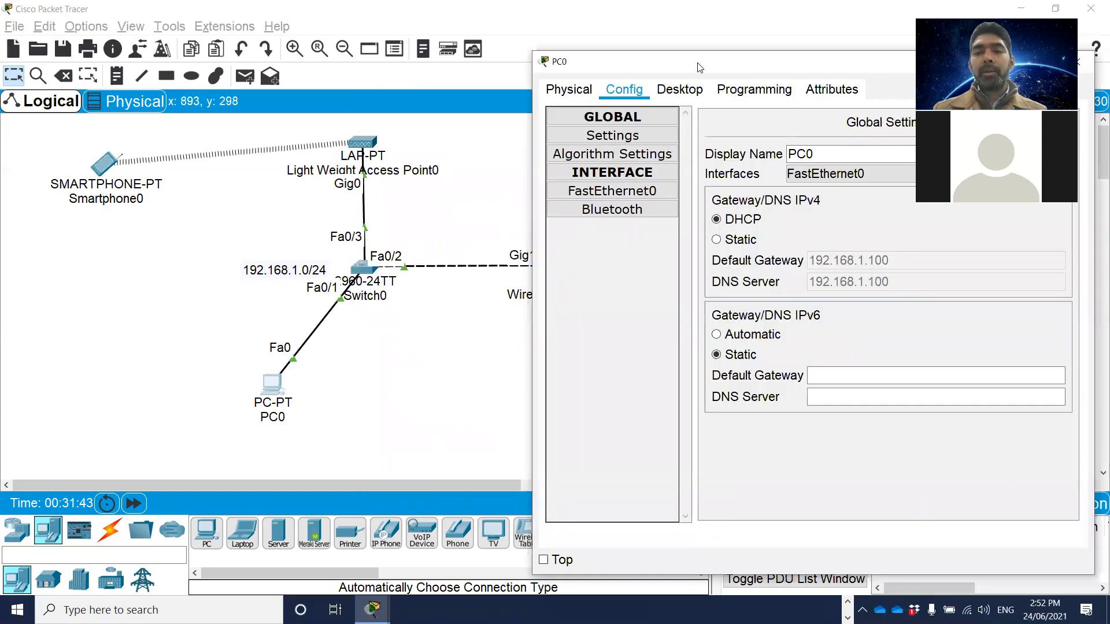
{"action": "left_click_drag", "start_coordinate": [698, 64], "coordinate": [566, 51]}
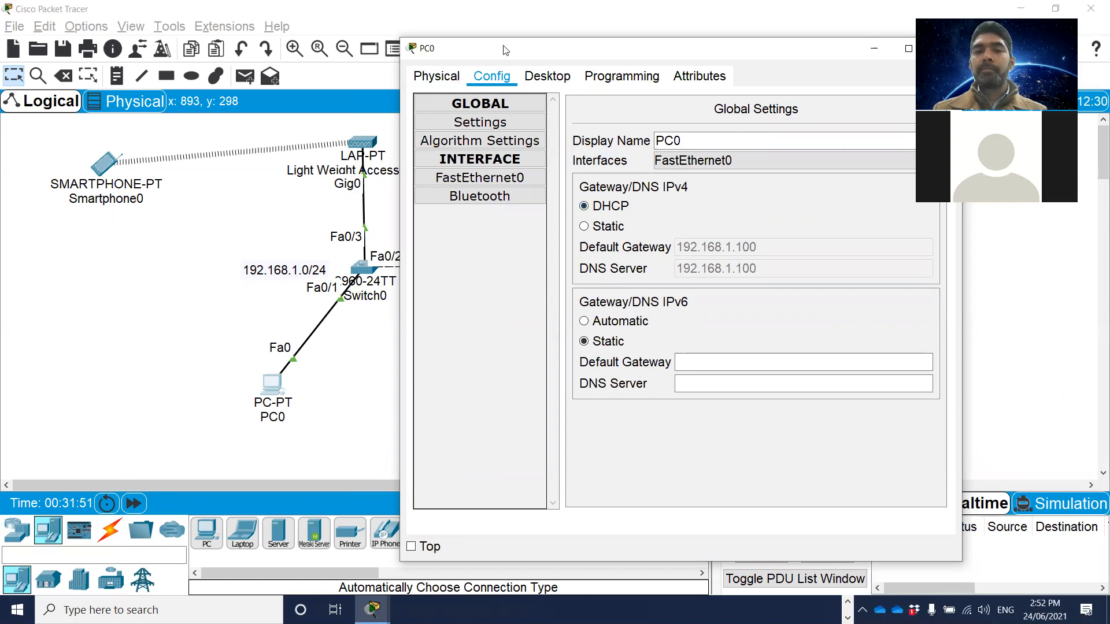
{"action": "left_click_drag", "start_coordinate": [505, 50], "coordinate": [278, 61]}
{"action": "left_click", "coordinate": [712, 62]}
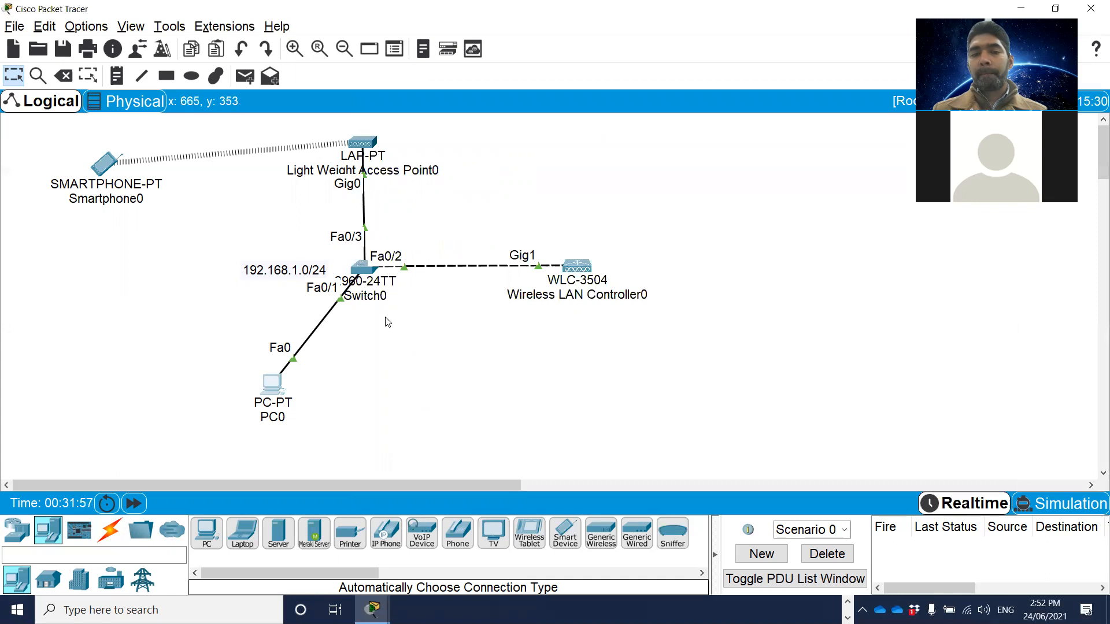
Reopen Switch0's command line, display the running configuration with sh run, and page through to the VTY line entries.
{"action": "left_click", "coordinate": [361, 269]}
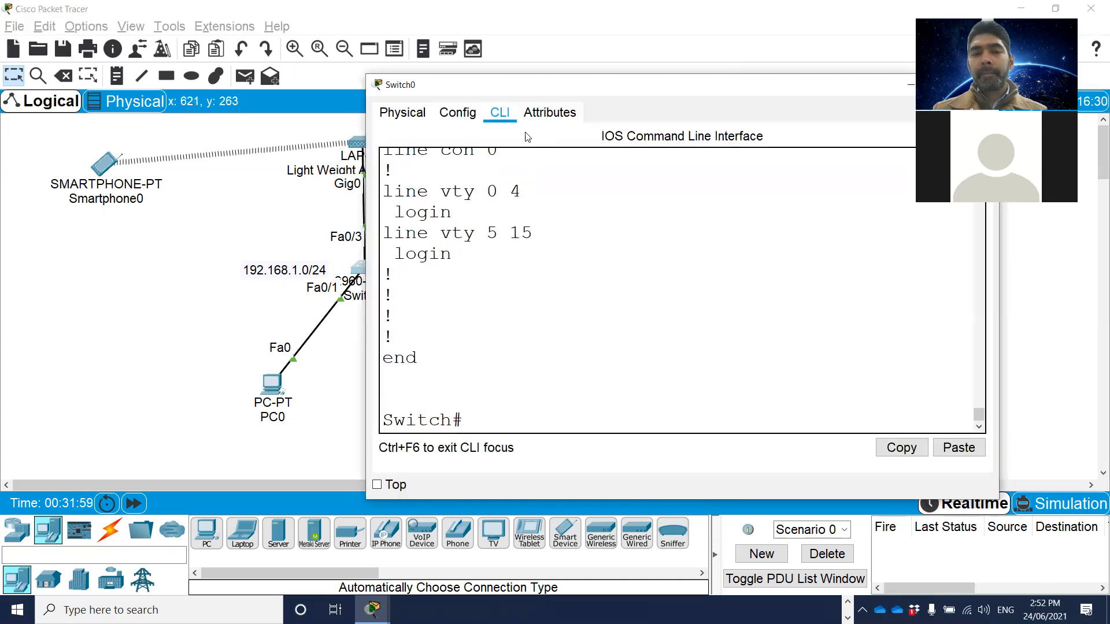
{"action": "left_click_drag", "start_coordinate": [648, 93], "coordinate": [760, 44]}
{"action": "key", "text": "Return"}
{"action": "key", "text": "Return"}
{"action": "key", "text": "Return"}
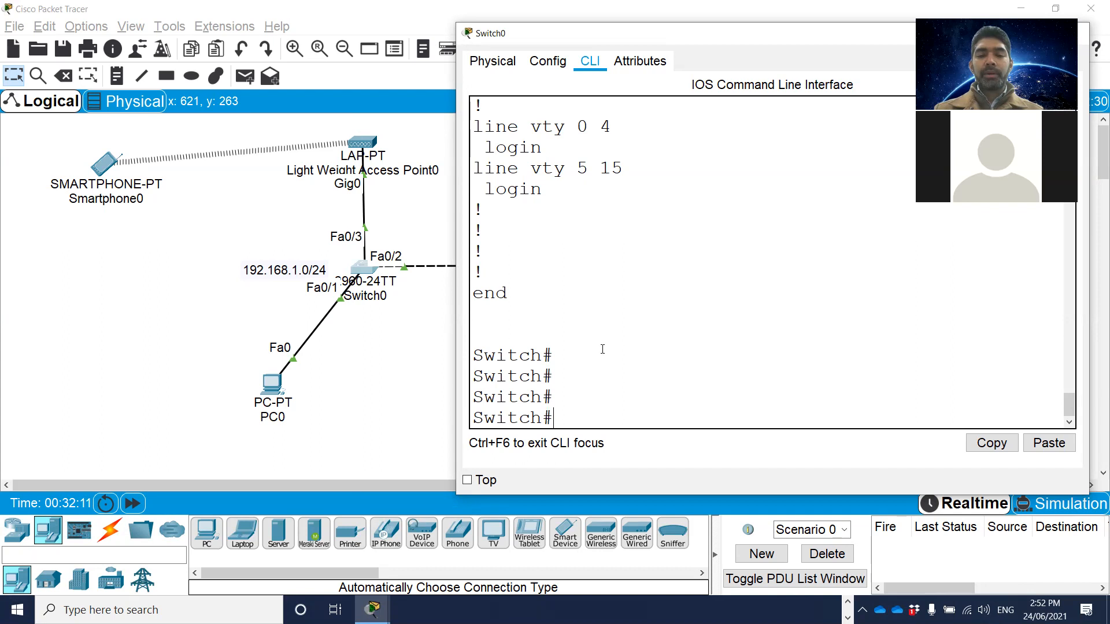
{"action": "scroll", "coordinate": [603, 382], "scroll_direction": "up", "scroll_amount": 2}
{"action": "scroll", "coordinate": [613, 373], "scroll_direction": "down", "scroll_amount": 2}
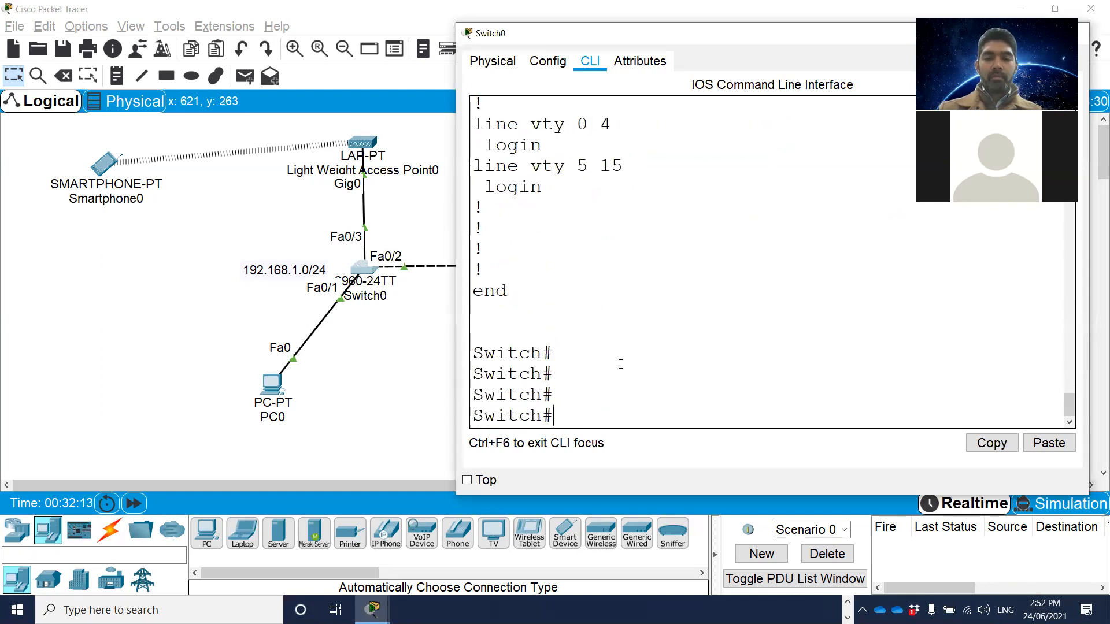
{"action": "key", "text": "Return"}
{"action": "type", "text": "sh run"}
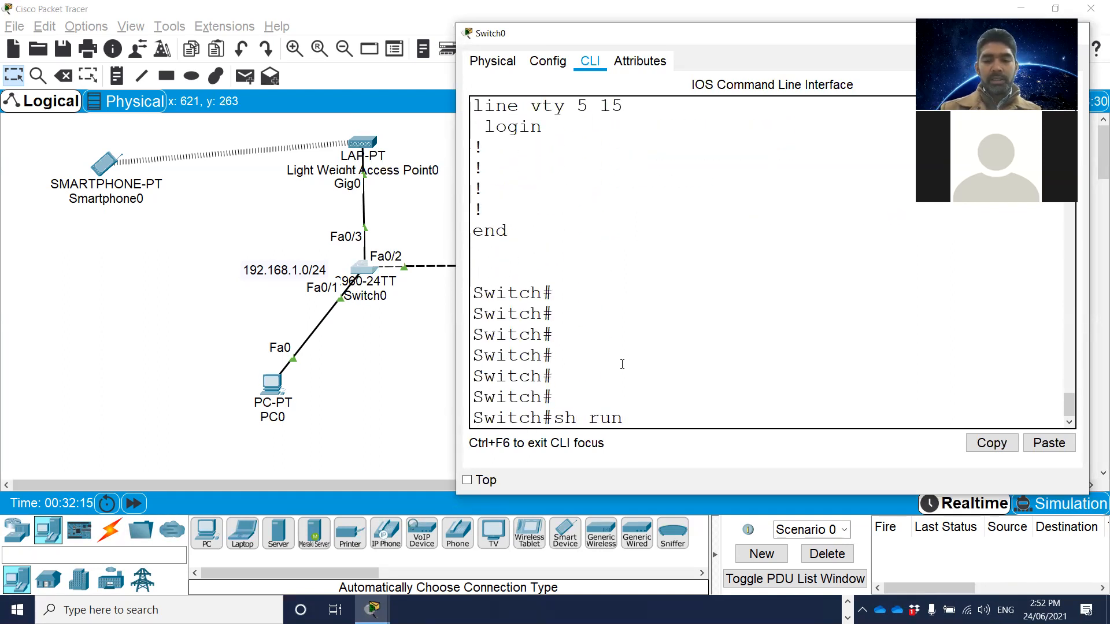
{"action": "key", "text": "Return"}
{"action": "key", "text": "space"}
{"action": "key", "text": "space"}
{"action": "key", "text": "space"}
{"action": "key", "text": "space"}
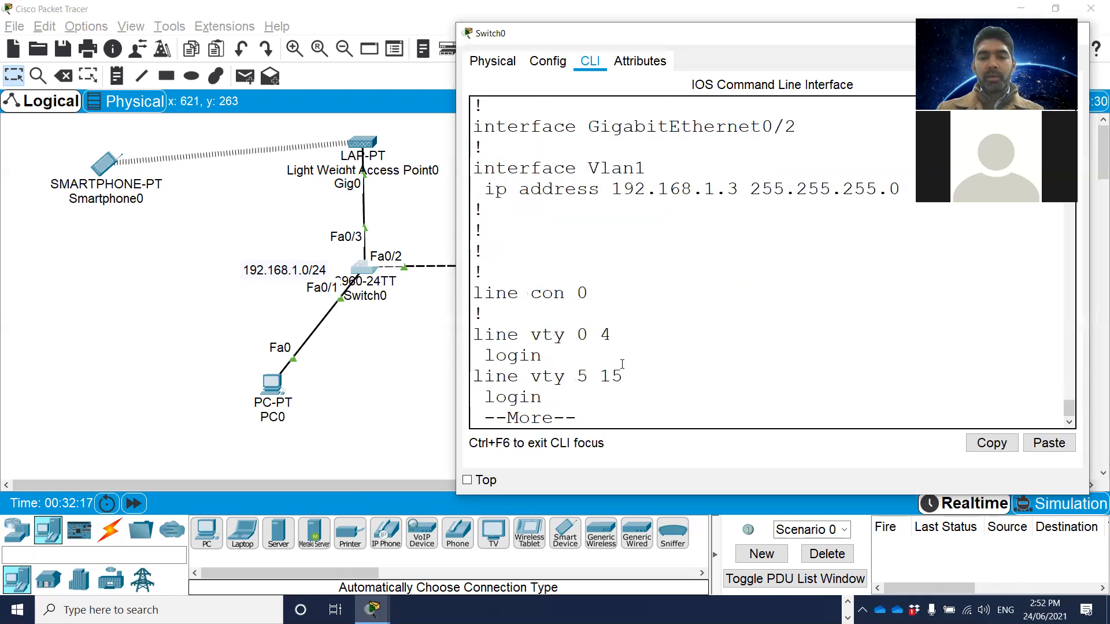
Review the FastEthernet interface entries in Switch0's running configuration and close the switch window.
{"action": "left_click_drag", "start_coordinate": [557, 417], "coordinate": [475, 126]}
{"action": "scroll", "coordinate": [677, 273], "scroll_direction": "up", "scroll_amount": 4}
{"action": "scroll", "coordinate": [676, 273], "scroll_direction": "up", "scroll_amount": 15}
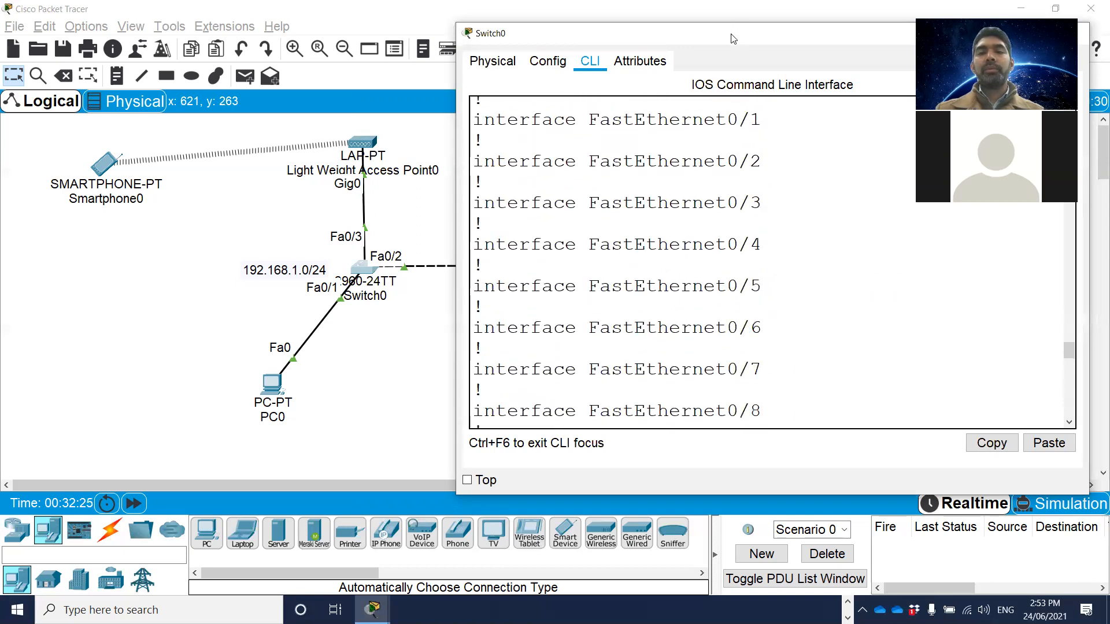
{"action": "left_click_drag", "start_coordinate": [733, 39], "coordinate": [507, 115]}
{"action": "left_click", "coordinate": [838, 112]}
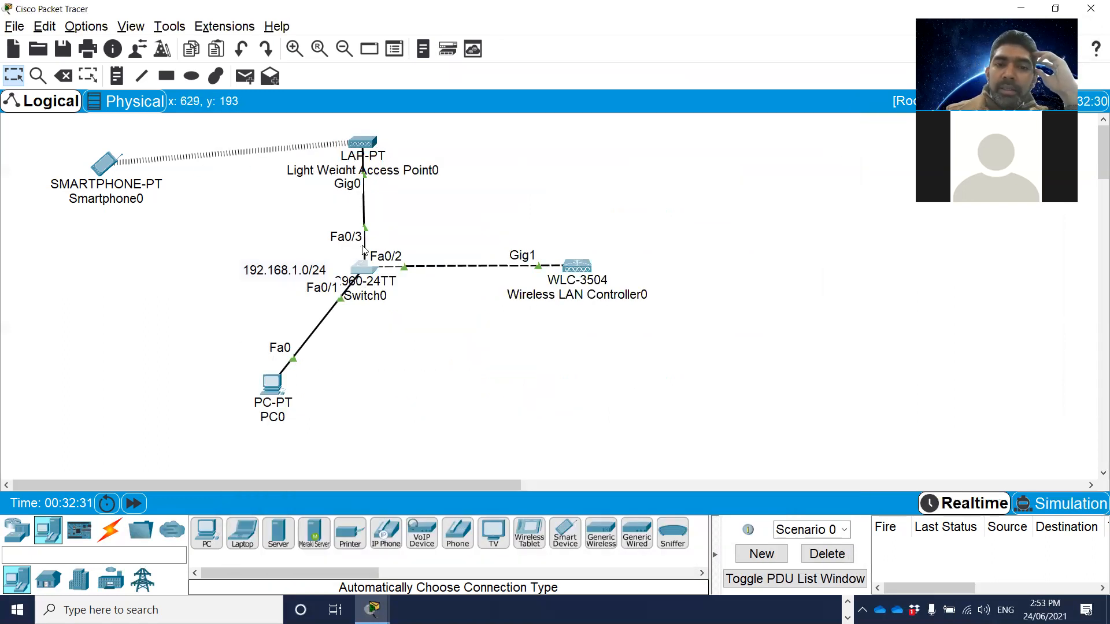
Add a Laptop-PT to the workspace below Smartphone0.
{"action": "left_click", "coordinate": [245, 529]}
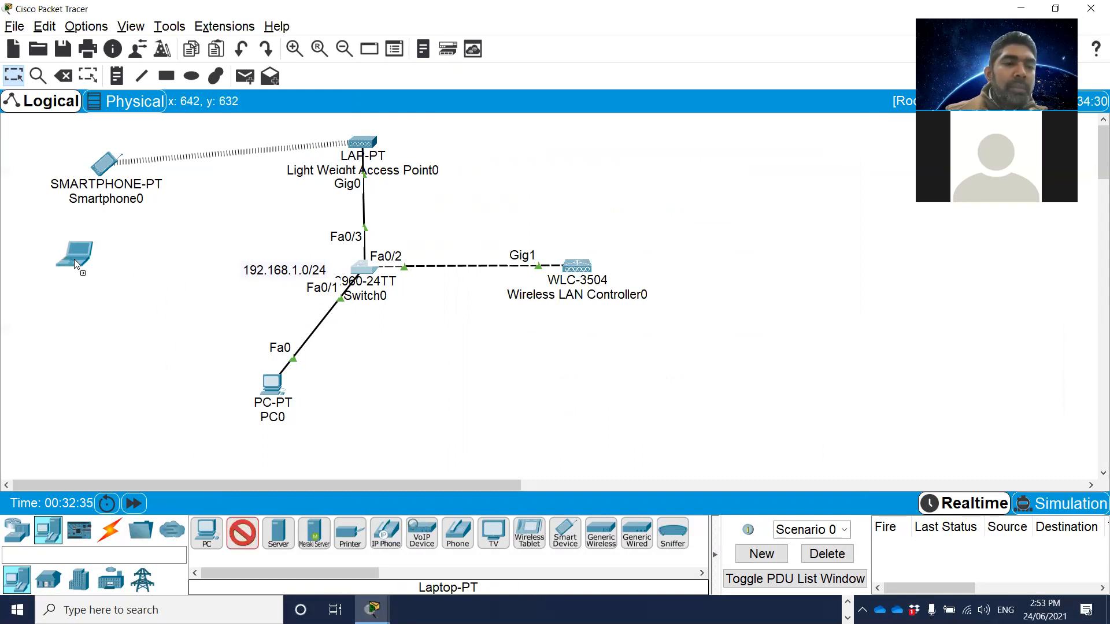
{"action": "left_click", "coordinate": [86, 257]}
{"action": "left_click", "coordinate": [108, 535]}
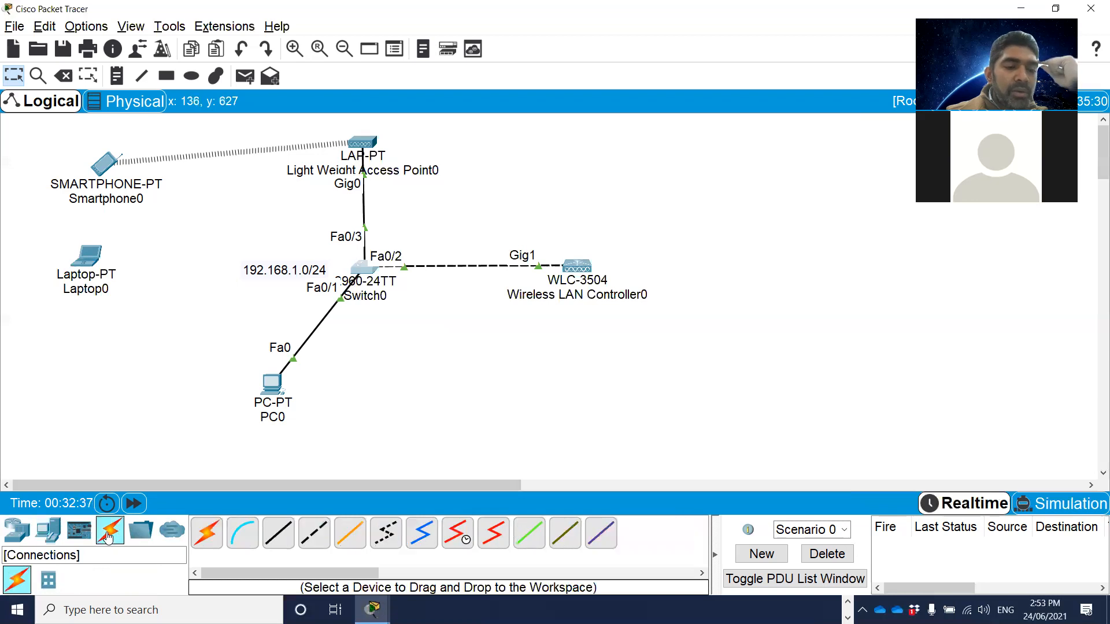
Replace Laptop0's built-in Ethernet module with the WPC300N wireless module while the laptop is powered off.
{"action": "left_click", "coordinate": [89, 263]}
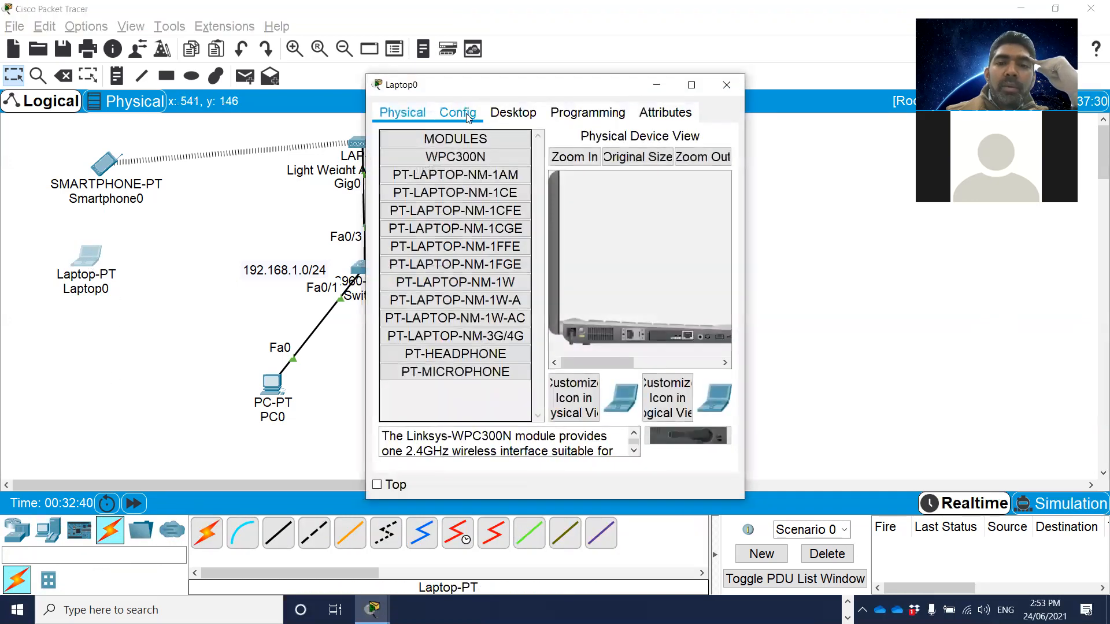
{"action": "left_click", "coordinate": [468, 115]}
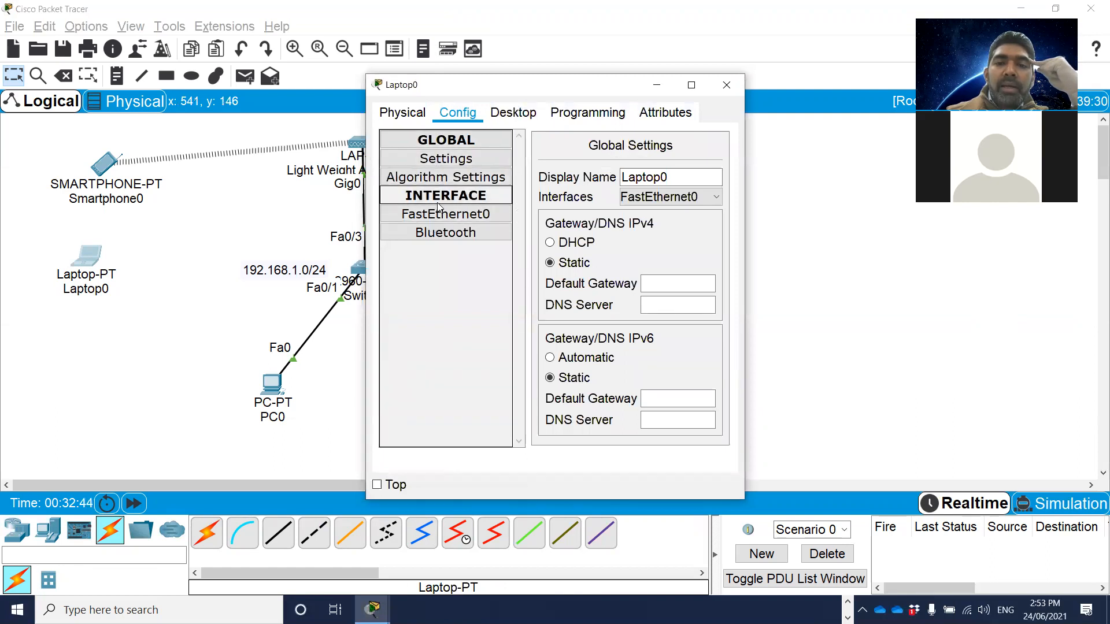
{"action": "left_click", "coordinate": [398, 116]}
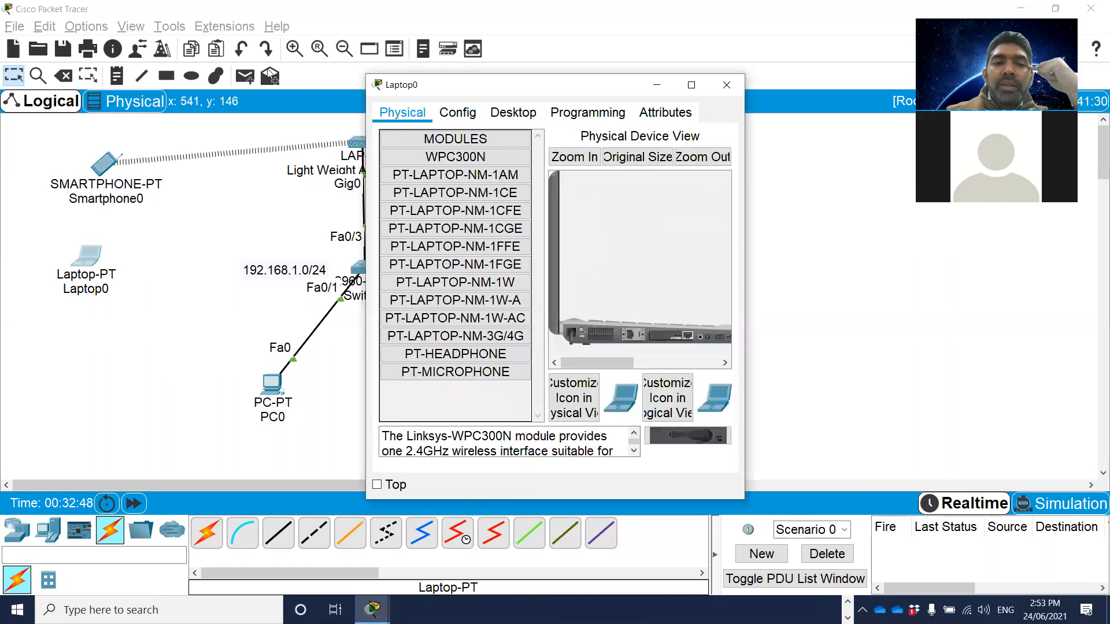
{"action": "left_click_drag", "start_coordinate": [462, 91], "coordinate": [268, 69]}
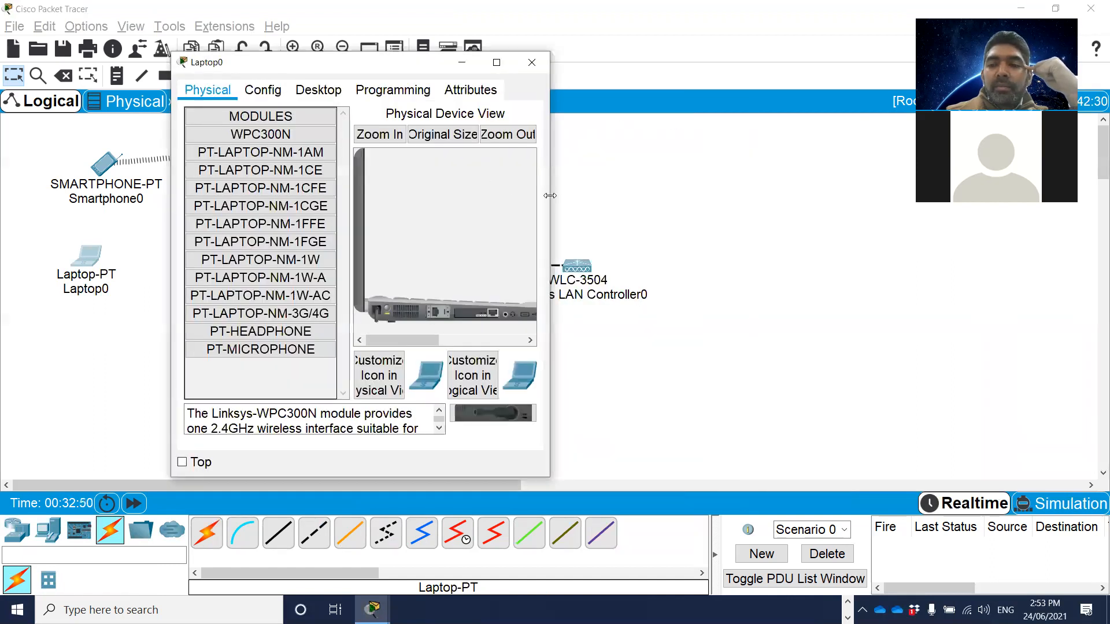
{"action": "left_click_drag", "start_coordinate": [550, 195], "coordinate": [887, 197]}
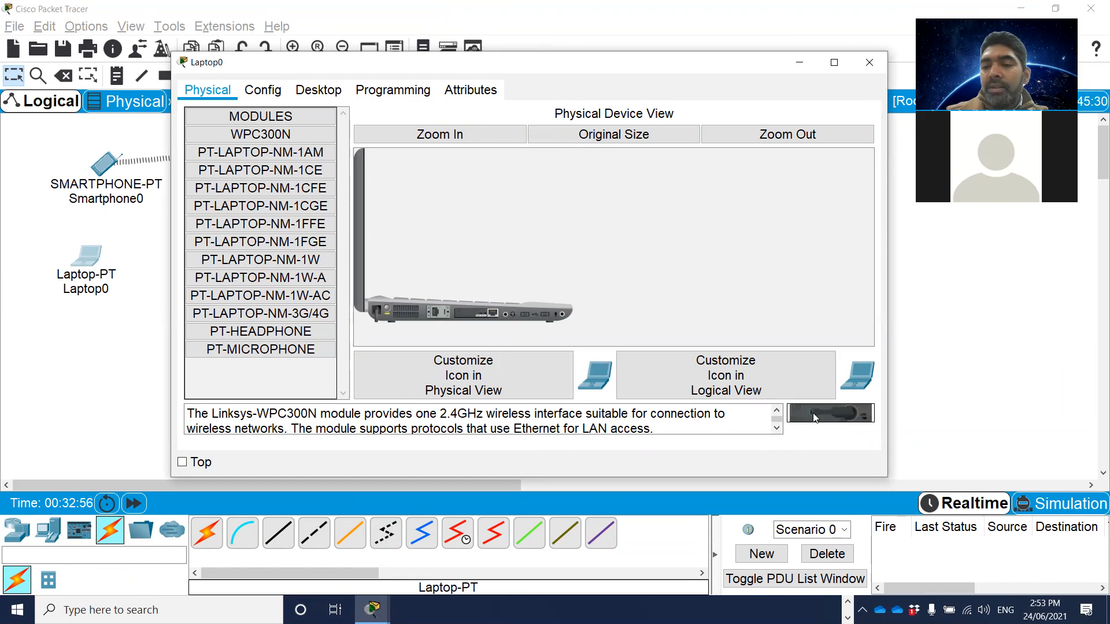
{"action": "left_click_drag", "start_coordinate": [816, 408], "coordinate": [387, 310]}
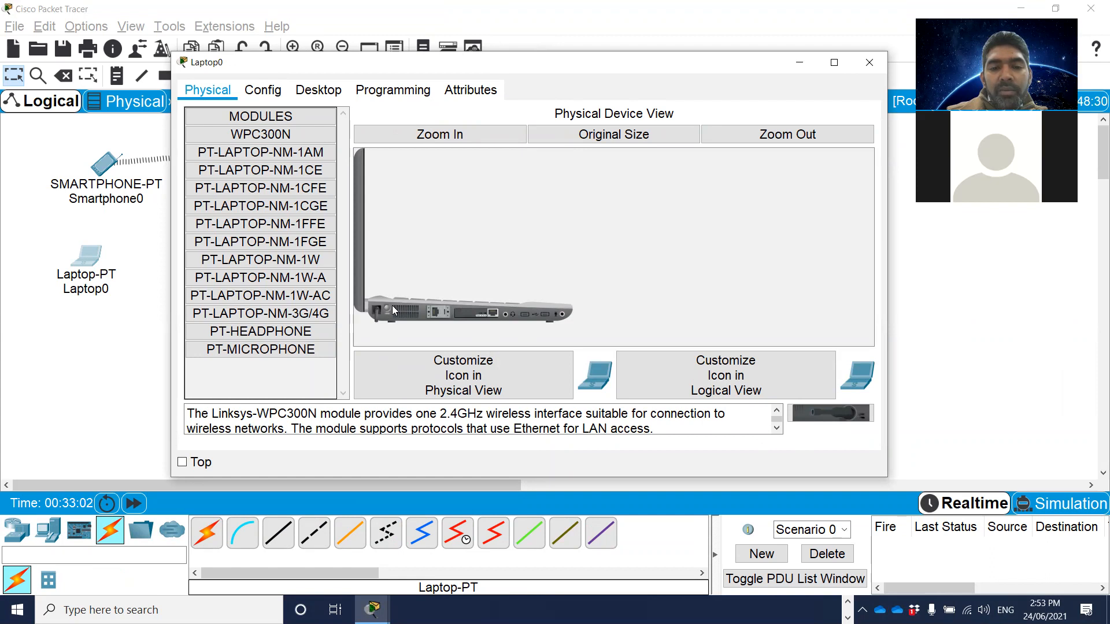
{"action": "left_click_drag", "start_coordinate": [476, 317], "coordinate": [229, 368]}
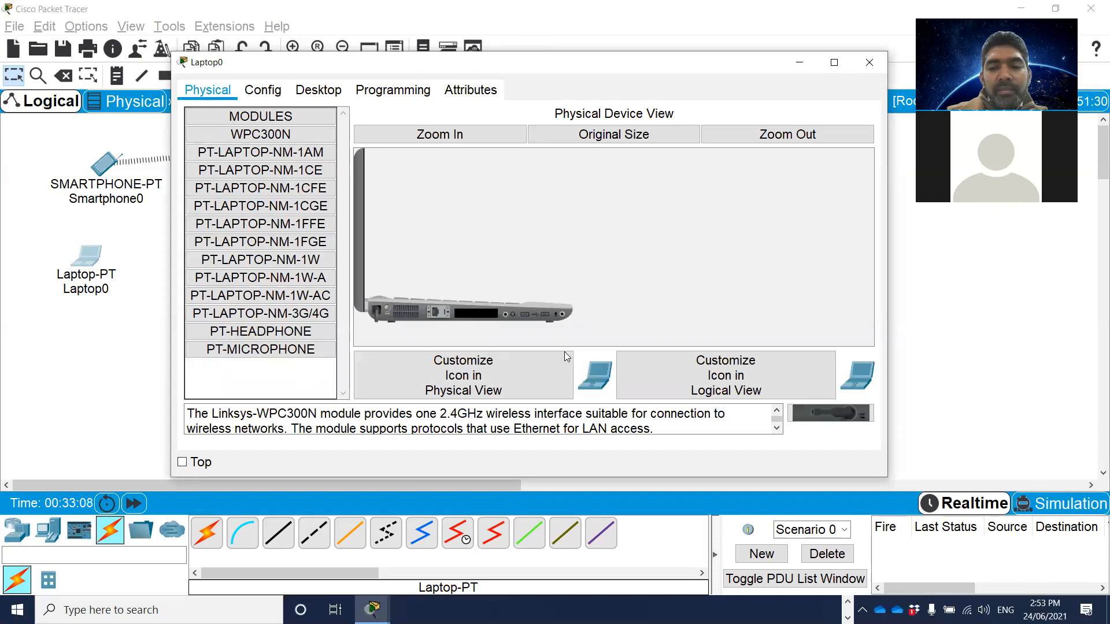
{"action": "left_click_drag", "start_coordinate": [838, 412], "coordinate": [477, 317]}
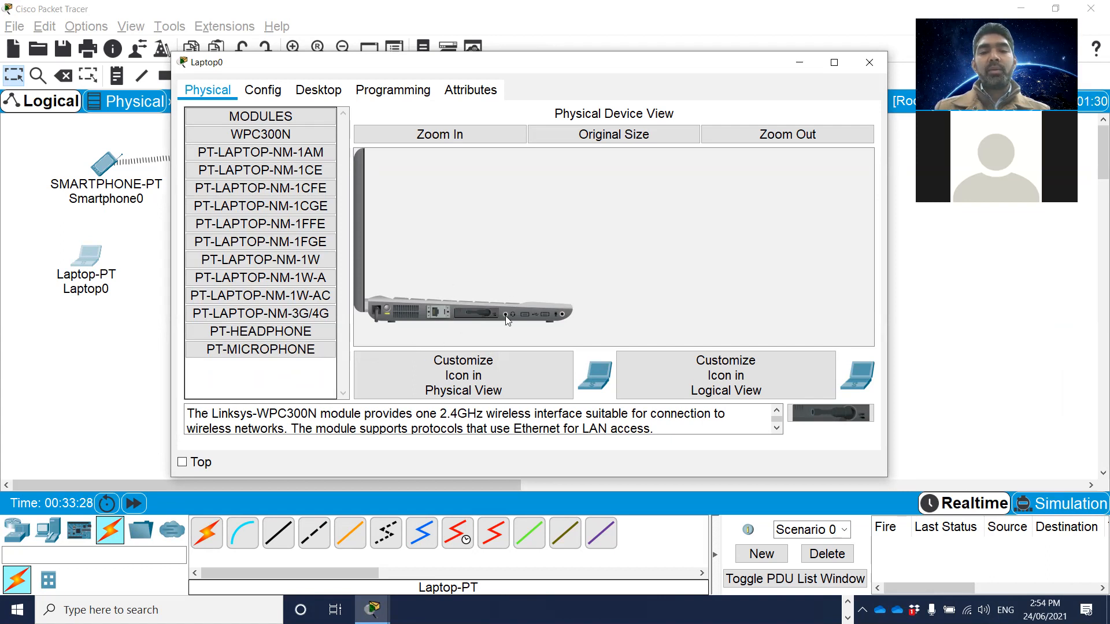
Configure Laptop0's Wireless0 with SSID Staff-Wifi, WPA2-PSK authentication and the PSK pass phrase, and check its DHCP addressing.
{"action": "left_click", "coordinate": [268, 100]}
{"action": "left_click", "coordinate": [288, 195]}
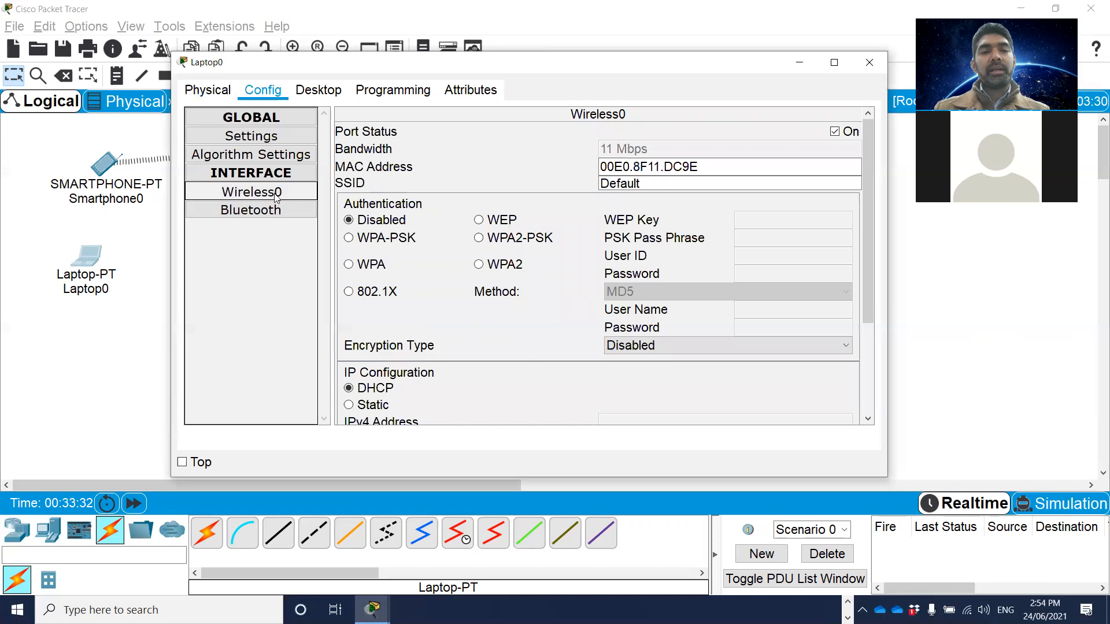
{"action": "double_click", "coordinate": [618, 183]}
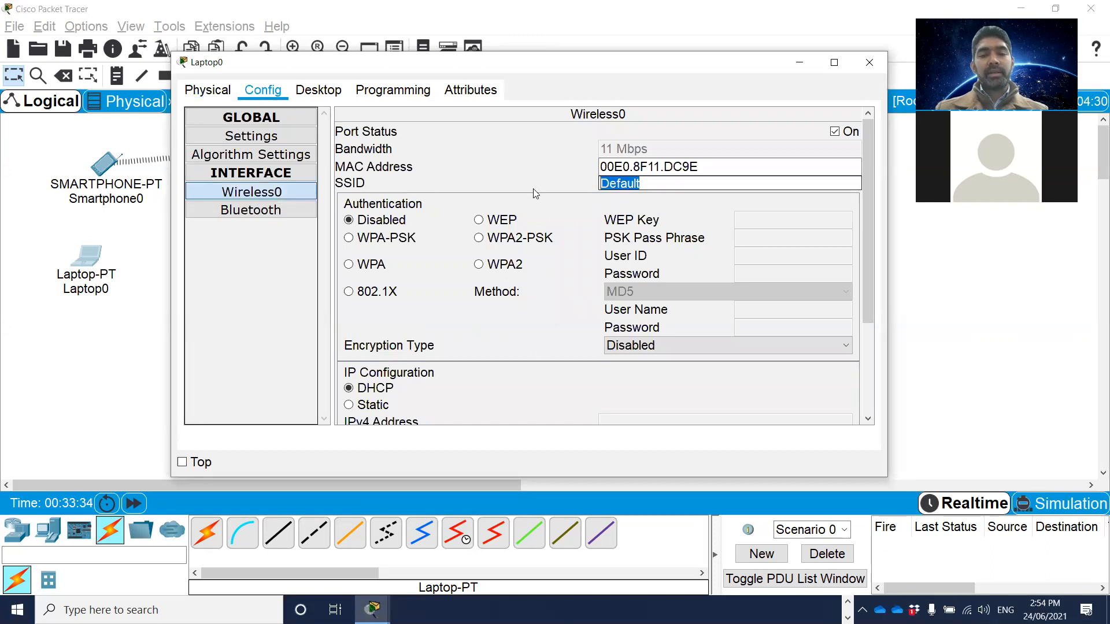
{"action": "type", "text": "Staff-Wifi"}
{"action": "left_click", "coordinate": [537, 241]}
{"action": "left_click", "coordinate": [775, 239]}
{"action": "type", "text": "cisco123"}
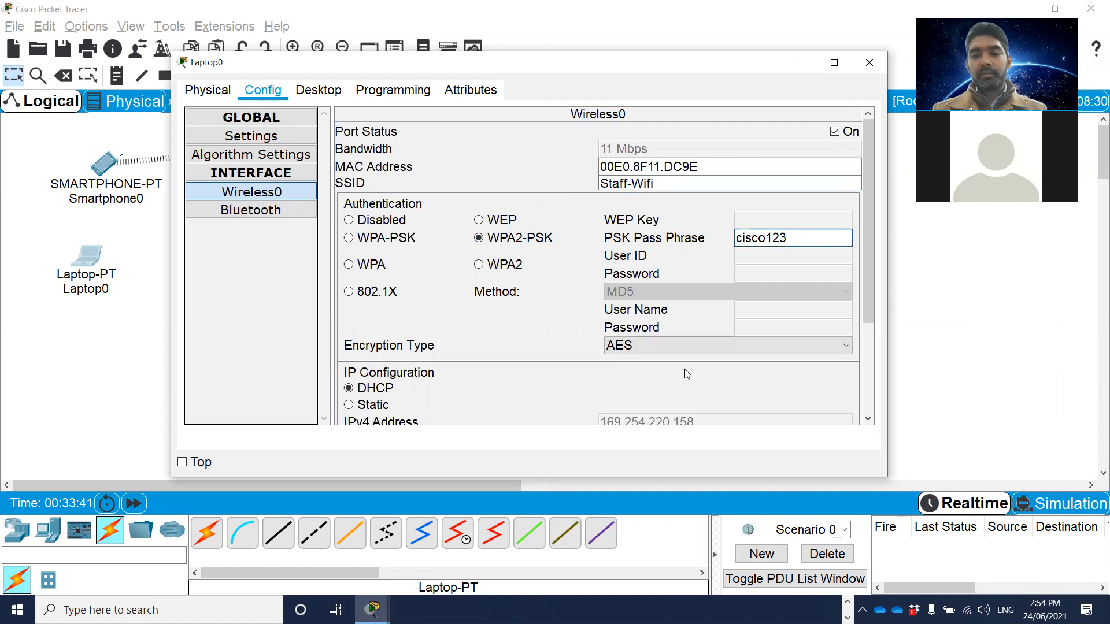
{"action": "scroll", "coordinate": [703, 375], "scroll_direction": "down", "scroll_amount": 2}
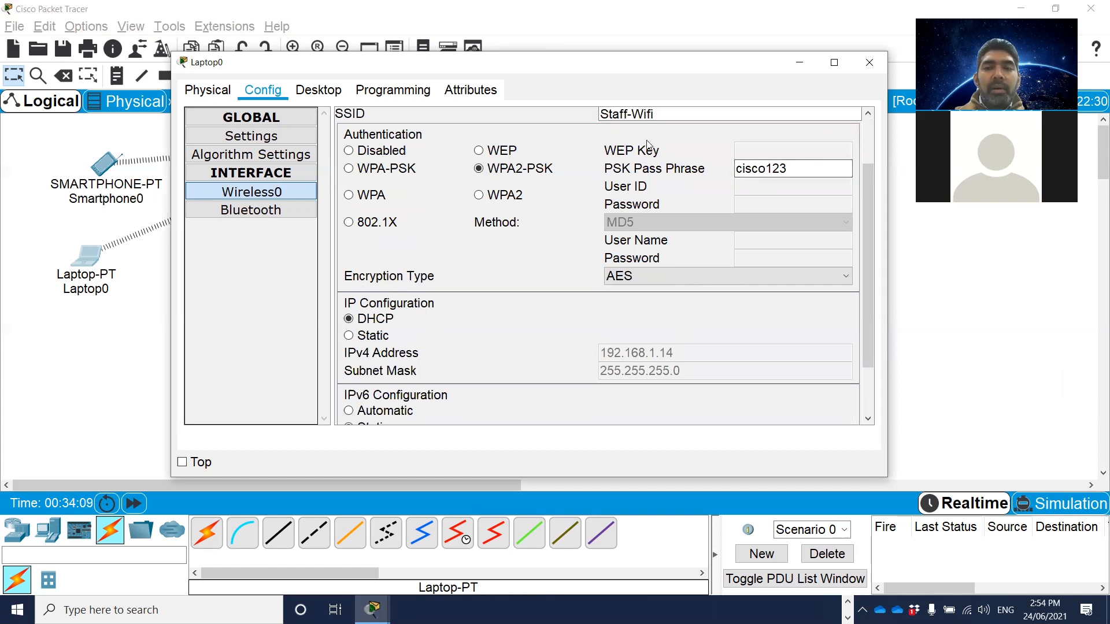
{"action": "left_click", "coordinate": [869, 62]}
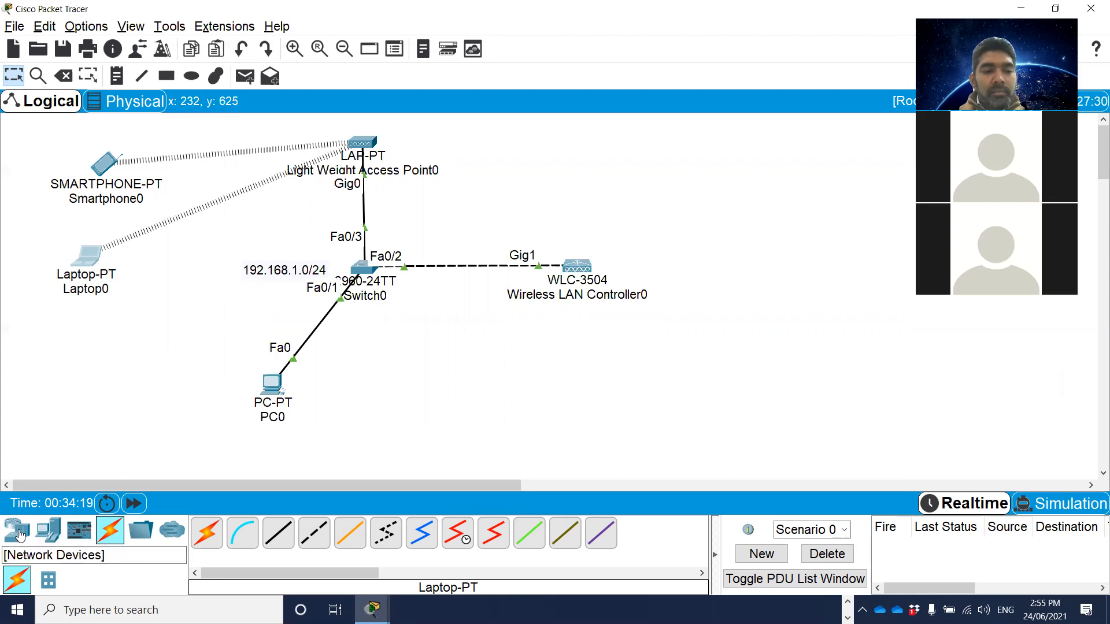
Add a second Laptop-PT to the workspace below Laptop0.
{"action": "left_click", "coordinate": [49, 533]}
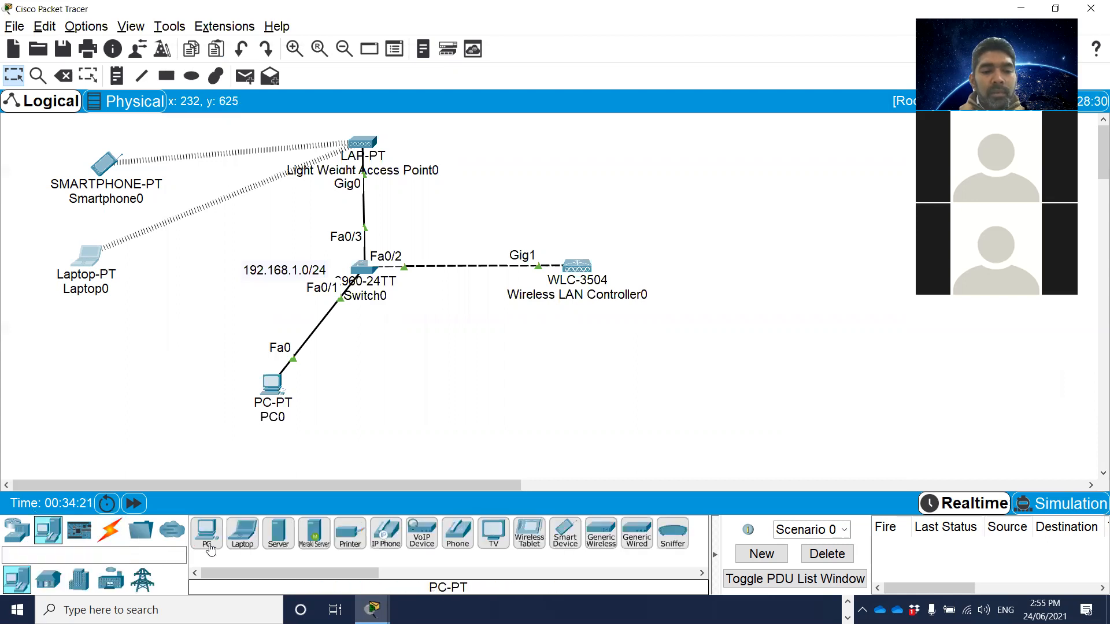
{"action": "left_click", "coordinate": [250, 540]}
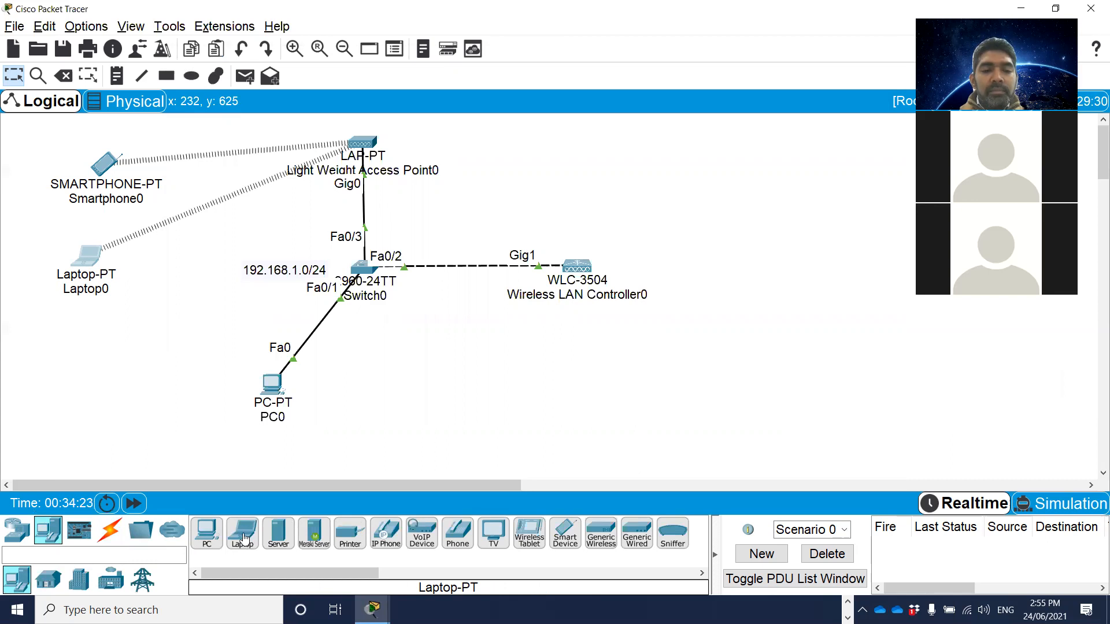
{"action": "left_click", "coordinate": [68, 355]}
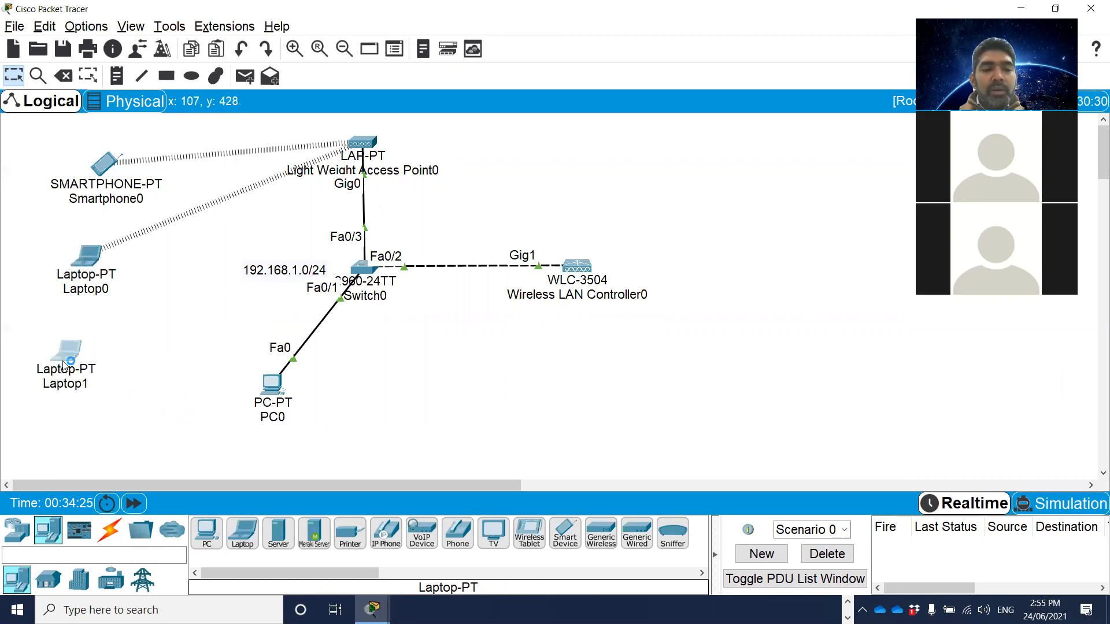
Replace Laptop1's built-in Ethernet module with the WPC300N wireless module and switch the laptop's power back on.
{"action": "left_click", "coordinate": [66, 351]}
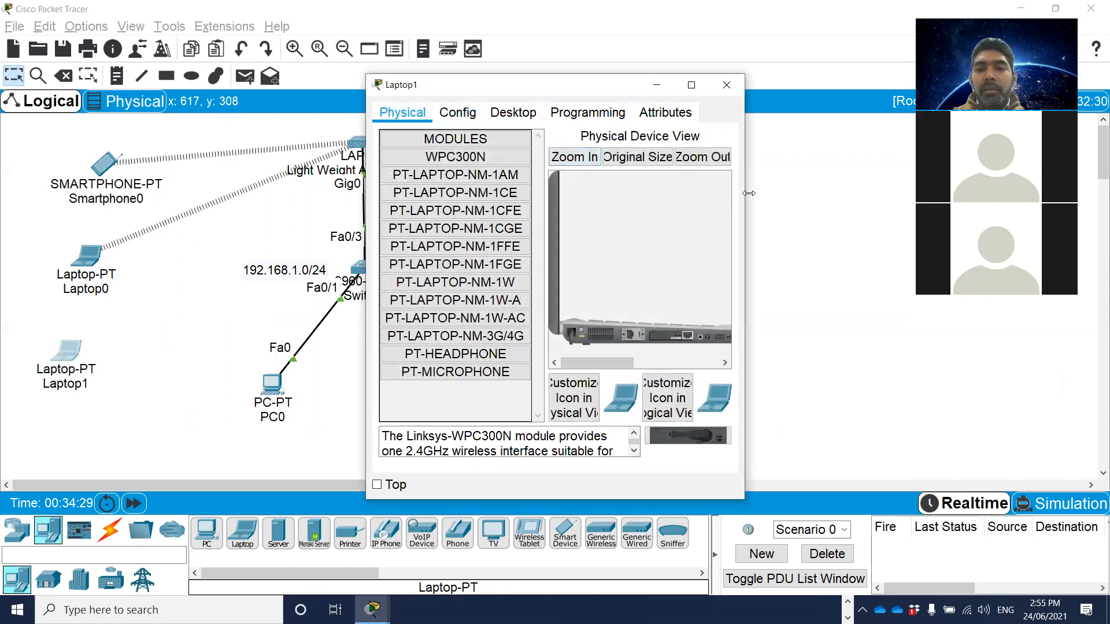
{"action": "left_click_drag", "start_coordinate": [748, 193], "coordinate": [921, 194]}
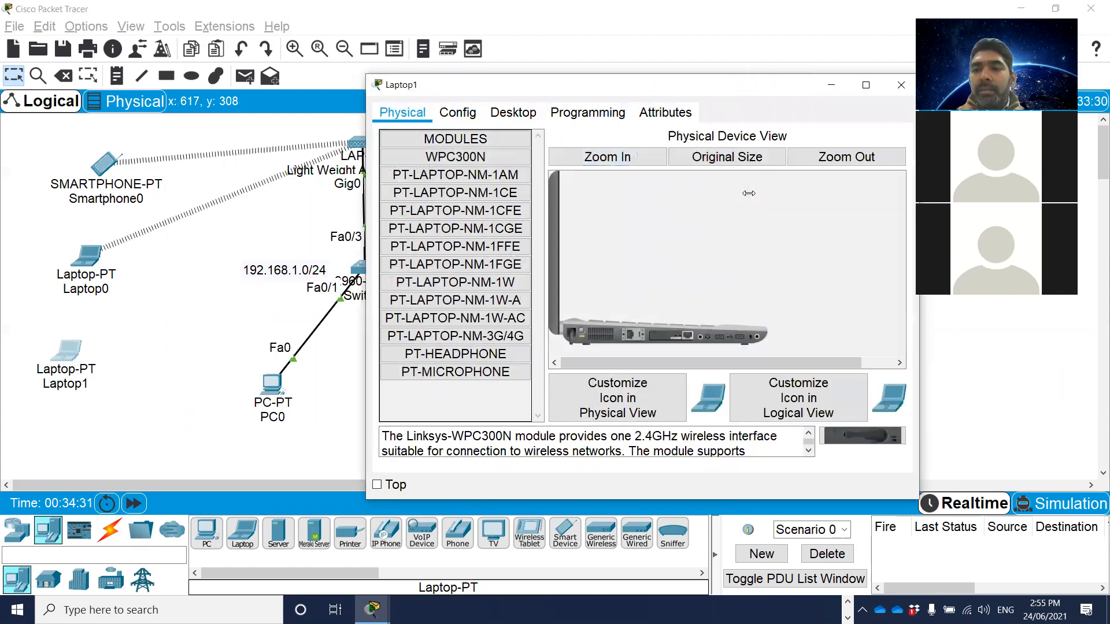
{"action": "left_click_drag", "start_coordinate": [921, 303], "coordinate": [1002, 297]}
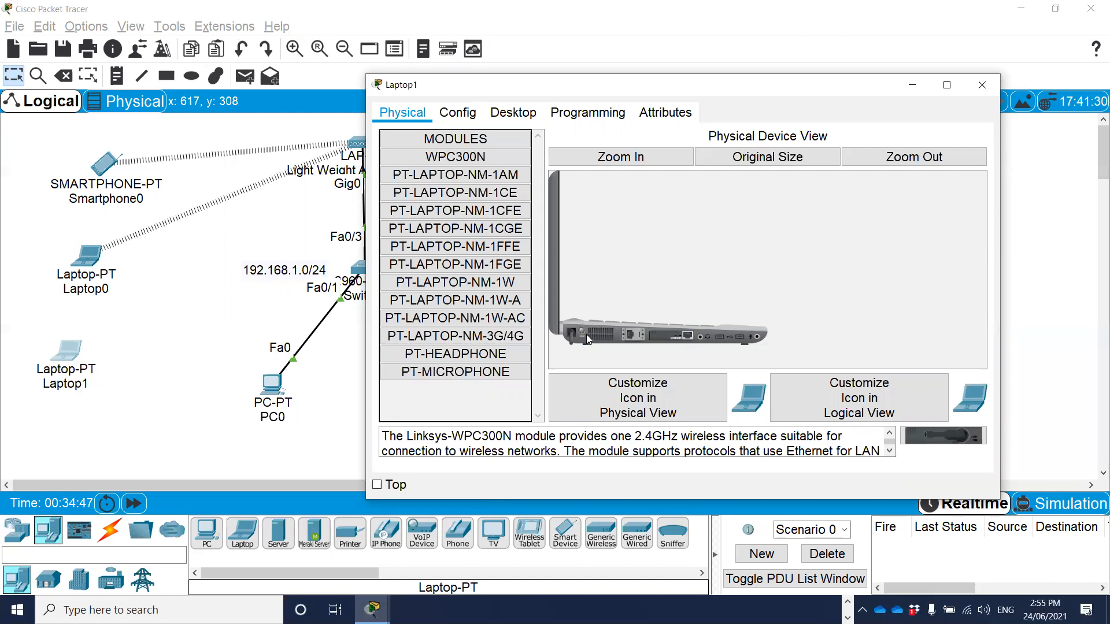
{"action": "left_click_drag", "start_coordinate": [683, 334], "coordinate": [414, 394]}
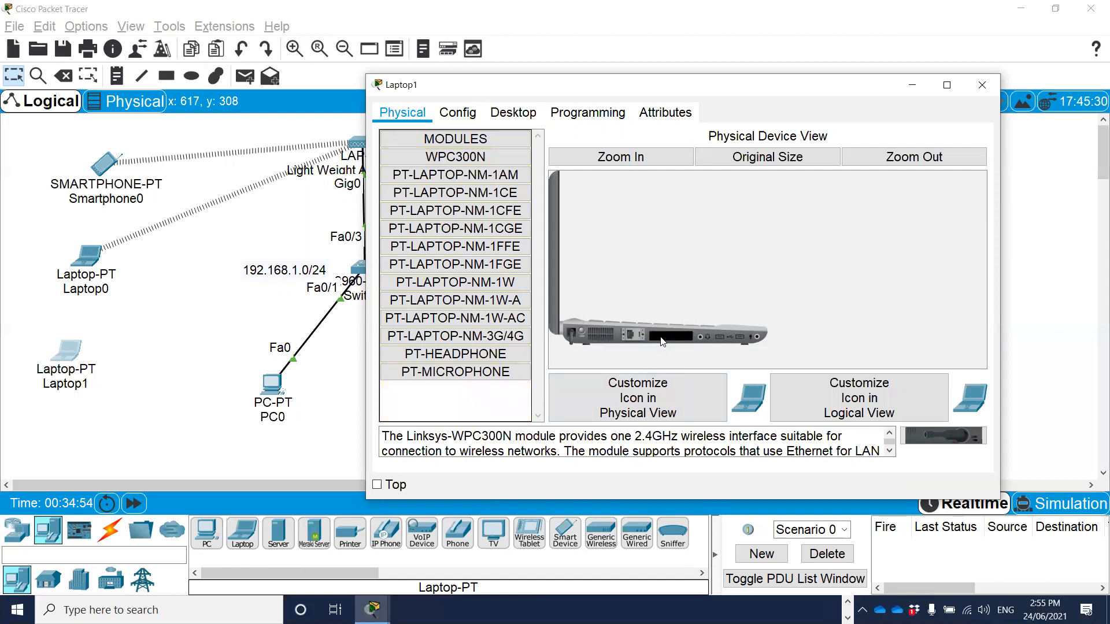
{"action": "left_click_drag", "start_coordinate": [943, 435], "coordinate": [674, 339]}
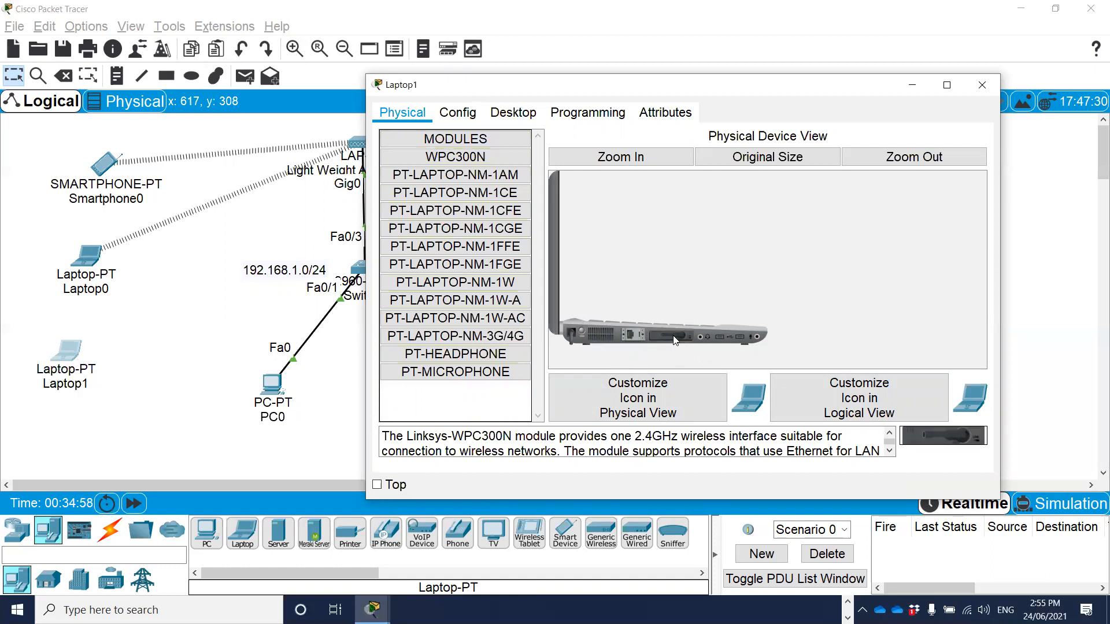
{"action": "left_click", "coordinate": [582, 331]}
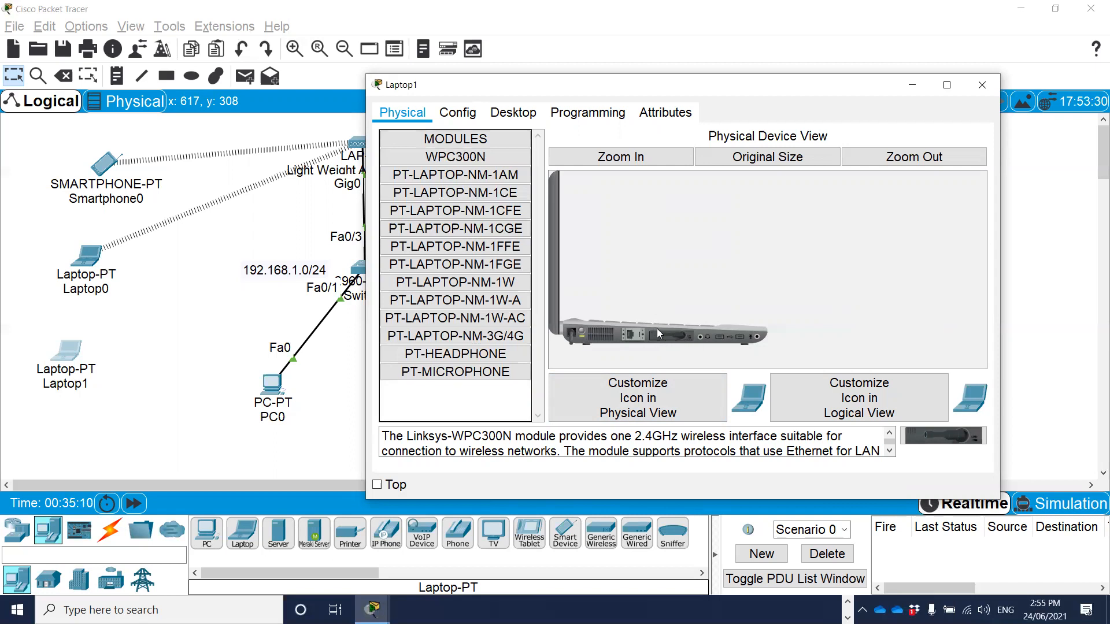
Configure Laptop1's Wireless0 interface with SSID Wifi-Staff, WPA2-PSK authentication and the PSK pass phrase.
{"action": "left_click", "coordinate": [458, 113]}
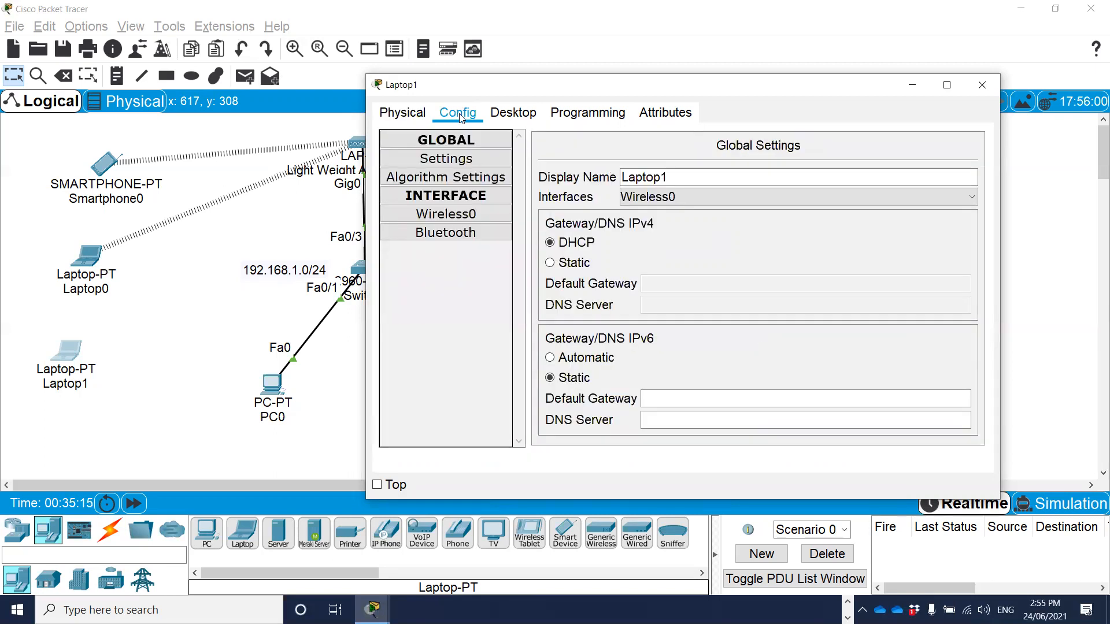
{"action": "left_click", "coordinate": [445, 214]}
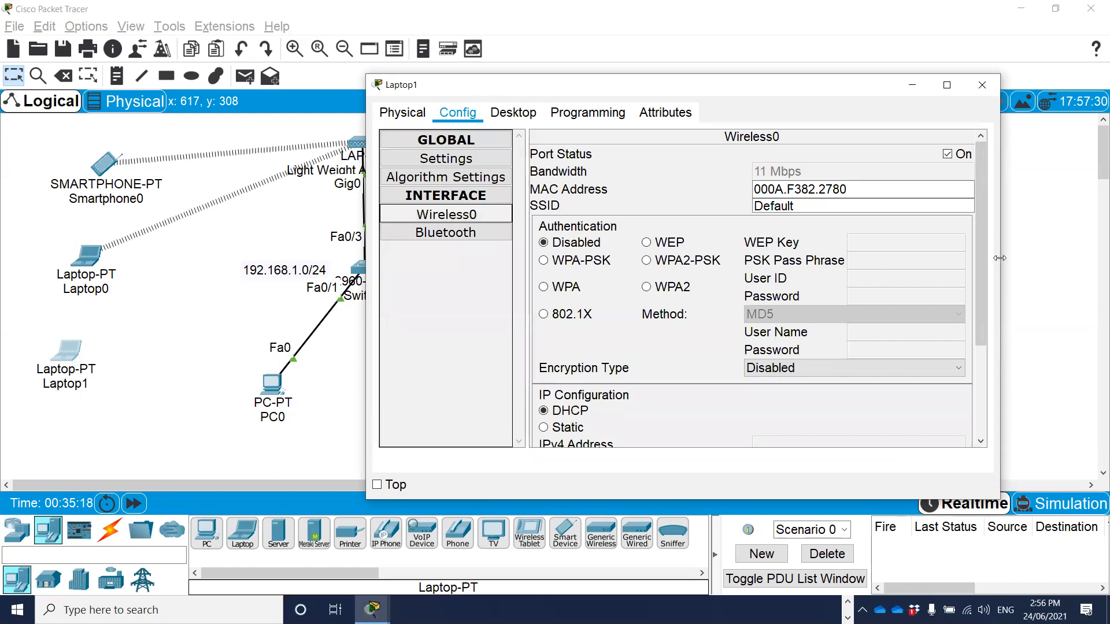
{"action": "left_click_drag", "start_coordinate": [1000, 261], "coordinate": [1071, 260]}
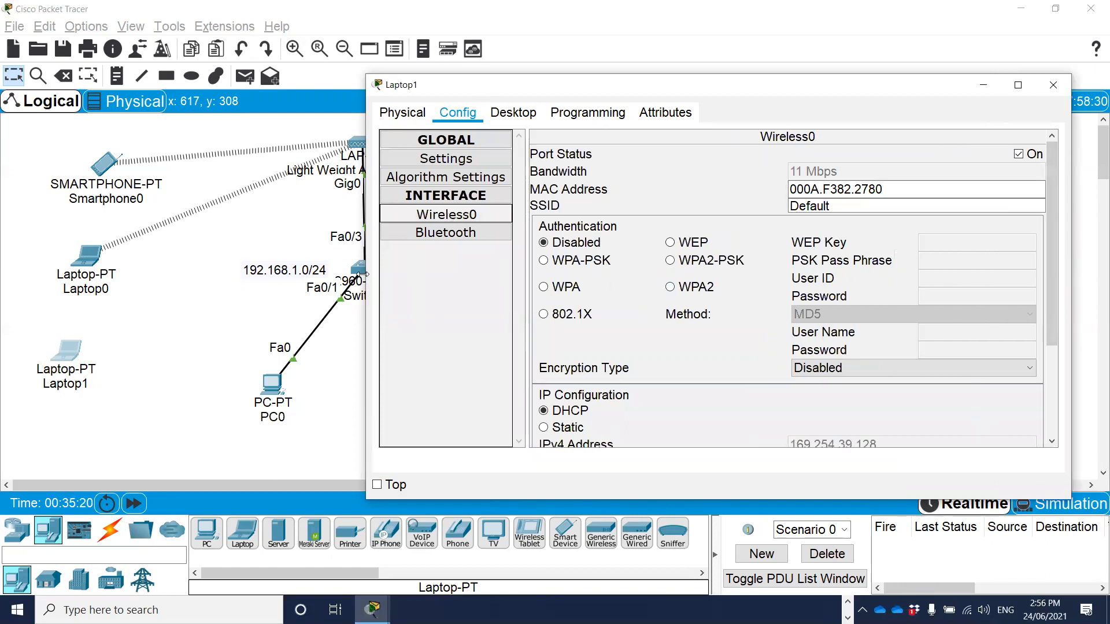
{"action": "left_click_drag", "start_coordinate": [367, 277], "coordinate": [270, 277]}
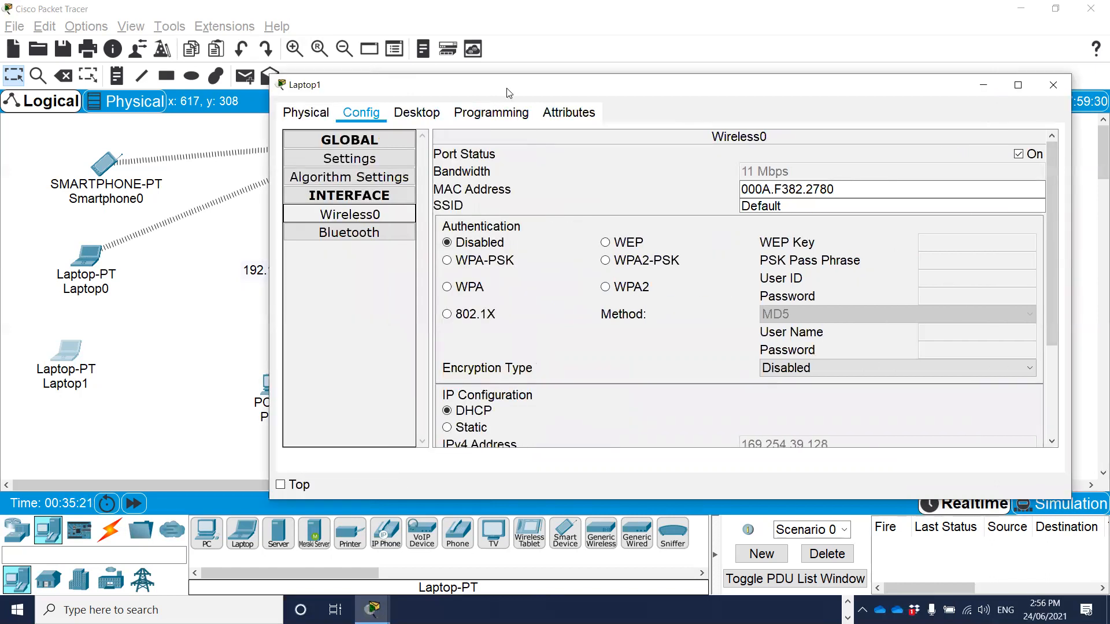
{"action": "left_click_drag", "start_coordinate": [509, 93], "coordinate": [438, 97]}
{"action": "double_click", "coordinate": [689, 209]}
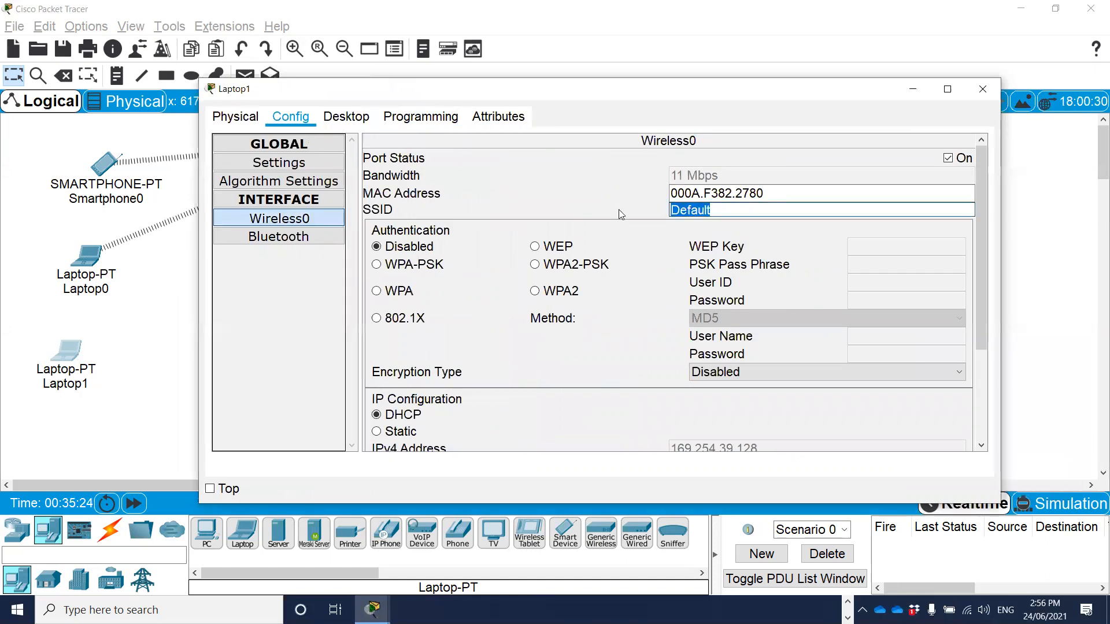
{"action": "type", "text": "Wi"}
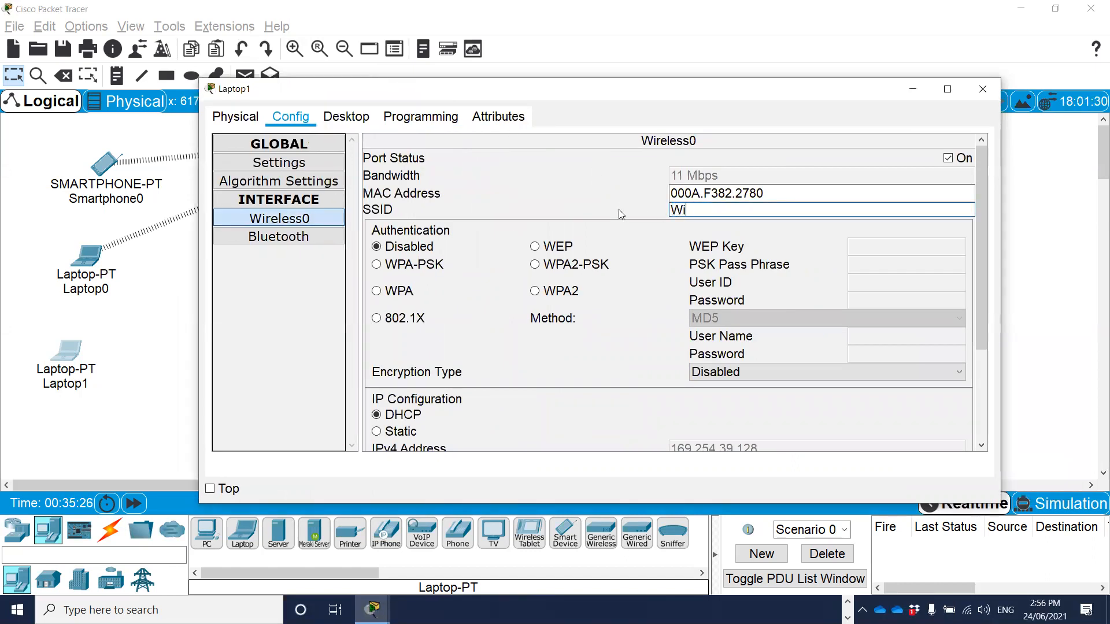
{"action": "type", "text": "fi-Staff"}
{"action": "left_click", "coordinate": [562, 265]}
{"action": "left_click", "coordinate": [890, 265]}
{"action": "type", "text": "cis"}
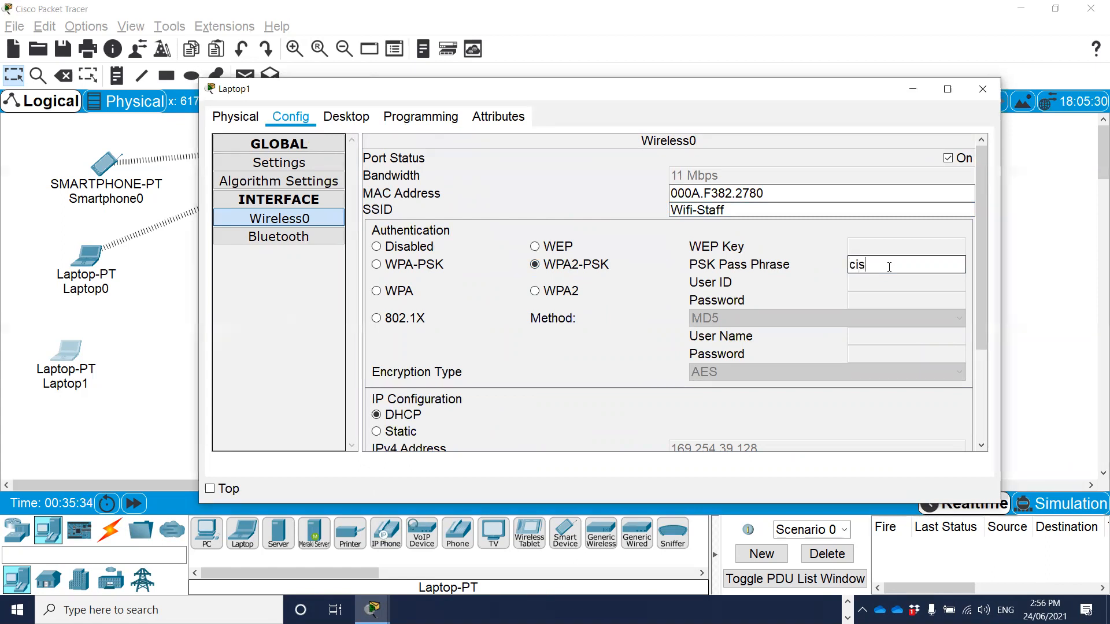
{"action": "type", "text": "co123"}
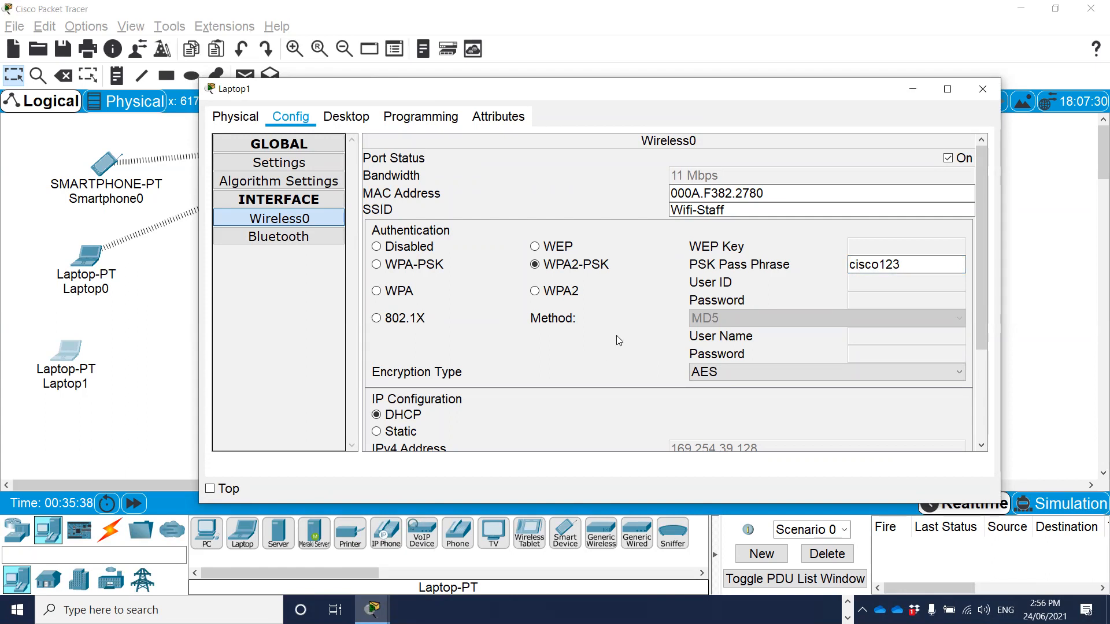
Correct Laptop1's wireless SSID to Staff-Wifi and check the interface's DHCP addressing.
{"action": "left_click", "coordinate": [700, 211]}
{"action": "left_click_drag", "start_coordinate": [699, 211], "coordinate": [599, 213]}
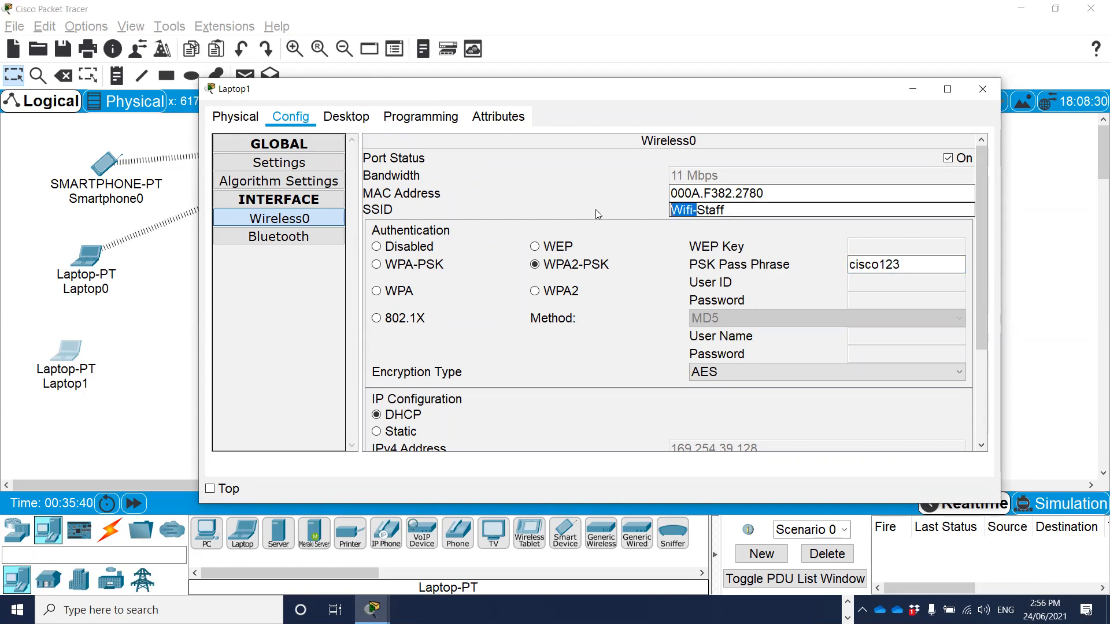
{"action": "key", "text": "BackSpace"}
{"action": "left_click", "coordinate": [740, 210]}
{"action": "type", "text": "-Wifi-"}
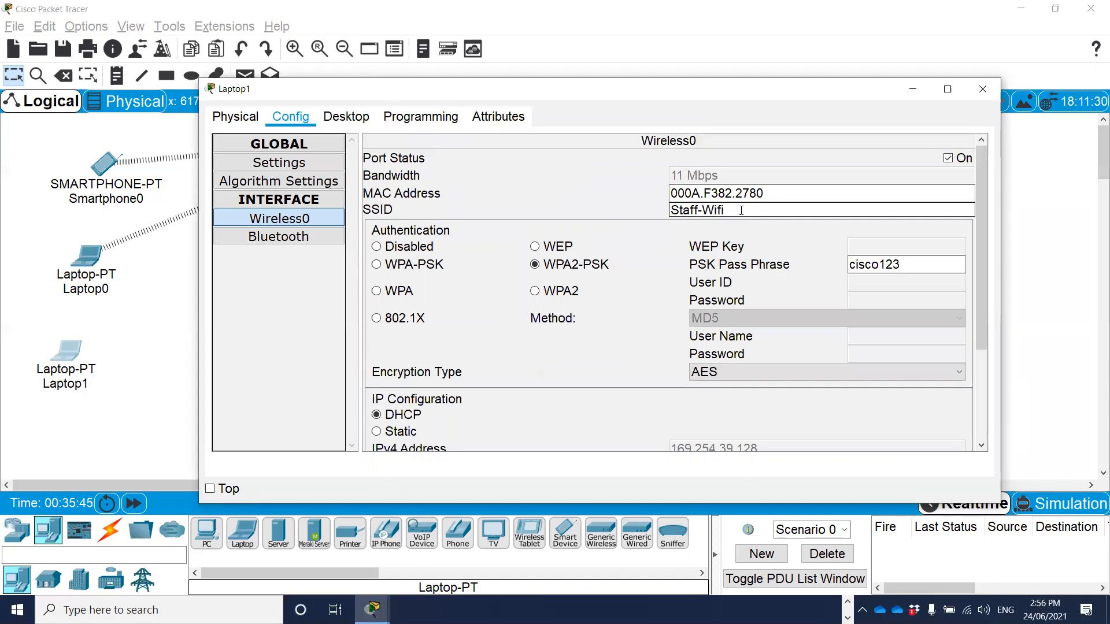
{"action": "scroll", "coordinate": [789, 398], "scroll_direction": "down", "scroll_amount": 1}
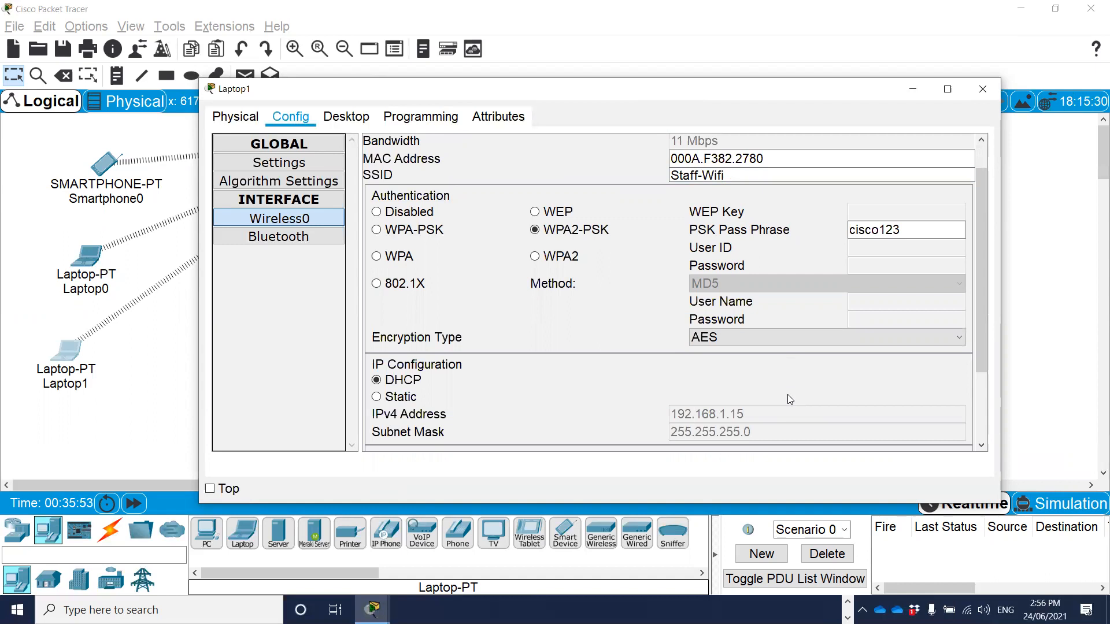
{"action": "left_click", "coordinate": [981, 89]}
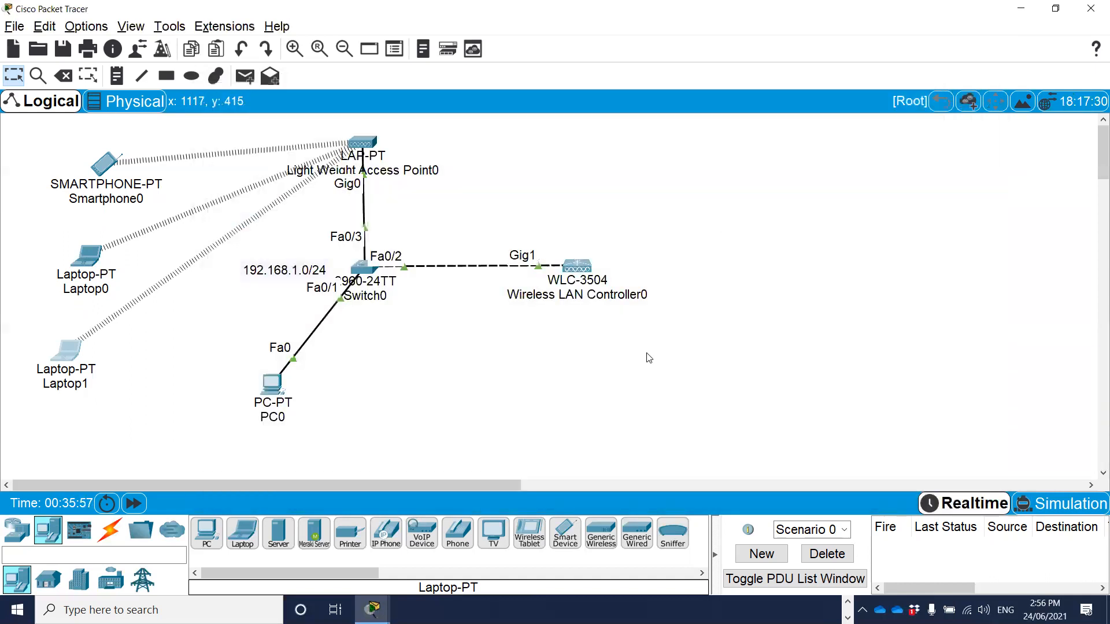
Open the Web Browser on PC0 in a widened device window.
{"action": "left_click", "coordinate": [273, 388]}
{"action": "left_click_drag", "start_coordinate": [594, 92], "coordinate": [690, 69]}
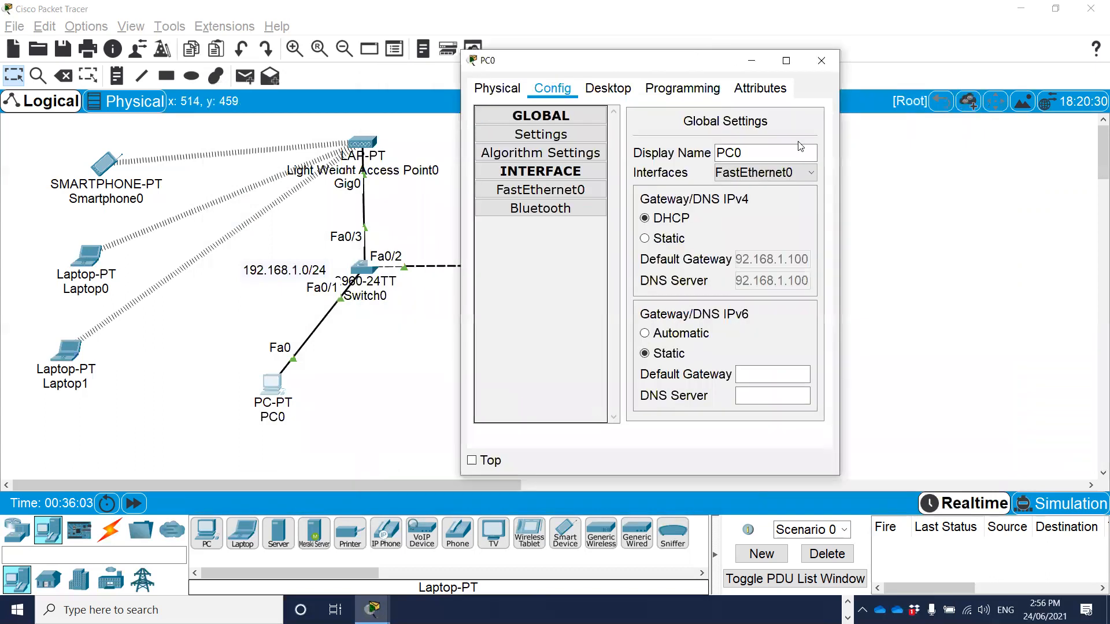
{"action": "left_click_drag", "start_coordinate": [841, 140], "coordinate": [1108, 140]}
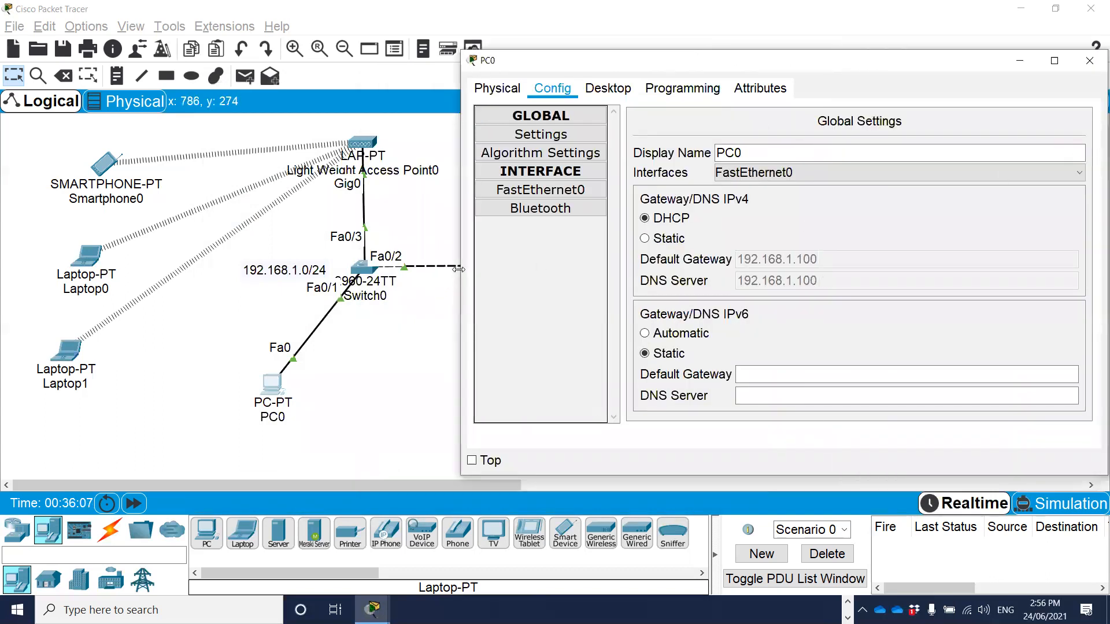
{"action": "left_click_drag", "start_coordinate": [458, 269], "coordinate": [396, 270]}
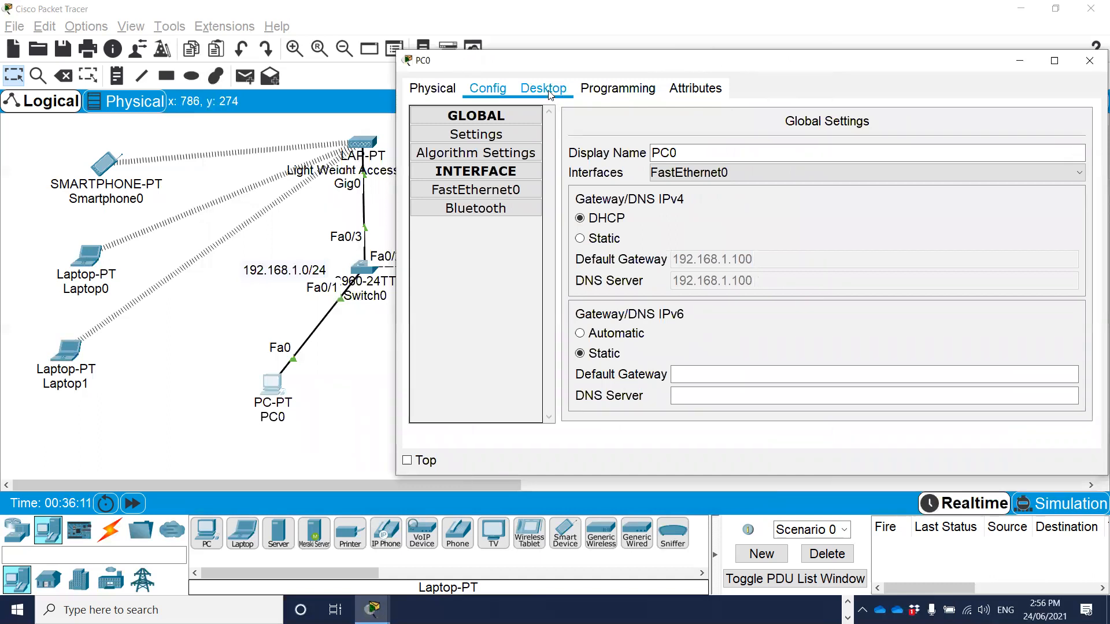
{"action": "left_click", "coordinate": [547, 90]}
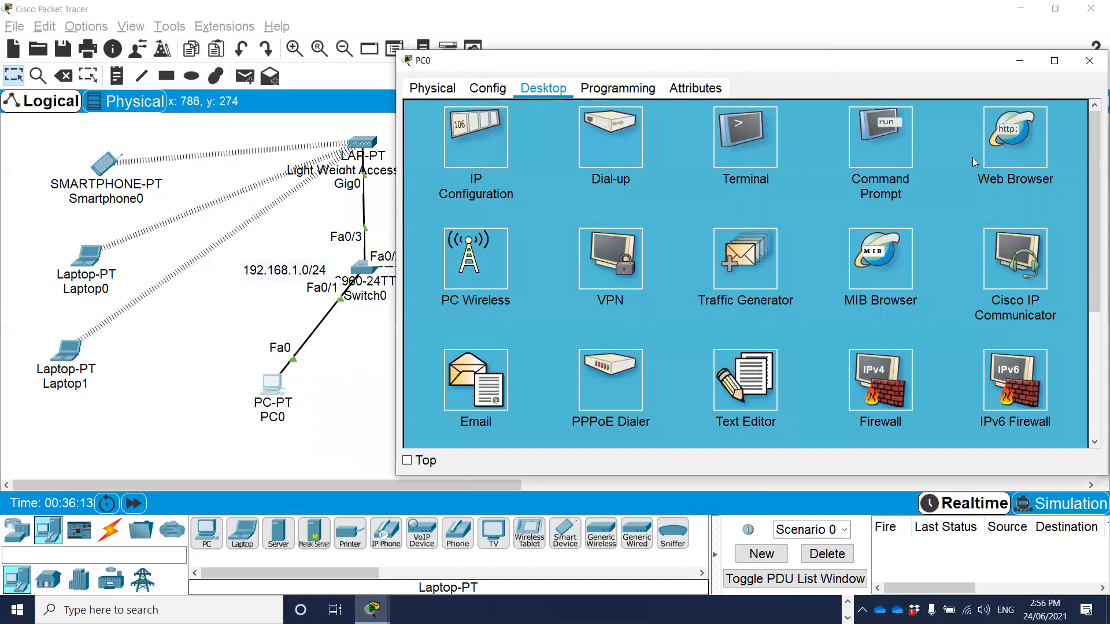
{"action": "left_click", "coordinate": [1017, 148]}
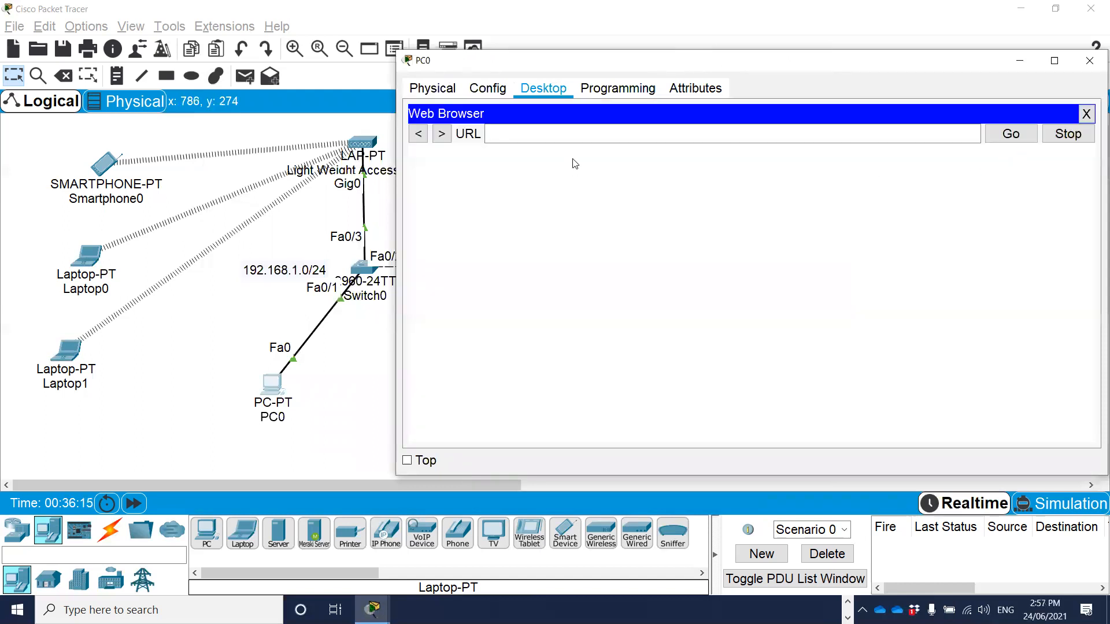
{"action": "type", "text": "htt"}
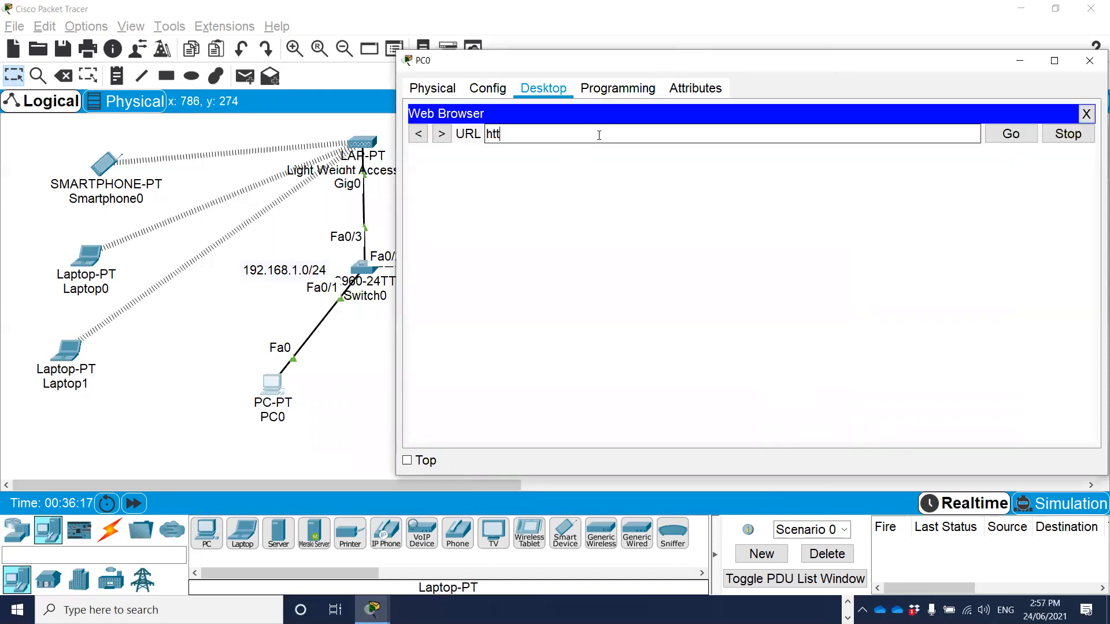
{"action": "type", "text": "ps:\\\\192.168.1.1"}
{"action": "key", "text": "Return"}
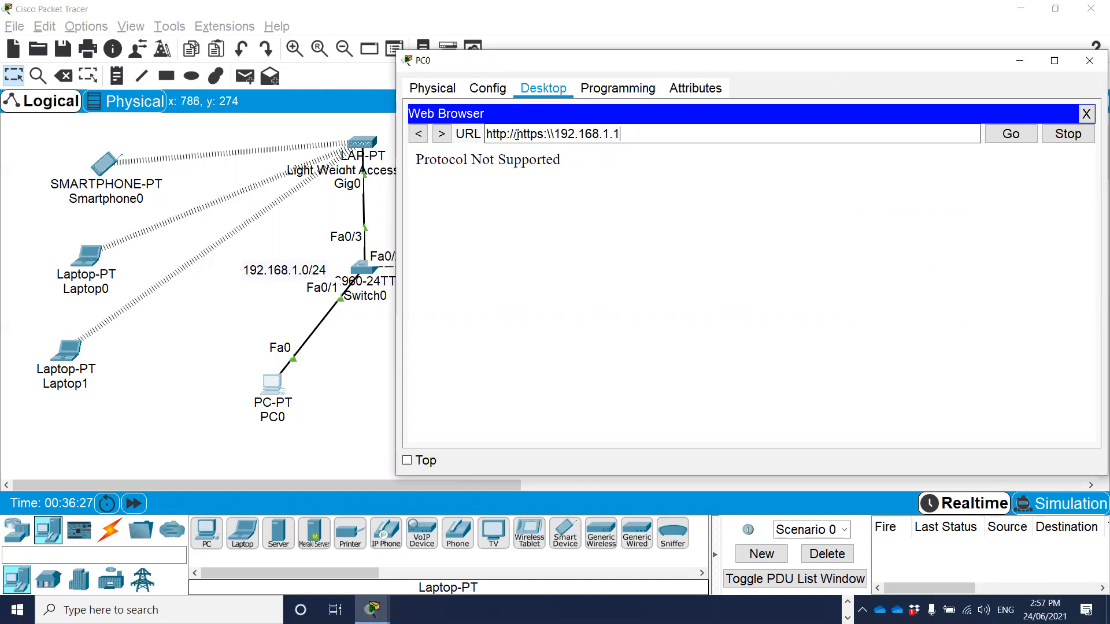
{"action": "left_click_drag", "start_coordinate": [516, 134], "coordinate": [555, 130]}
{"action": "key", "text": "BackSpace"}
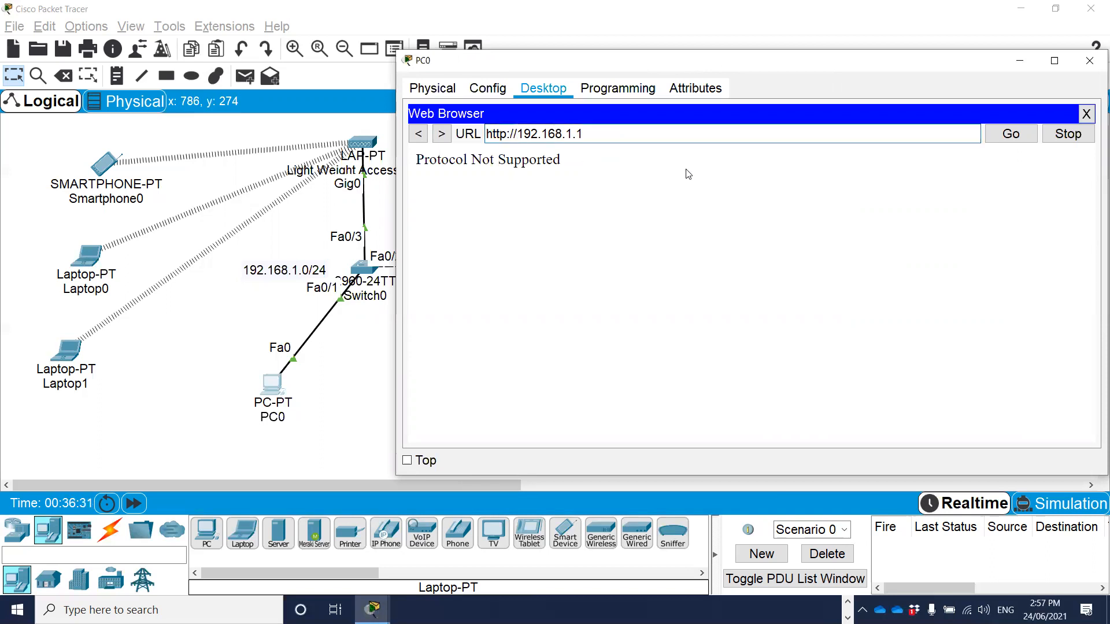
{"action": "key", "text": "Return"}
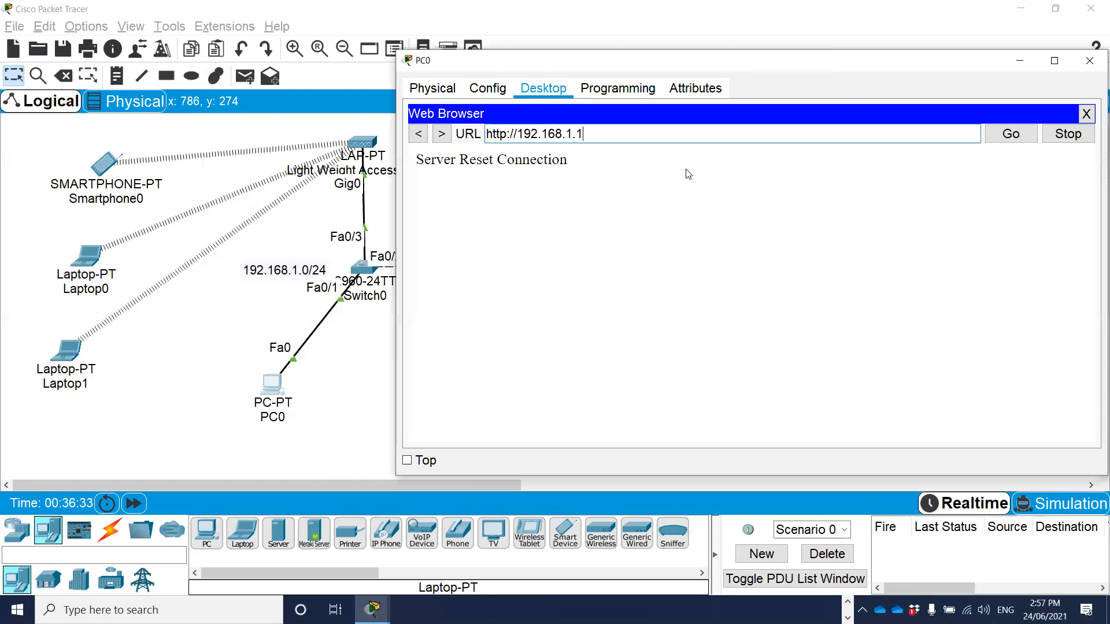
{"action": "left_click", "coordinate": [1004, 136]}
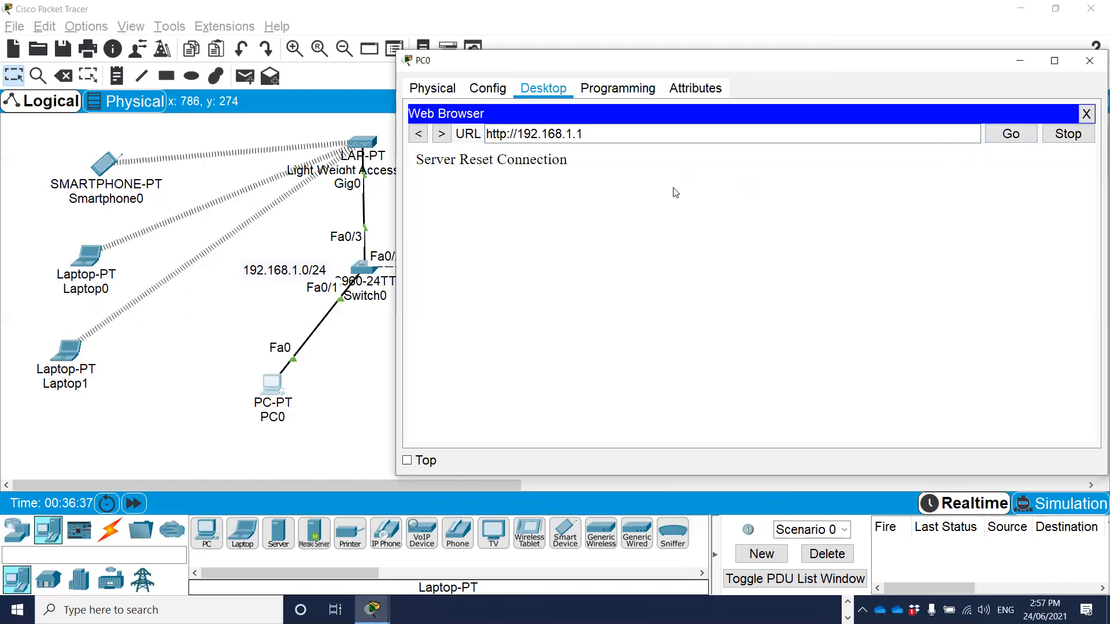
{"action": "type", "text": "s"}
{"action": "left_click", "coordinate": [1015, 134]}
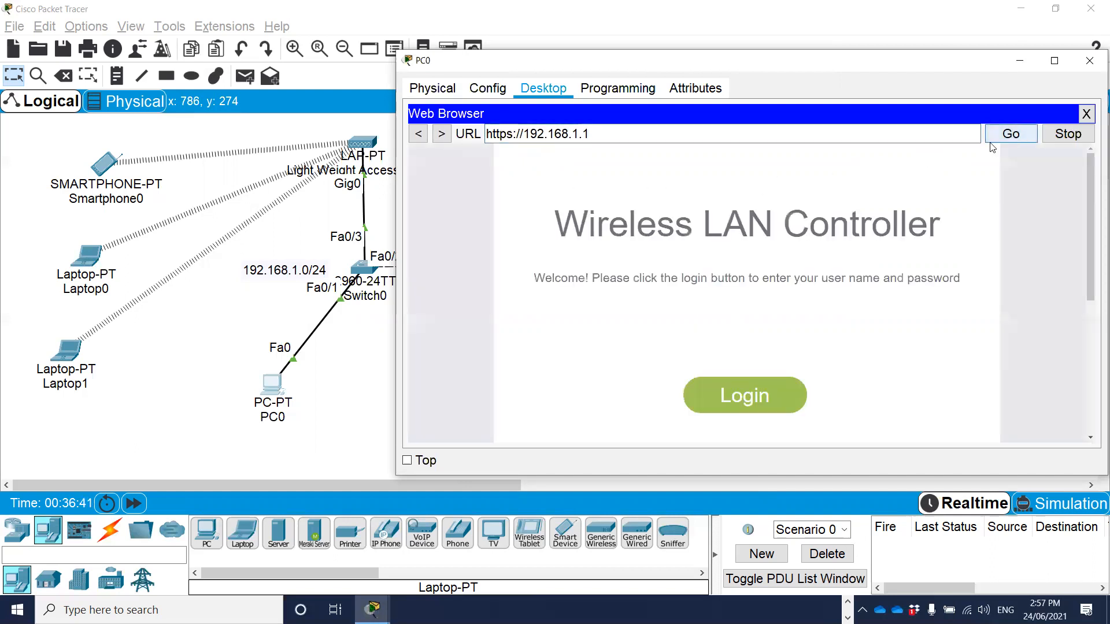
Log in to the wireless LAN controller with user name admin and the account password.
{"action": "left_click", "coordinate": [738, 396]}
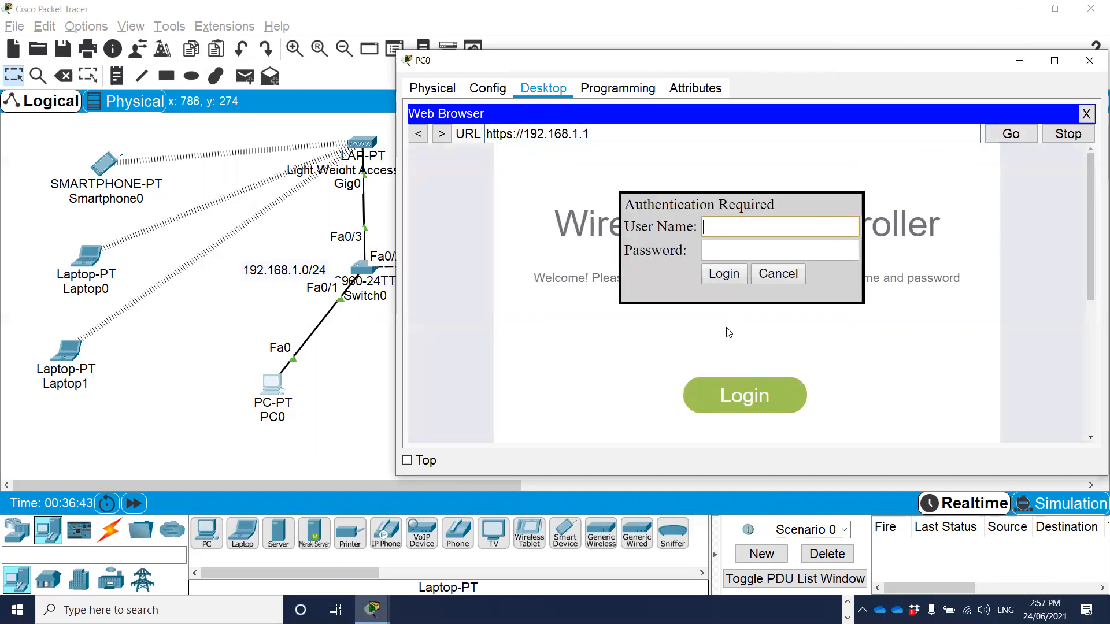
{"action": "type", "text": "admin"}
{"action": "key", "text": "Tab"}
{"action": "type", "text": "••••••••"}
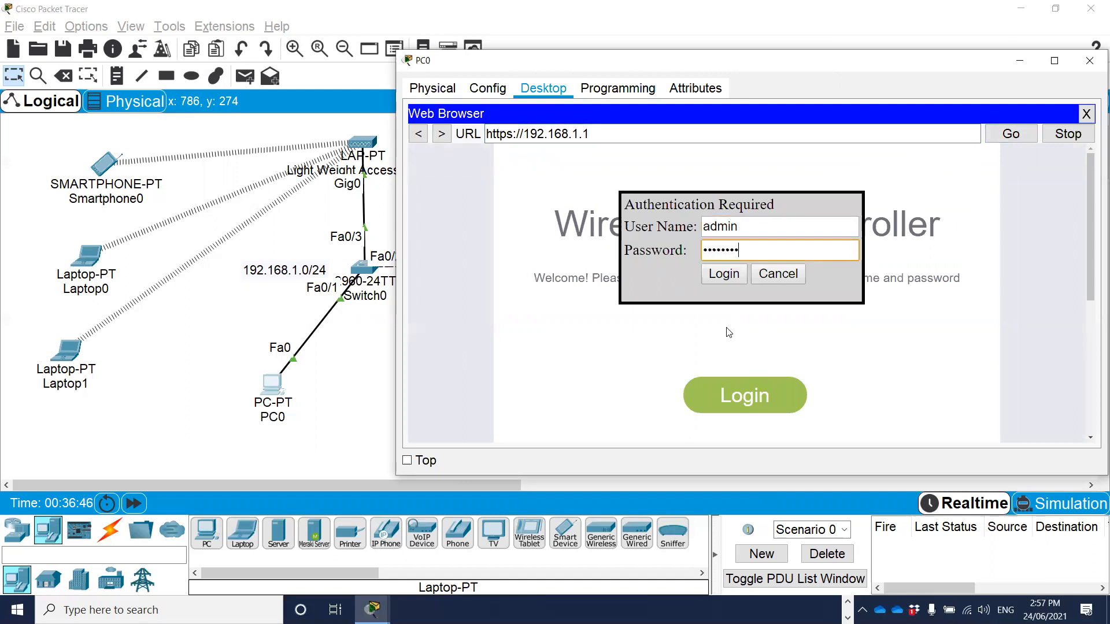
{"action": "key", "text": "Return"}
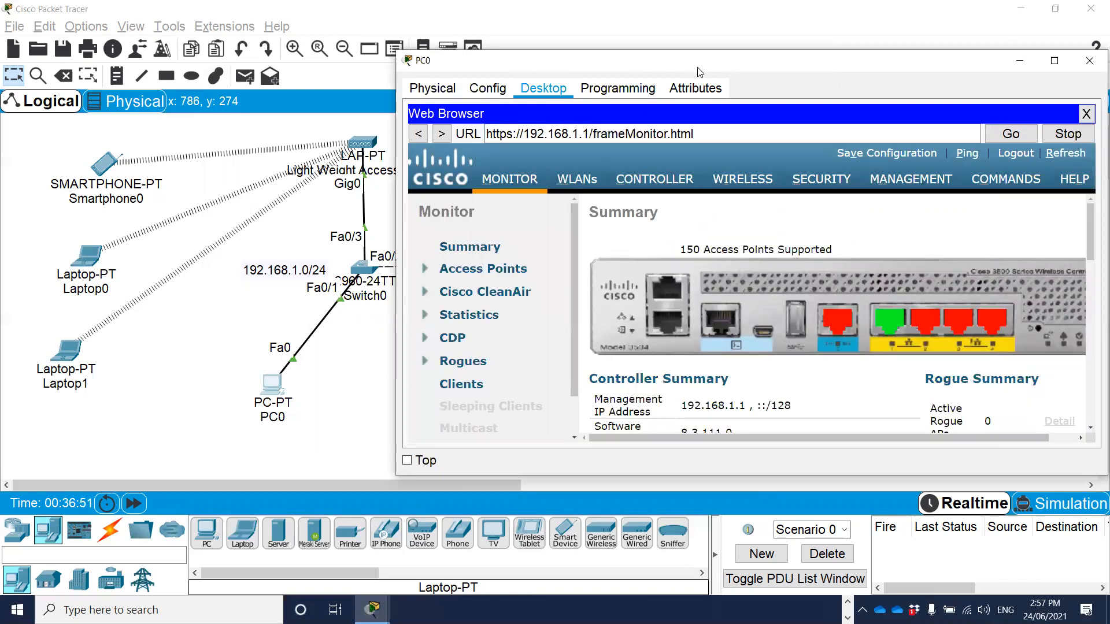
Review the controller's monitoring page for access point status and the current client count, comparing it with the wireless devices in the topology.
{"action": "left_click_drag", "start_coordinate": [697, 68], "coordinate": [570, 54]}
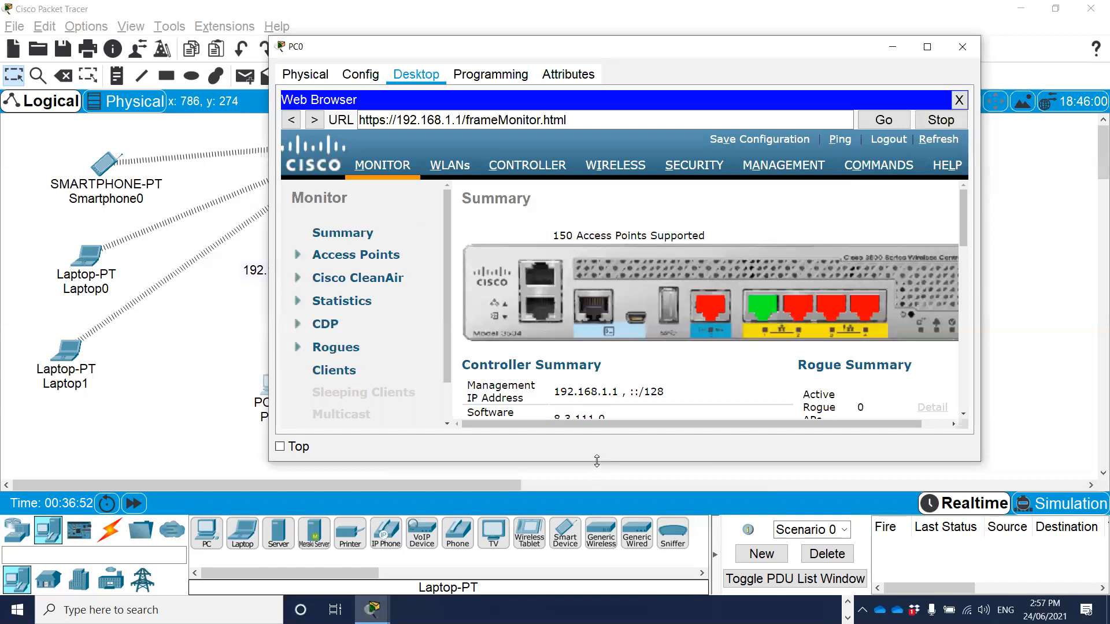
{"action": "left_click_drag", "start_coordinate": [597, 461], "coordinate": [597, 574]}
{"action": "scroll", "coordinate": [605, 351], "scroll_direction": "down", "scroll_amount": 3}
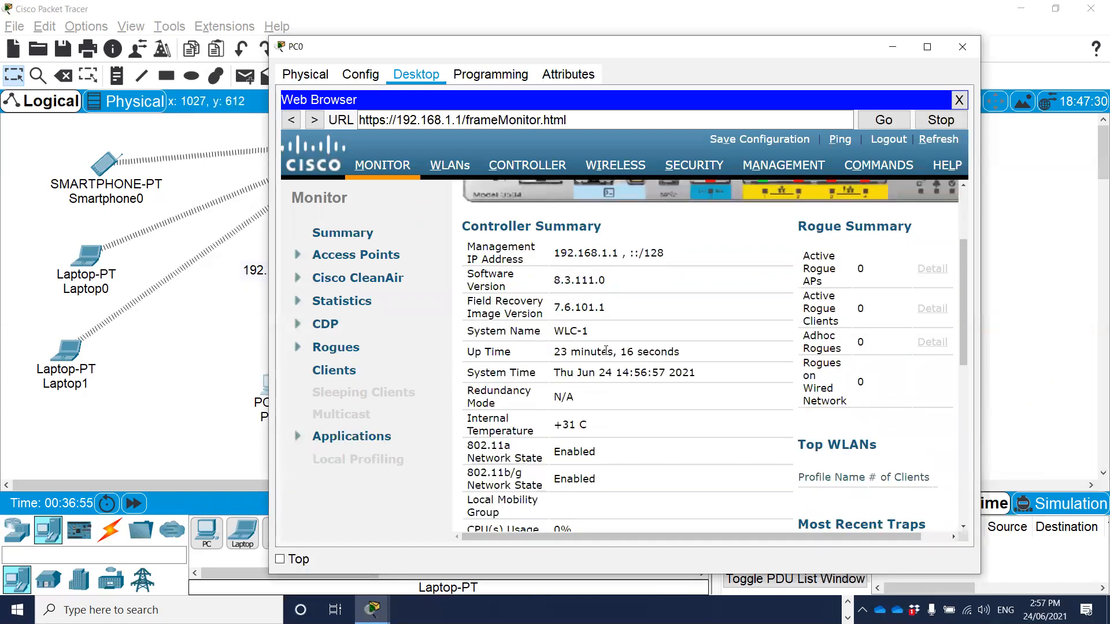
{"action": "scroll", "coordinate": [605, 351], "scroll_direction": "down", "scroll_amount": 8}
{"action": "scroll", "coordinate": [537, 296], "scroll_direction": "up", "scroll_amount": 1}
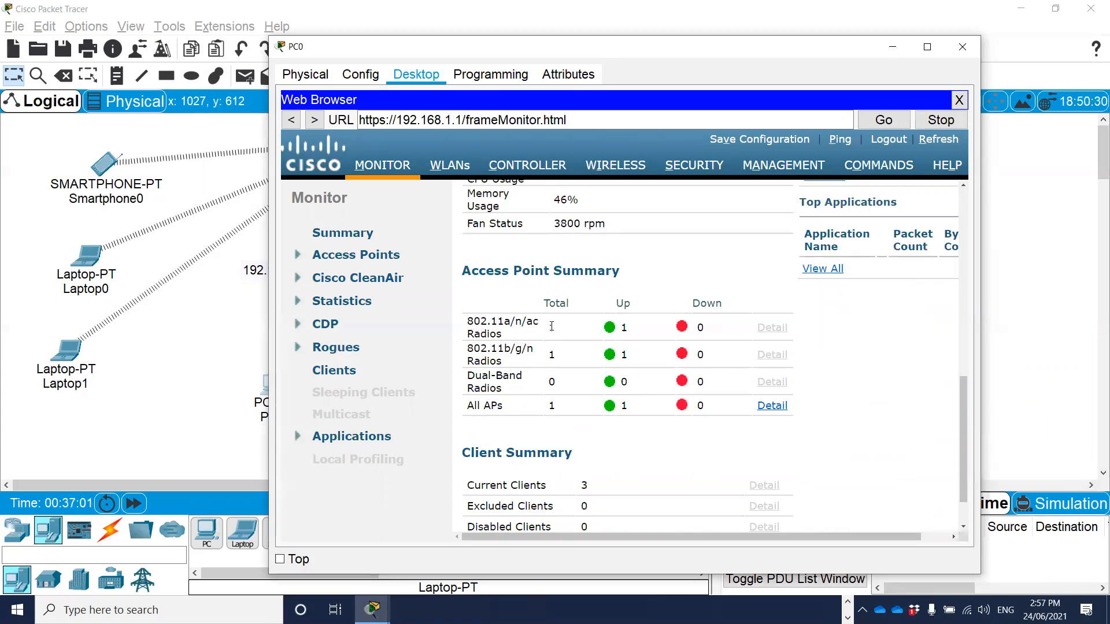
{"action": "scroll", "coordinate": [609, 332], "scroll_direction": "down", "scroll_amount": 2}
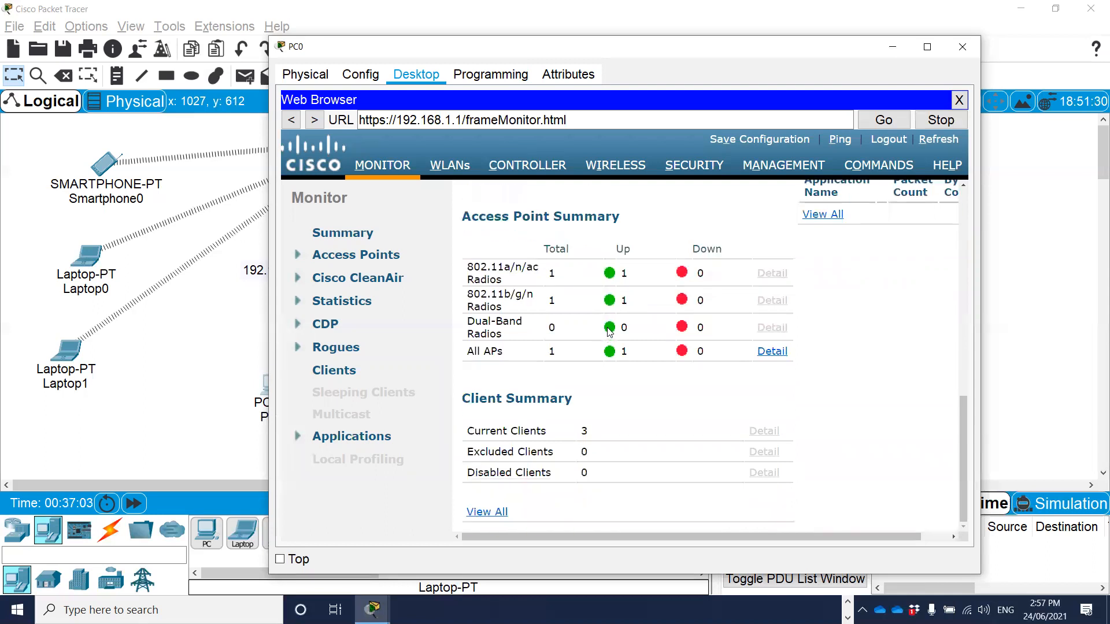
{"action": "left_click_drag", "start_coordinate": [496, 431], "coordinate": [608, 430]}
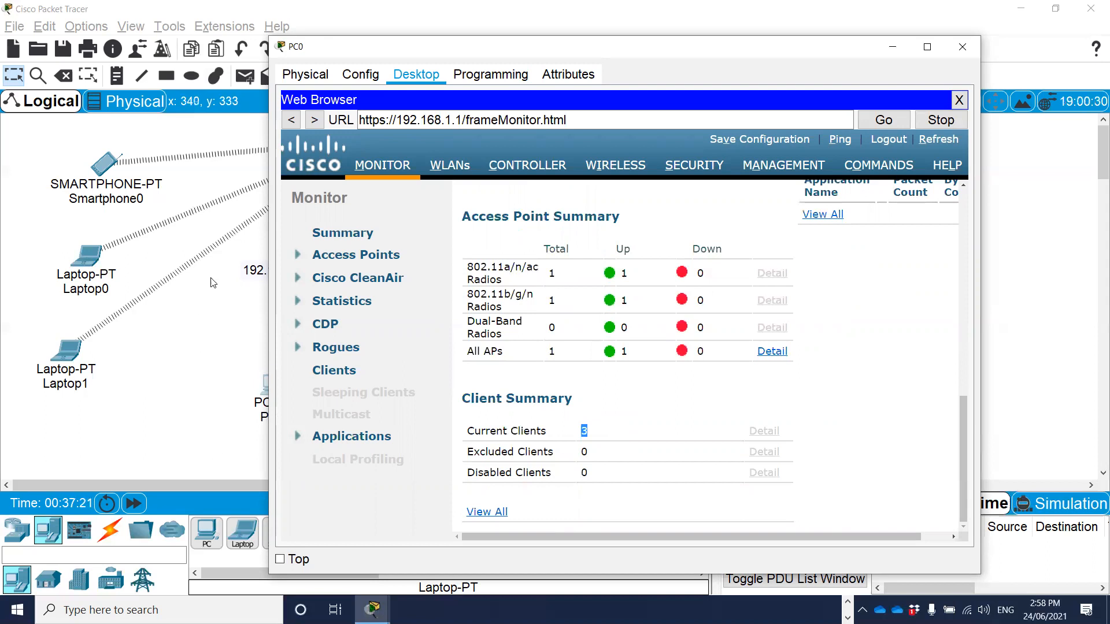
{"action": "left_click_drag", "start_coordinate": [670, 55], "coordinate": [932, 55]}
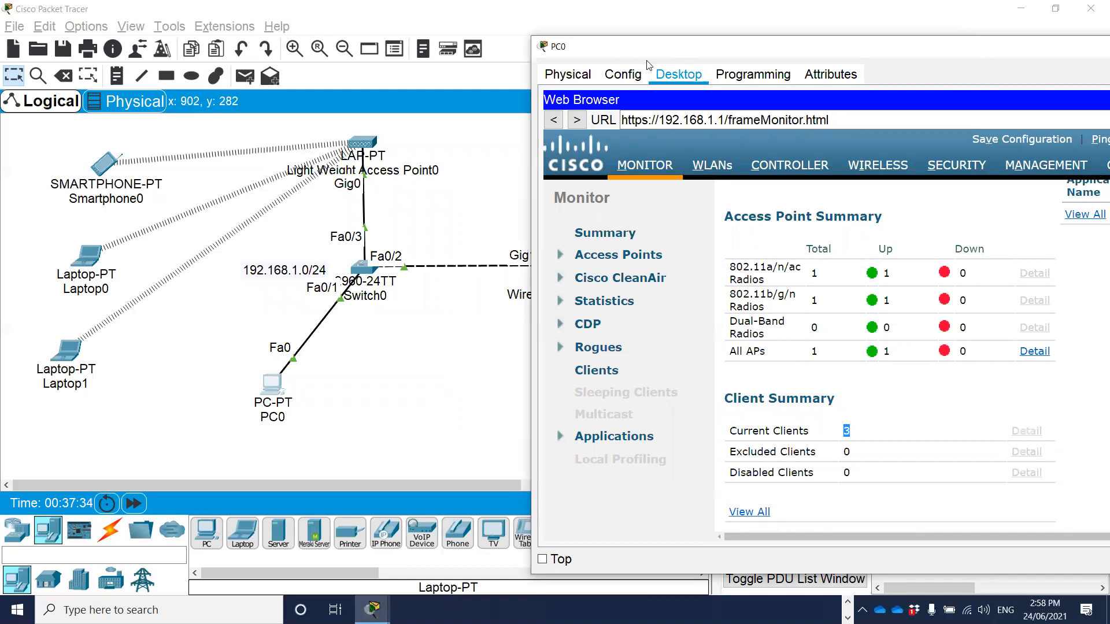
{"action": "left_click_drag", "start_coordinate": [648, 62], "coordinate": [398, 83]}
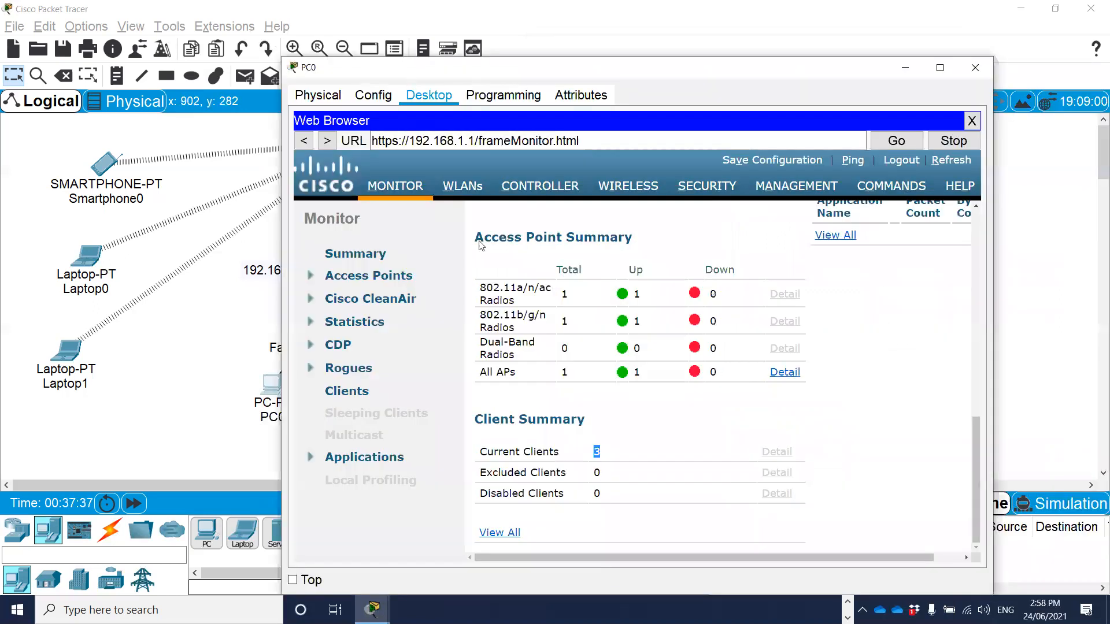
{"action": "left_click", "coordinate": [975, 75]}
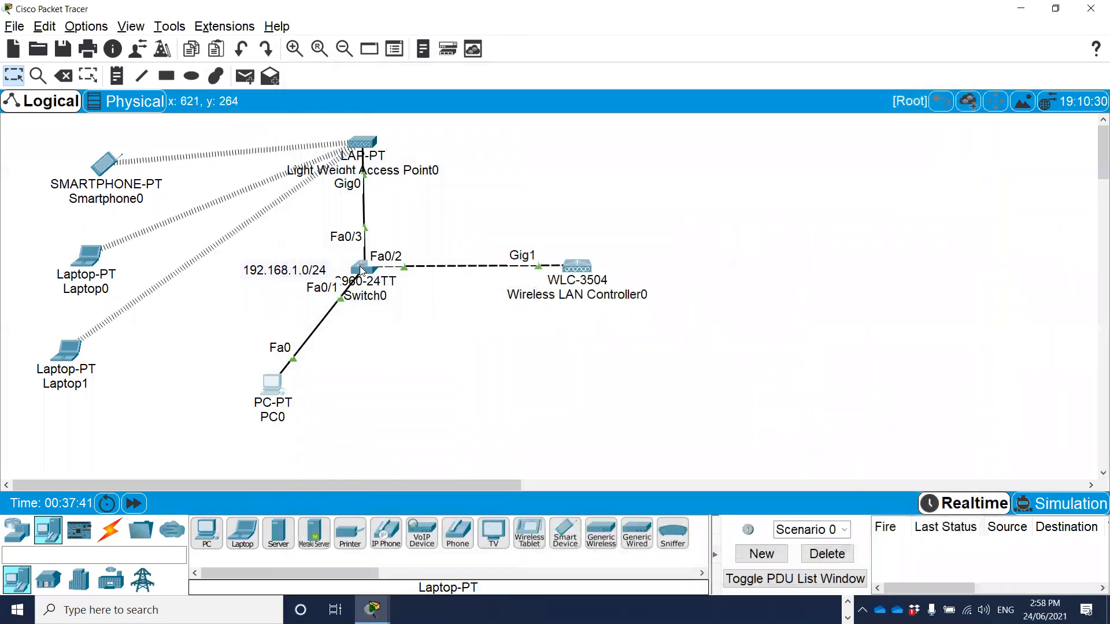
Run show ip dhcp binding in Switch0's command line, with the device window widened.
{"action": "left_click", "coordinate": [360, 269]}
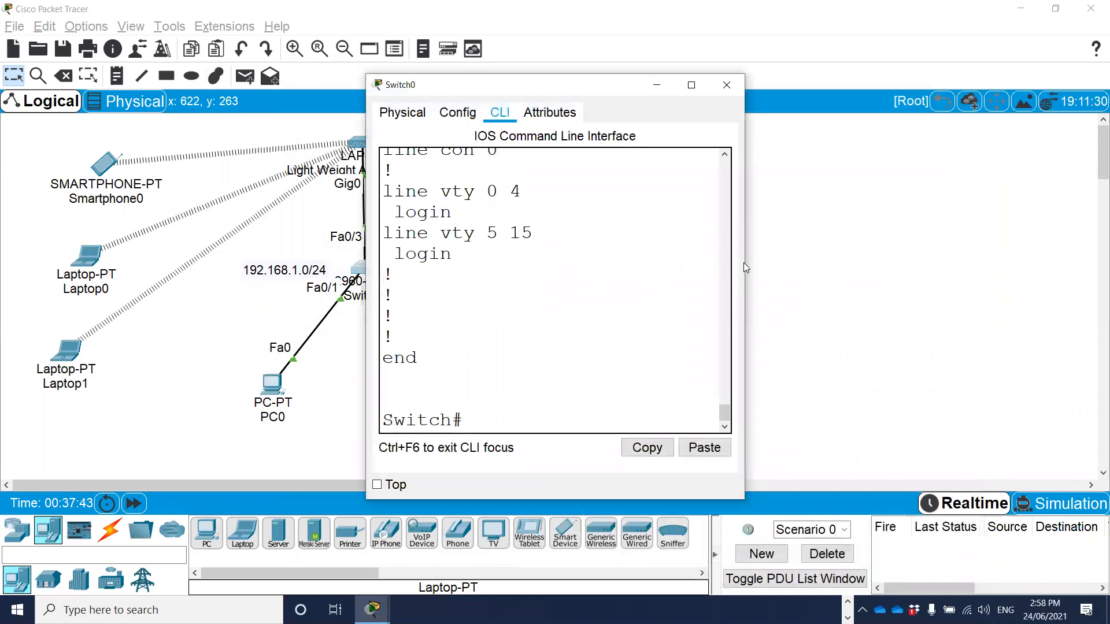
{"action": "left_click_drag", "start_coordinate": [744, 268], "coordinate": [1017, 270]}
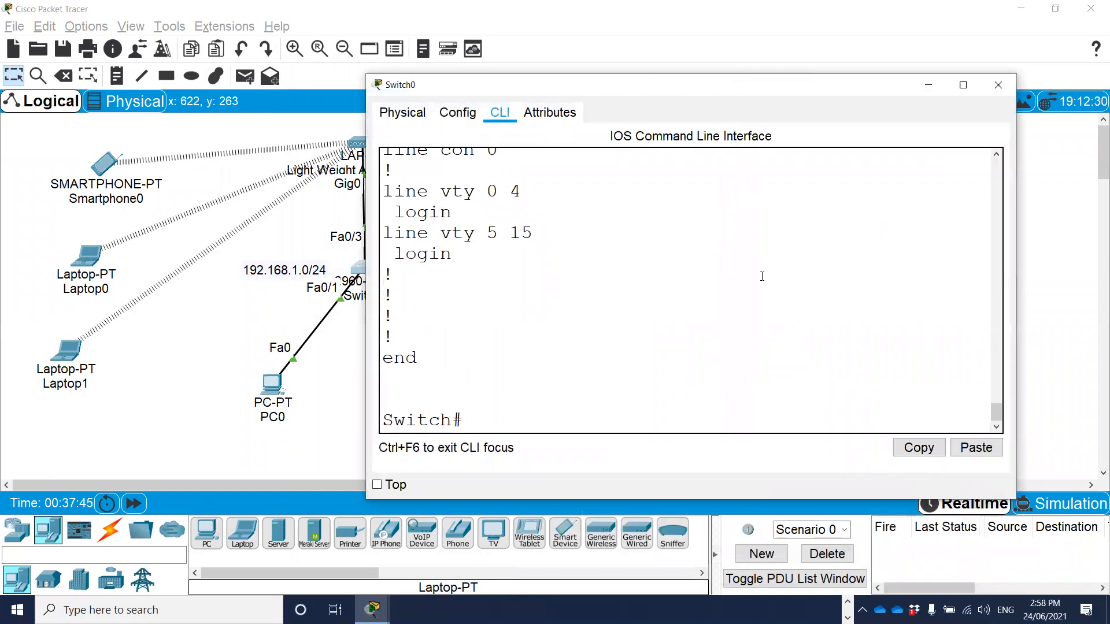
{"action": "key", "text": "Return"}
{"action": "key", "text": "Return"}
{"action": "type", "text": "sh ip dhc"}
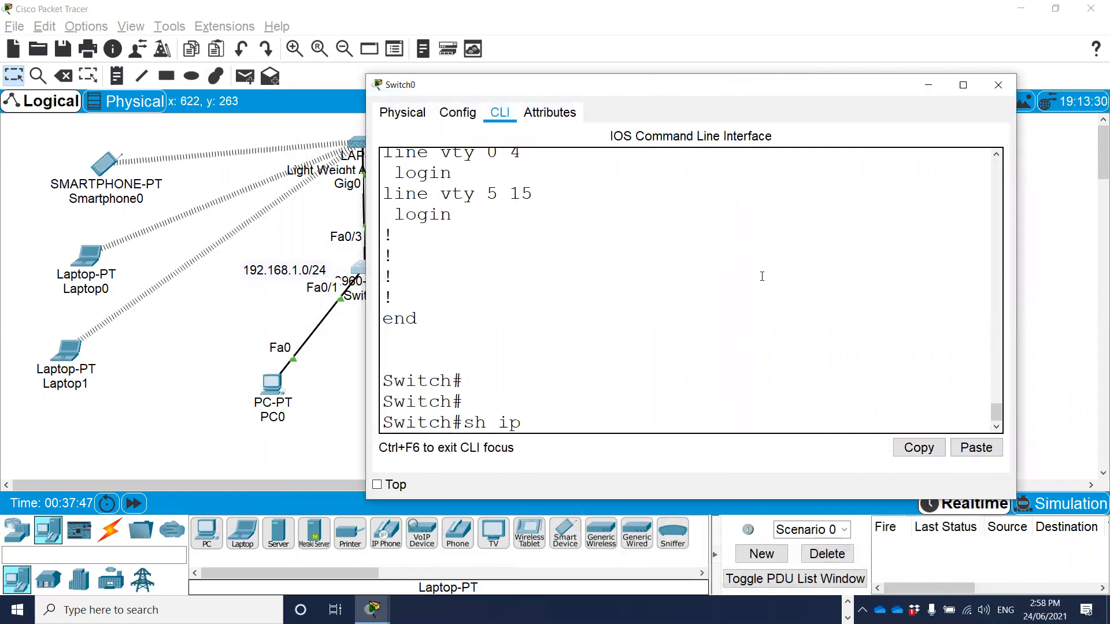
{"action": "key", "text": "Tab"}
{"action": "type", "text": "bin"}
{"action": "key", "text": "Tab"}
{"action": "key", "text": "Return"}
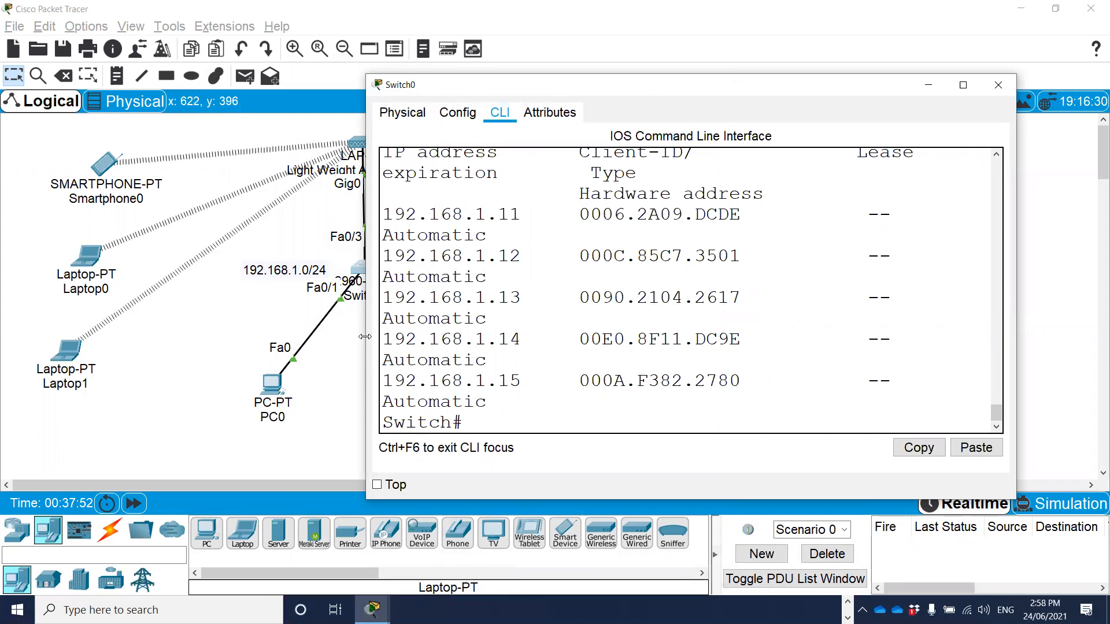
Examine the IP addresses and matching hardware addresses in Switch0's DHCP binding table, widening the window to fit each entry on one row.
{"action": "left_click_drag", "start_coordinate": [365, 337], "coordinate": [88, 334]}
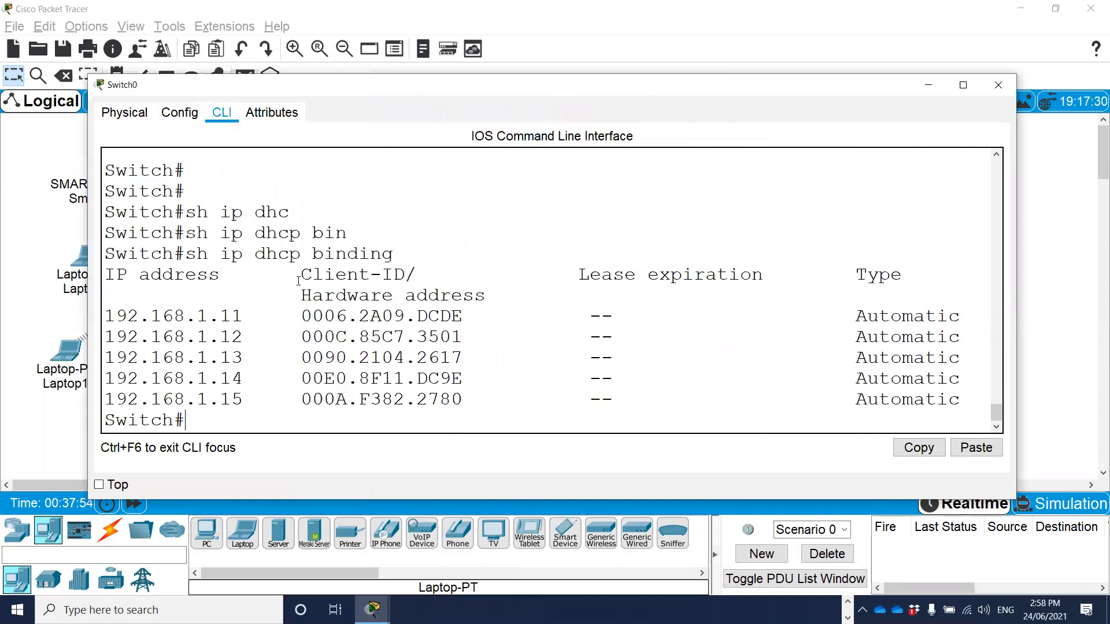
{"action": "left_click_drag", "start_coordinate": [302, 316], "coordinate": [475, 318]}
{"action": "left_click_drag", "start_coordinate": [243, 316], "coordinate": [105, 317]}
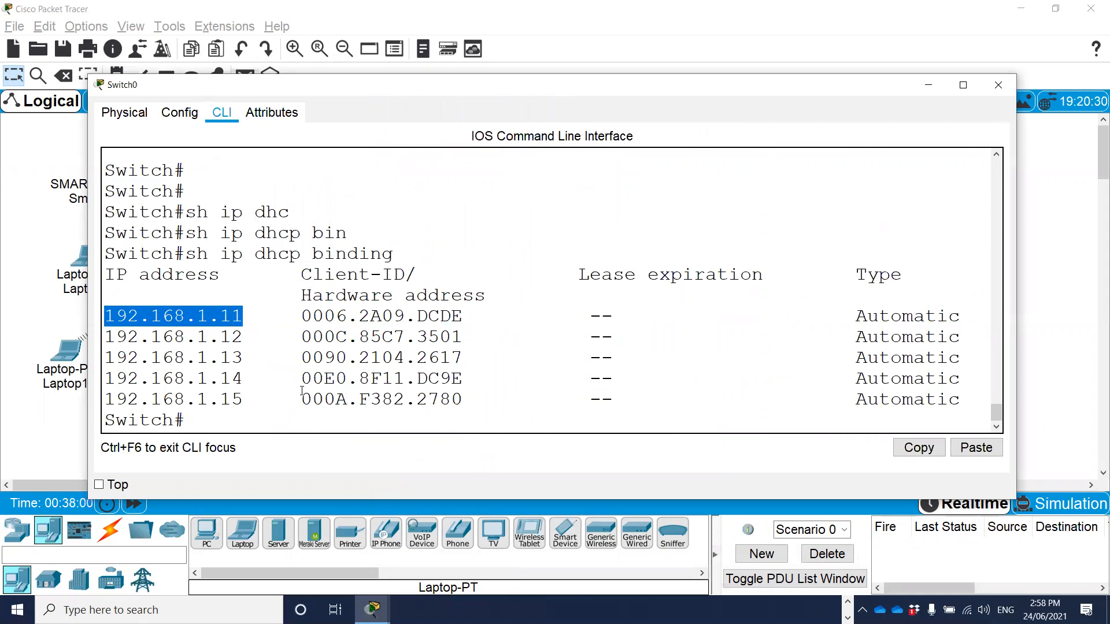
{"action": "left_click_drag", "start_coordinate": [197, 318], "coordinate": [267, 336]}
{"action": "left_click_drag", "start_coordinate": [205, 358], "coordinate": [277, 379]}
{"action": "left_click_drag", "start_coordinate": [197, 399], "coordinate": [254, 399]}
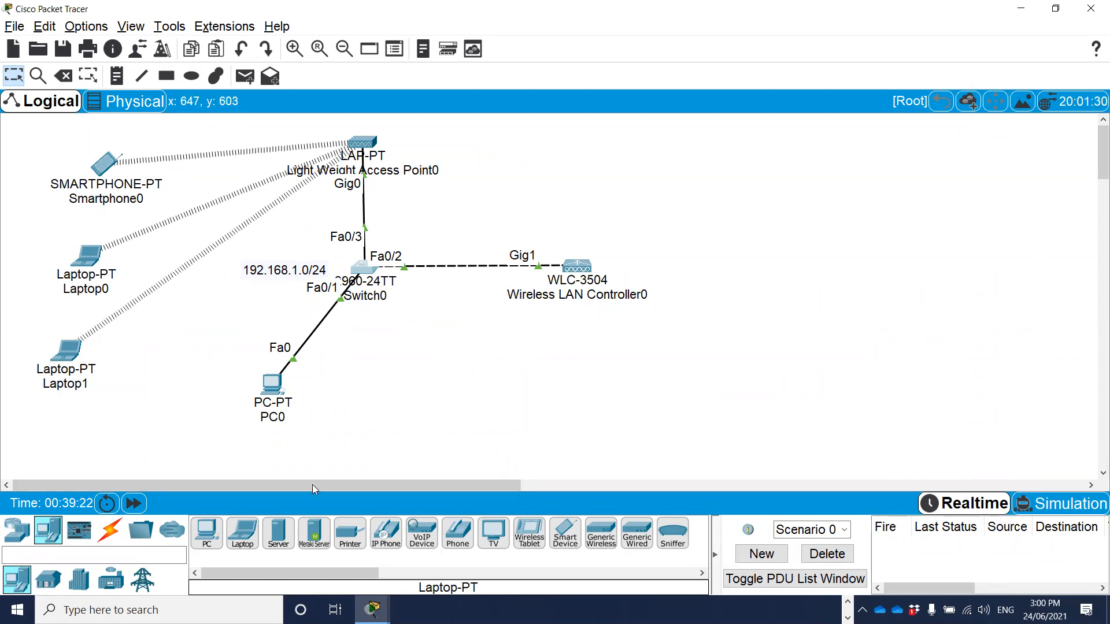
Add an AP-PT access point to the topology above the wireless LAN controller.
{"action": "left_click", "coordinate": [17, 531]}
{"action": "left_click", "coordinate": [110, 584]}
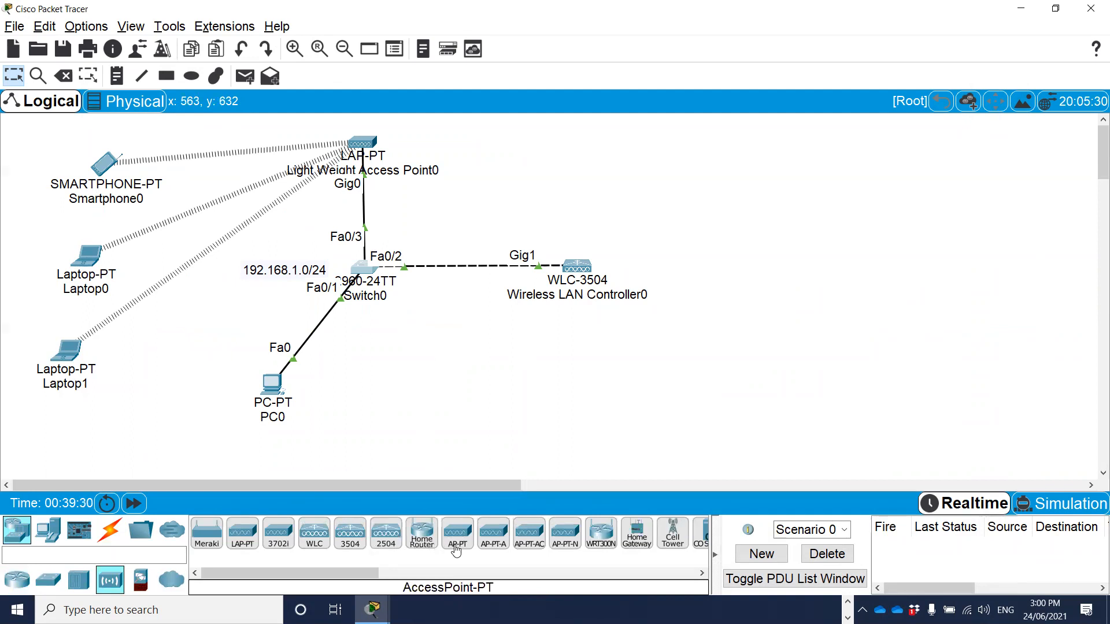
{"action": "left_click_drag", "start_coordinate": [452, 538], "coordinate": [582, 165]}
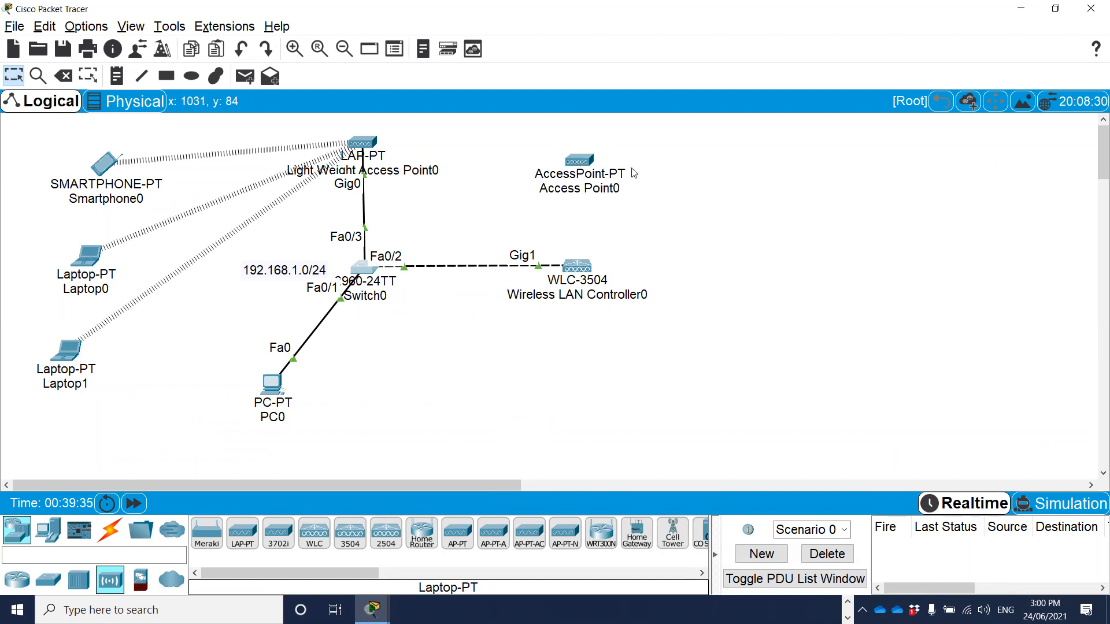
Connect Switch0 to the new access point with an automatically chosen cable and shift the access point slightly upward.
{"action": "left_click", "coordinate": [110, 539]}
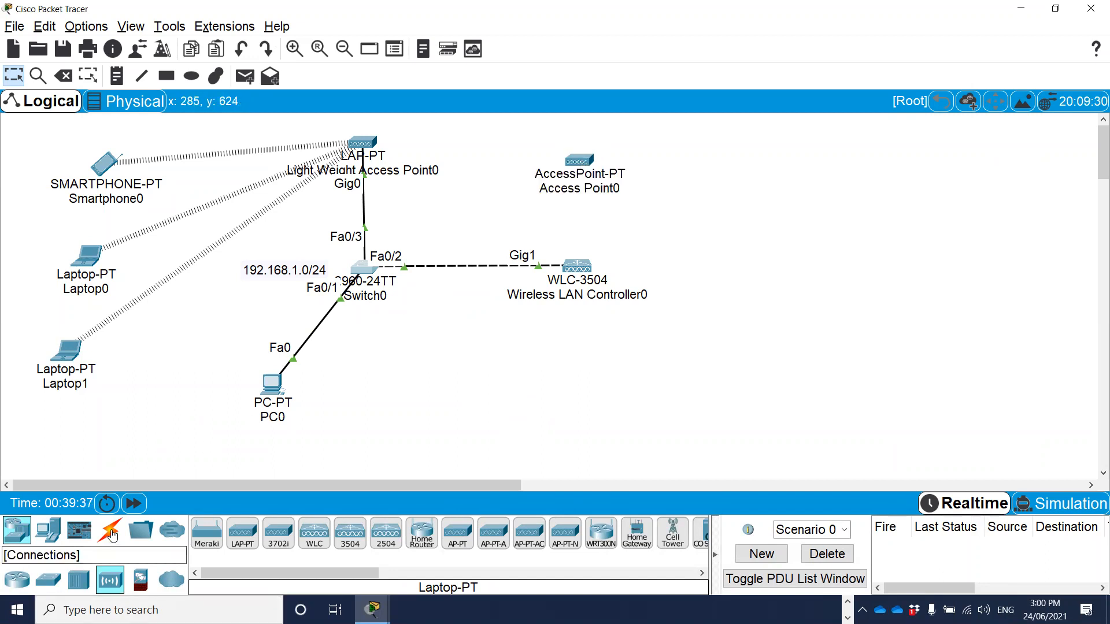
{"action": "left_click", "coordinate": [203, 536]}
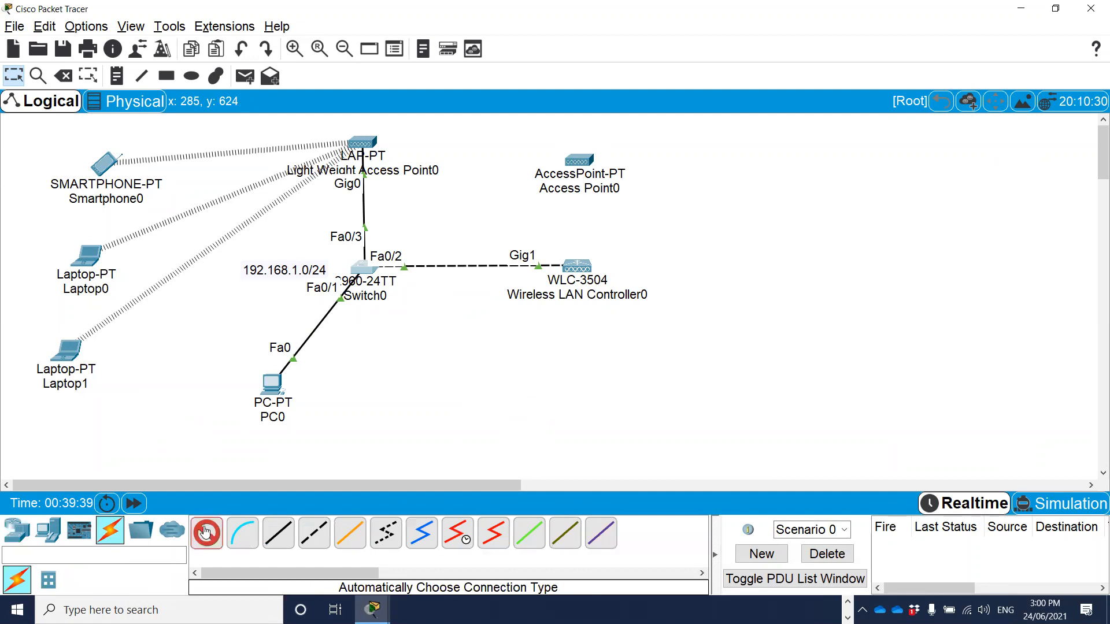
{"action": "left_click", "coordinate": [364, 269]}
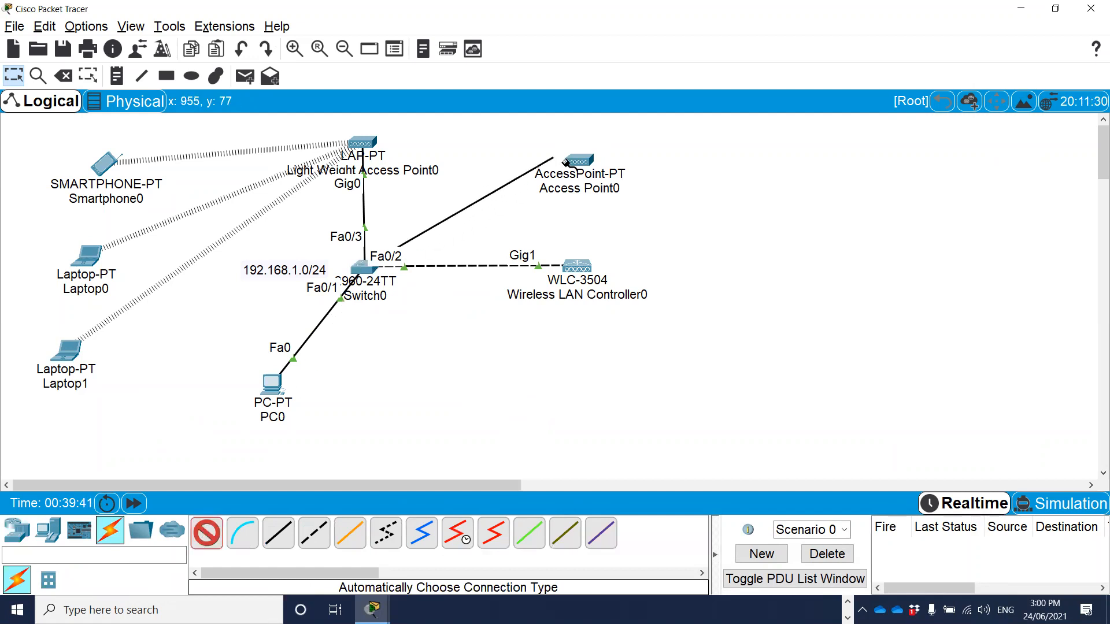
{"action": "left_click", "coordinate": [532, 190]}
{"action": "left_click_drag", "start_coordinate": [580, 162], "coordinate": [586, 148]}
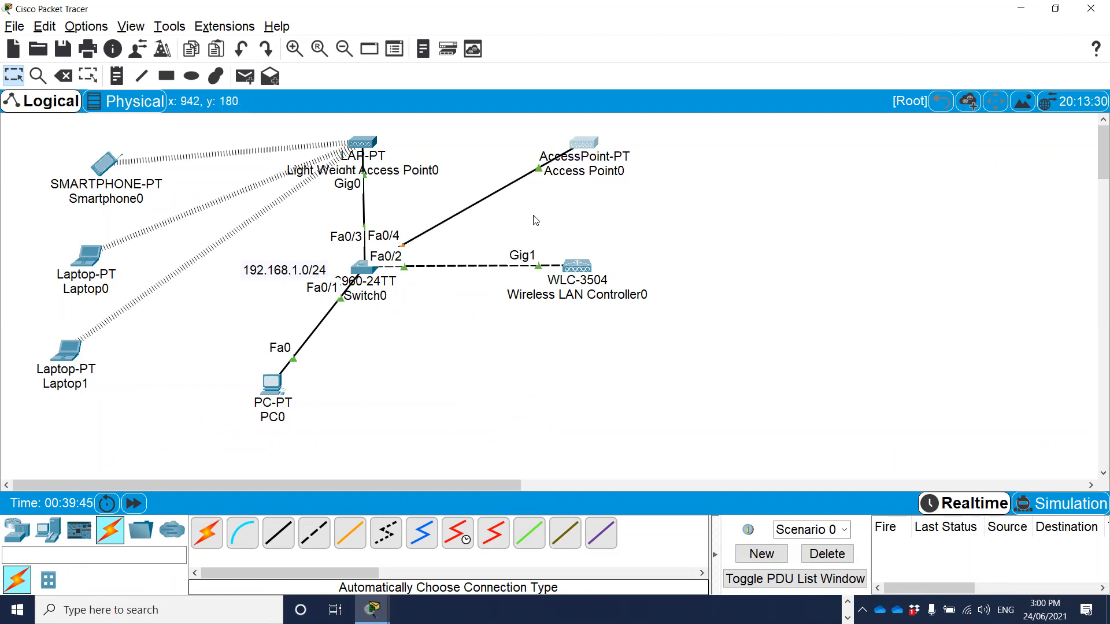
Rename the new access point as Autonomous AP.
{"action": "left_click", "coordinate": [590, 177]}
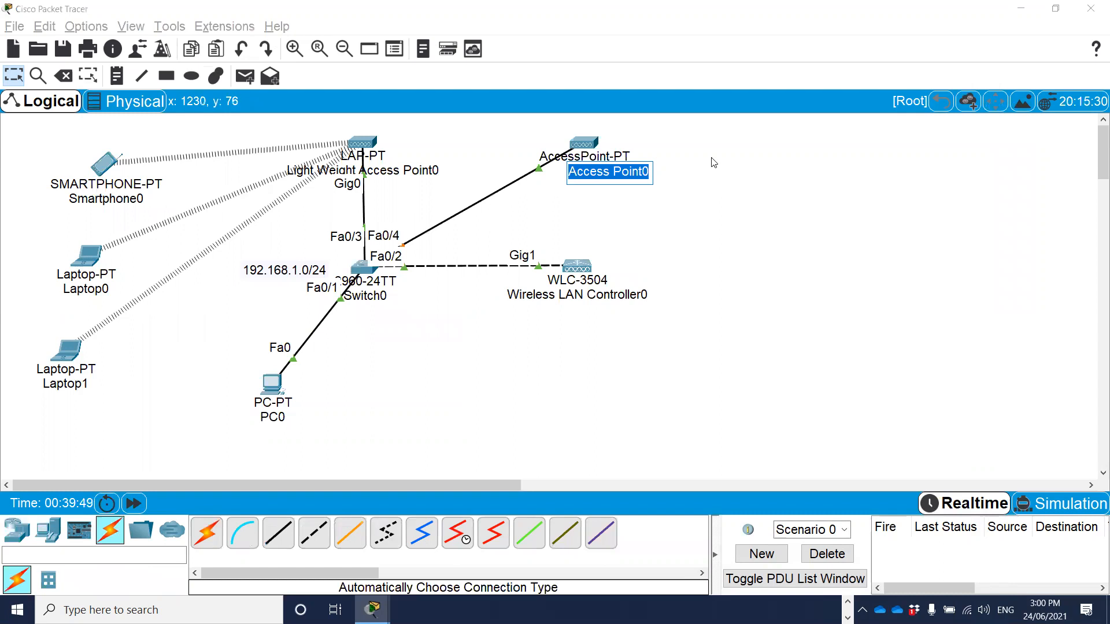
{"action": "type", "text": "Auto"}
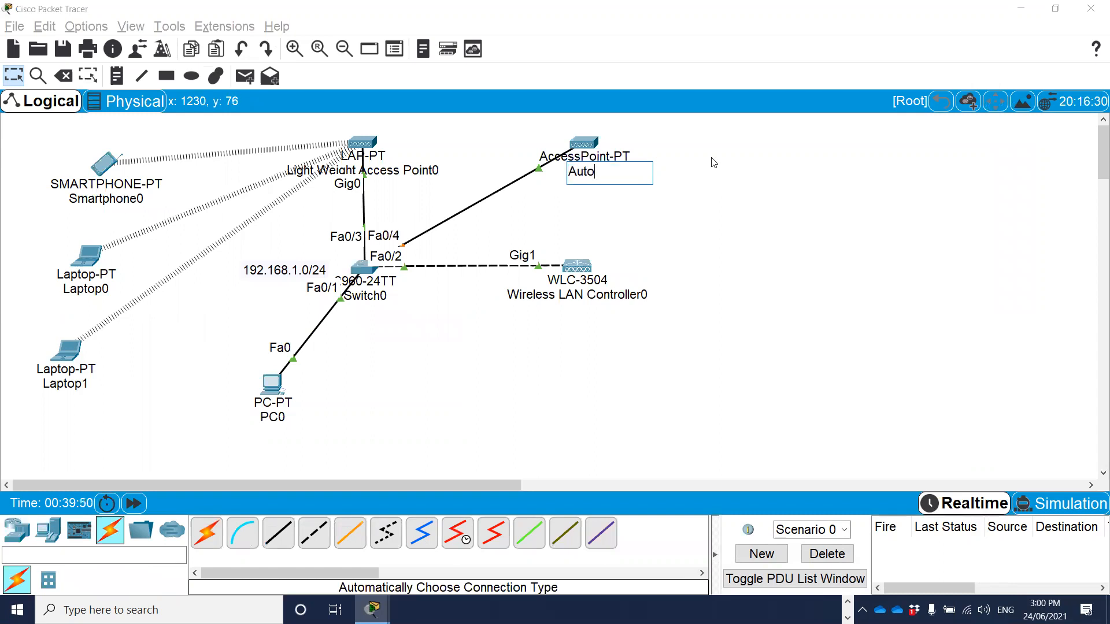
{"action": "type", "text": "no"}
{"action": "type", "text": "ous AP"}
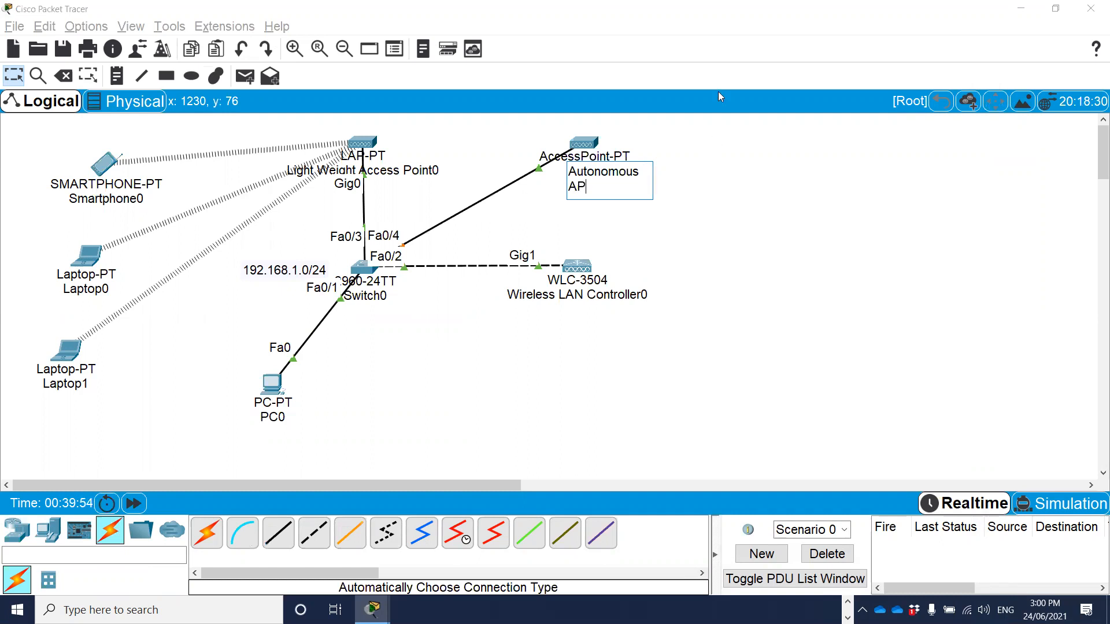
{"action": "left_click", "coordinate": [708, 128]}
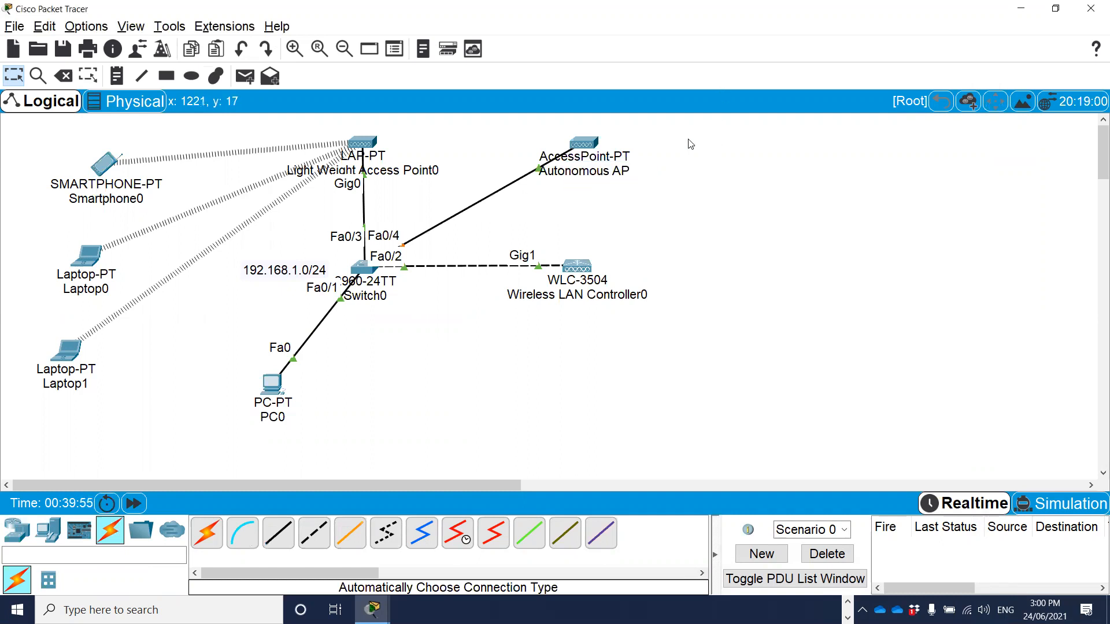
Open the Port 1 wireless configuration of Autonomous AP in a widened device window moved clear of the topology.
{"action": "left_click", "coordinate": [585, 145]}
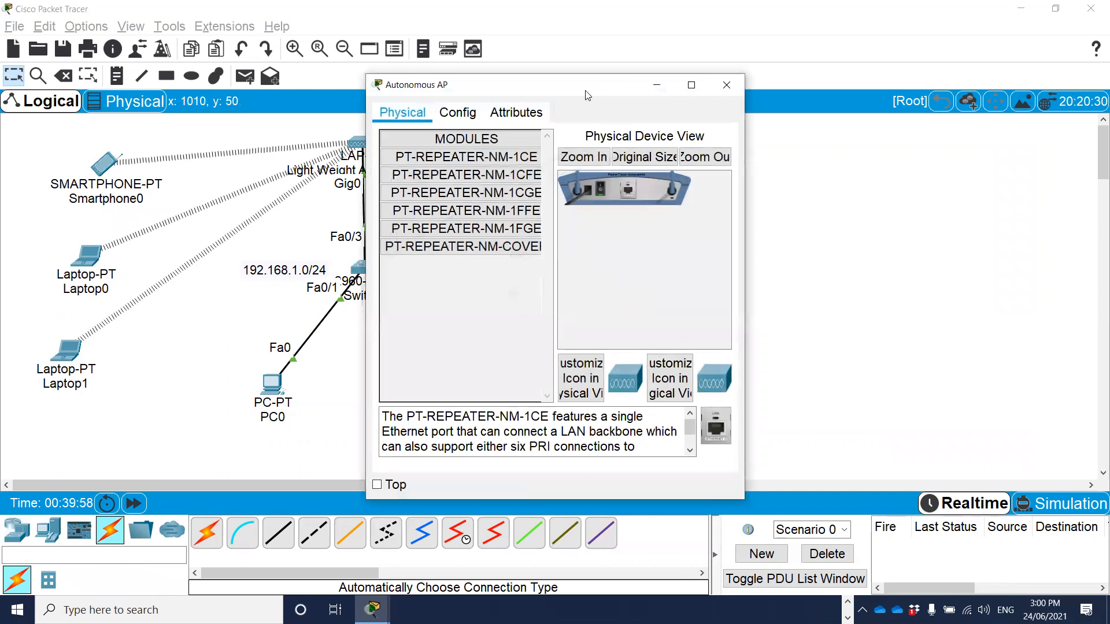
{"action": "left_click_drag", "start_coordinate": [633, 85], "coordinate": [887, 56]}
{"action": "left_click", "coordinate": [709, 85]}
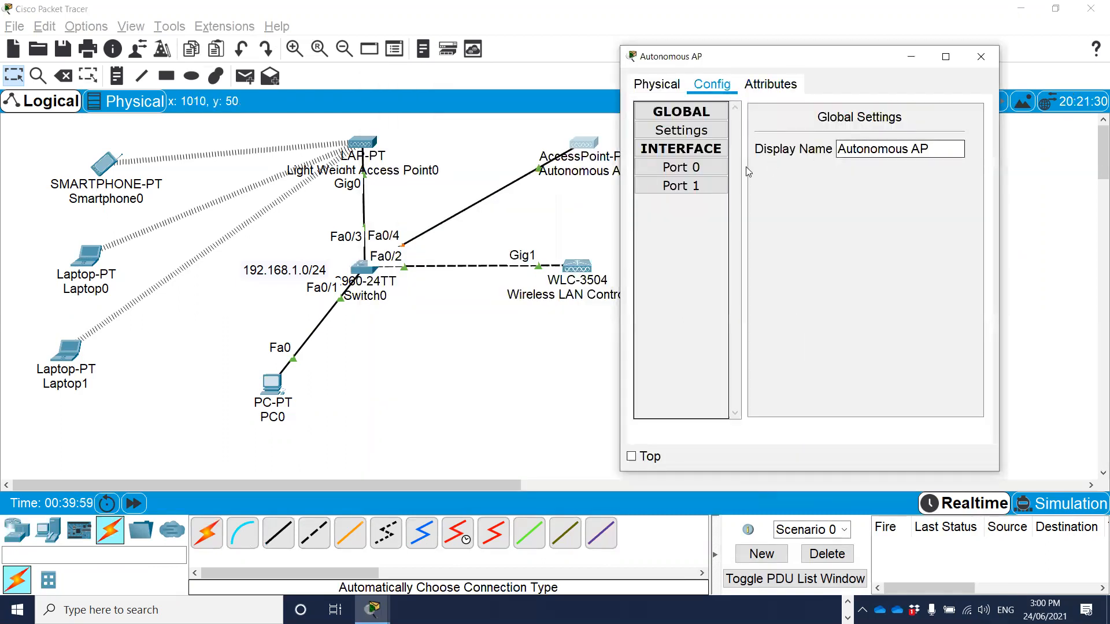
{"action": "left_click", "coordinate": [686, 131]}
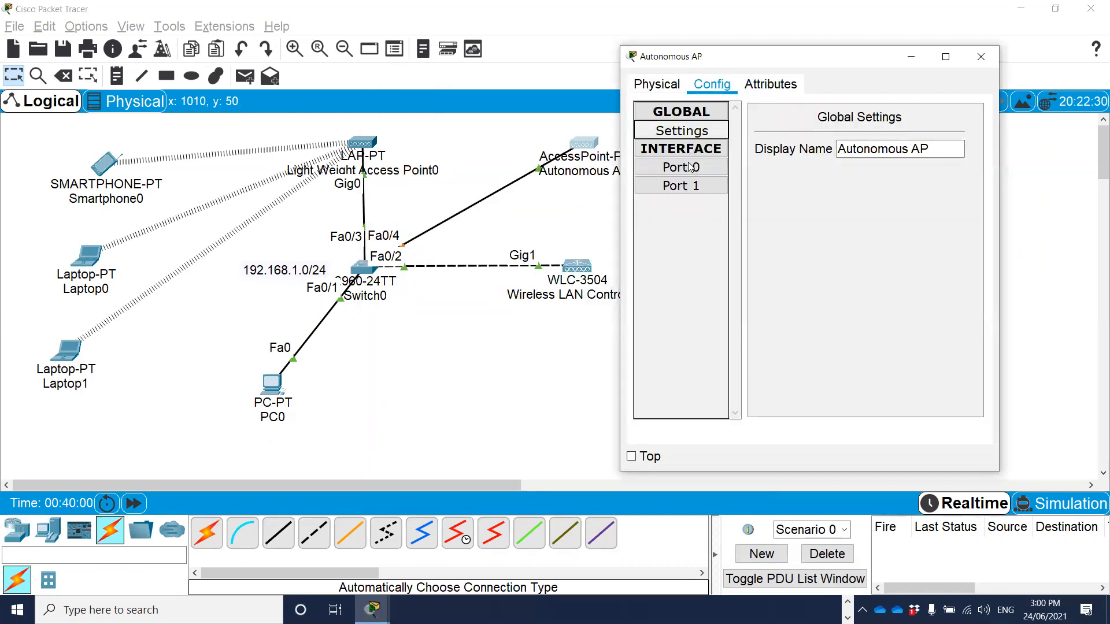
{"action": "left_click", "coordinate": [684, 186]}
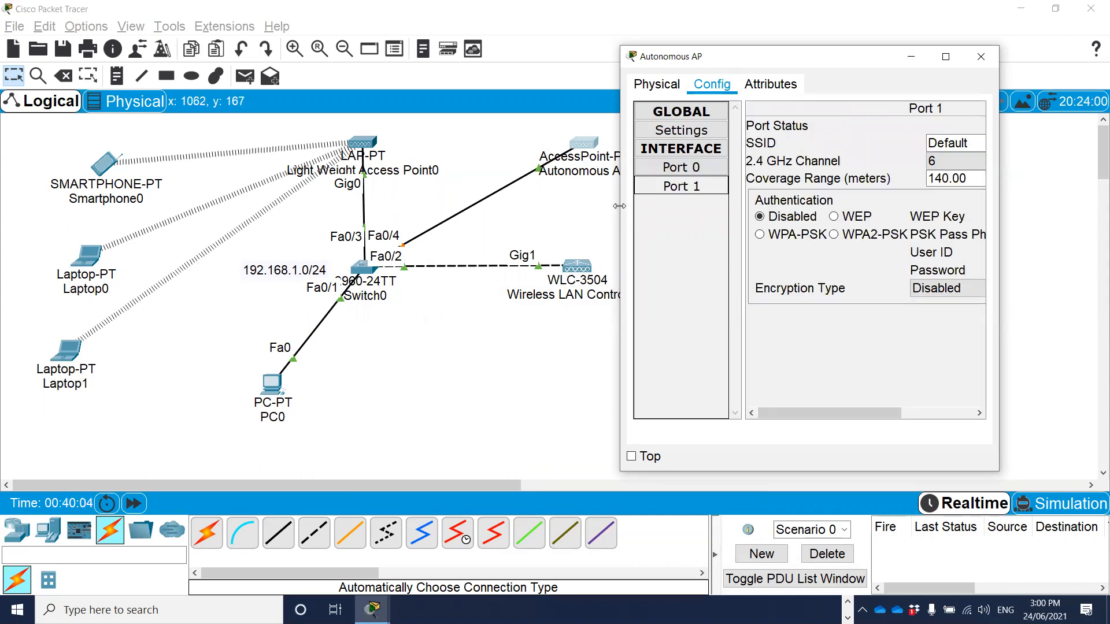
{"action": "left_click_drag", "start_coordinate": [619, 206], "coordinate": [237, 219]}
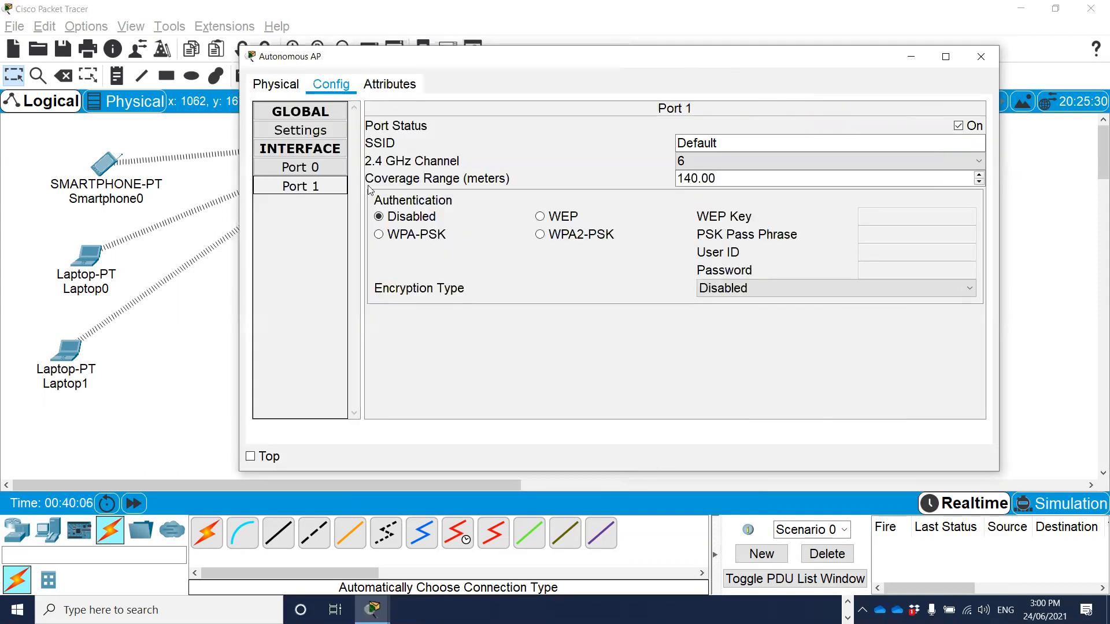
Set the SSID on Autonomous AP's Port 1 to Student-Wifi.
{"action": "left_click", "coordinate": [710, 144]}
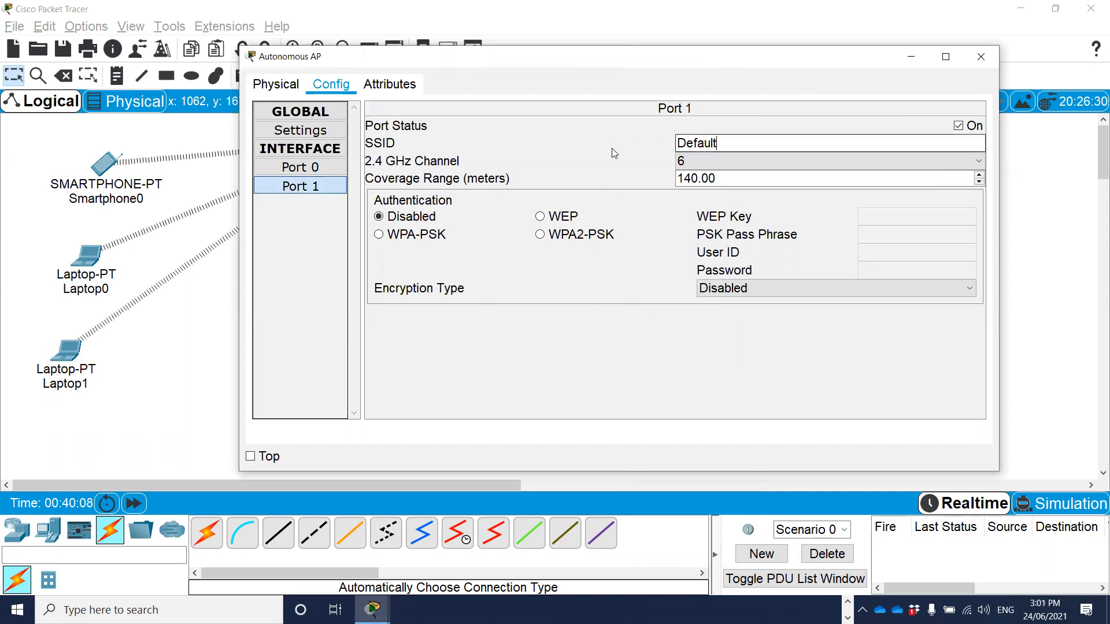
{"action": "left_click_drag", "start_coordinate": [770, 147], "coordinate": [634, 152]}
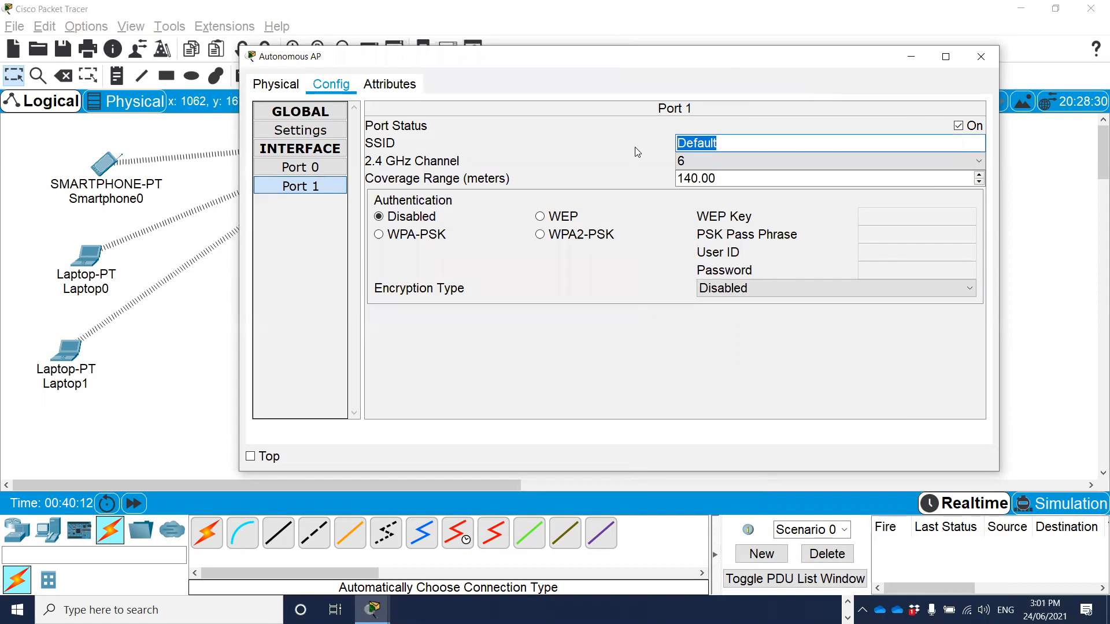
{"action": "type", "text": "Stud"}
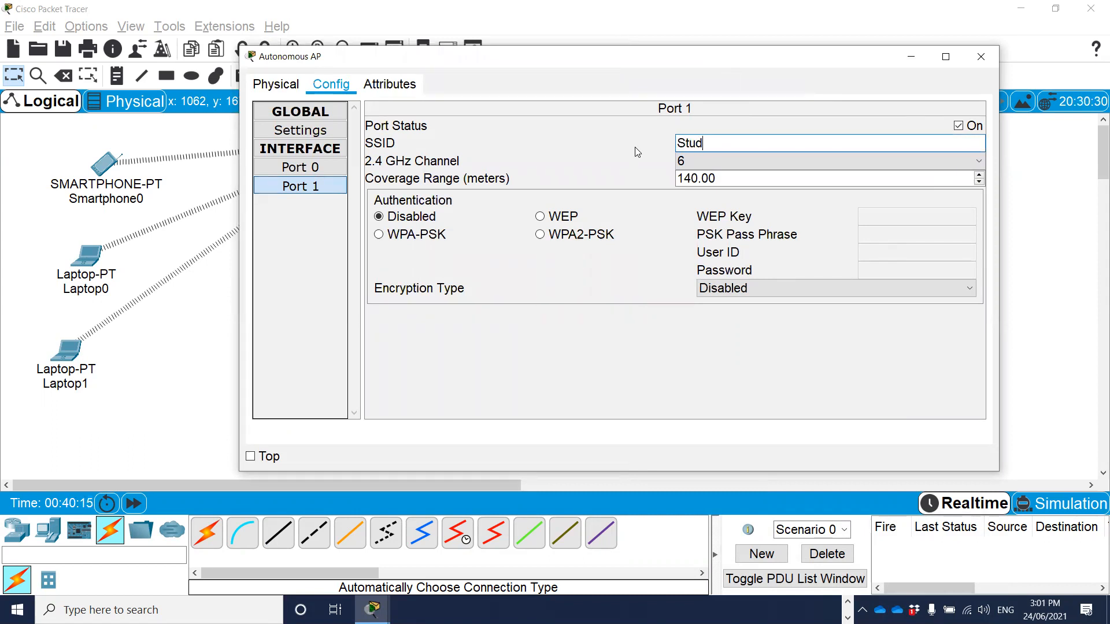
{"action": "type", "text": "ent-Wifi"}
Set Port 1's authentication to WPA2-PSK, enter the PSK pass phrase, and close the Autonomous AP window.
{"action": "left_click", "coordinate": [560, 235]}
{"action": "left_click", "coordinate": [888, 239]}
{"action": "type", "text": "cisc"}
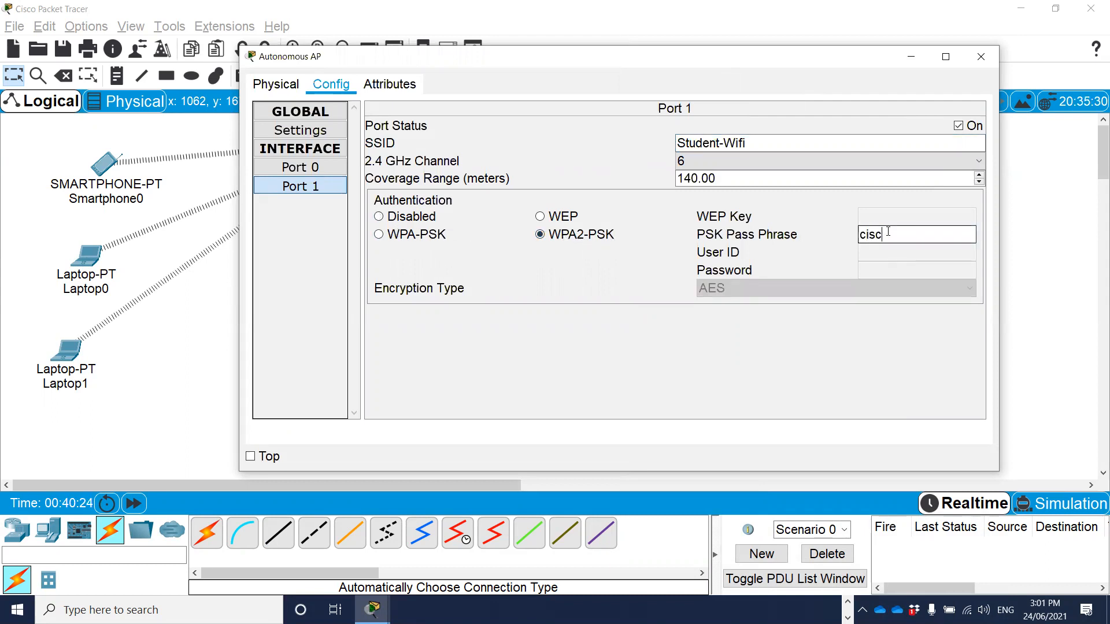
{"action": "type", "text": "o123"}
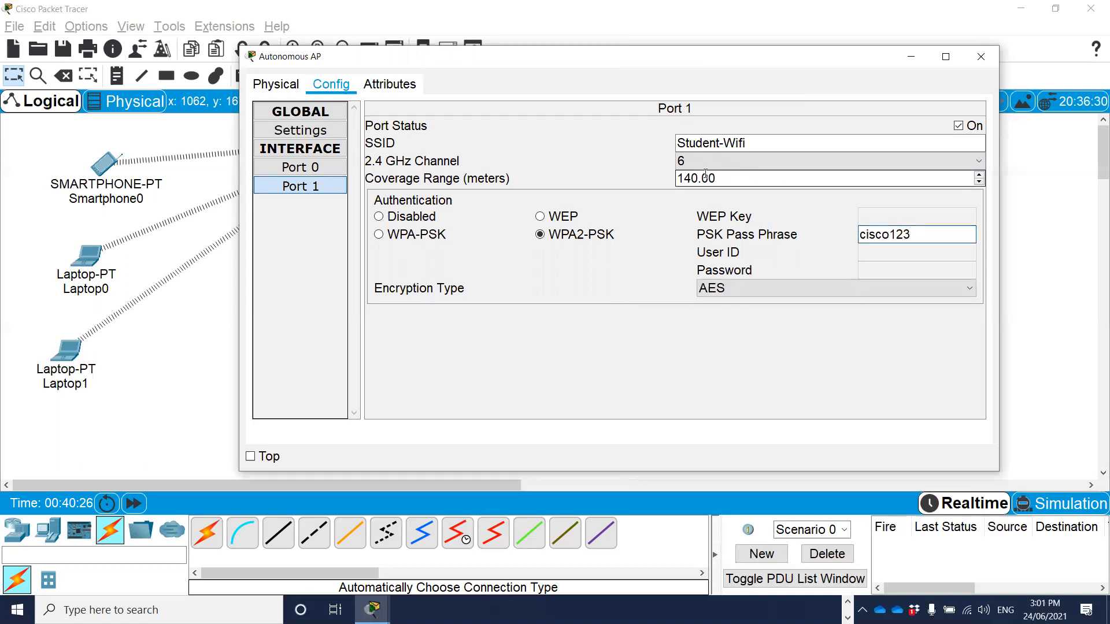
{"action": "left_click", "coordinate": [756, 142]}
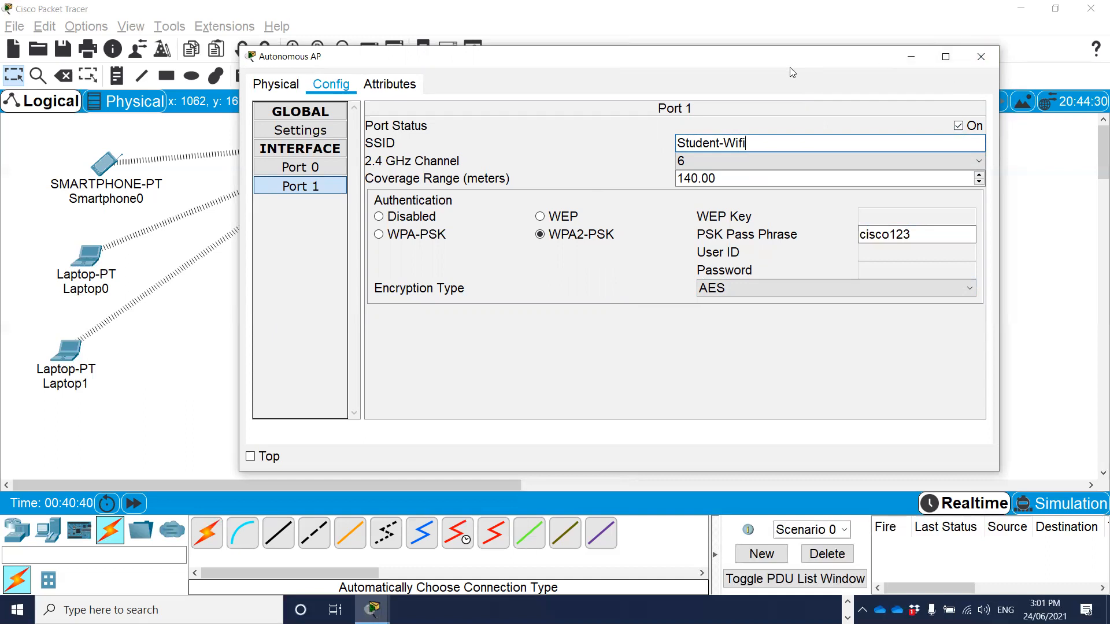
{"action": "left_click_drag", "start_coordinate": [791, 68], "coordinate": [845, 107]}
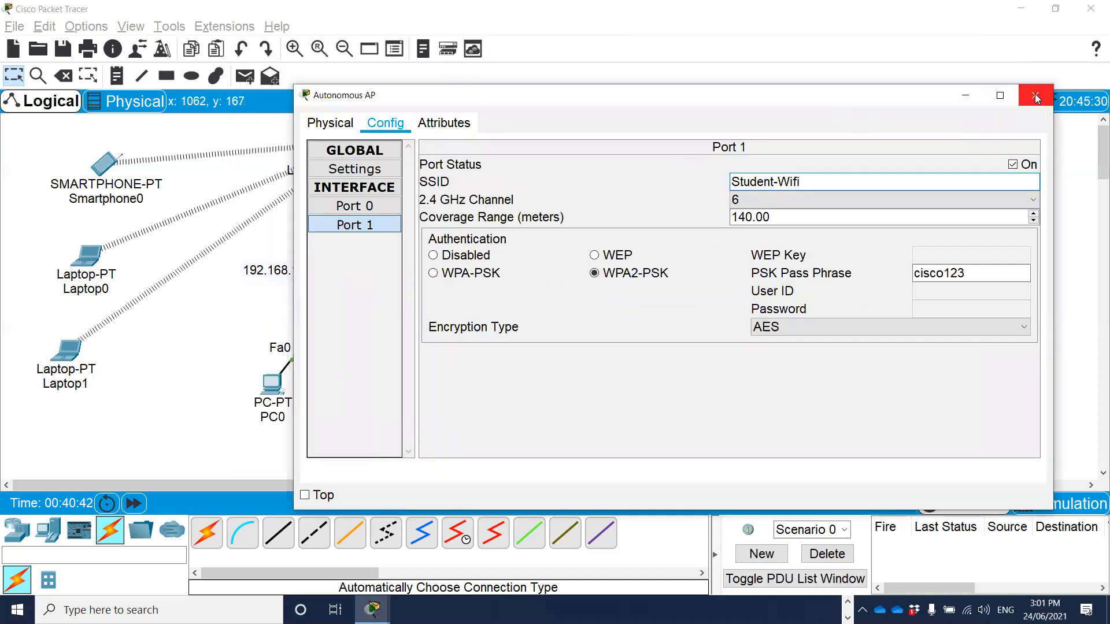
{"action": "left_click", "coordinate": [1035, 96]}
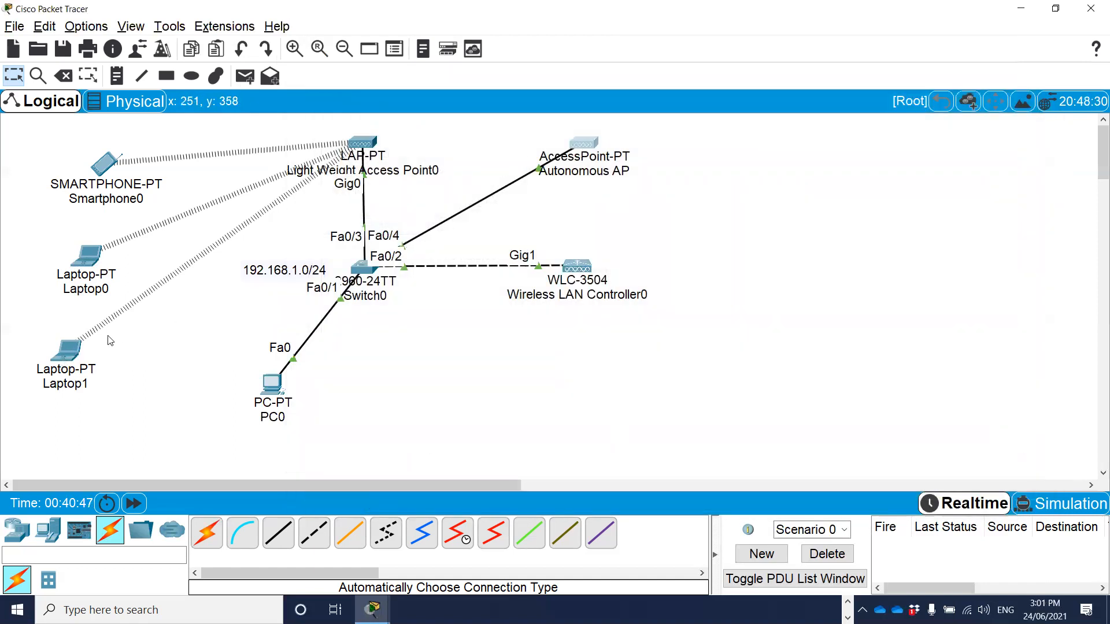
Open Laptop1's Wireless0 interface configuration in a widened device window.
{"action": "left_click", "coordinate": [64, 352]}
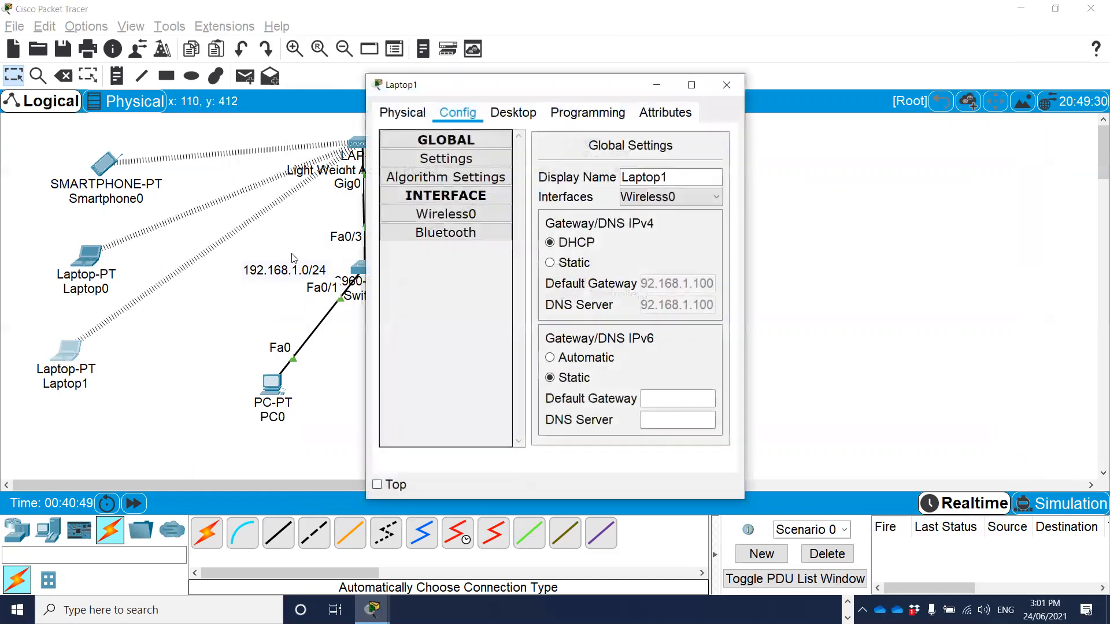
{"action": "left_click_drag", "start_coordinate": [748, 189], "coordinate": [1054, 191]}
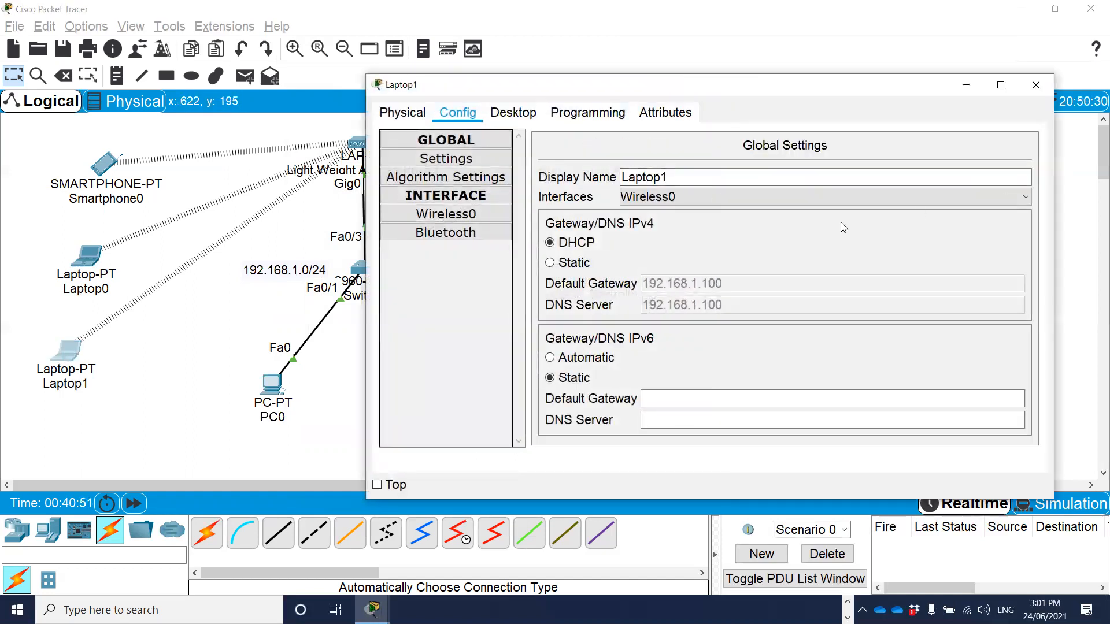
{"action": "left_click", "coordinate": [445, 215]}
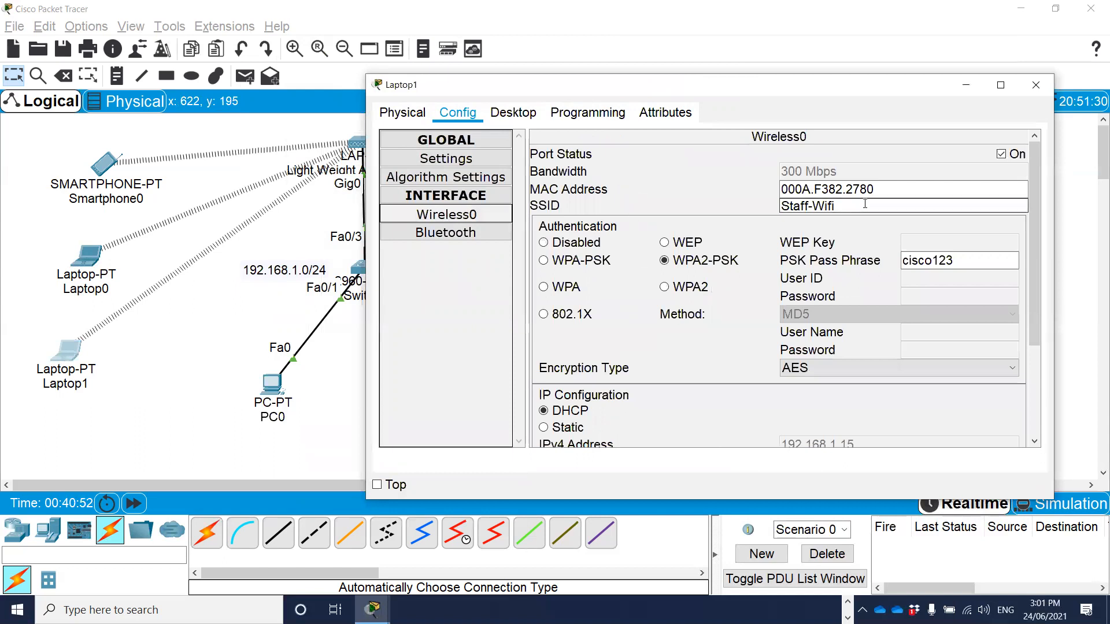
Set the SSID on Laptop1's Wireless0 interface to Student-Wifi and close the laptop's window.
{"action": "left_click", "coordinate": [809, 206]}
{"action": "type", "text": "-"}
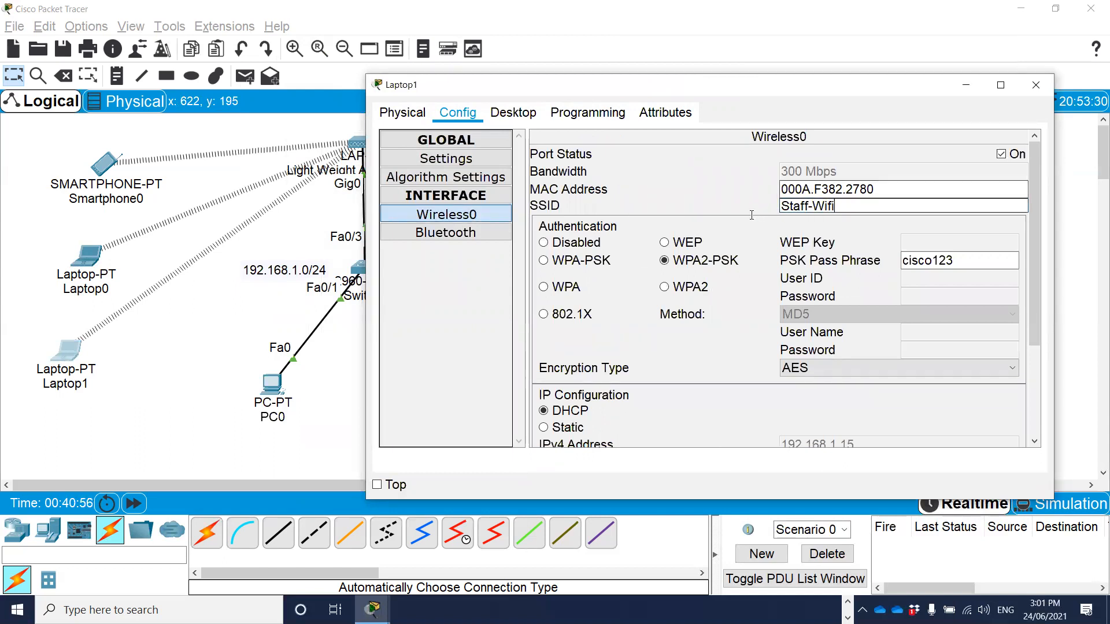
{"action": "left_click_drag", "start_coordinate": [832, 206], "coordinate": [747, 204]}
{"action": "type", "text": "St"}
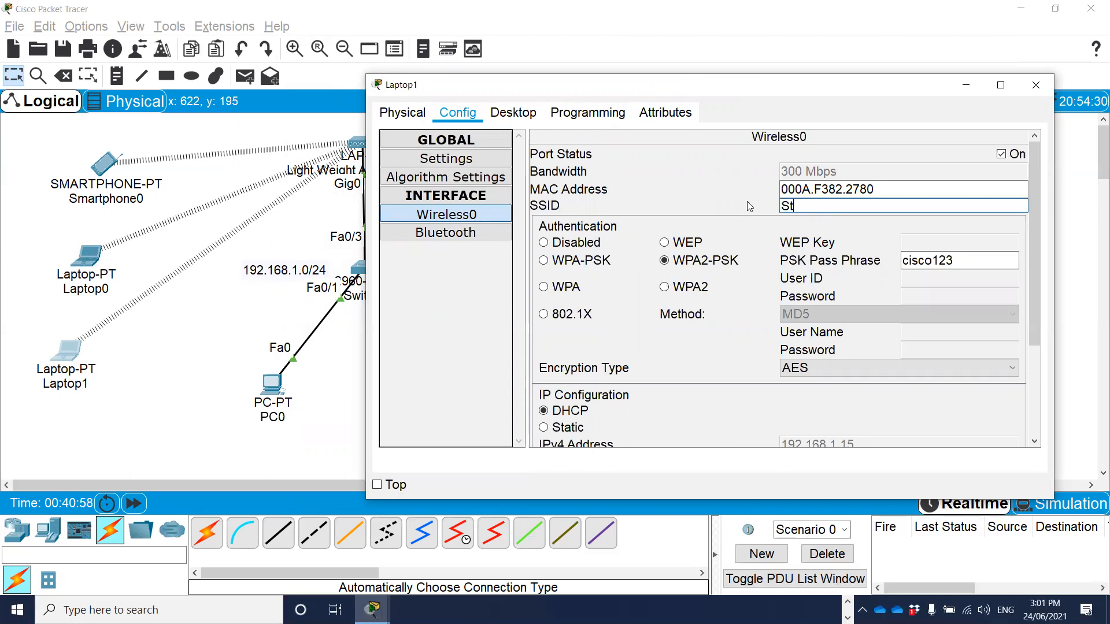
{"action": "type", "text": "udent-Wifi"}
{"action": "left_click", "coordinate": [963, 263]}
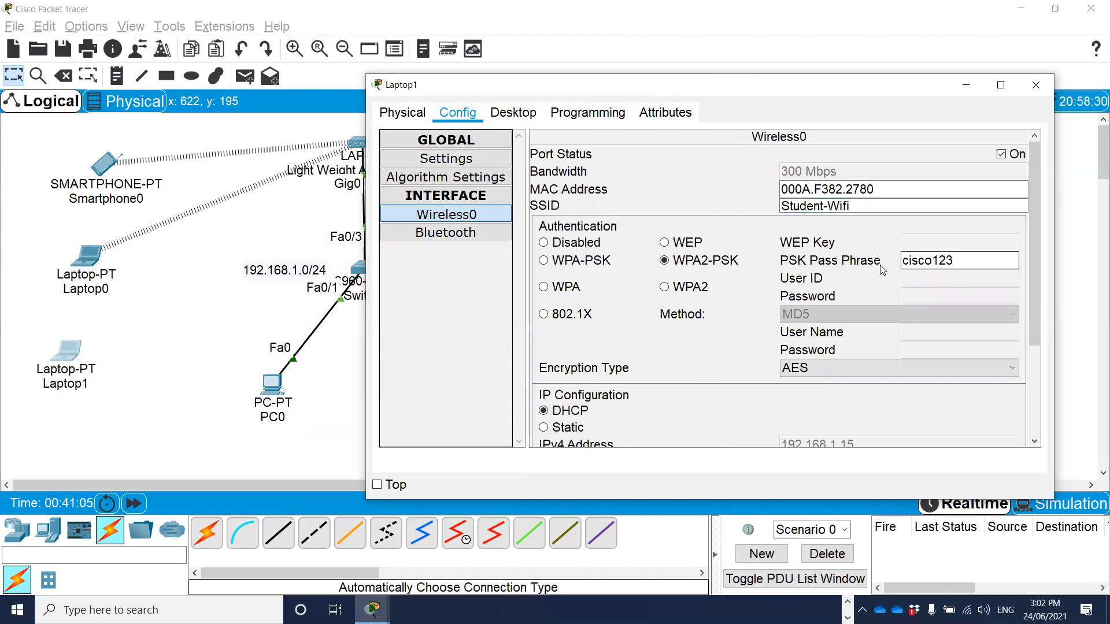
{"action": "left_click", "coordinate": [879, 110]}
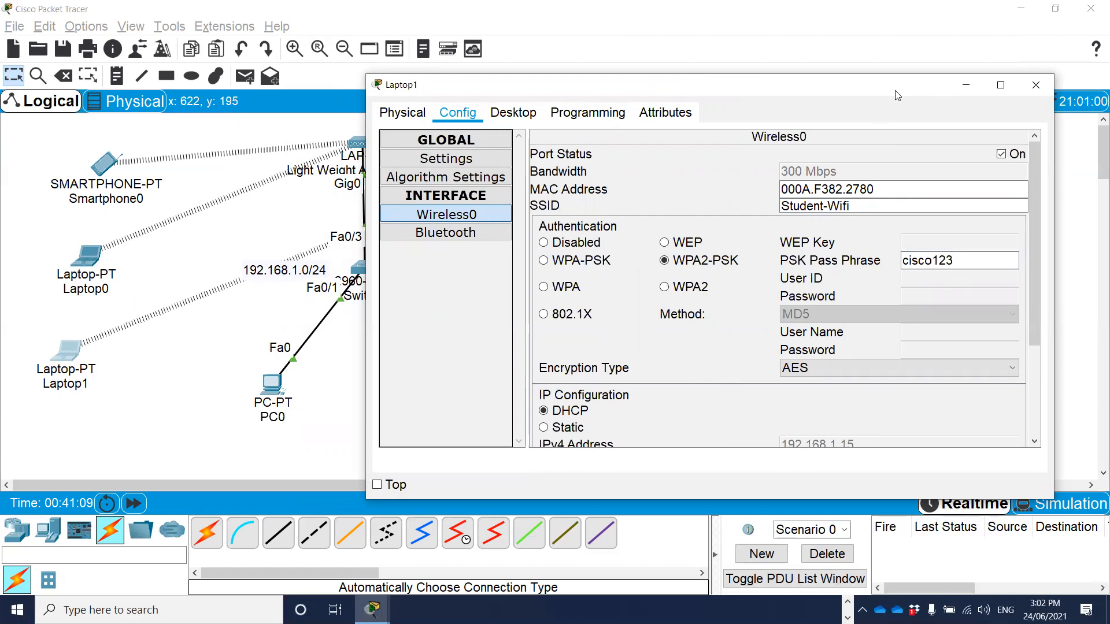
{"action": "left_click_drag", "start_coordinate": [897, 96], "coordinate": [908, 118]}
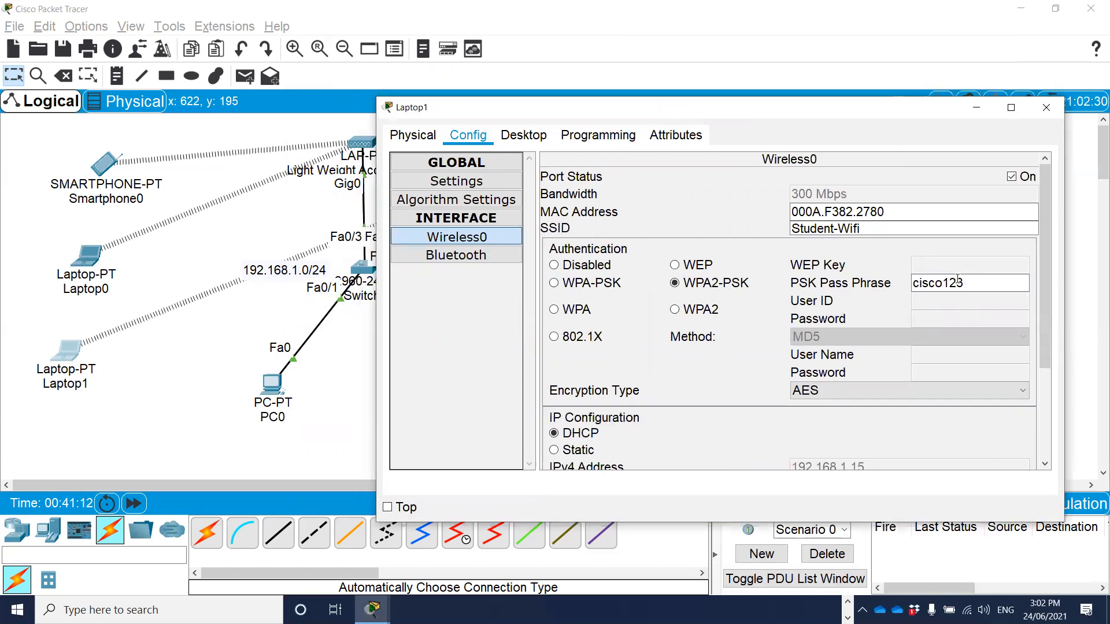
{"action": "left_click", "coordinate": [1045, 108]}
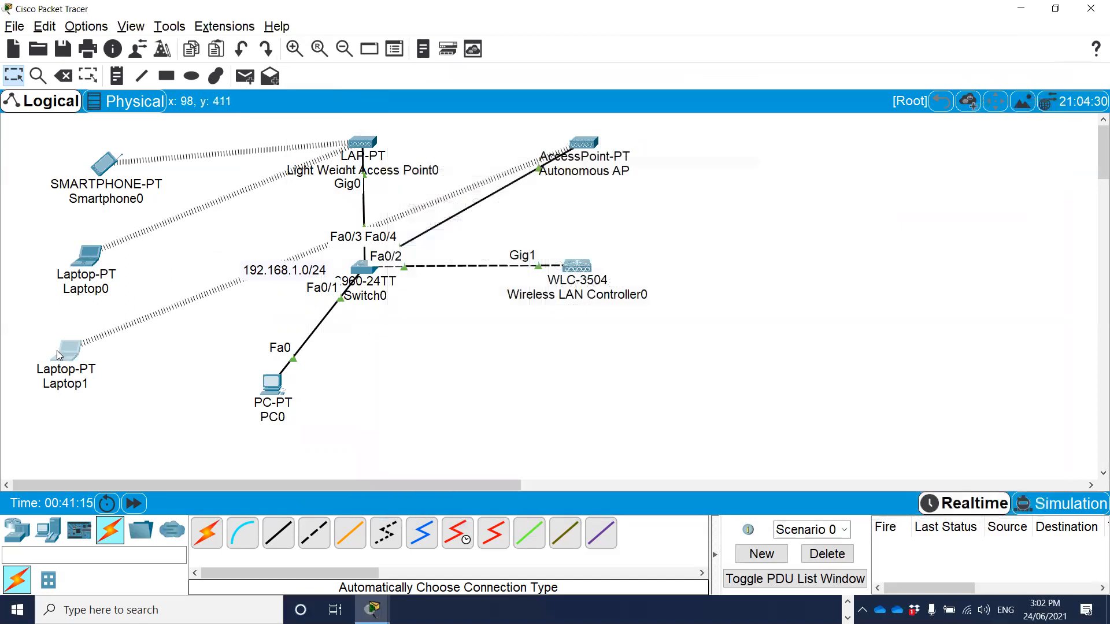
Reposition Laptop1 beside Autonomous AP, on the side away from the switch, and nudge both access points slightly in the topology.
{"action": "mouse_move", "coordinate": [584, 139]}
{"action": "left_mouse_down"}
{"action": "mouse_move", "coordinate": [607, 151]}
{"action": "mouse_move", "coordinate": [577, 145]}
{"action": "left_mouse_up"}
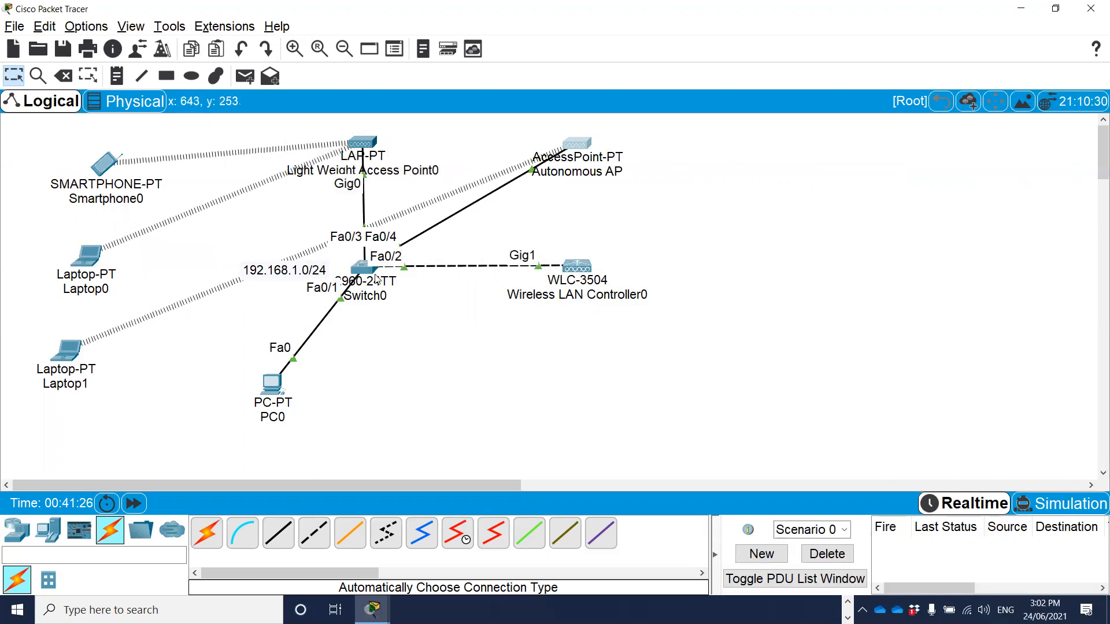
{"action": "mouse_move", "coordinate": [369, 277]}
{"action": "left_click_drag", "start_coordinate": [72, 350], "coordinate": [746, 145]}
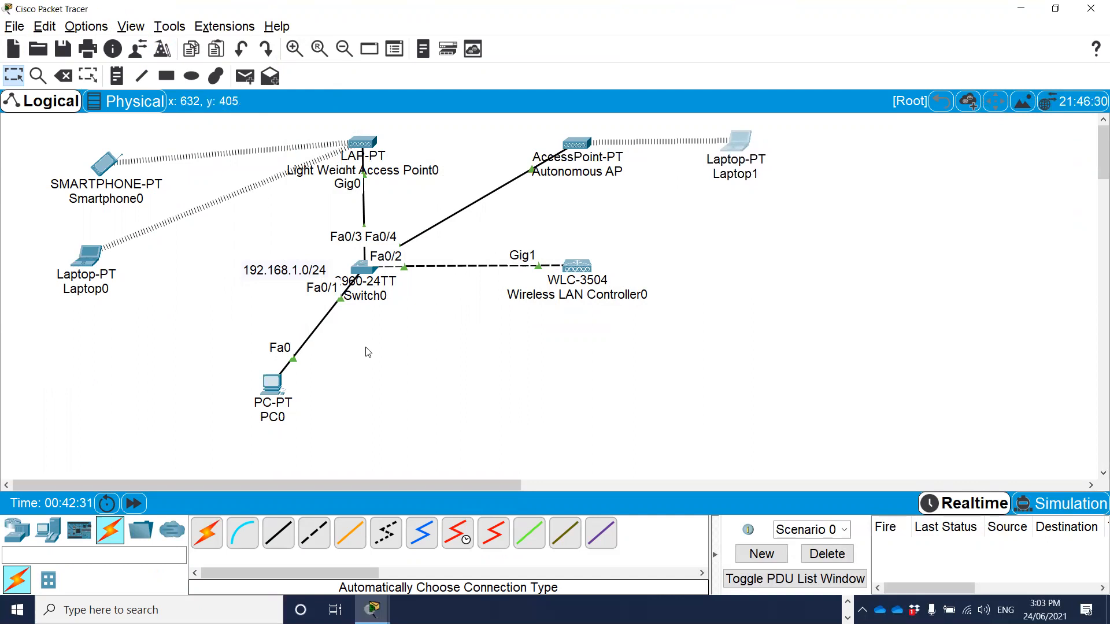
{"action": "mouse_move", "coordinate": [365, 142]}
{"action": "left_mouse_down"}
{"action": "mouse_move", "coordinate": [387, 142]}
{"action": "mouse_move", "coordinate": [376, 144]}
{"action": "left_mouse_up"}
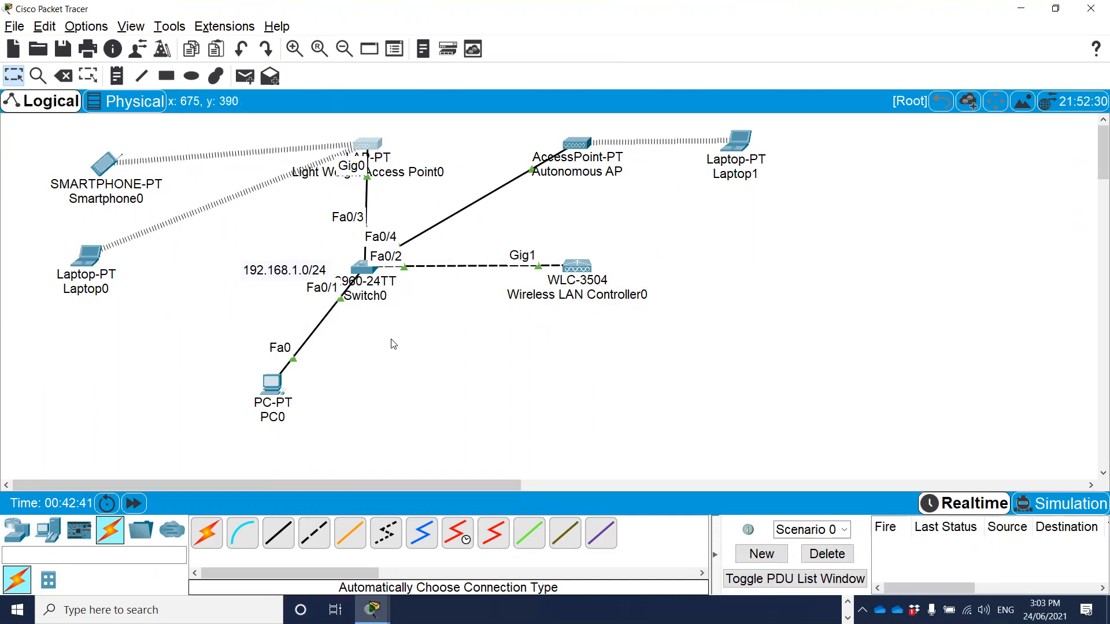
Review the SSID and PSK pass phrase in Autonomous AP's Port 1 settings using a widened window, and close it.
{"action": "left_click", "coordinate": [578, 143]}
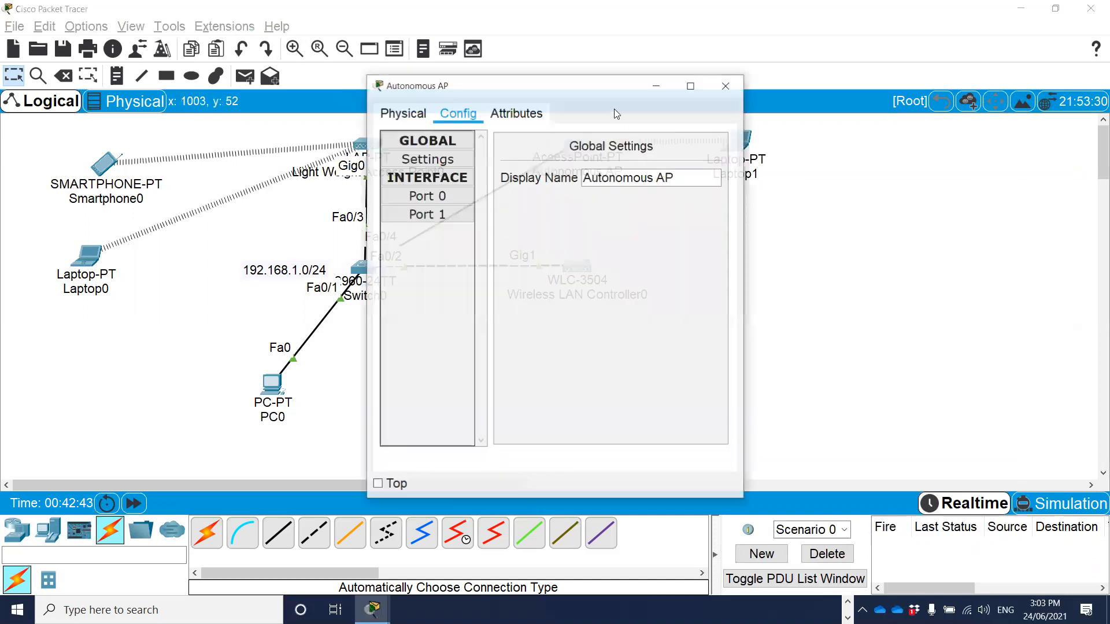
{"action": "left_click", "coordinate": [441, 218]}
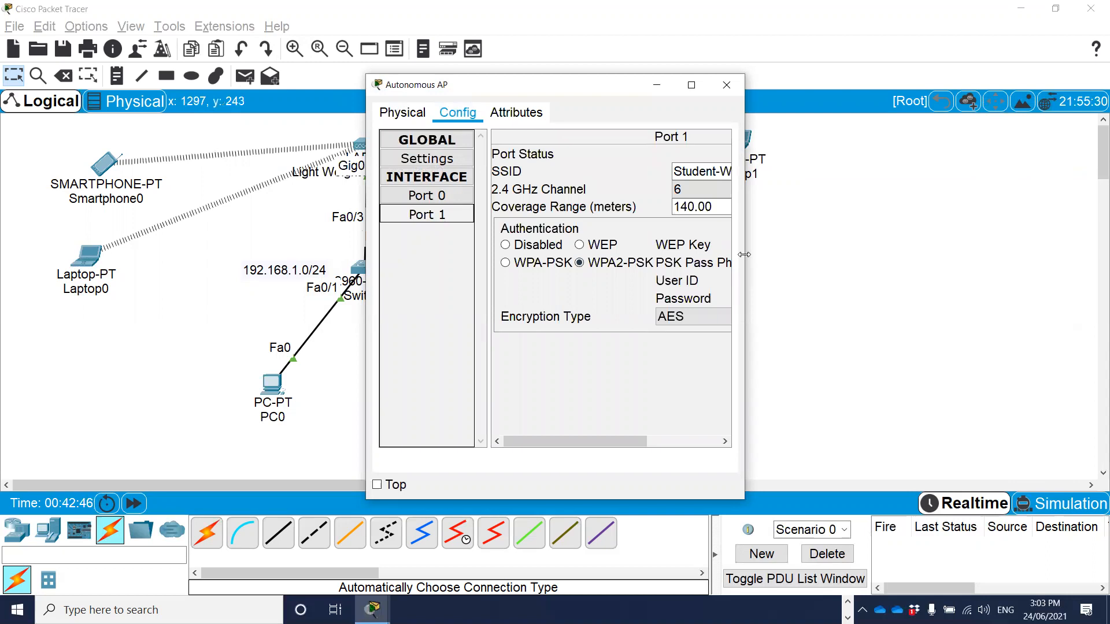
{"action": "left_click_drag", "start_coordinate": [744, 254], "coordinate": [1090, 254]}
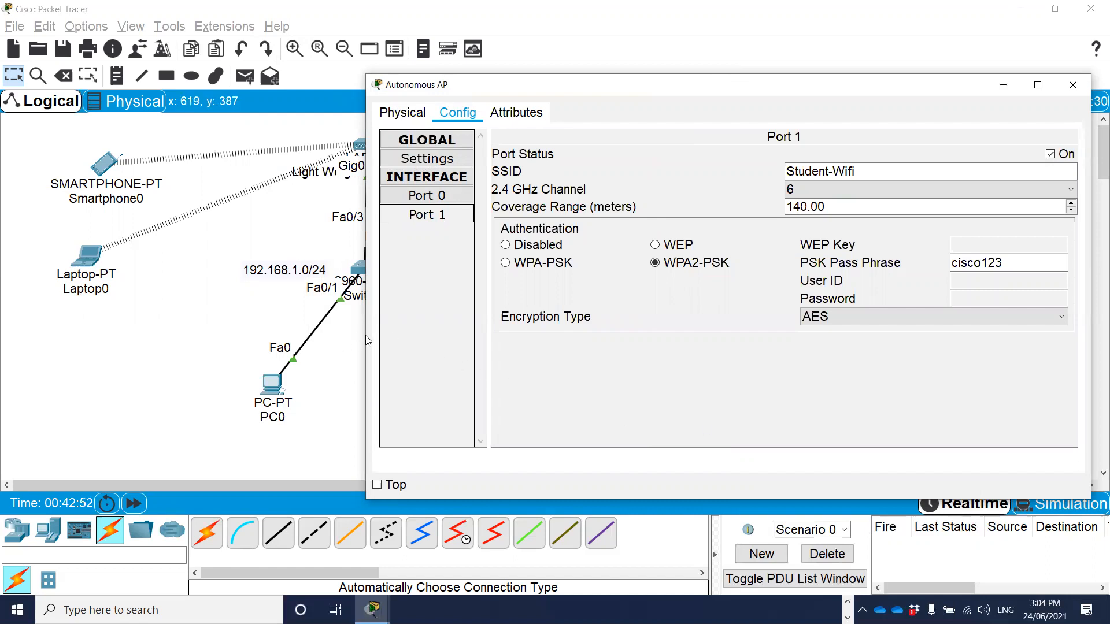
{"action": "left_click_drag", "start_coordinate": [365, 336], "coordinate": [217, 335]}
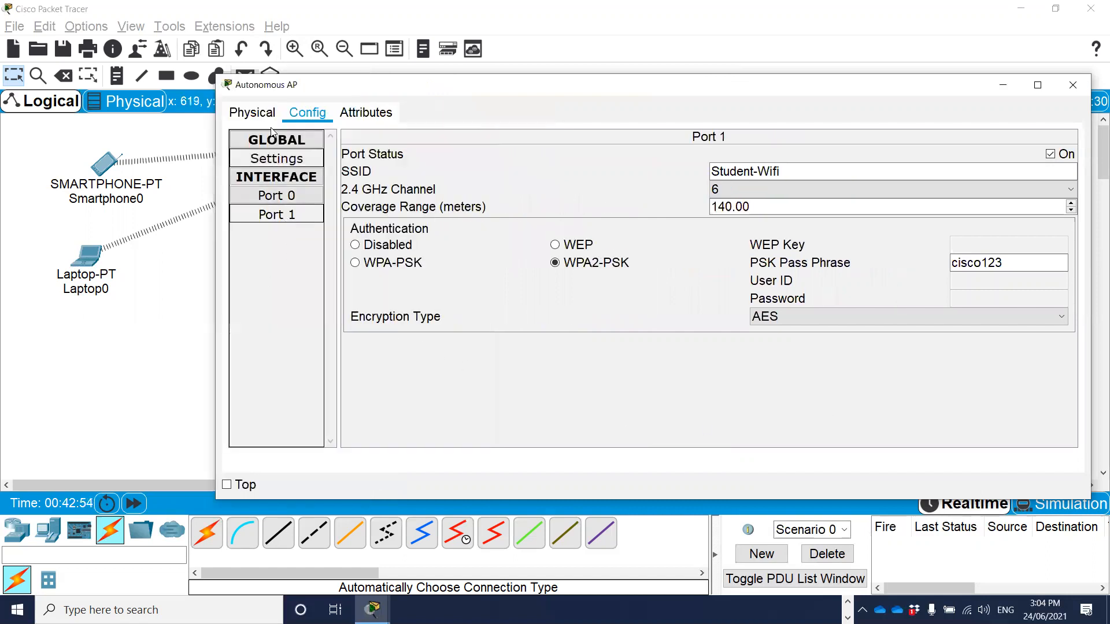
{"action": "left_click", "coordinate": [277, 215]}
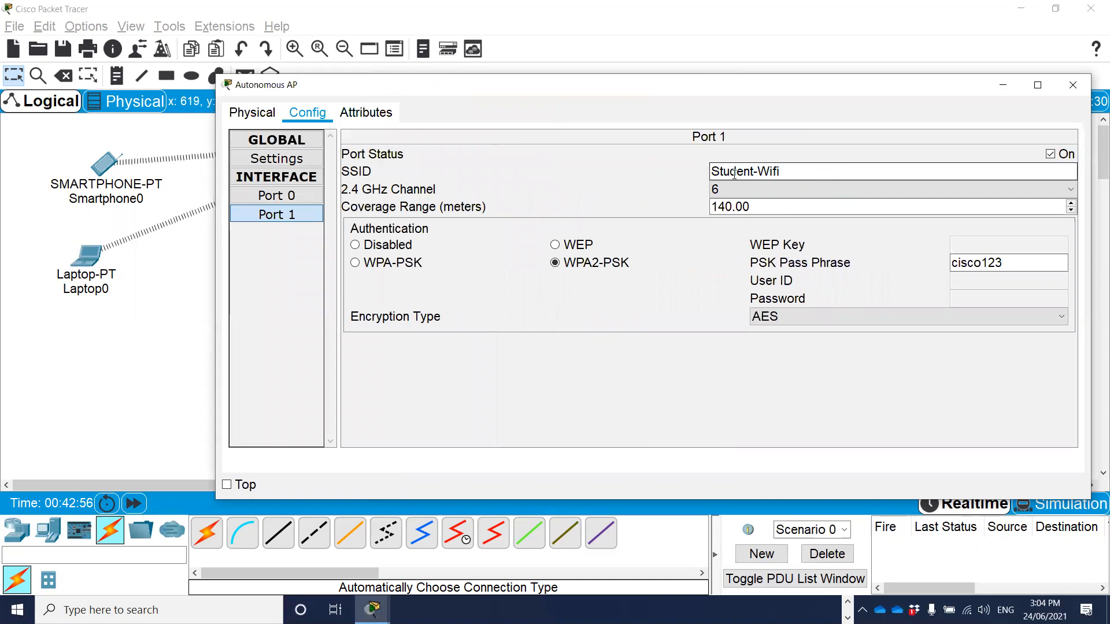
{"action": "left_click_drag", "start_coordinate": [788, 169], "coordinate": [688, 168]}
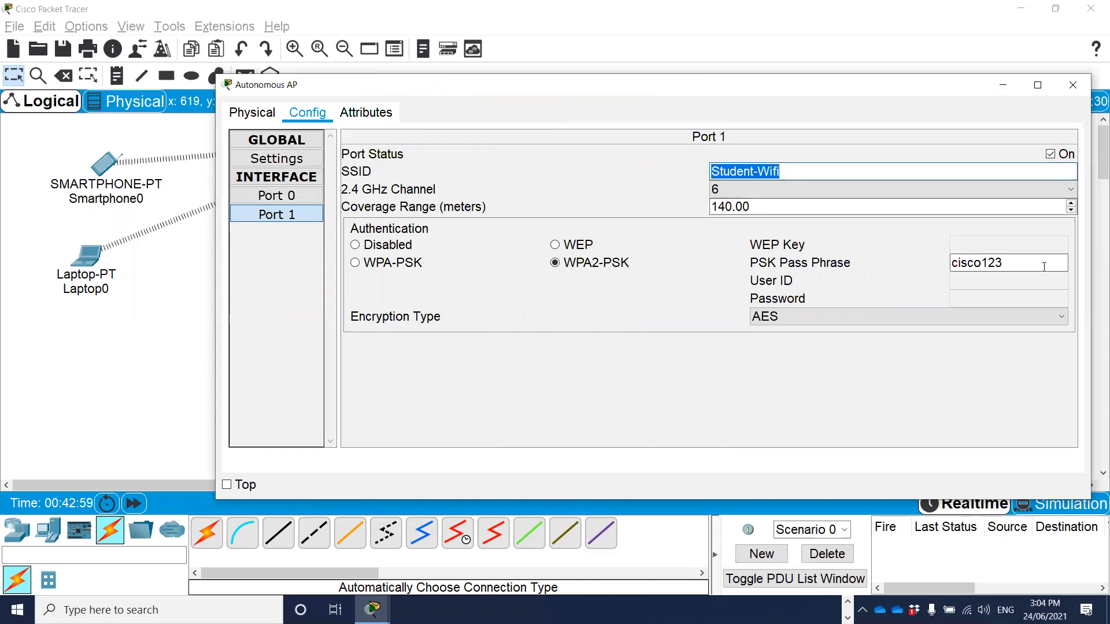
{"action": "left_click", "coordinate": [990, 263]}
{"action": "double_click", "coordinate": [990, 263]}
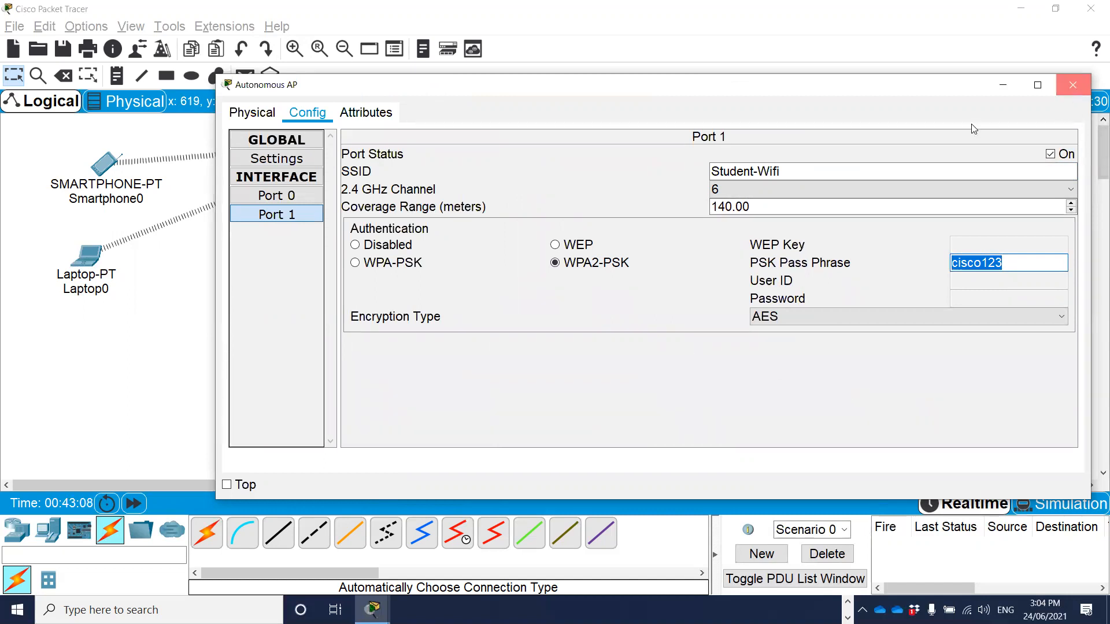
{"action": "left_click", "coordinate": [1072, 87]}
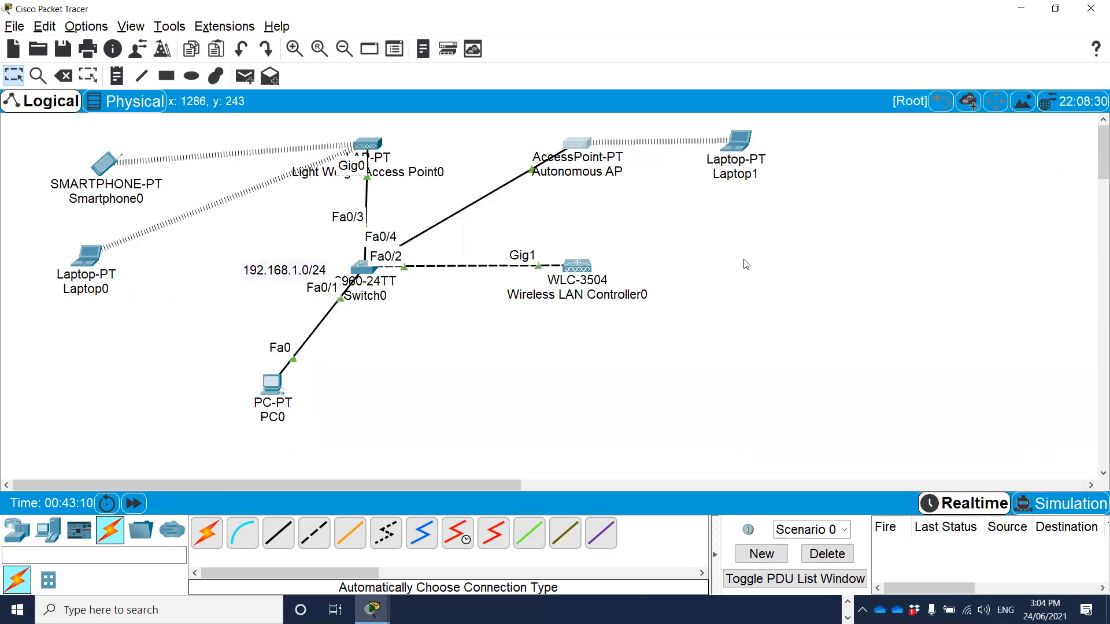